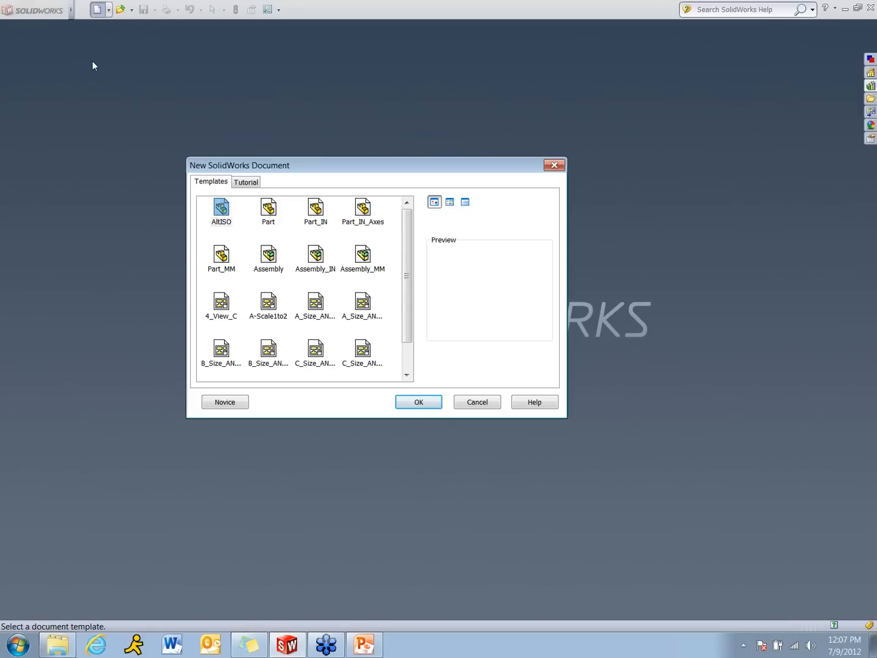
Switch the new document window to the Novice view and create a new part
left_click(221, 407)
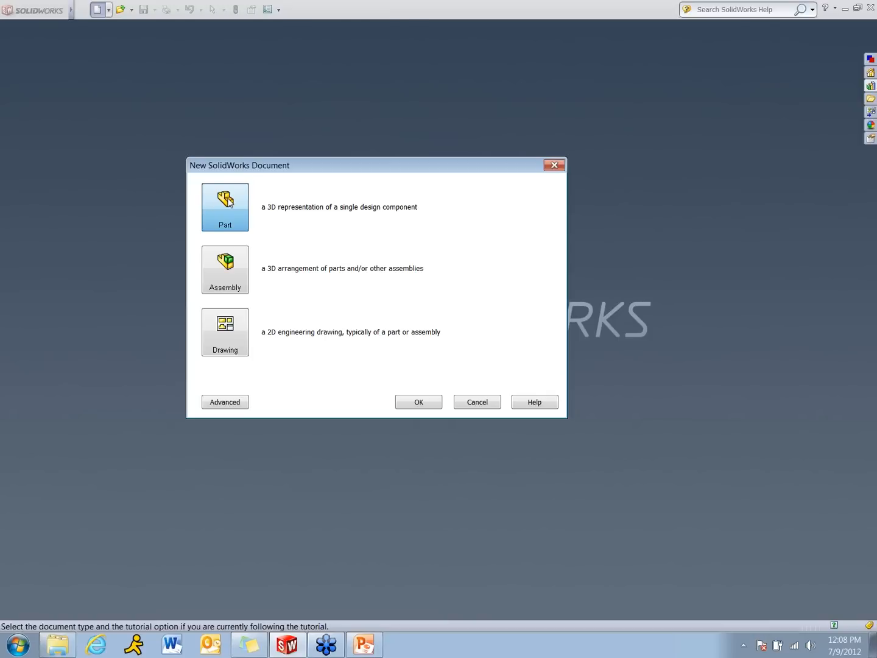
left_click(421, 403)
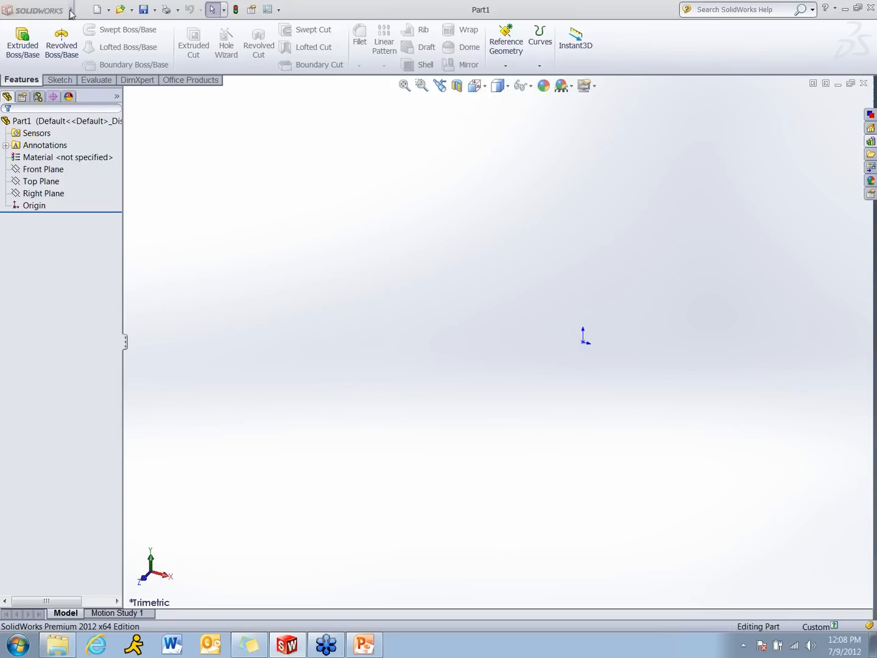
Choose ANSI as the overall drafting standard in the part's document properties
mouse_move(72, 11)
left_click(179, 9)
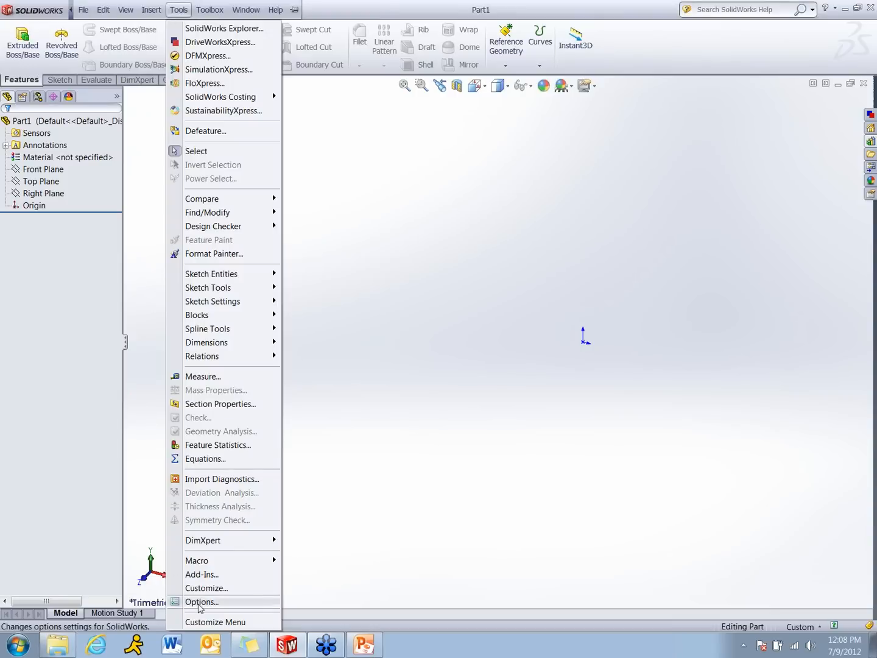
left_click(201, 603)
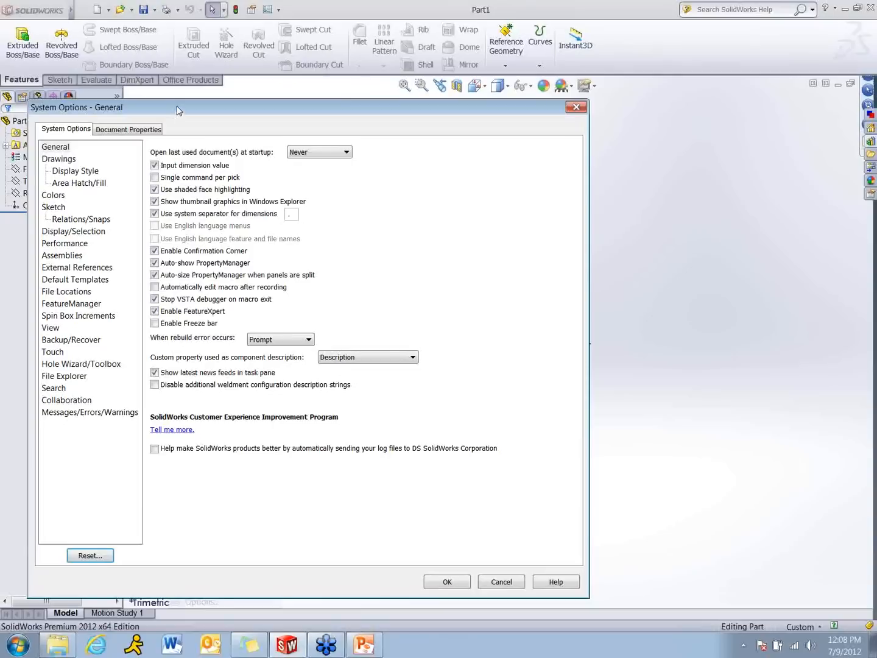
left_click_drag(179, 111, 330, 98)
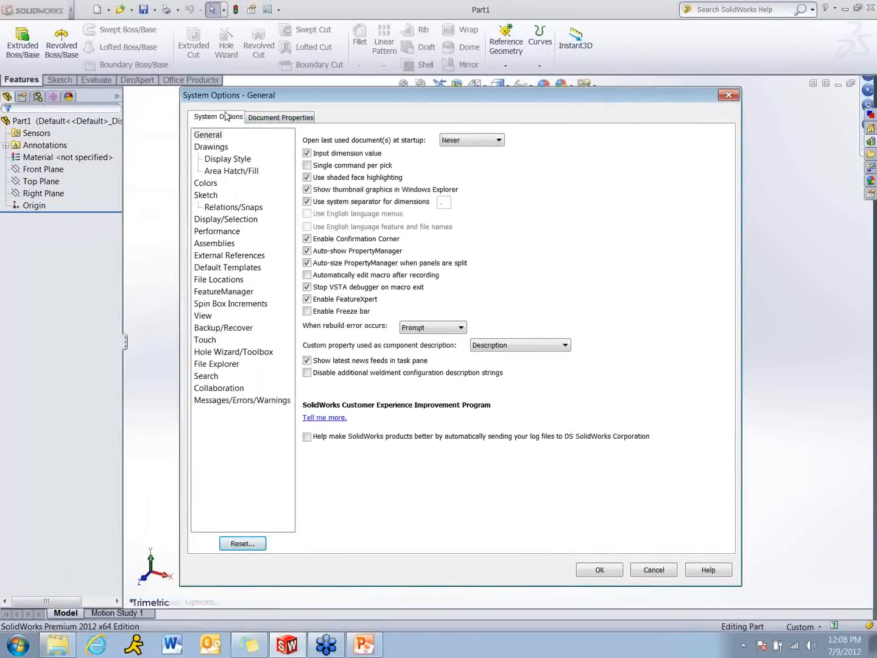
left_click(287, 119)
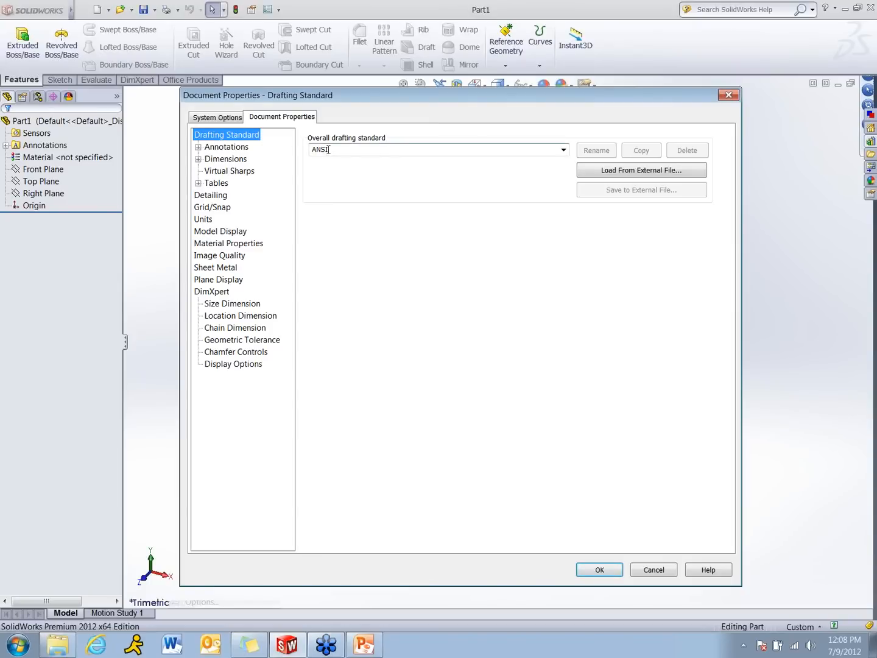
left_click(564, 152)
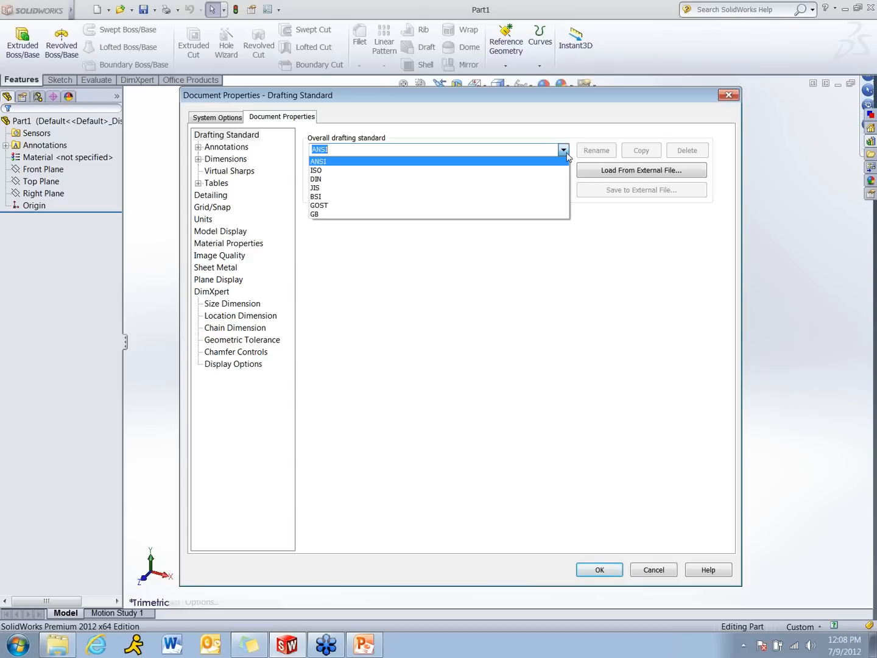
left_click(365, 162)
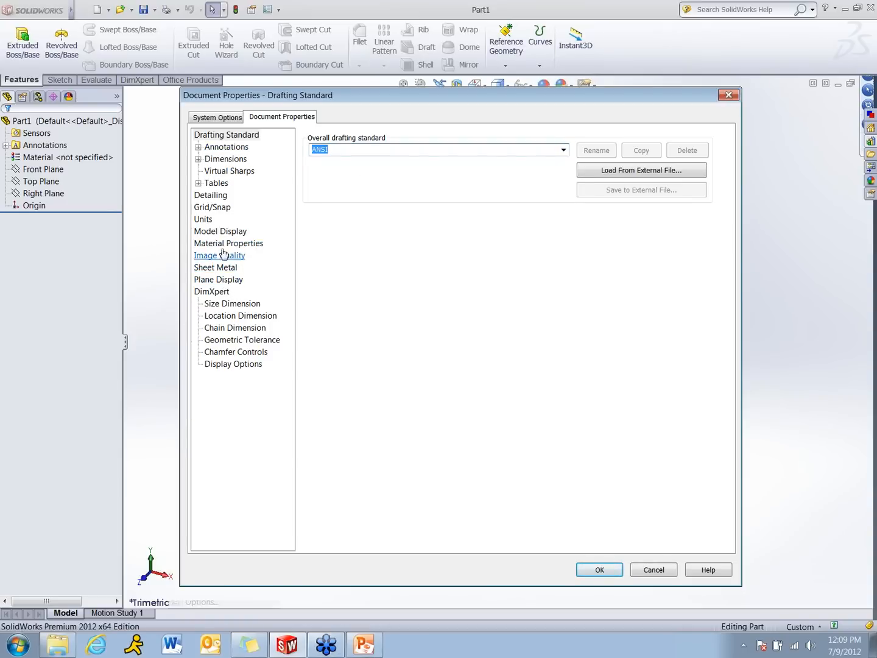
Set the annotation text font to Comic Sans MS in the document properties
left_click(228, 150)
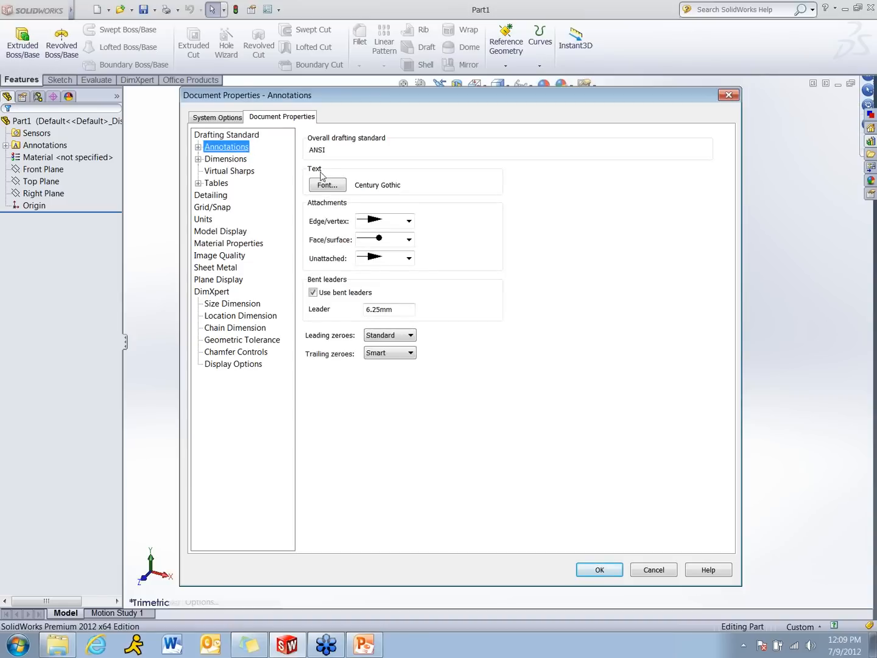
left_click(332, 188)
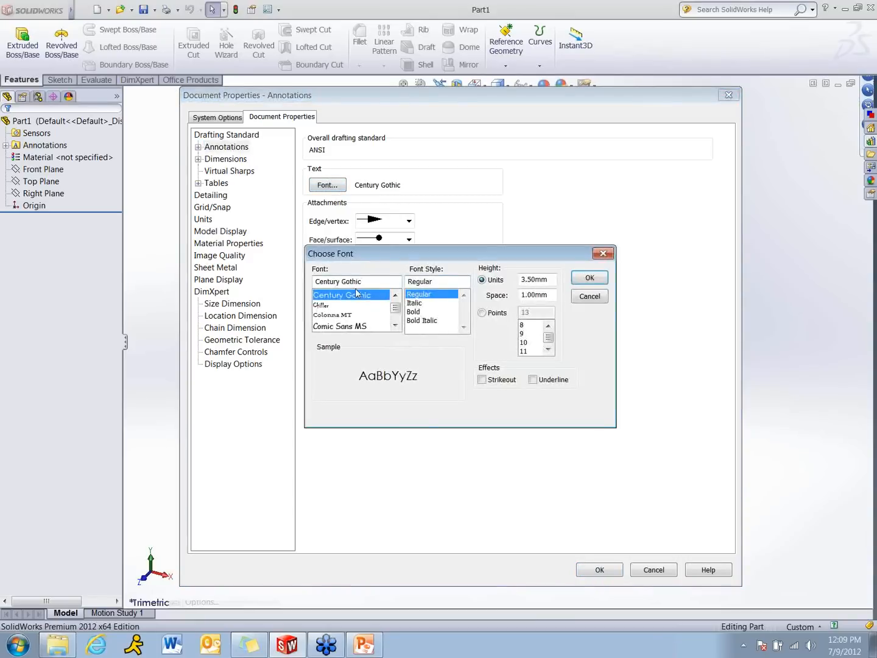
left_click(343, 327)
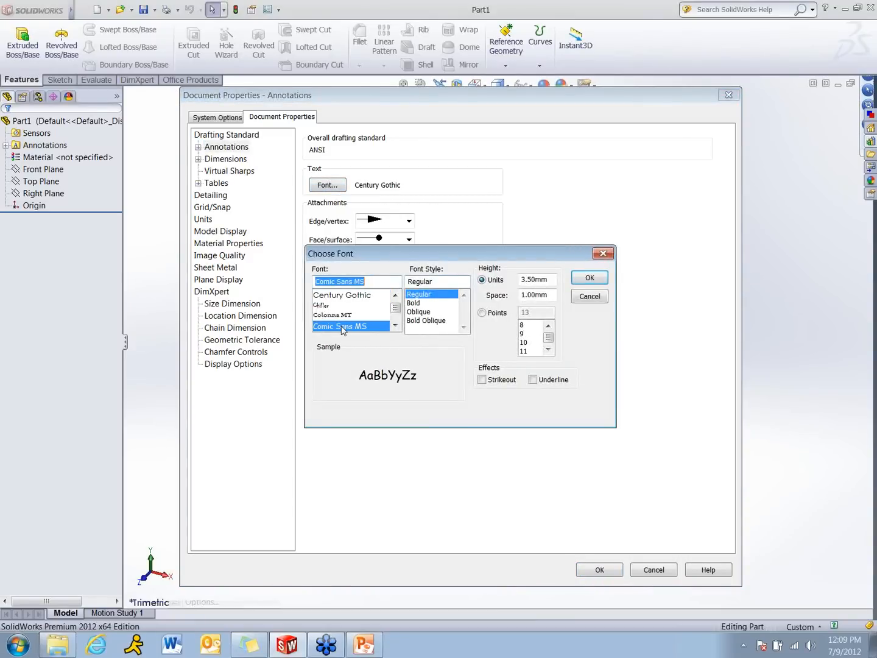
left_click(589, 277)
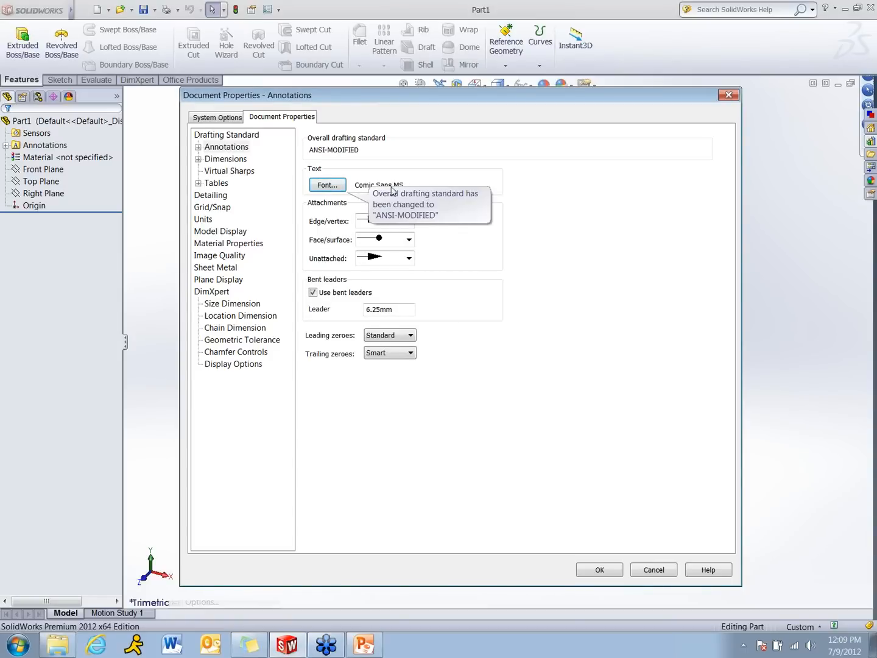
Return the overall drafting standard to plain ANSI, discarding the modified standard
left_click(255, 135)
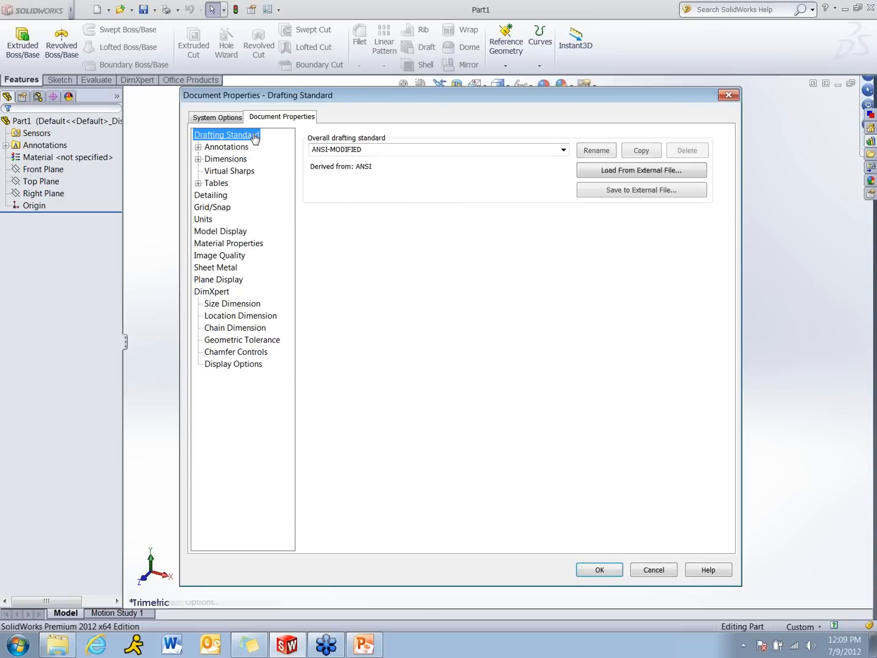
left_click(563, 151)
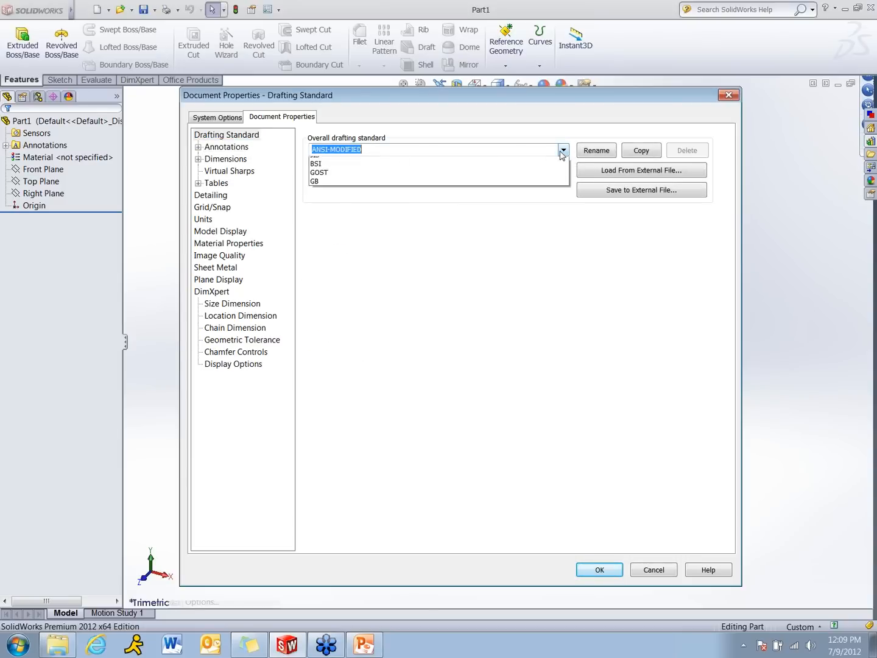
left_click(493, 162)
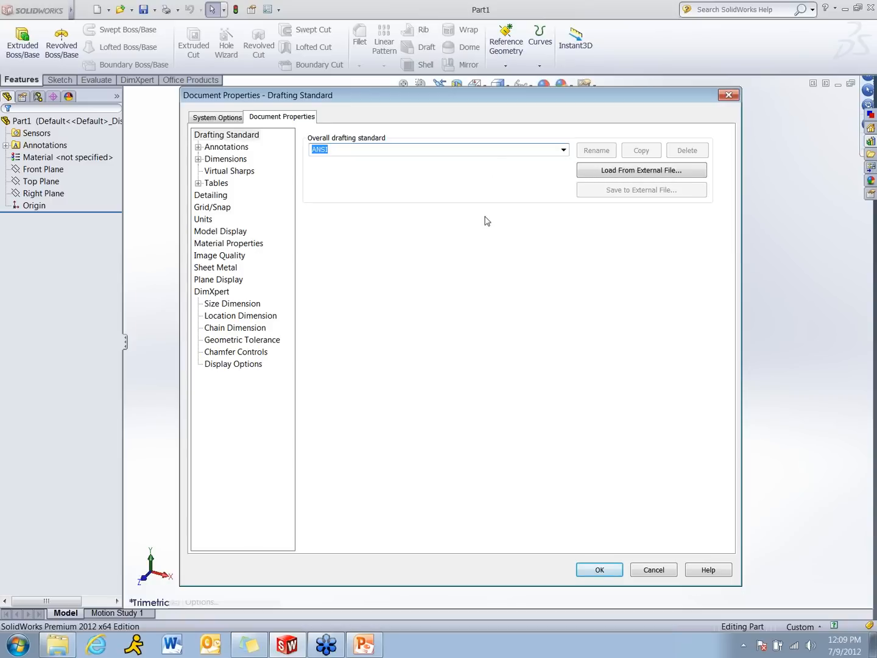
Set the document units to MMGS with three decimal places (.123) for the basic length
left_click(203, 220)
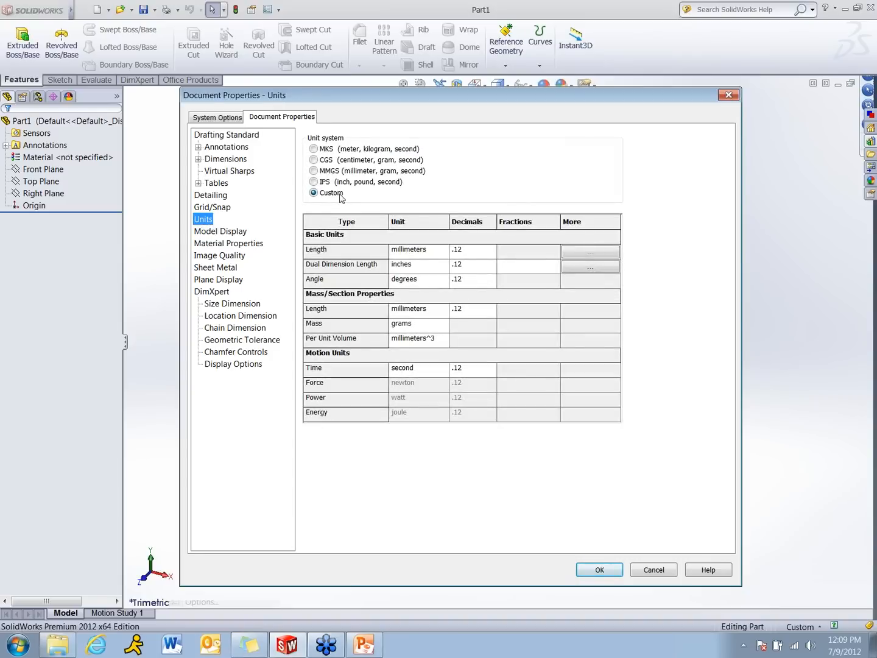
left_click(314, 172)
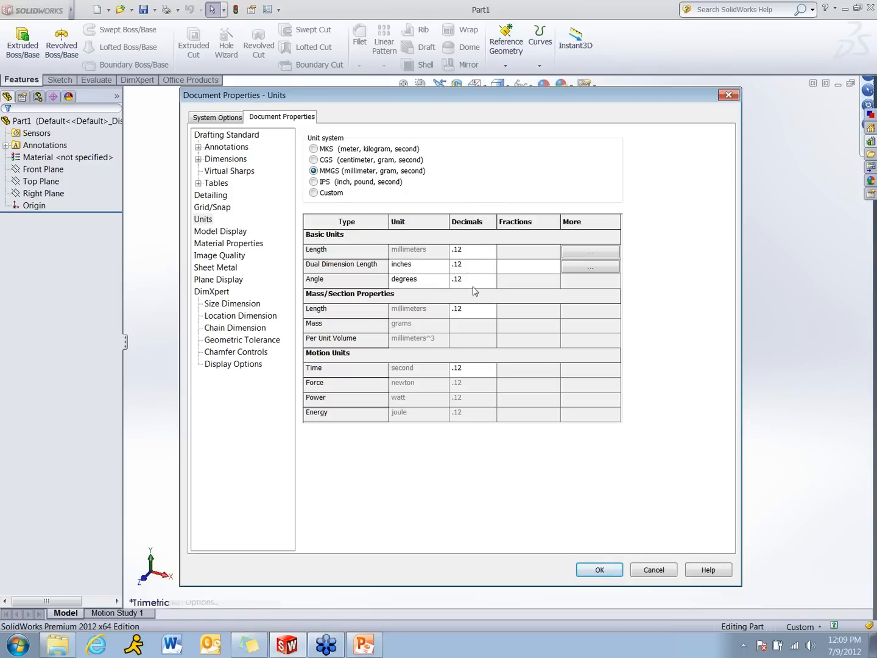
left_click(486, 252)
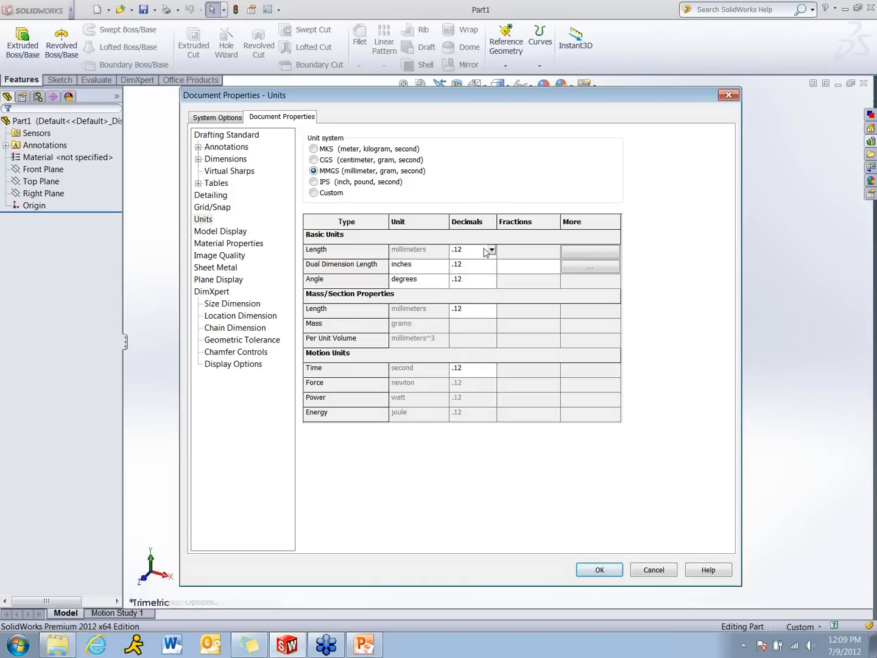
left_click(491, 250)
left_click(482, 273)
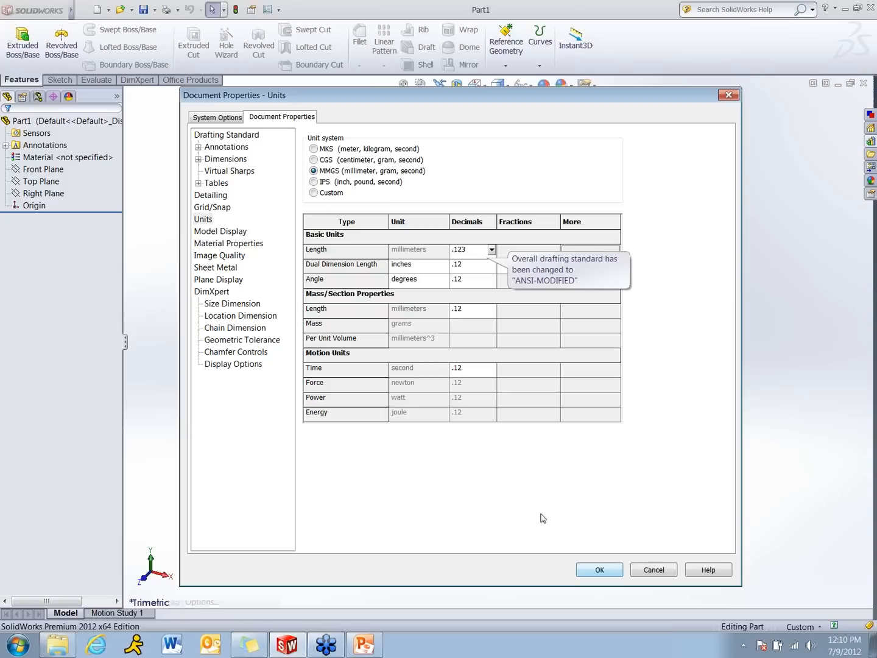
Start adding a Document Templates folder in the system file locations and browse to My Documents\Teaching\Webinar
left_click(217, 118)
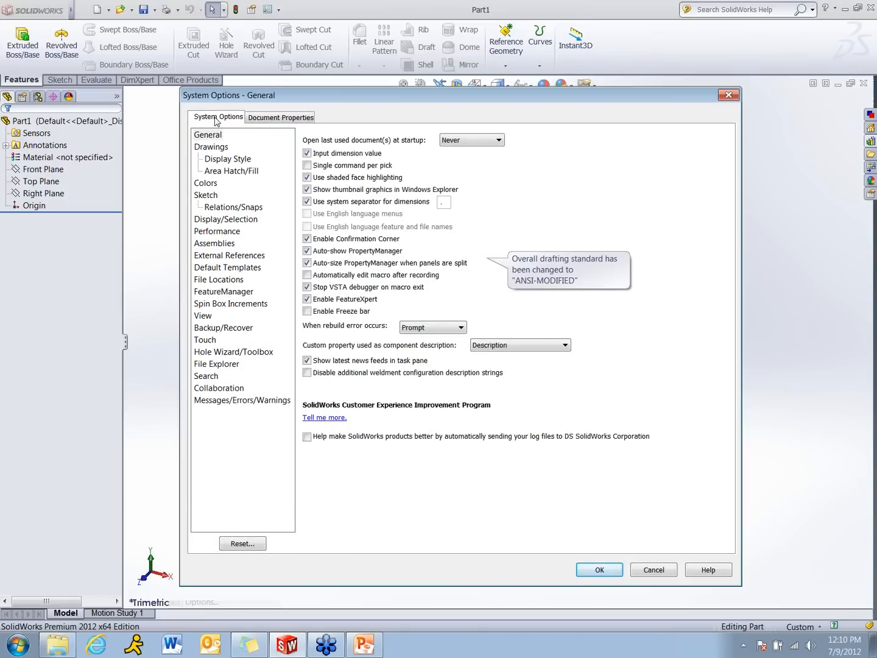
left_click(230, 281)
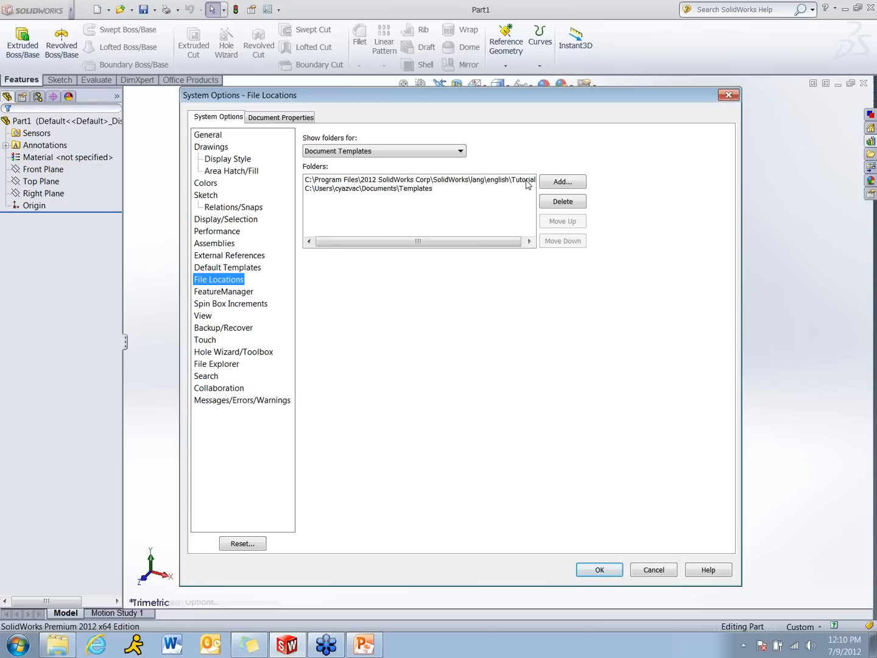
left_click(573, 182)
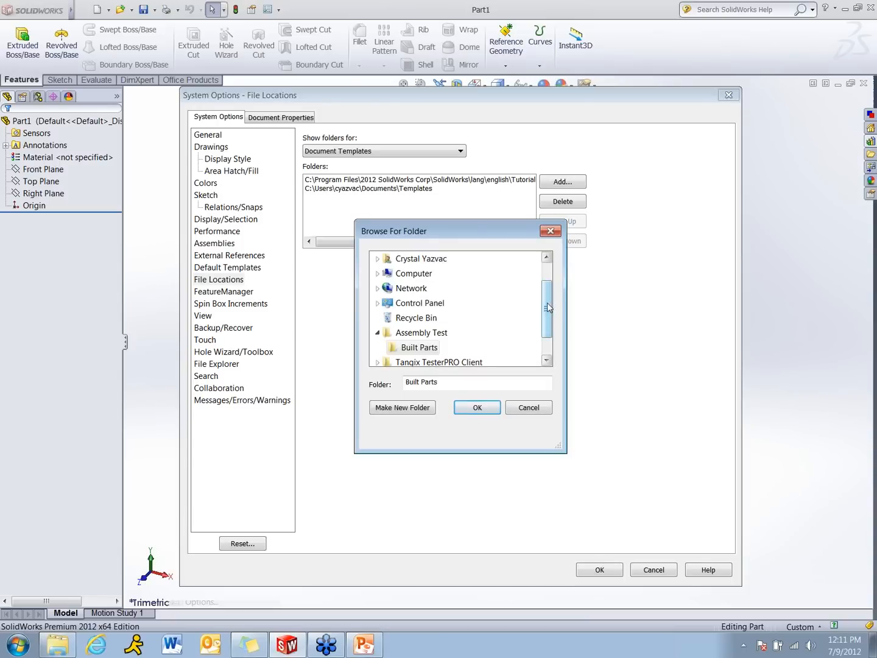
left_click_drag(546, 303, 549, 273)
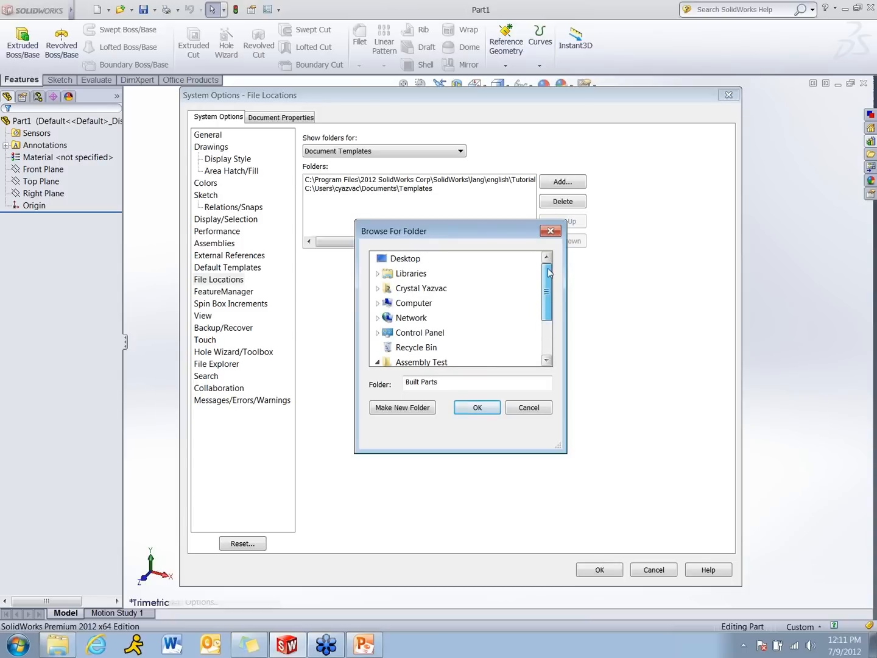
left_click(378, 288)
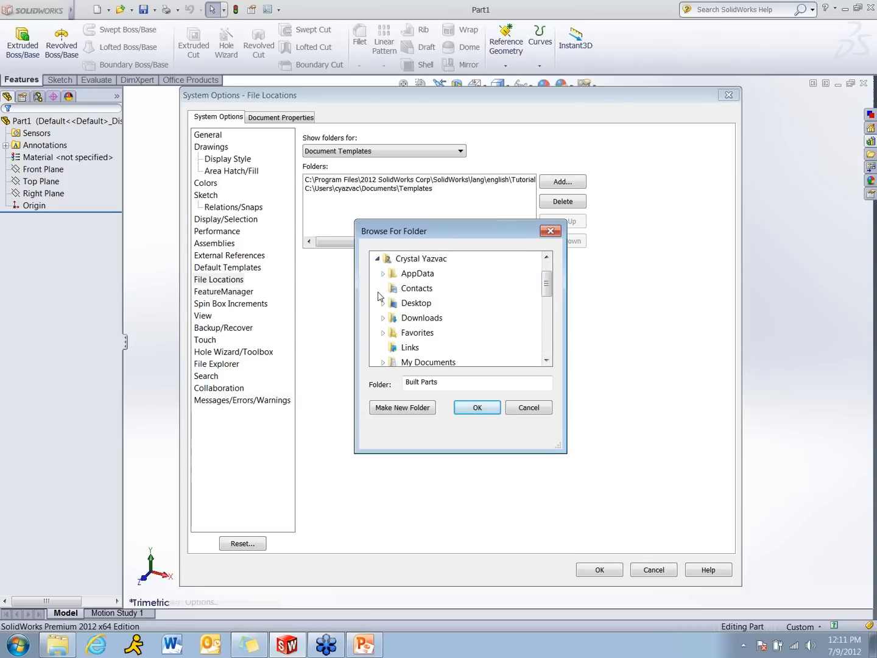
left_click(383, 361)
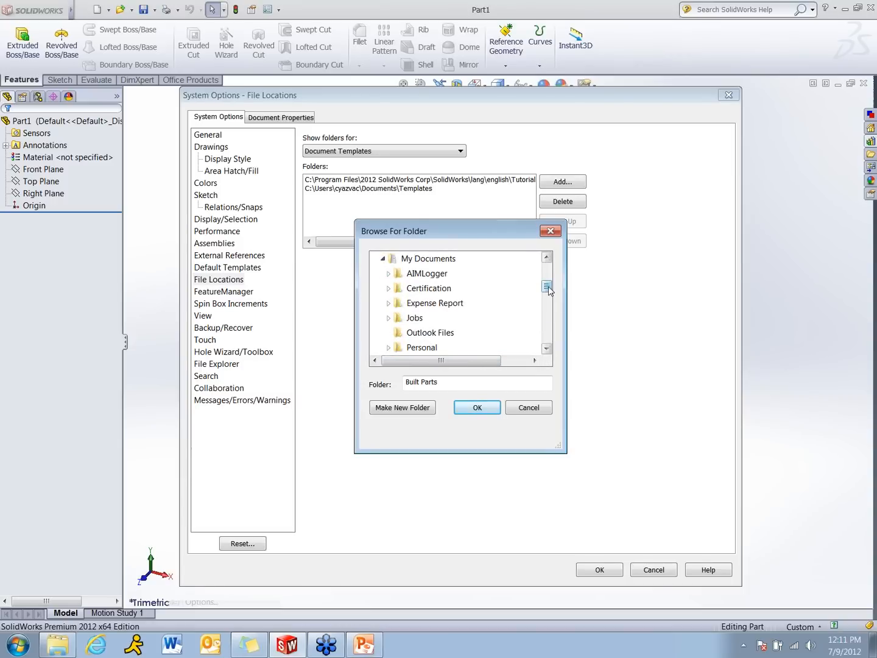
left_click(547, 349)
left_click(547, 348)
left_click(547, 349)
left_click(547, 349)
left_click(547, 348)
left_click(547, 348)
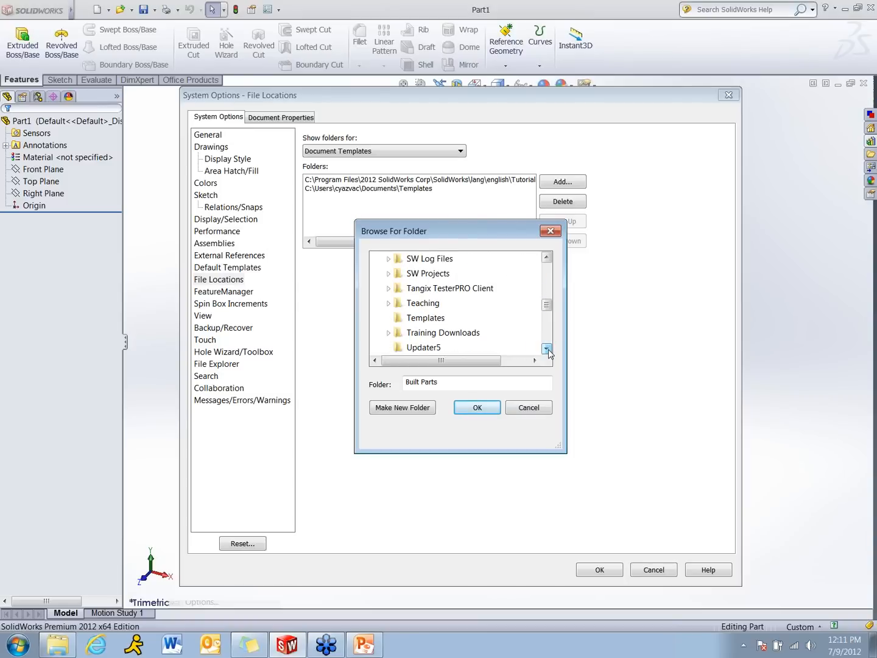
left_click(388, 303)
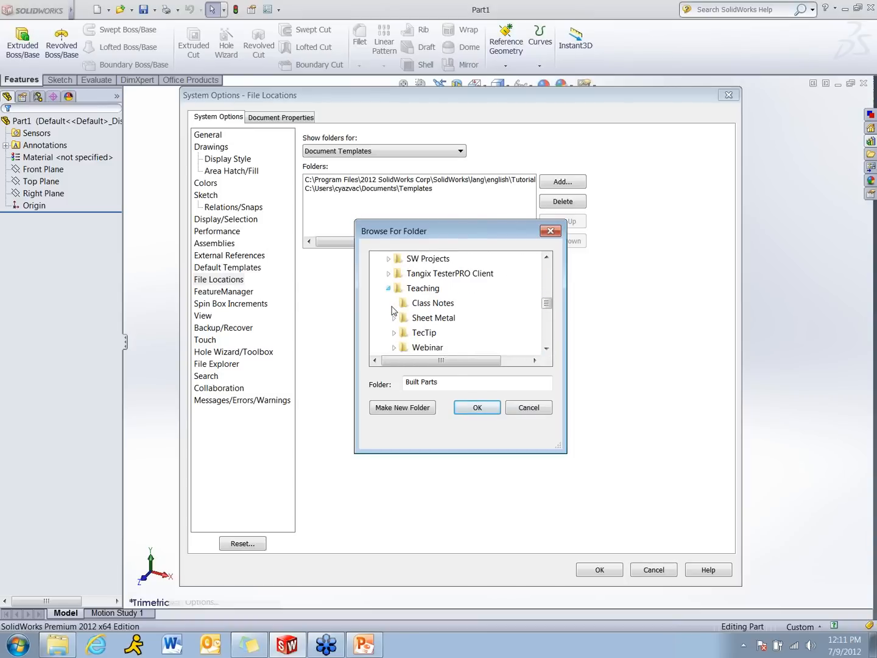
left_click(394, 348)
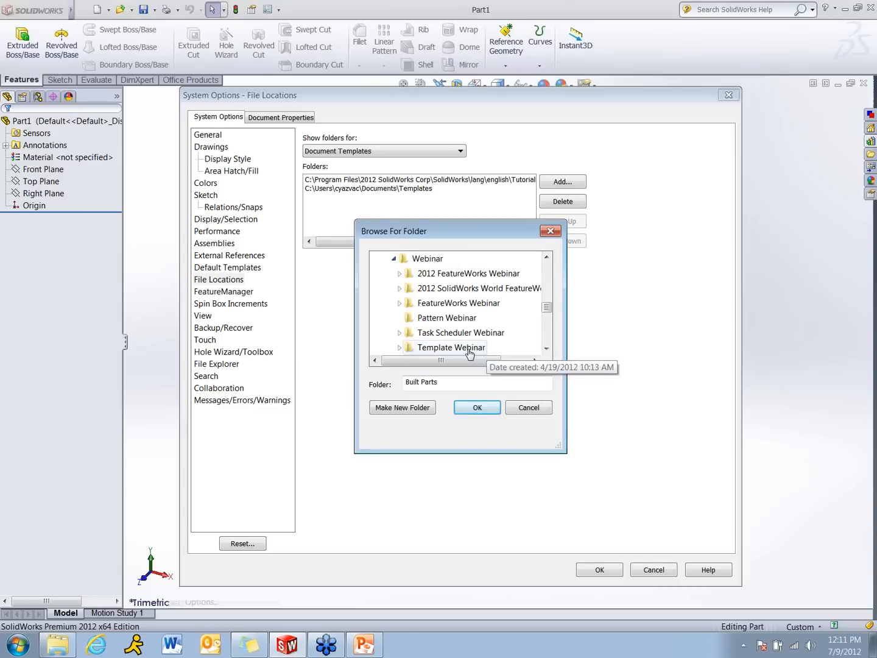
Add the Webinar Templates folder inside Template Webinar as a template location and accept the options with the search path change
left_click(468, 348)
left_click(547, 348)
left_click(547, 349)
left_click(546, 349)
left_click(547, 349)
left_click(479, 334)
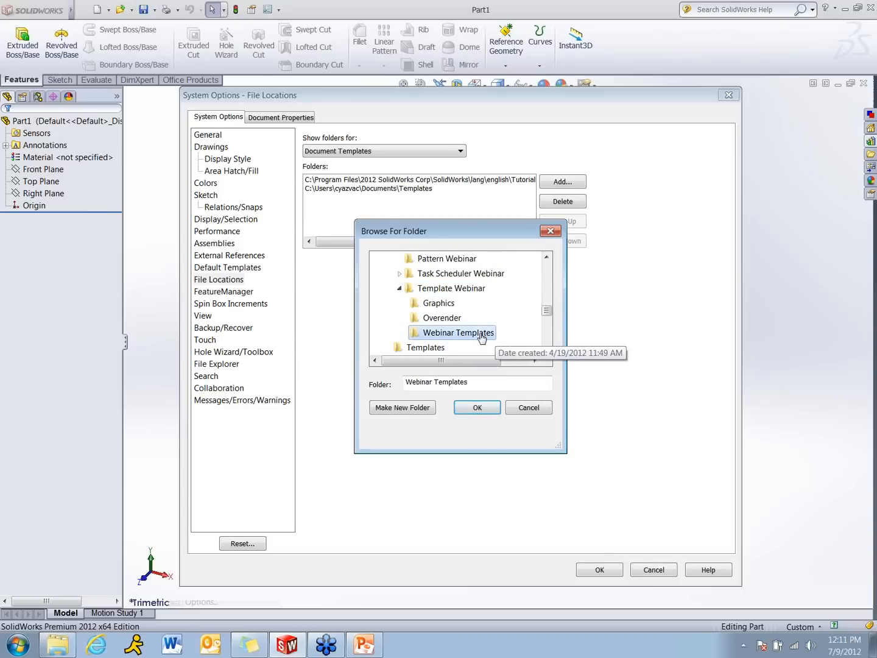
left_click(478, 407)
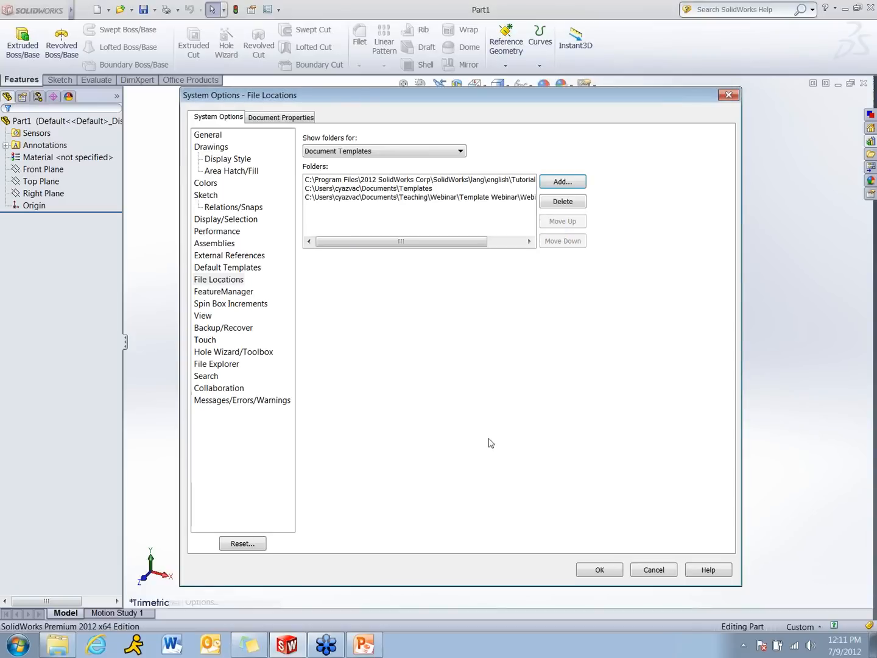
left_click(612, 571)
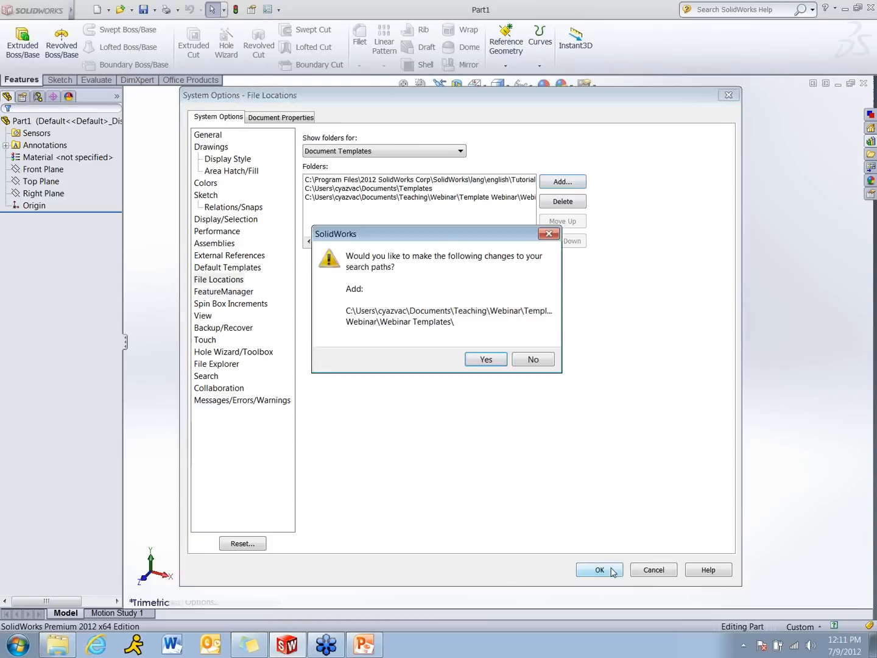
left_click(489, 361)
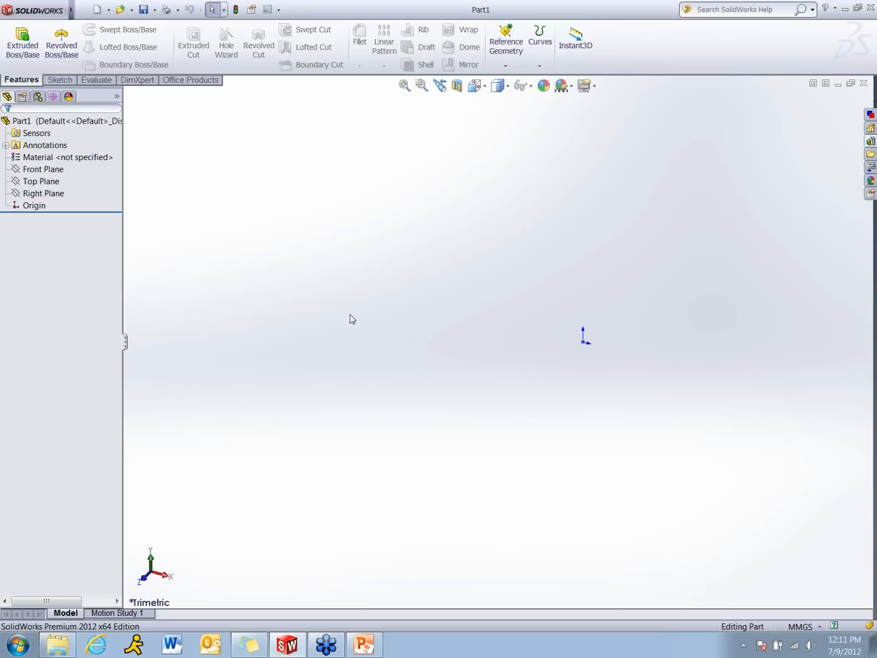
Examine the templates offered under Webinar Templates in the Advanced view of the new document window
left_click(98, 10)
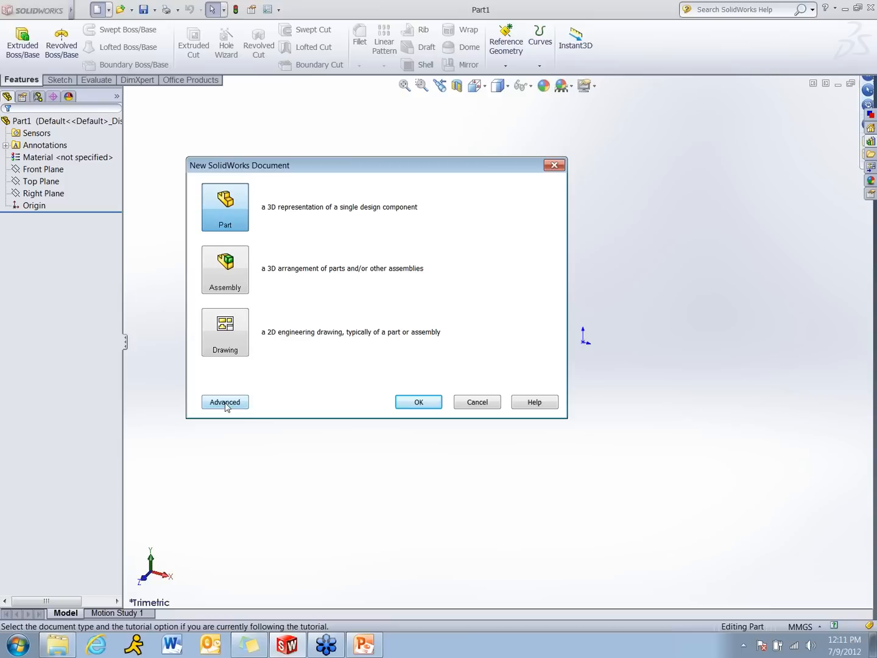
left_click(235, 405)
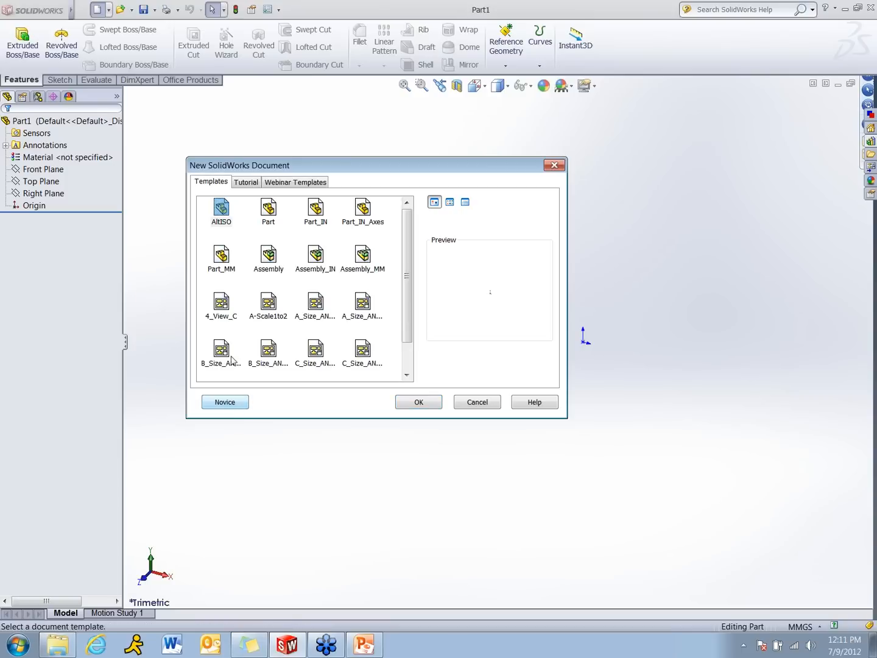
left_click(310, 185)
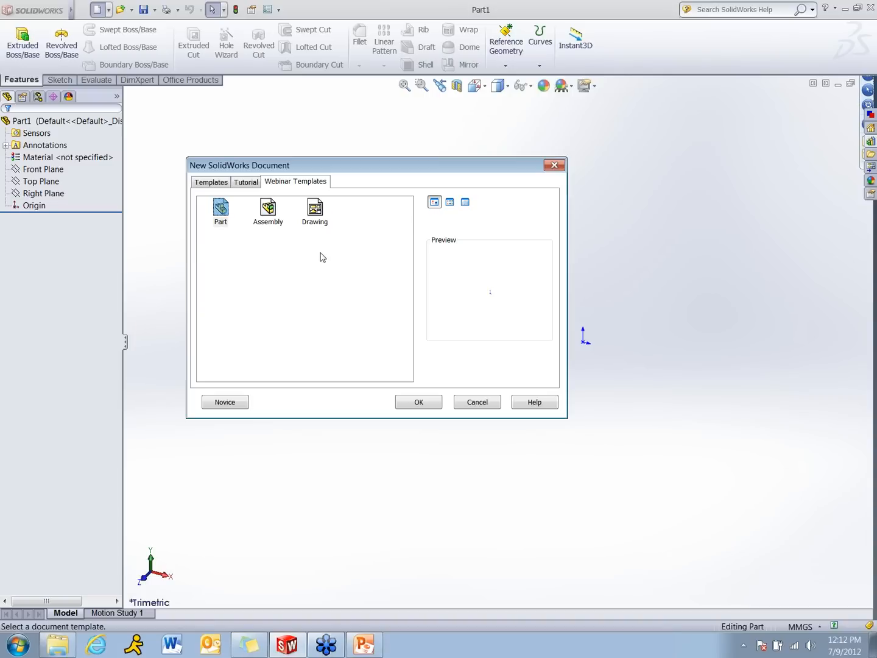
Dismiss the new document window, open the part's file properties and compare the Custom and Configuration Specific property tables
left_click(477, 407)
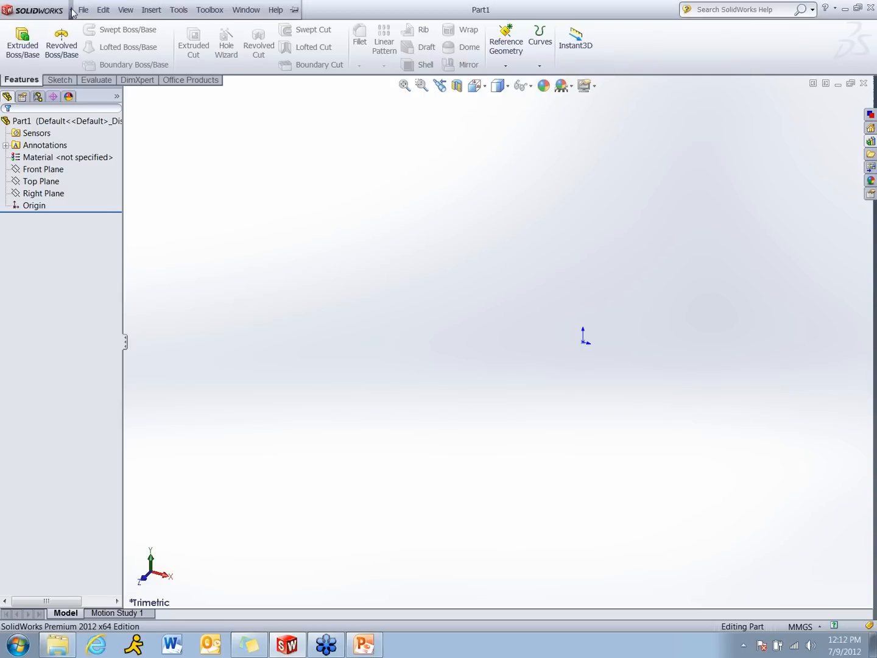
left_click(82, 10)
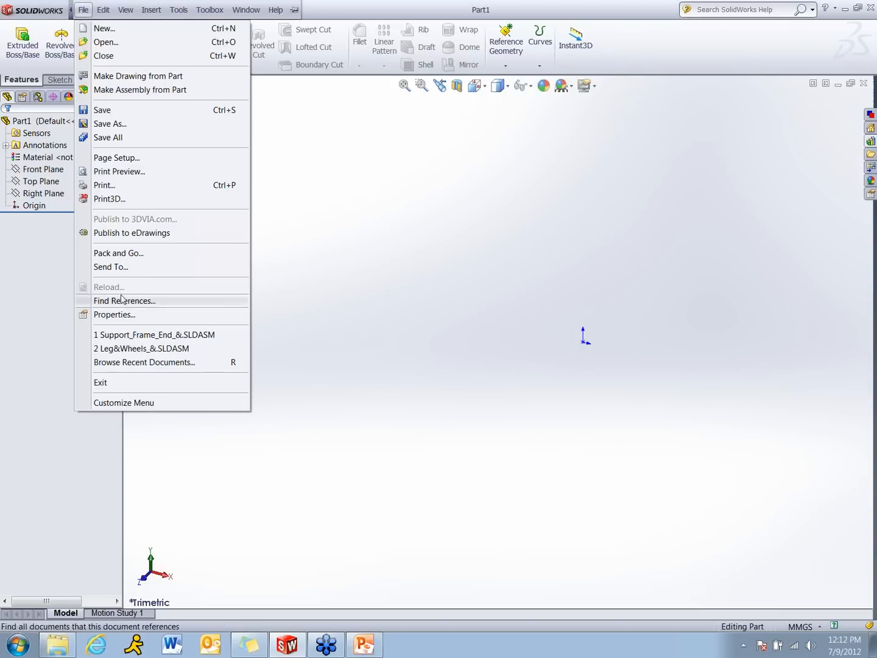
left_click(121, 315)
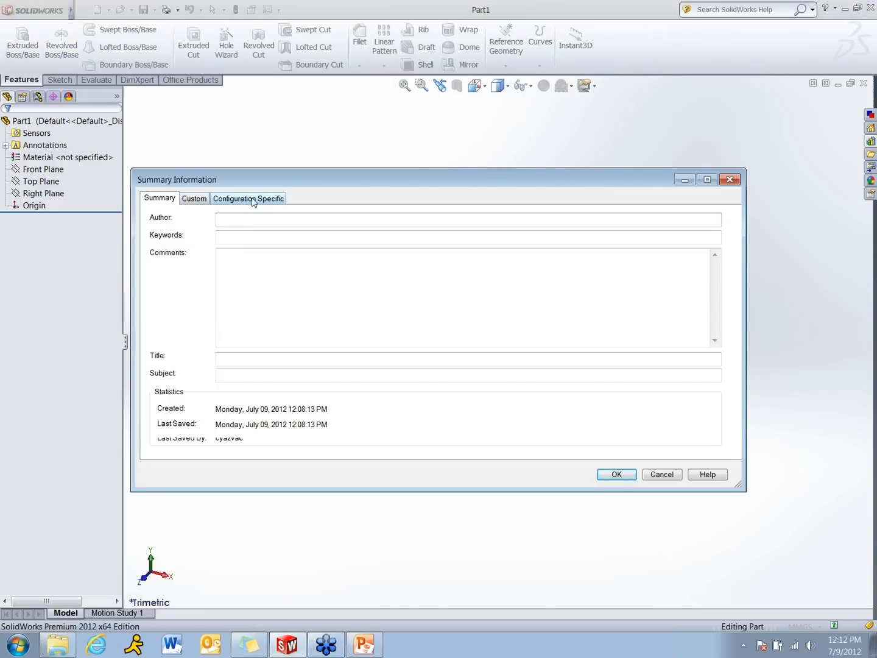
left_click(201, 201)
left_click(235, 201)
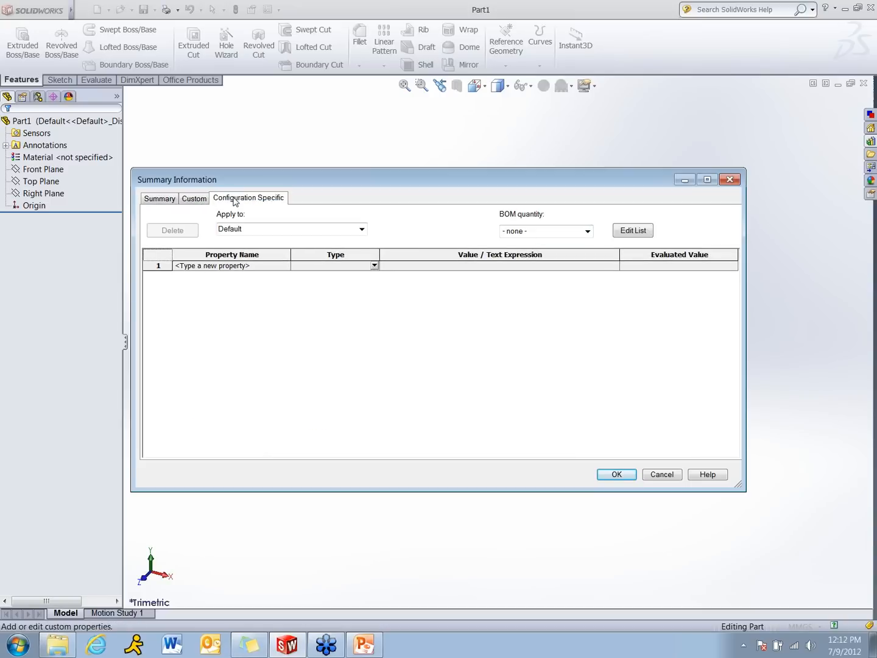
left_click(198, 202)
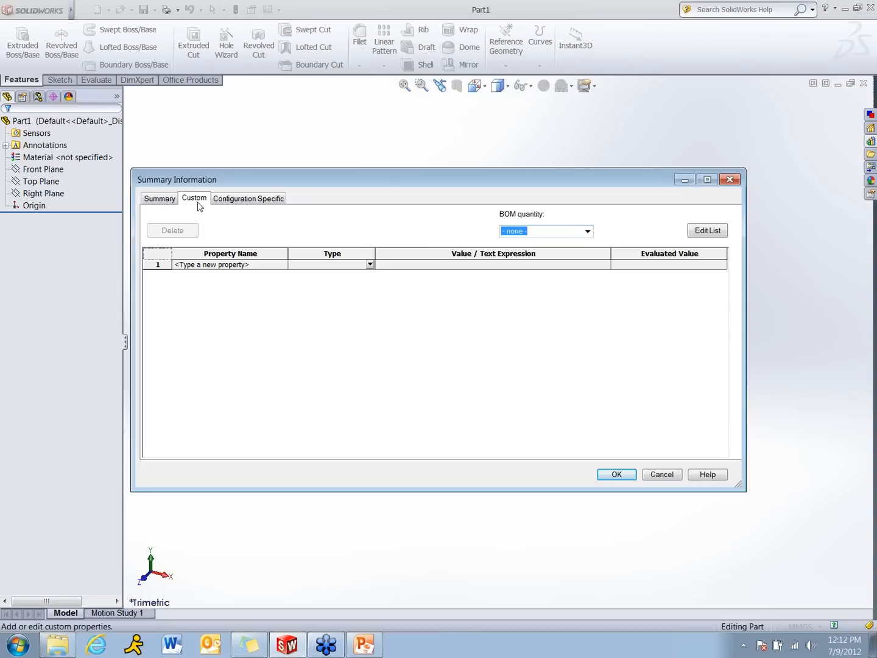
left_click(238, 203)
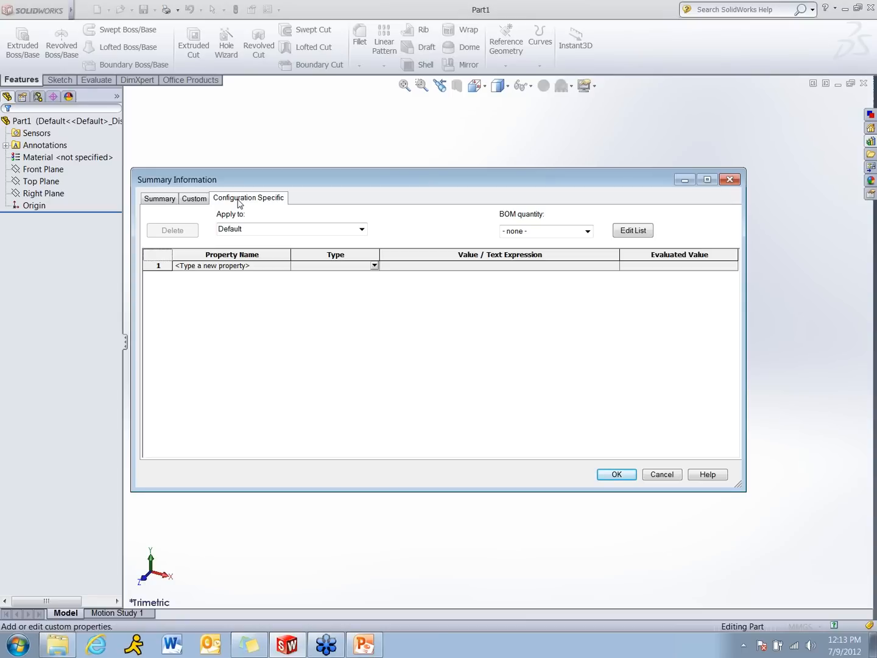
left_click(194, 198)
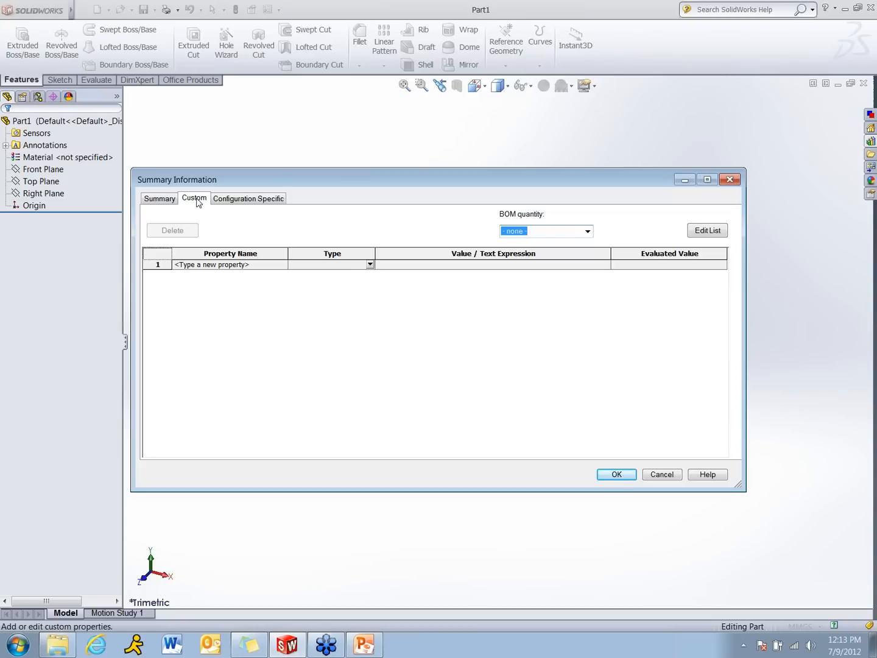
Add a Description custom property with the placeholder value XXXXXX
left_click(272, 266)
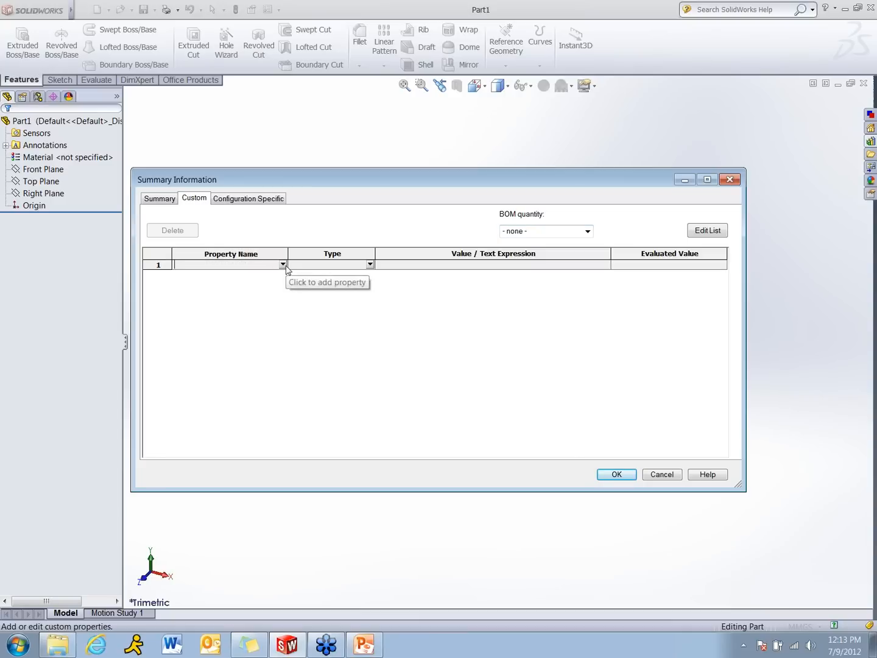
left_click(284, 266)
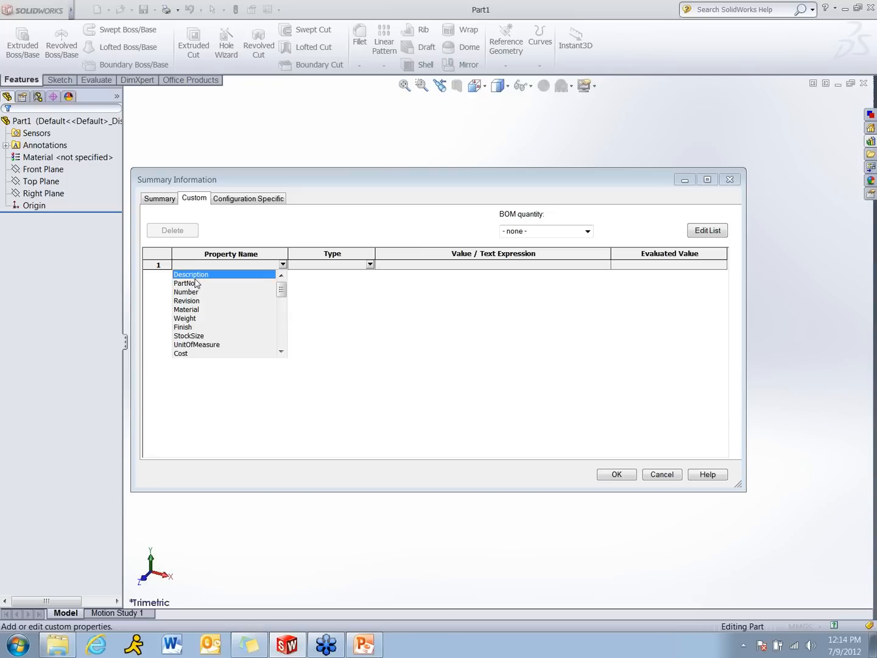
left_click(194, 276)
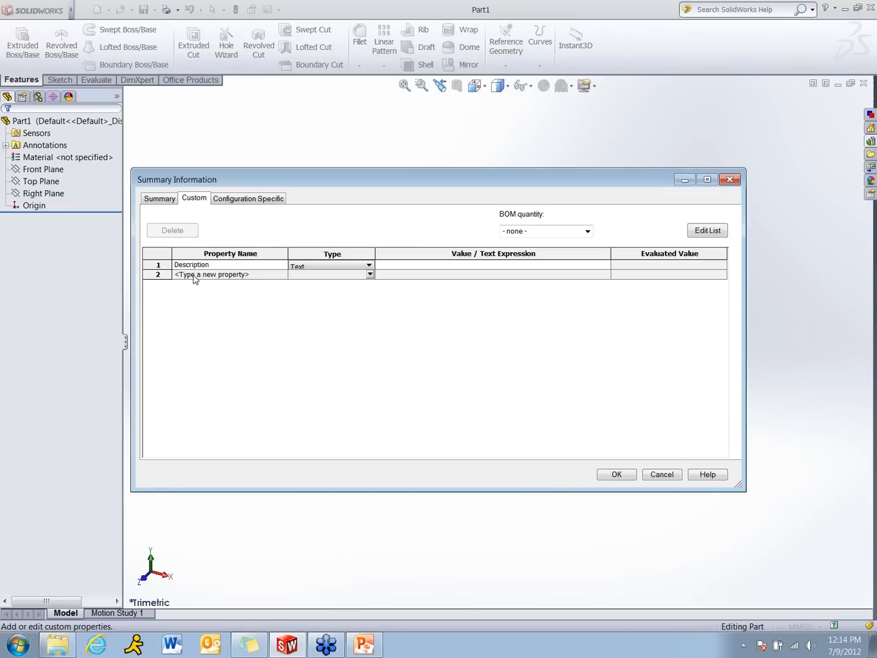
left_click(412, 268)
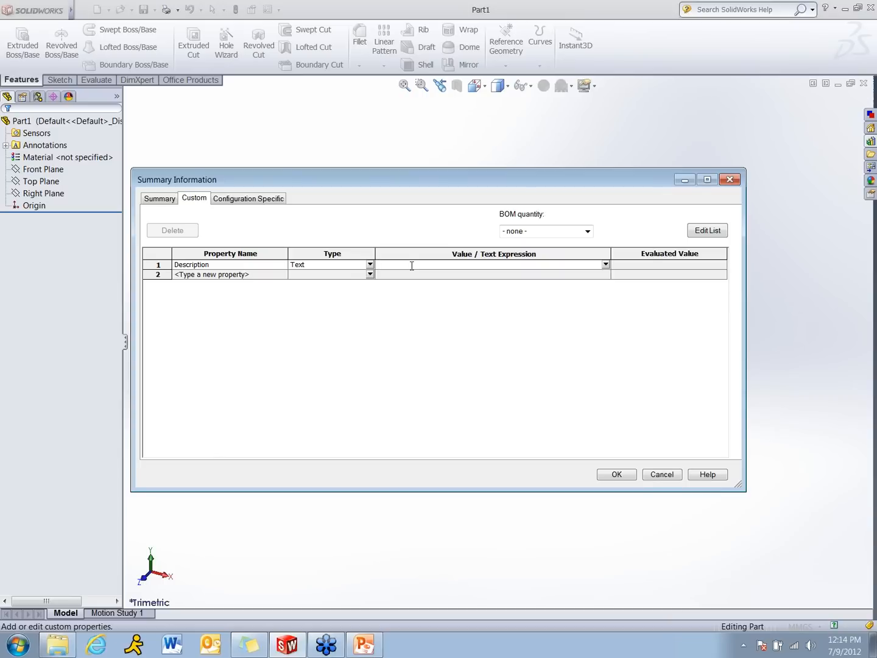
type("XXXXXX")
Add a PartNo custom property with the placeholder value XXX-XXXXXX
left_click(270, 276)
left_click(282, 274)
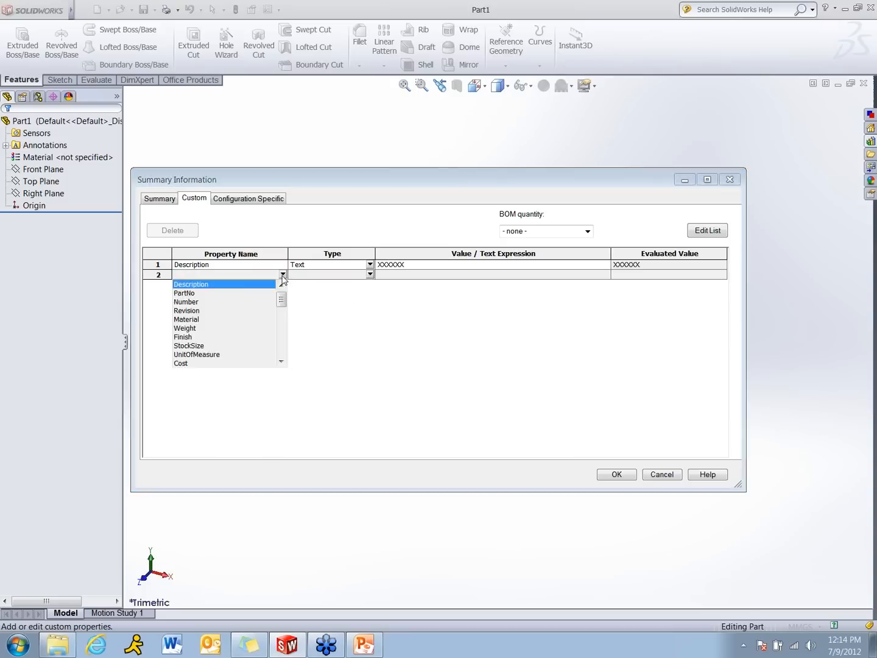
left_click(196, 296)
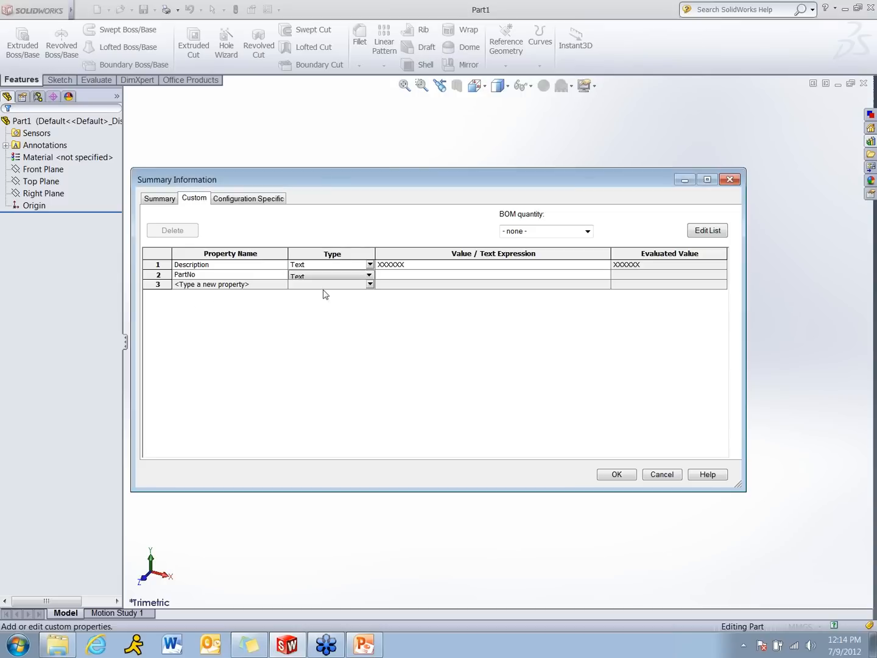
left_click(389, 275)
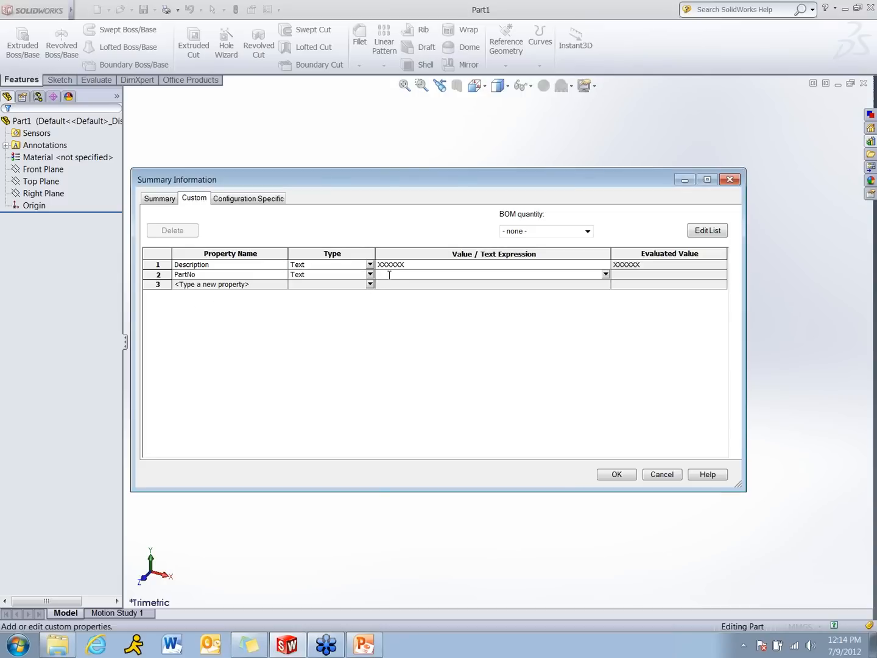
type("XXX-XXXXXX")
Add a Material custom property whose value is linked to the part's Material
left_click(268, 284)
left_click(283, 285)
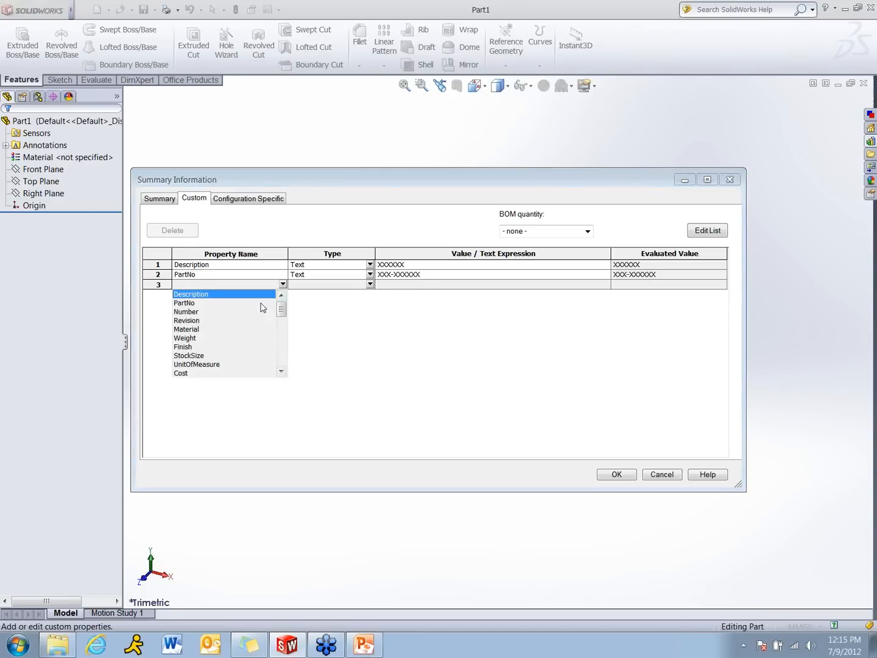
left_click(237, 330)
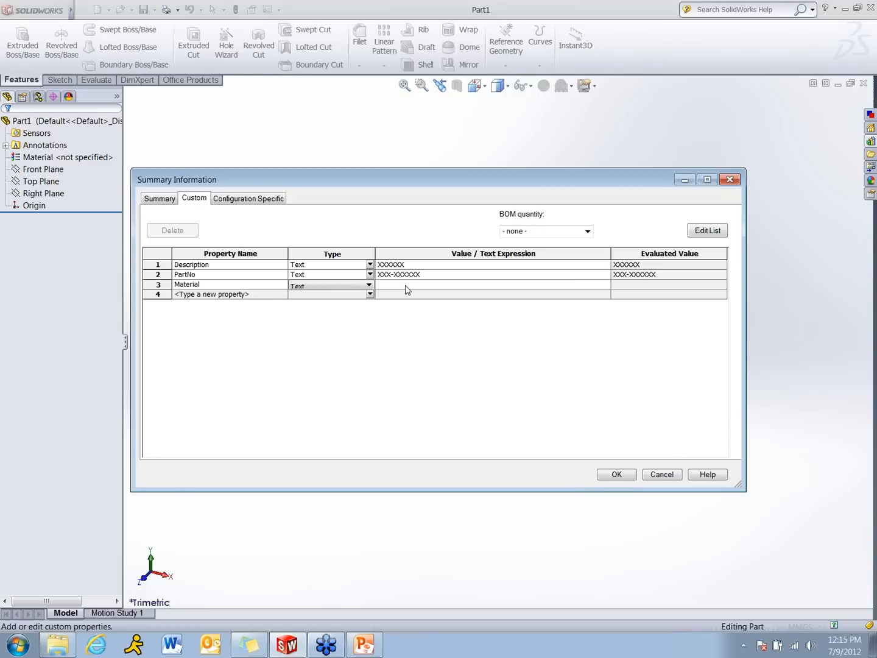
left_click(587, 285)
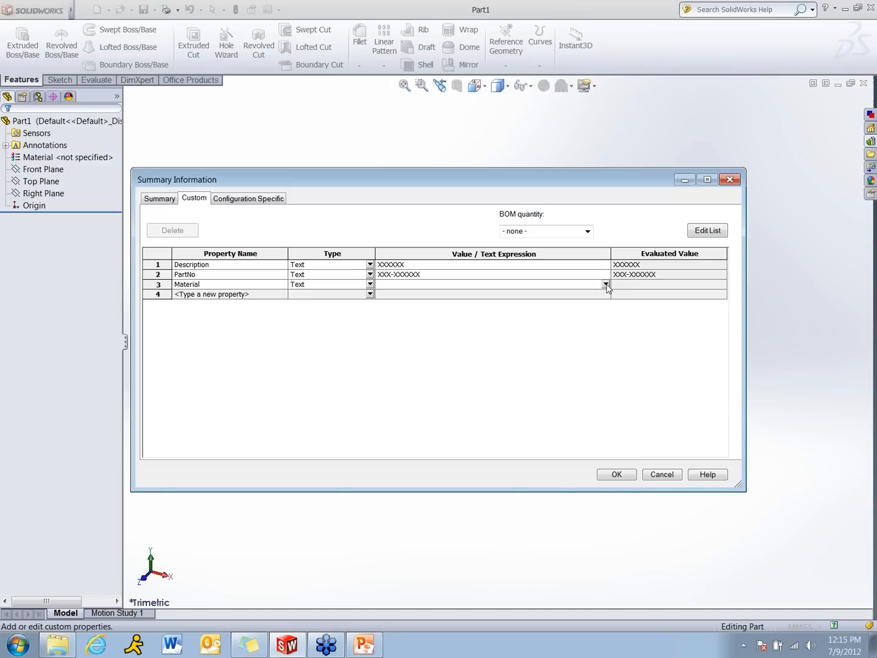
left_click(605, 284)
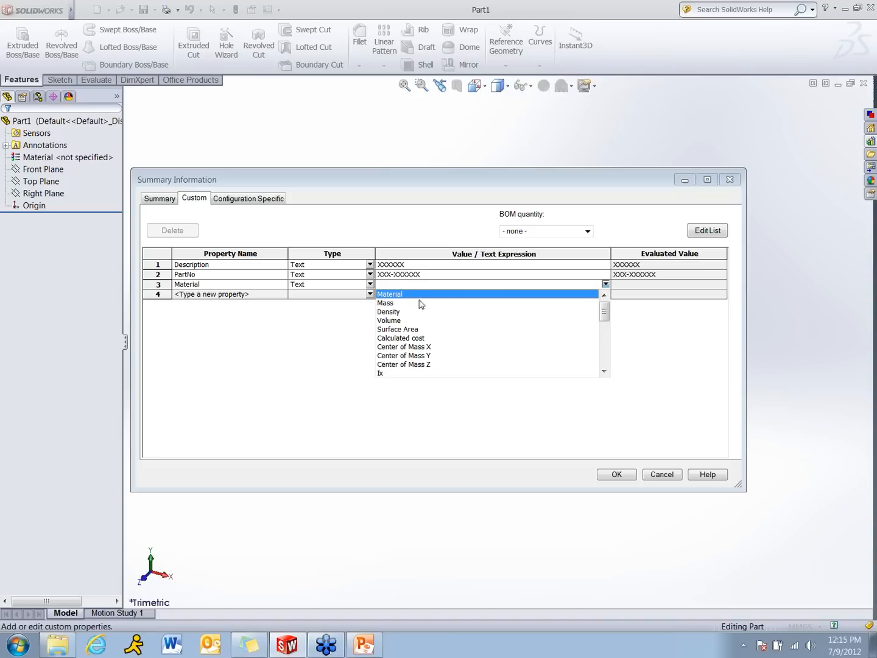
left_click(399, 295)
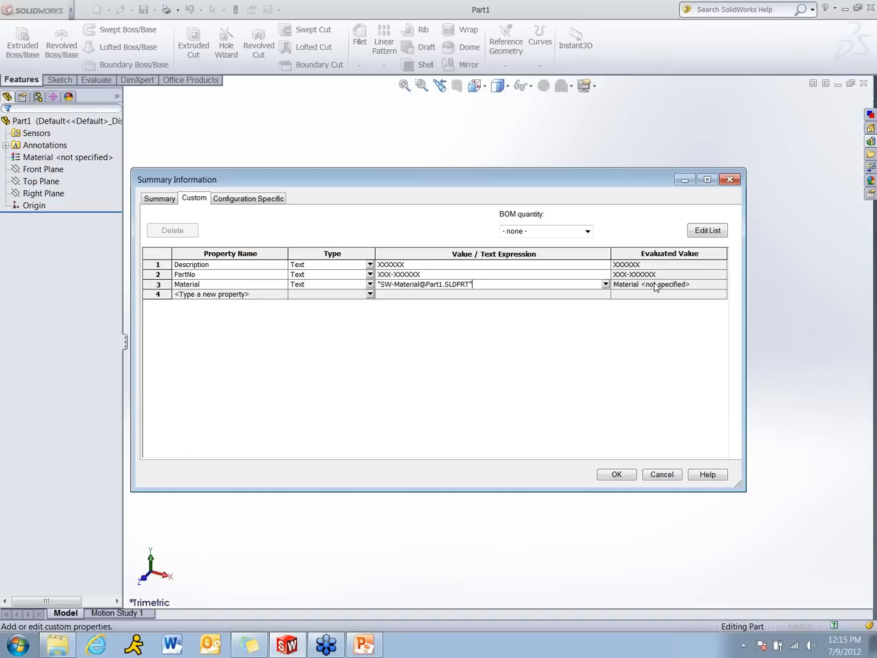
left_click(37, 159)
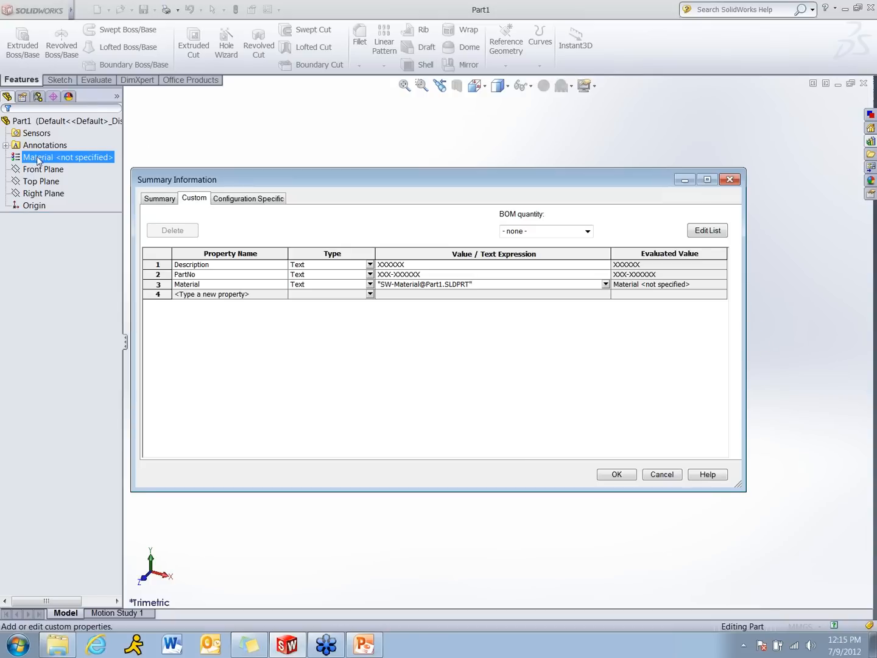
Add a Weight custom property whose value is linked to the part's Mass
left_click(275, 295)
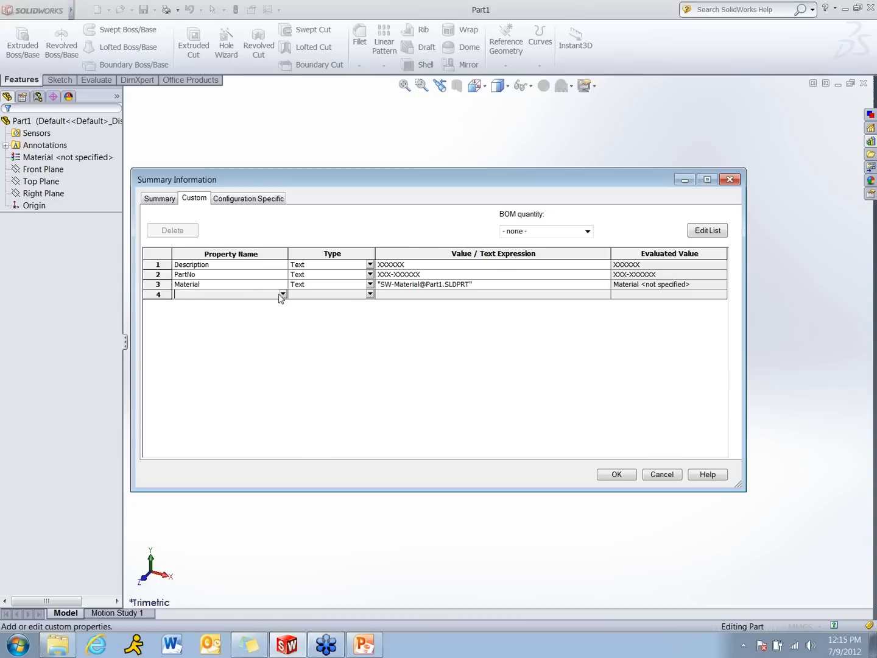
left_click(282, 294)
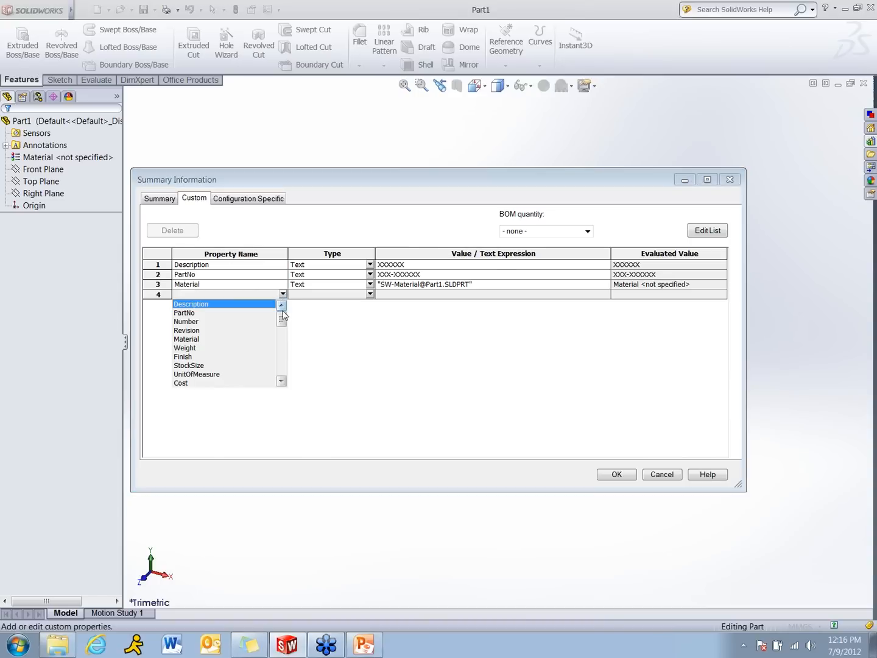
left_click(231, 350)
left_click(424, 295)
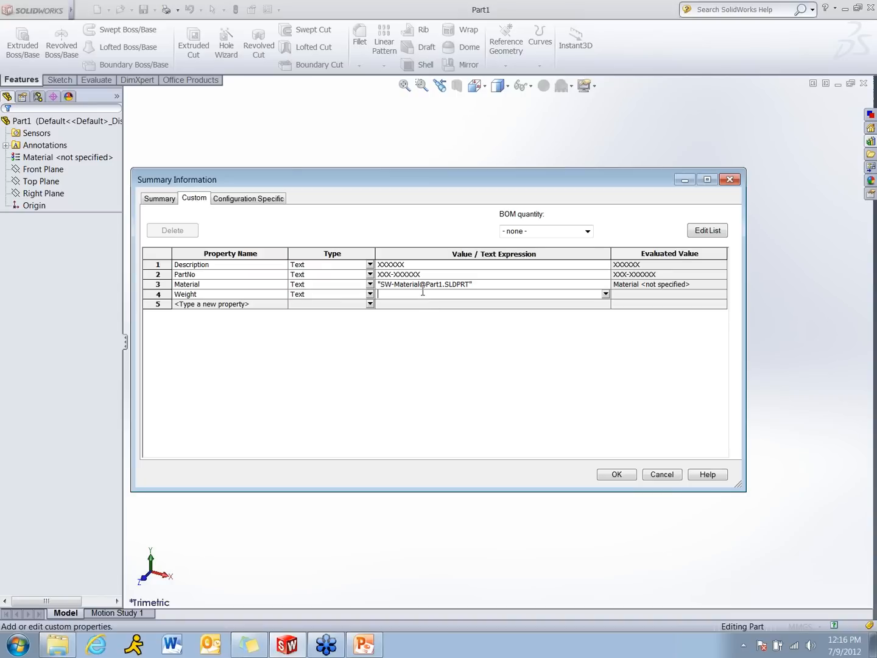
left_click(605, 295)
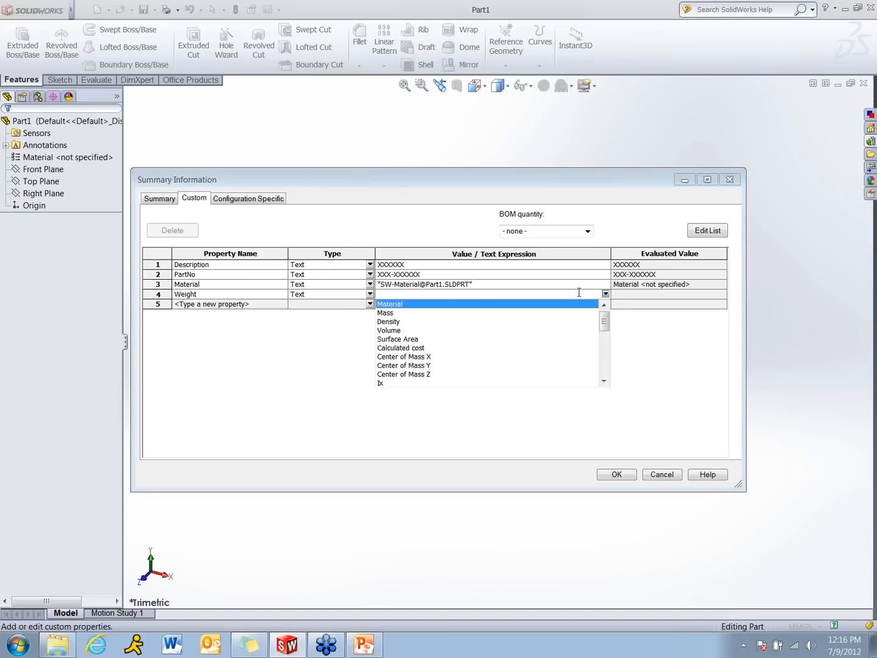
left_click(394, 315)
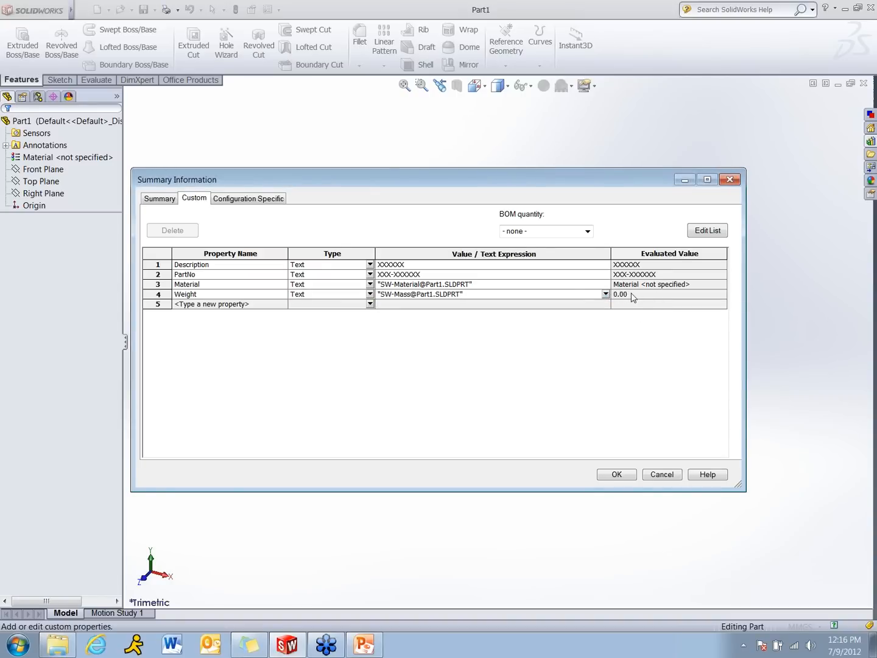
Add a Finish custom property with the placeholder value XXX and accept the file properties
left_click(252, 304)
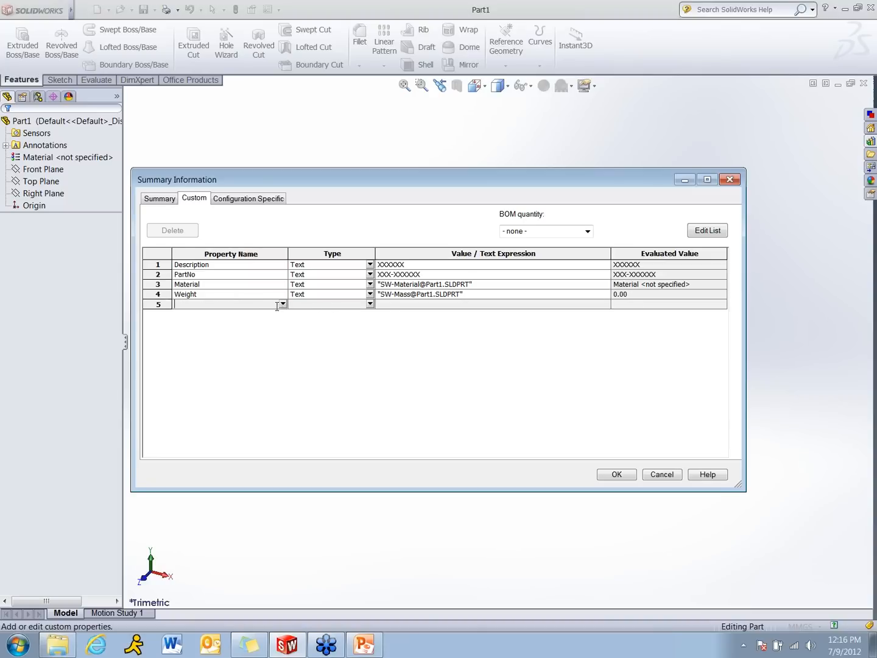
left_click(283, 304)
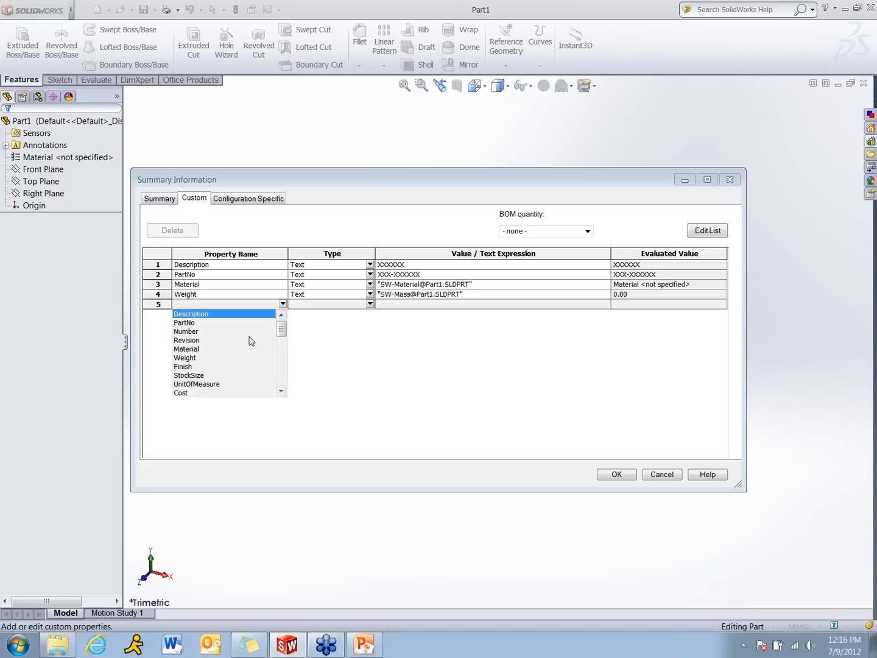
left_click(207, 371)
left_click(459, 304)
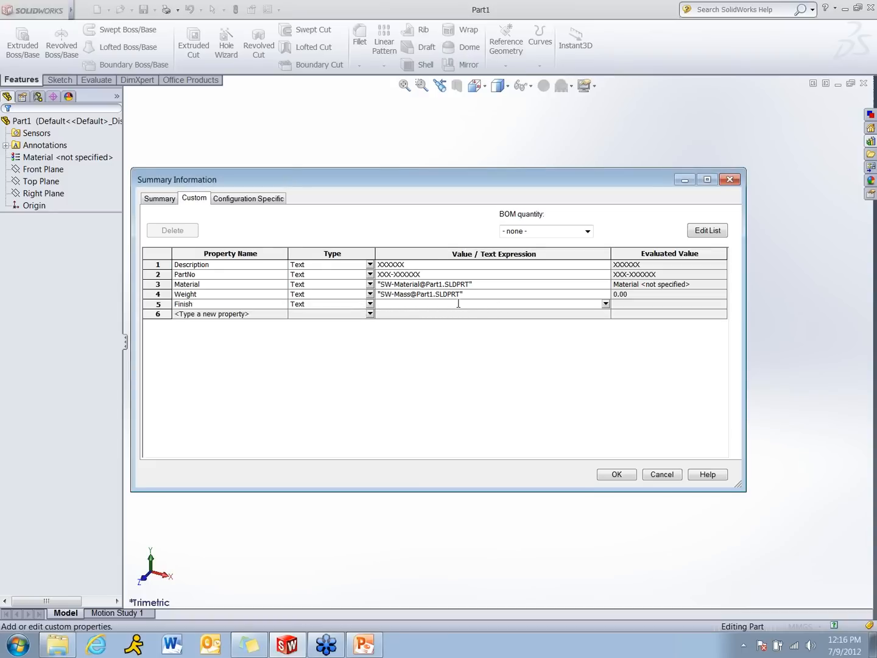
type("XXX")
key("Return")
left_click(622, 474)
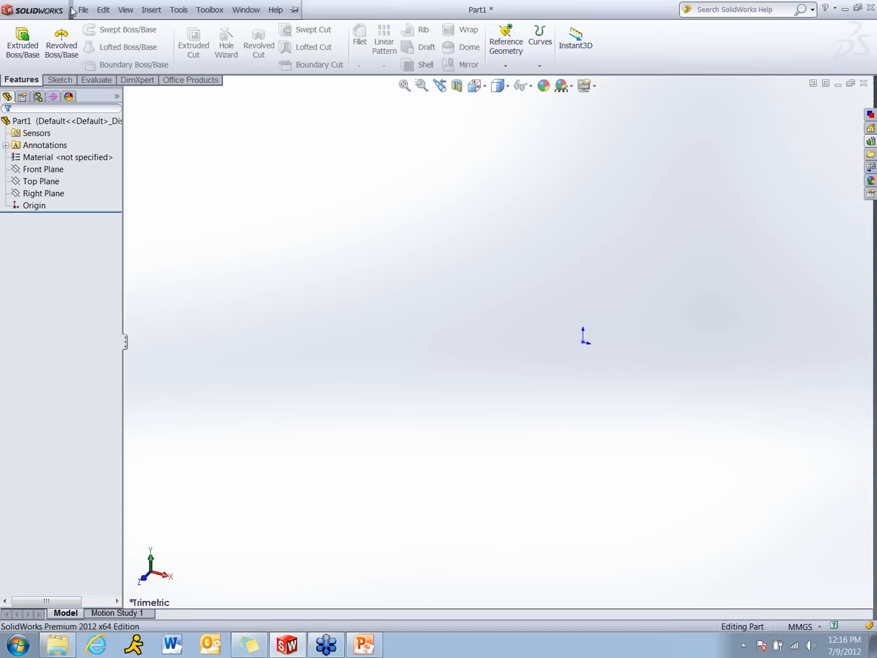
Start saving a copy of the part under a new name with the file type Part Templates (*.prtdot)
left_click(83, 11)
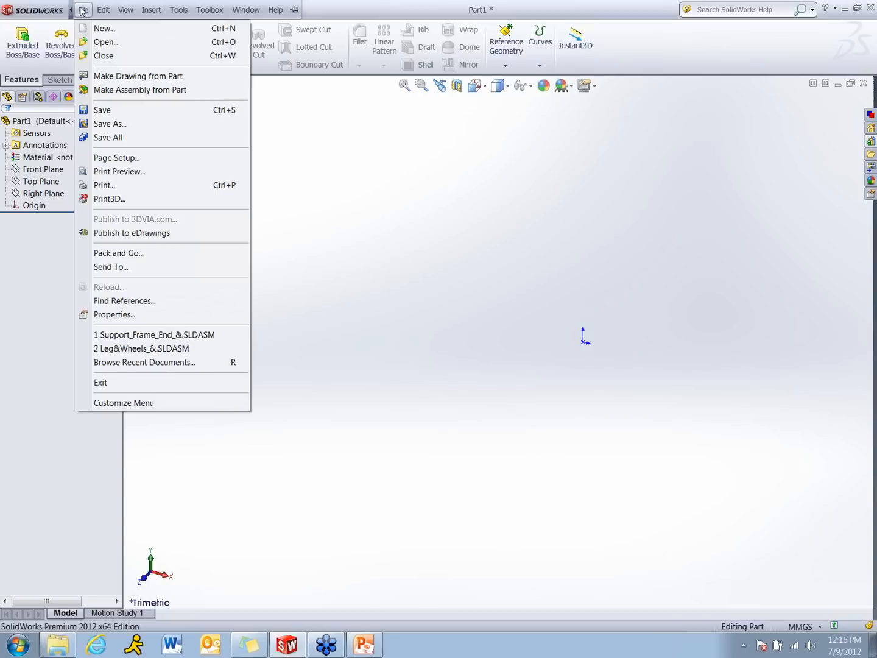
left_click(110, 123)
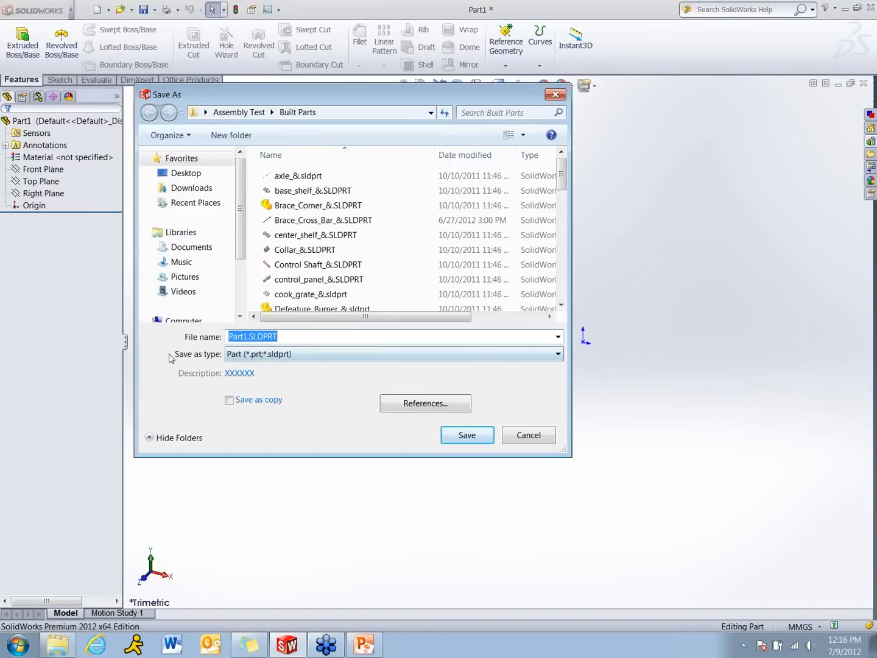
left_click(557, 354)
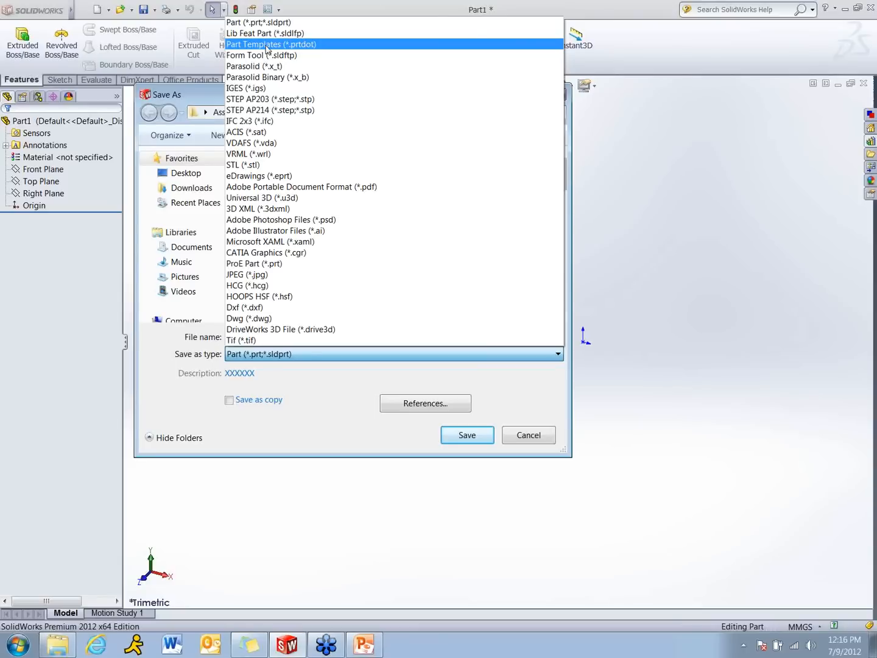
left_click(266, 47)
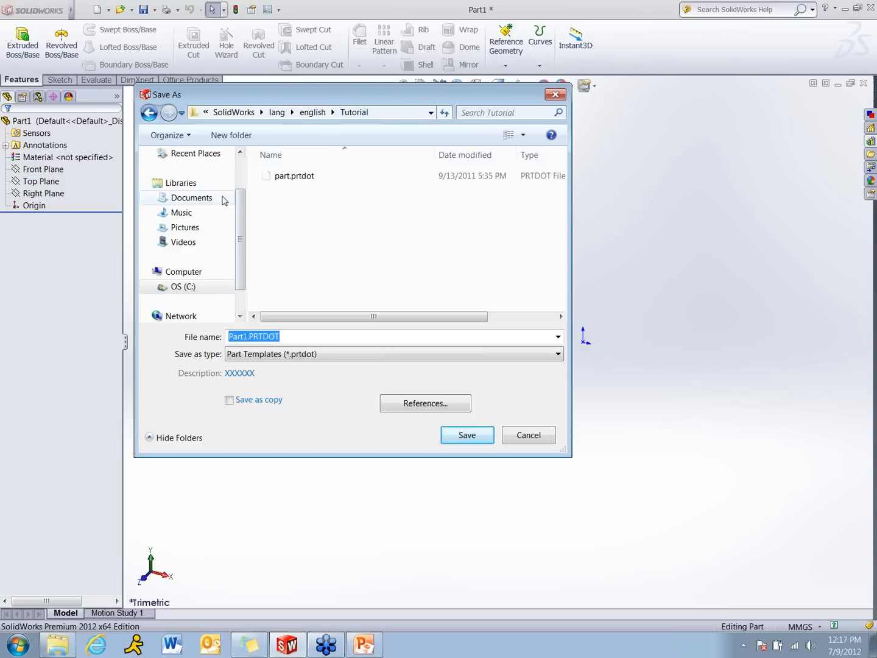
Set the save location to the Webinar Templates folder under Documents, Teaching, Webinar, Template Webinar
left_click(200, 199)
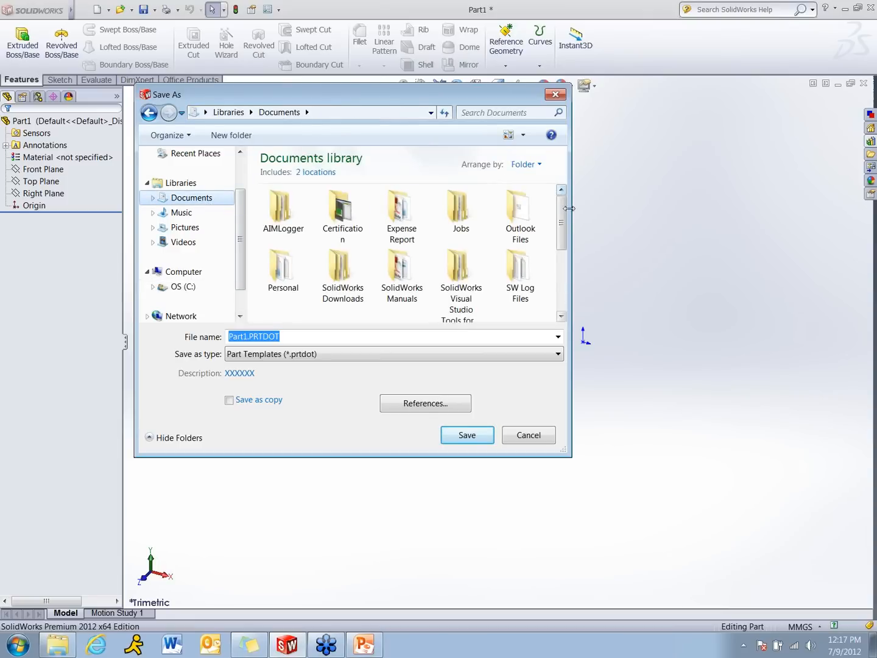
scroll(566, 244, "down", 2)
scroll(567, 244, "down", 3)
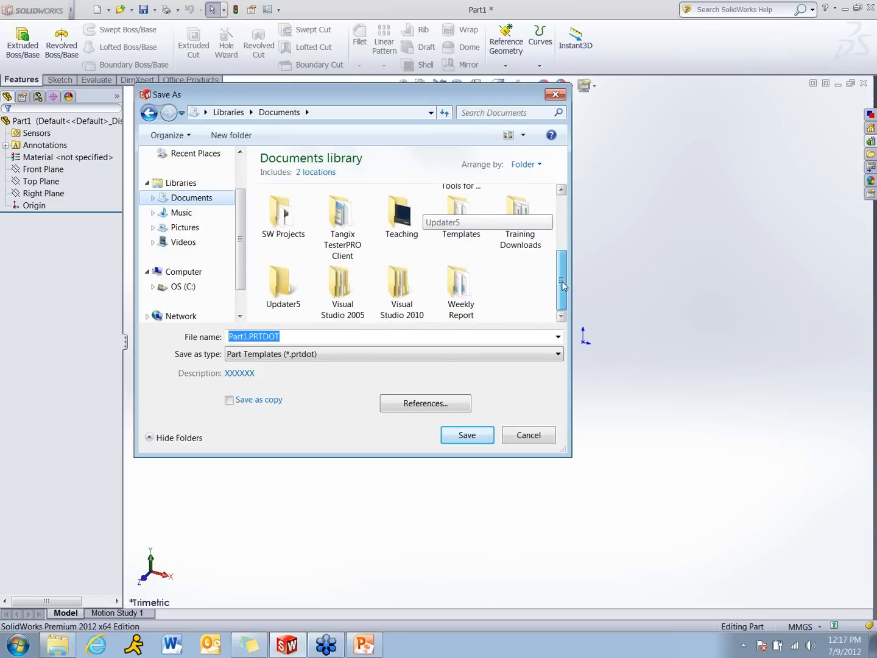
double_click(409, 236)
double_click(441, 226)
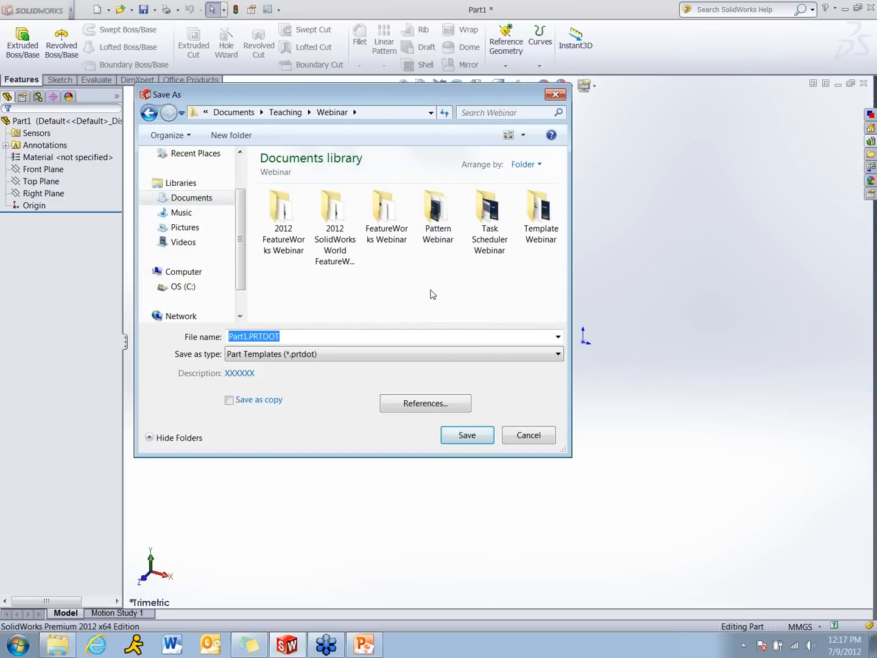
double_click(525, 247)
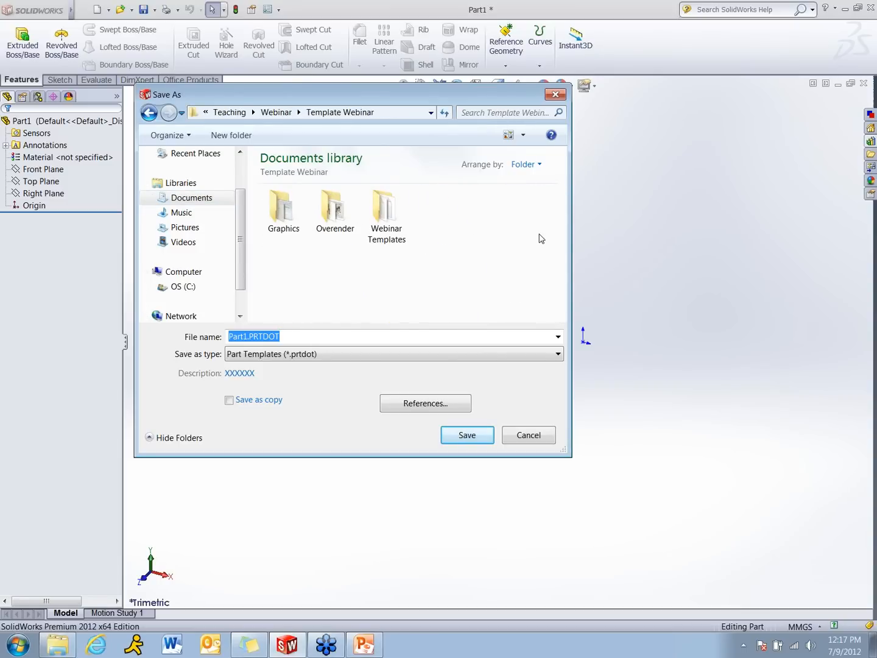
double_click(387, 216)
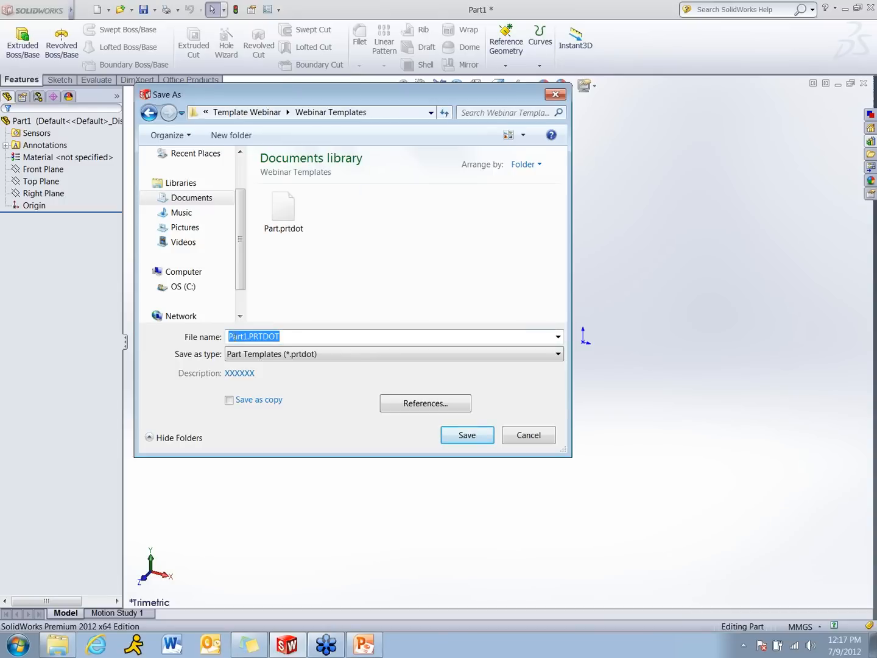
Name the template file Webinar Part.PRTDOT and save it
left_click(231, 337)
type("W")
type("eba")
type("nar")
key("BackSpace")
key("BackSpace")
key("BackSpace")
key("BackSpace")
type("inar")
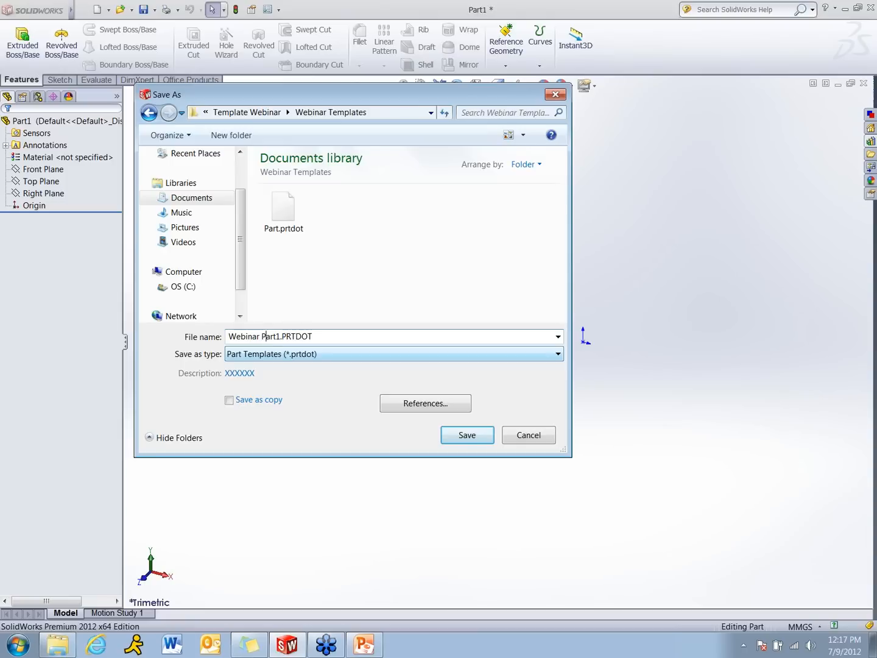
key("Delete")
left_click(467, 435)
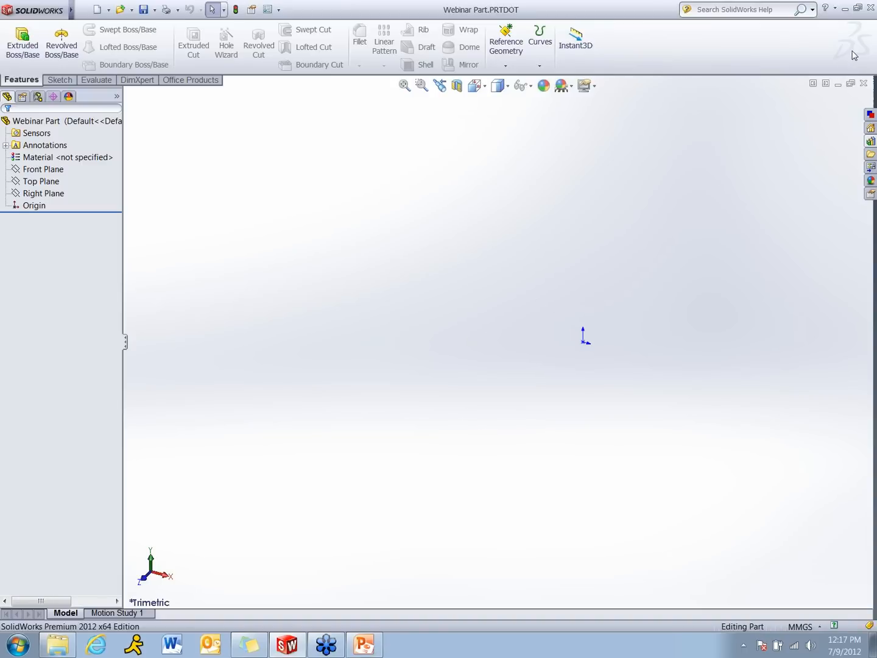
Close the template and create a new document from the Webinar Part template in Webinar Templates
left_click(870, 17)
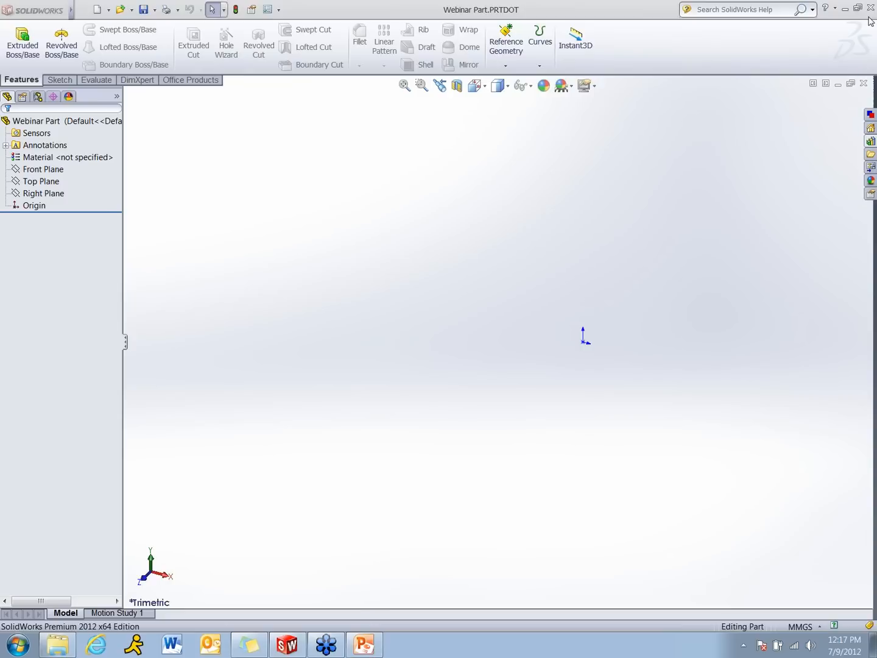
left_click(864, 85)
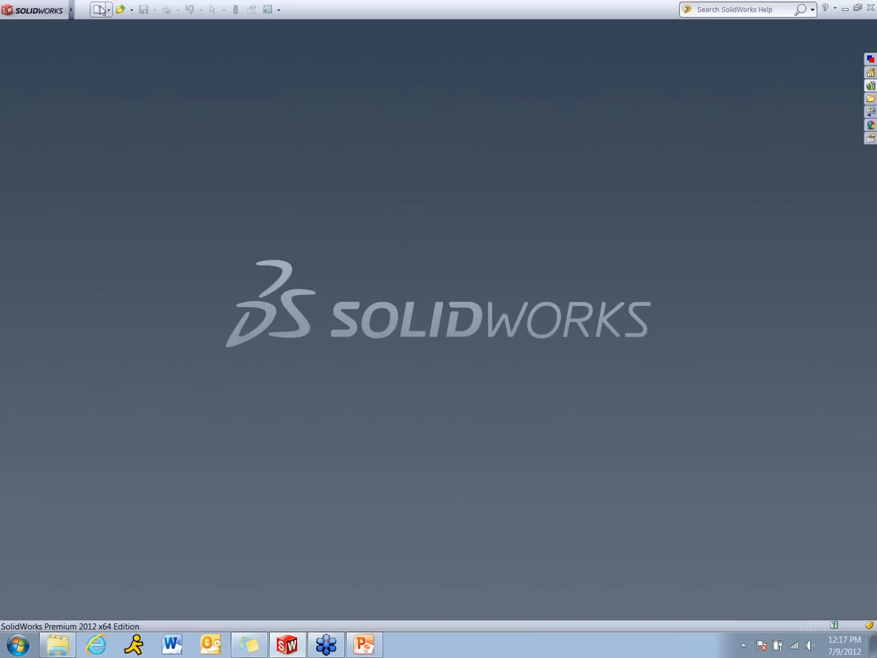
left_click(99, 10)
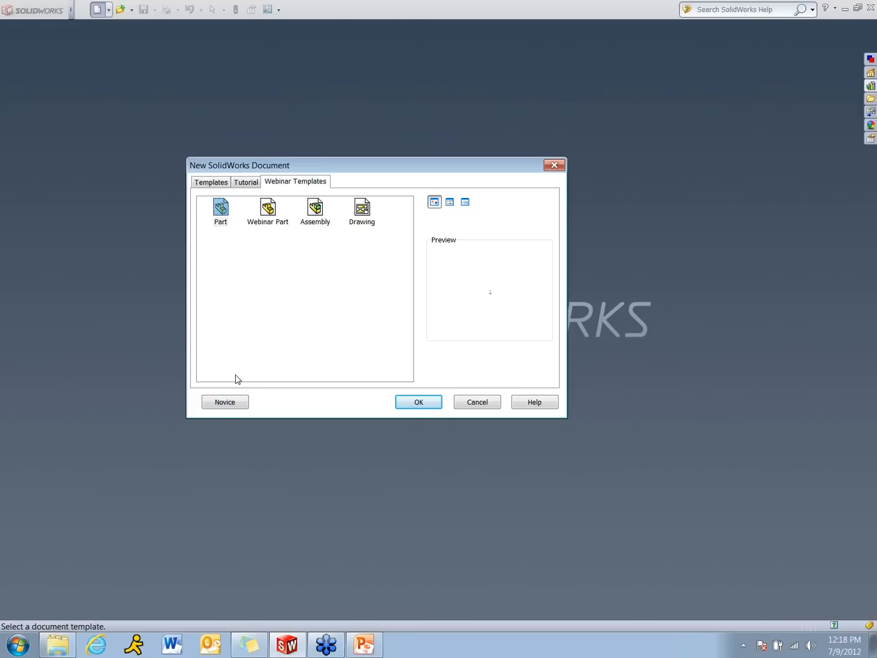
double_click(266, 211)
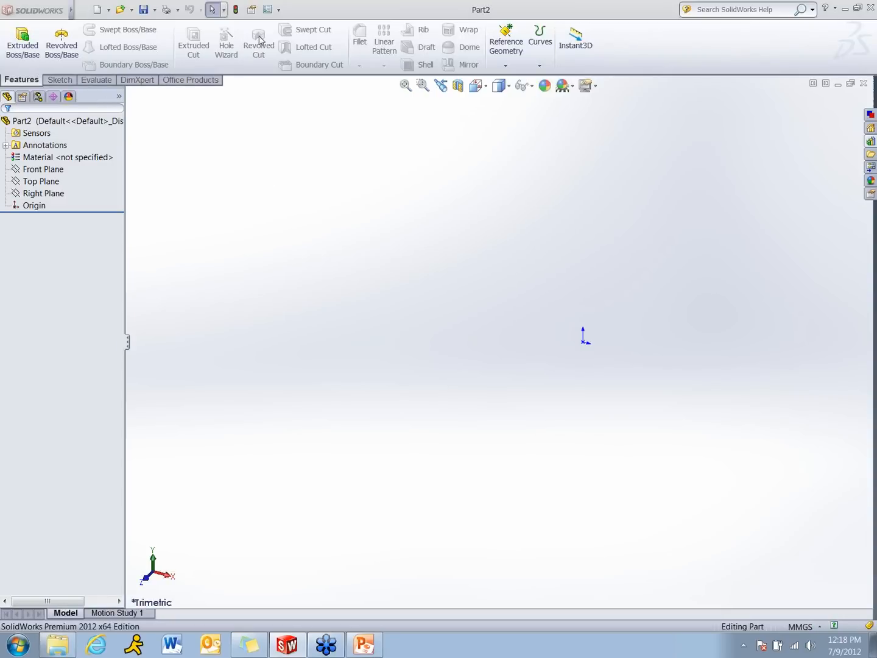
Check the new part's drafting standard and unit settings in the document properties
left_click(268, 9)
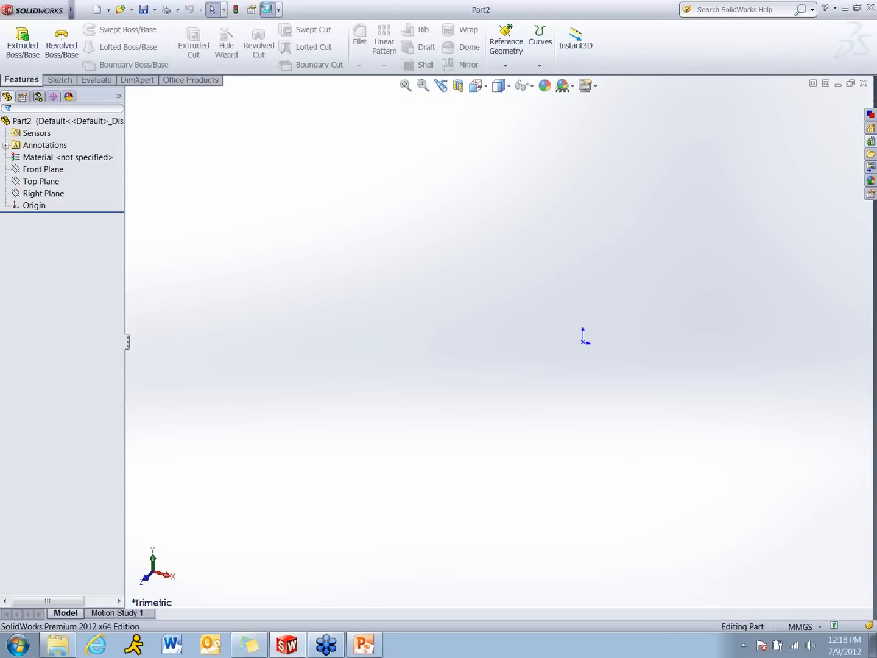
left_click(280, 118)
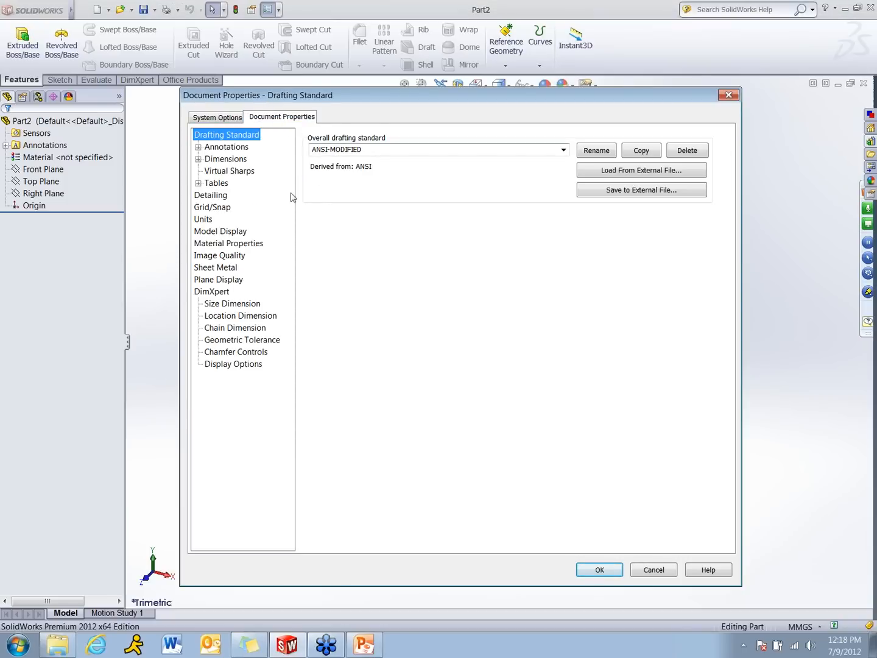
left_click(204, 221)
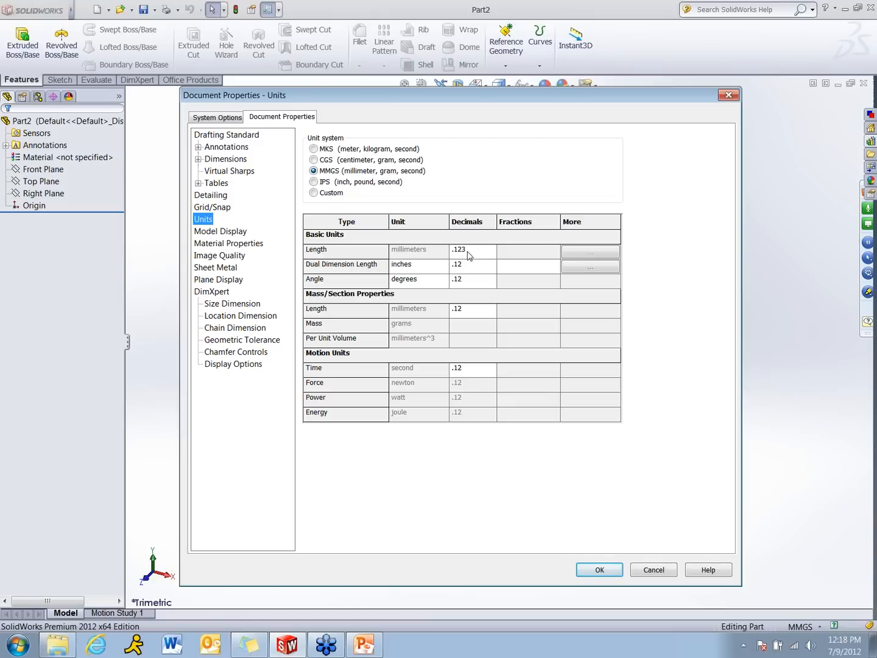
left_click(611, 570)
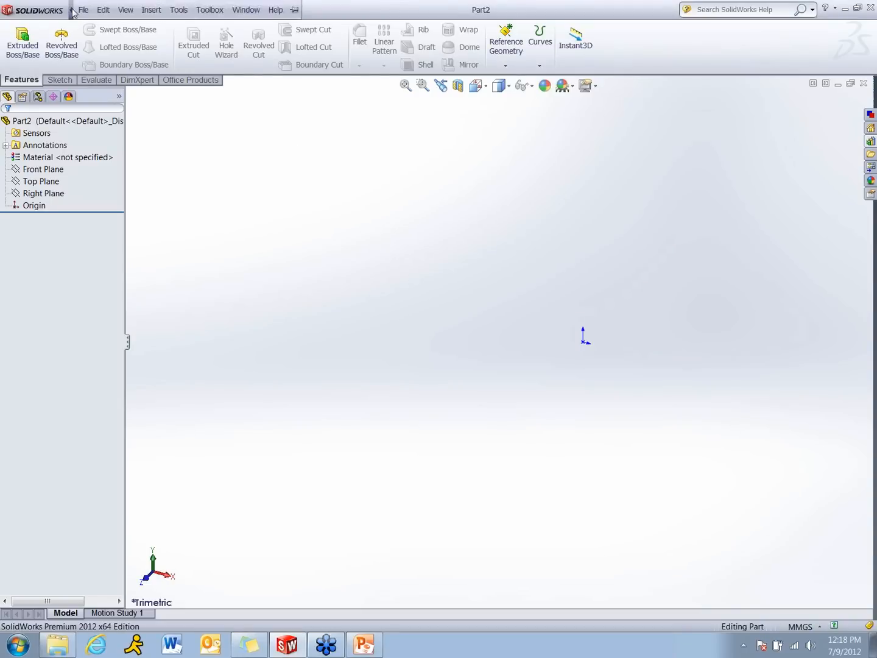
Review the custom file properties that the new part takes from the template, then close them without changes
left_click(83, 10)
left_click(110, 315)
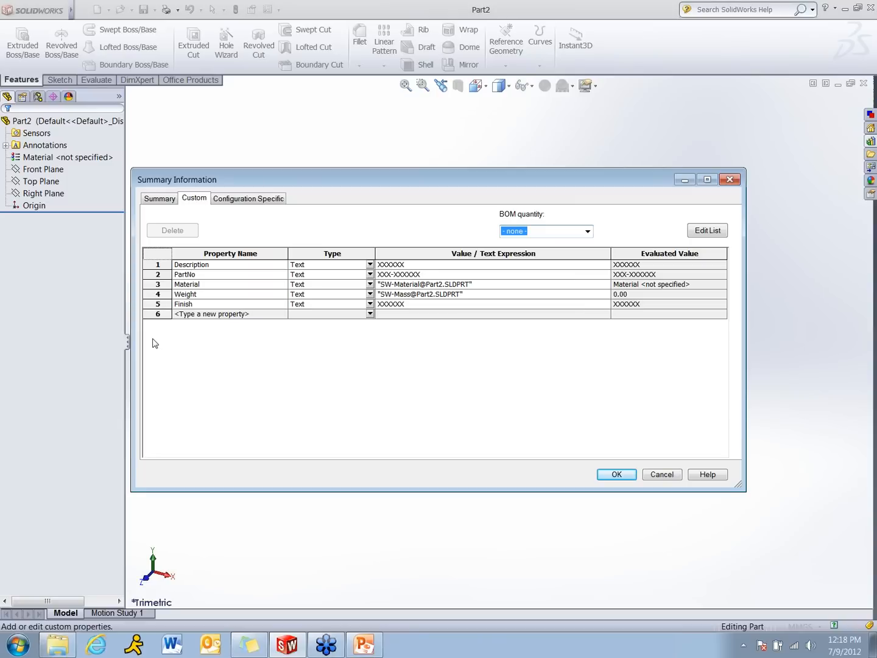
left_click(660, 476)
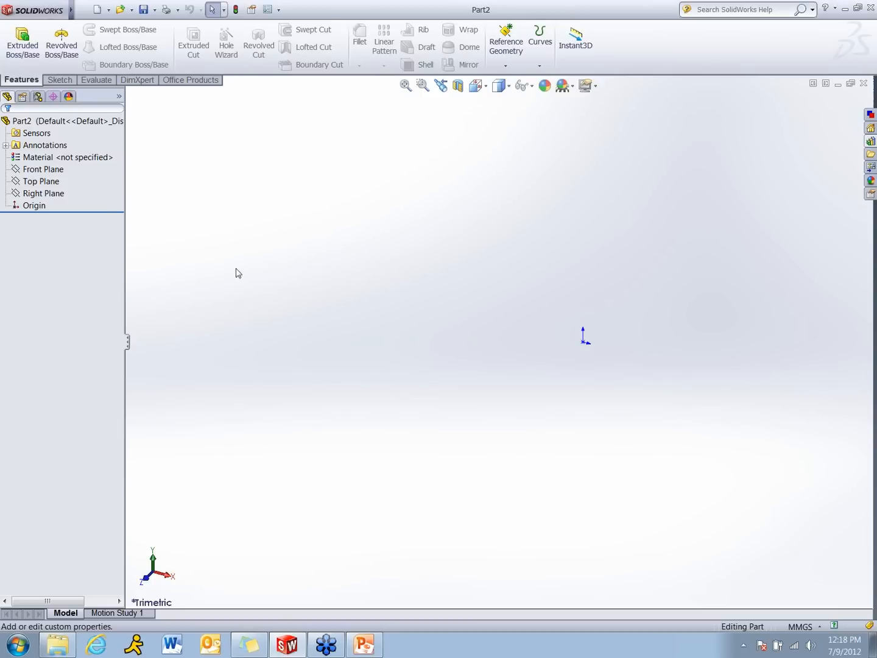
Sketch a wide, flat corner rectangle on the Front Plane starting at the origin, and exit the sketch
left_click(41, 169)
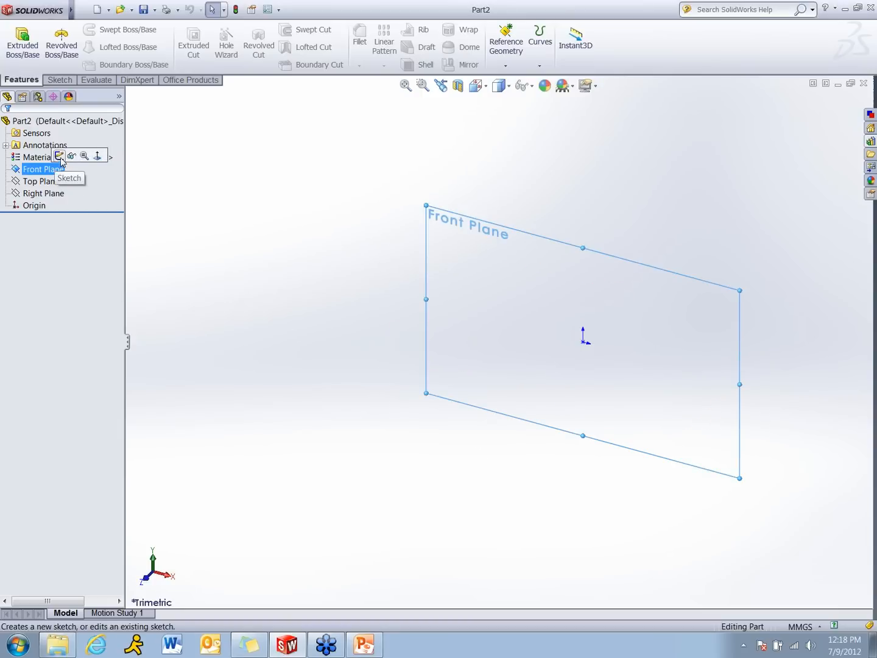
left_click(59, 156)
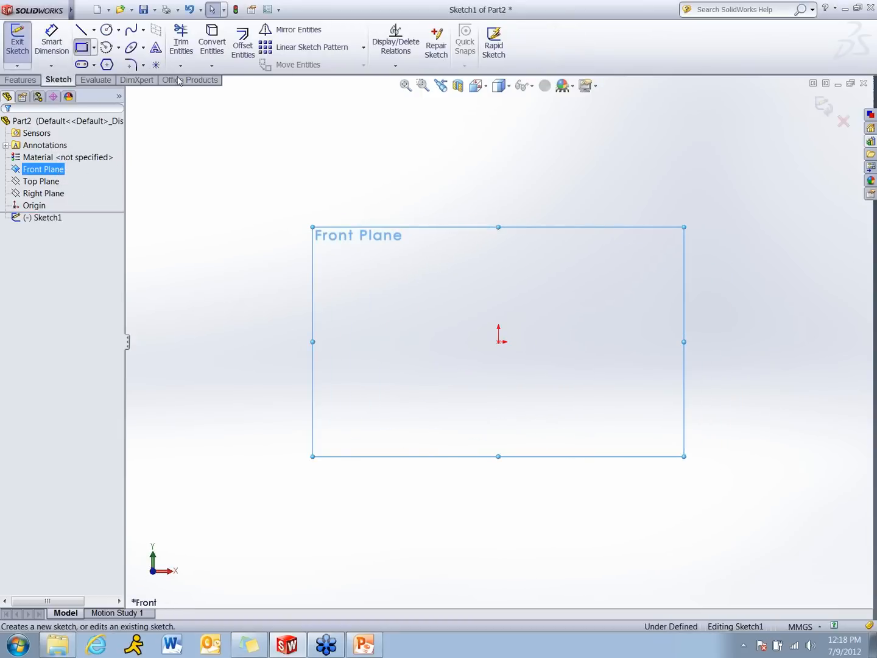
left_click(499, 342)
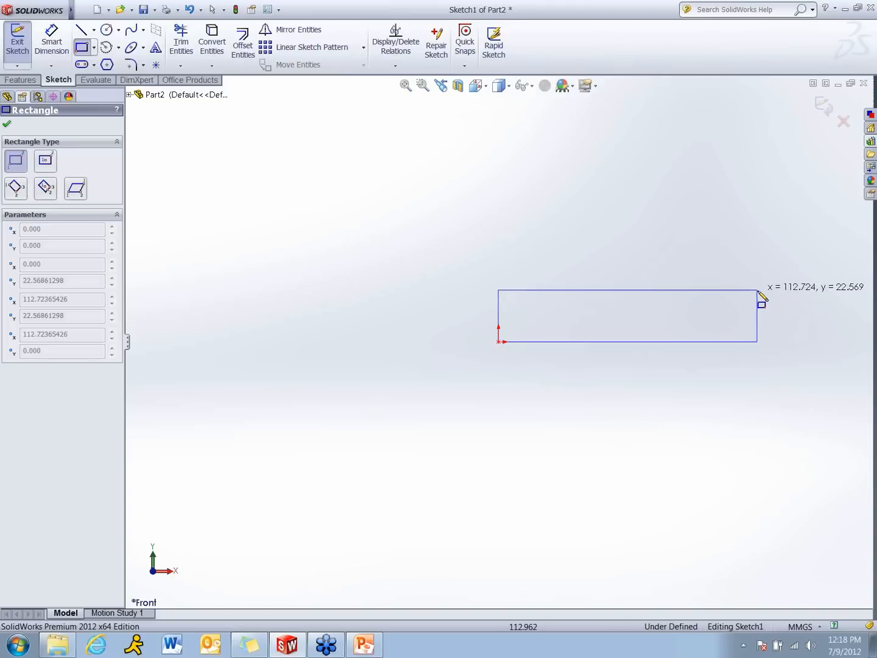
left_click(789, 305)
left_click(823, 107)
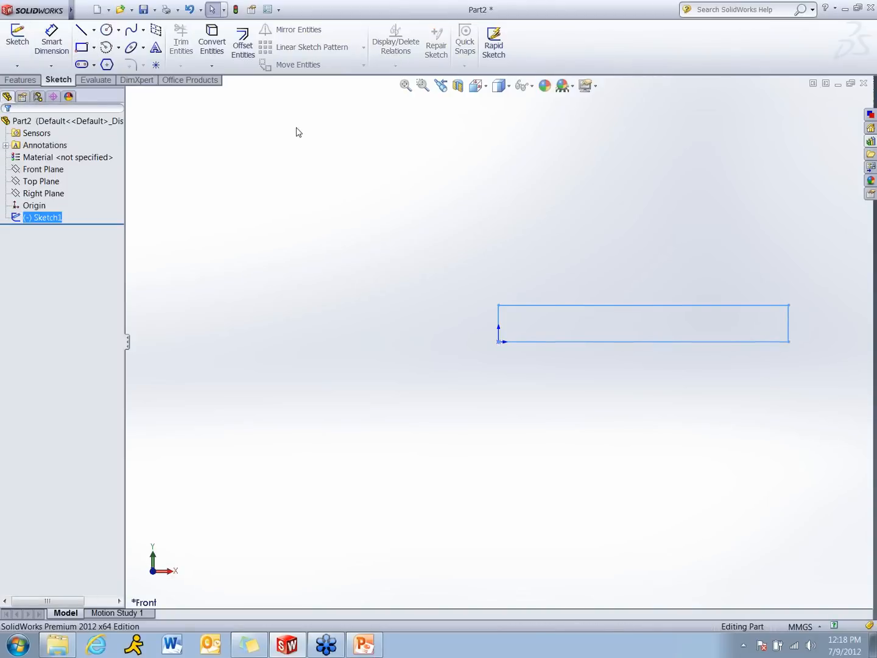
Extrude the rectangle as a blind boss 102 mm deep in the reversed direction, behind the Front Plane
left_click(16, 80)
left_click(23, 55)
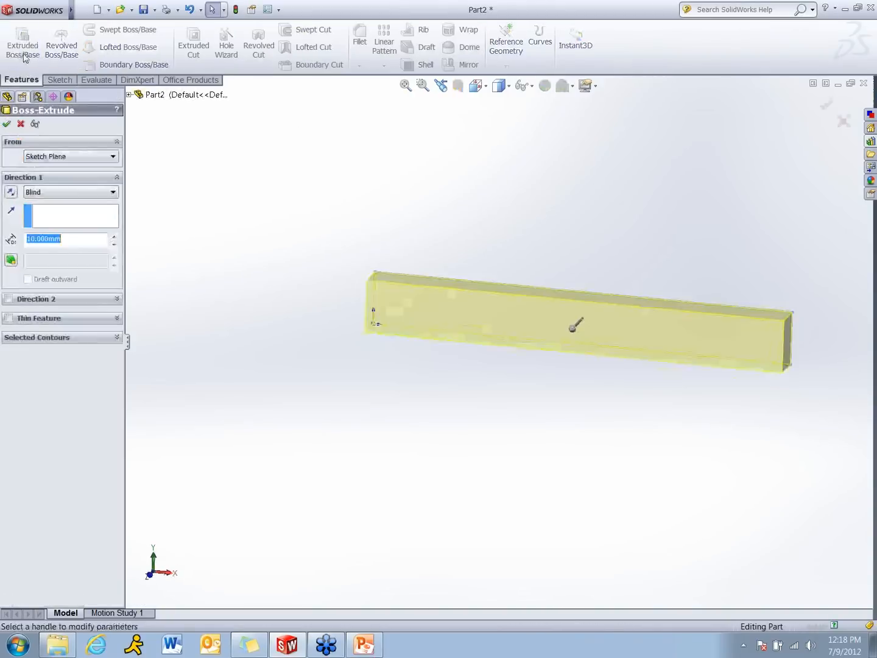
left_click(478, 373)
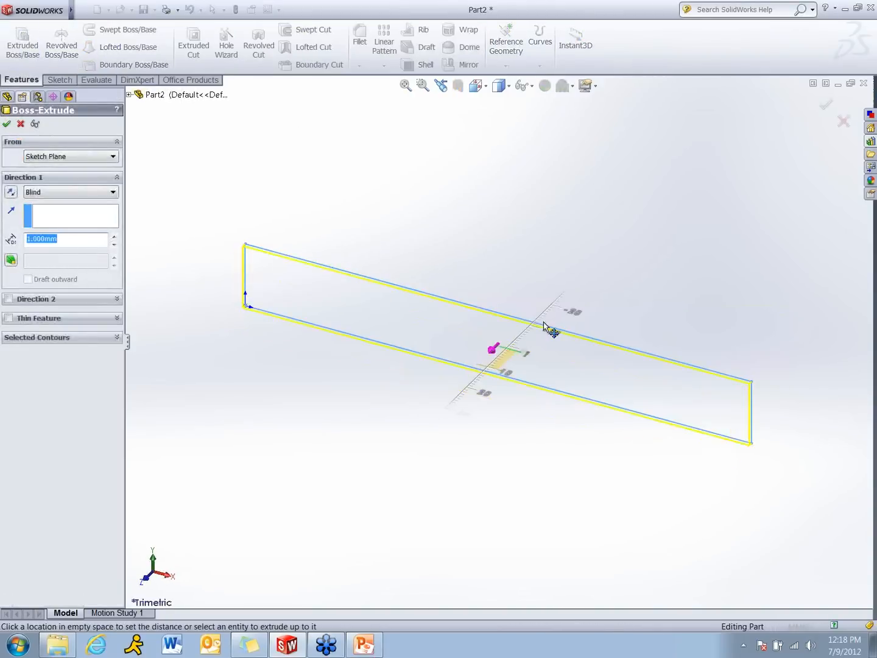
left_click(707, 186)
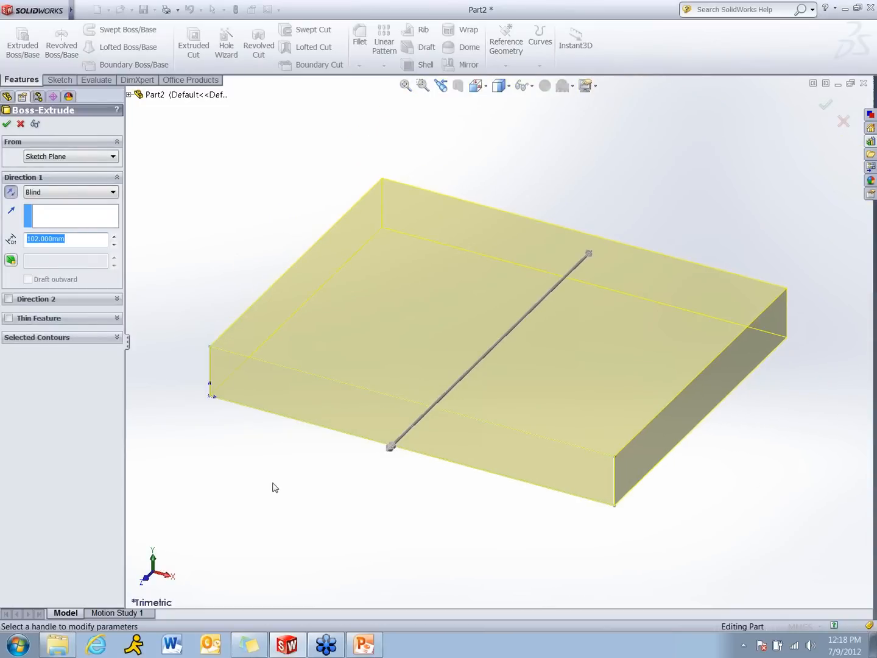
left_click(7, 124)
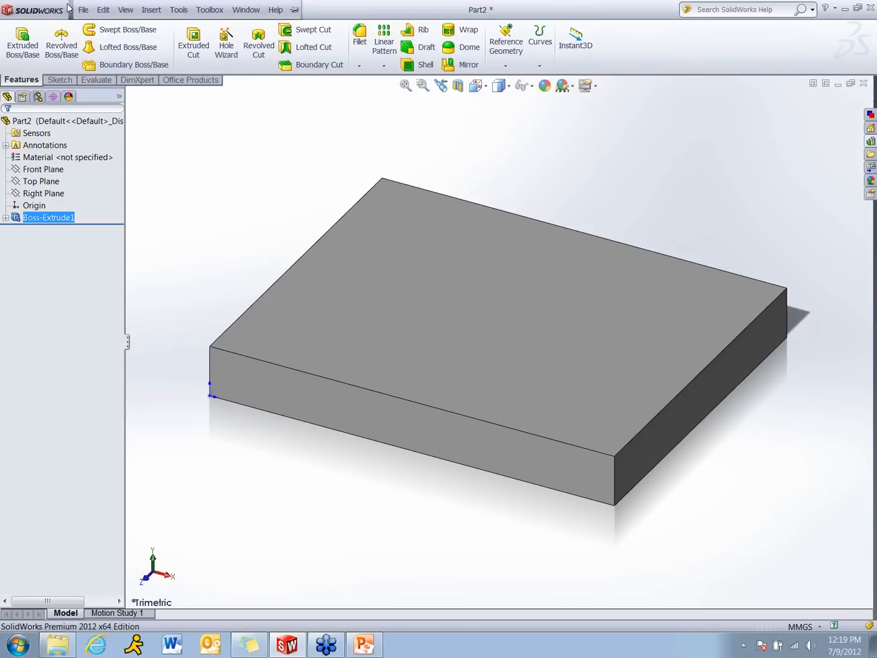
In the part's custom properties, set Description to Block and PartNo to 123-45678
left_click(82, 10)
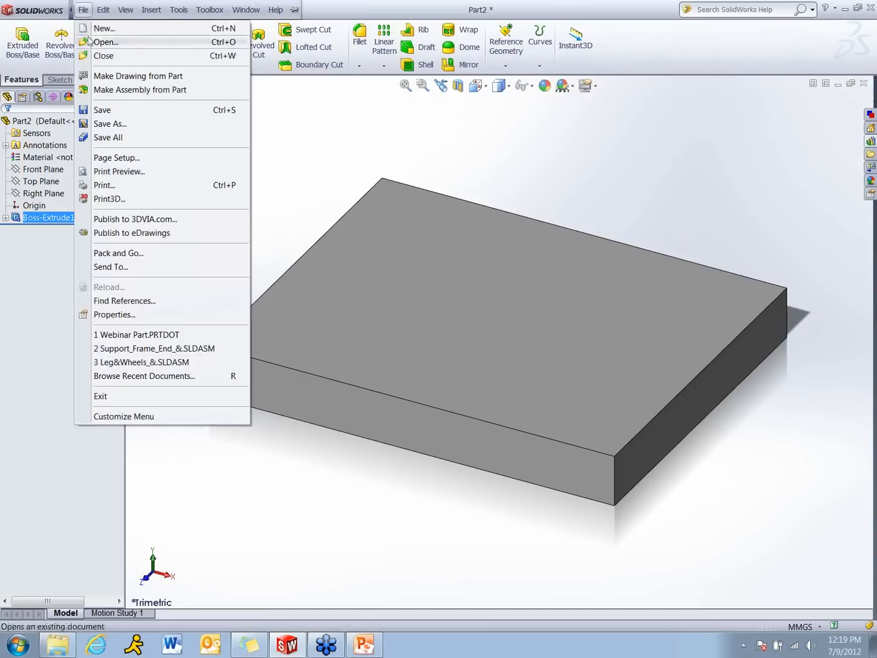
left_click(126, 315)
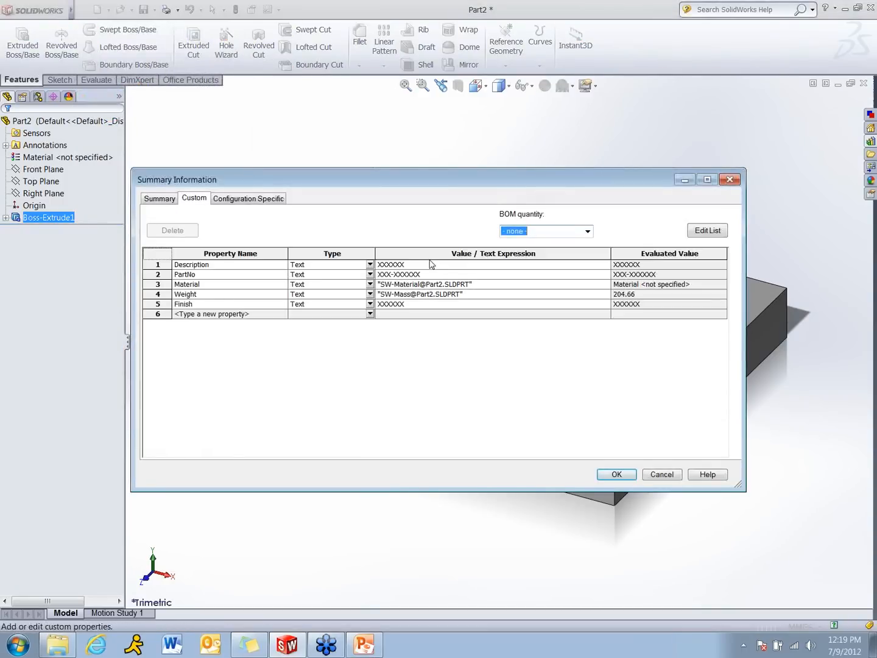
left_click(430, 262)
type("Block")
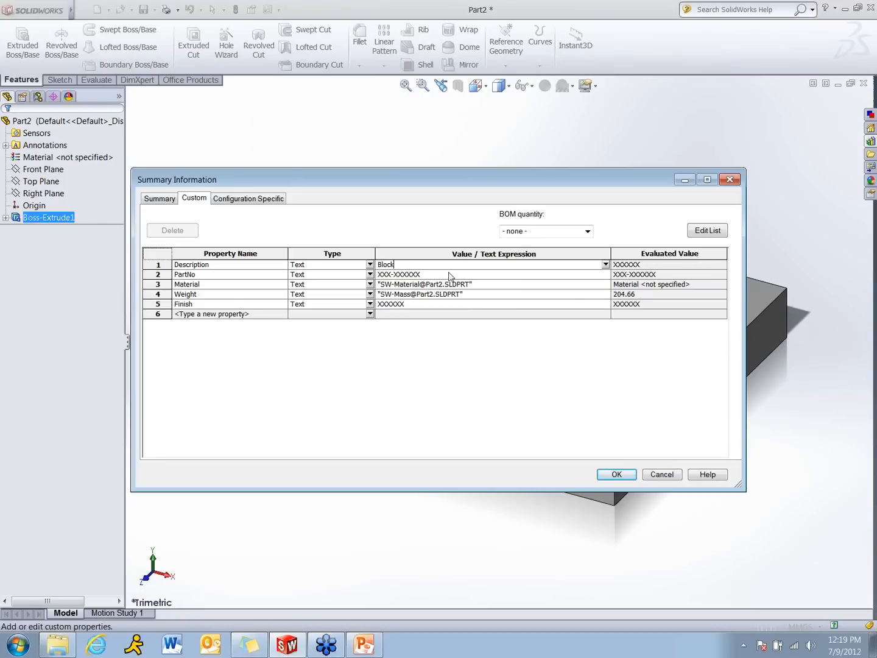
left_click(451, 276)
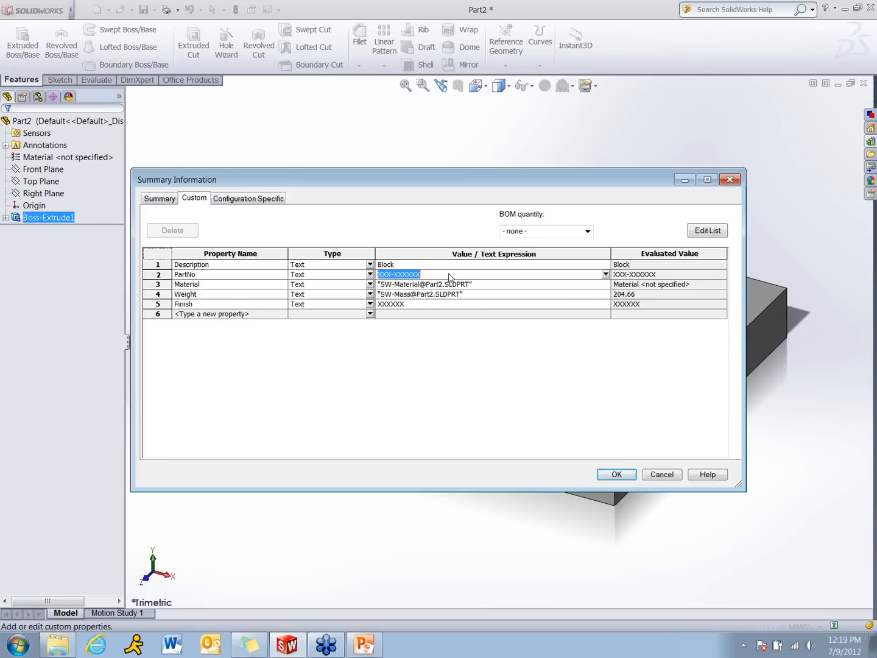
type("123-45678")
Set the Finish custom property to Smooth and accept the file properties
left_click(426, 304)
type("smooth")
double_click(409, 304)
type("S")
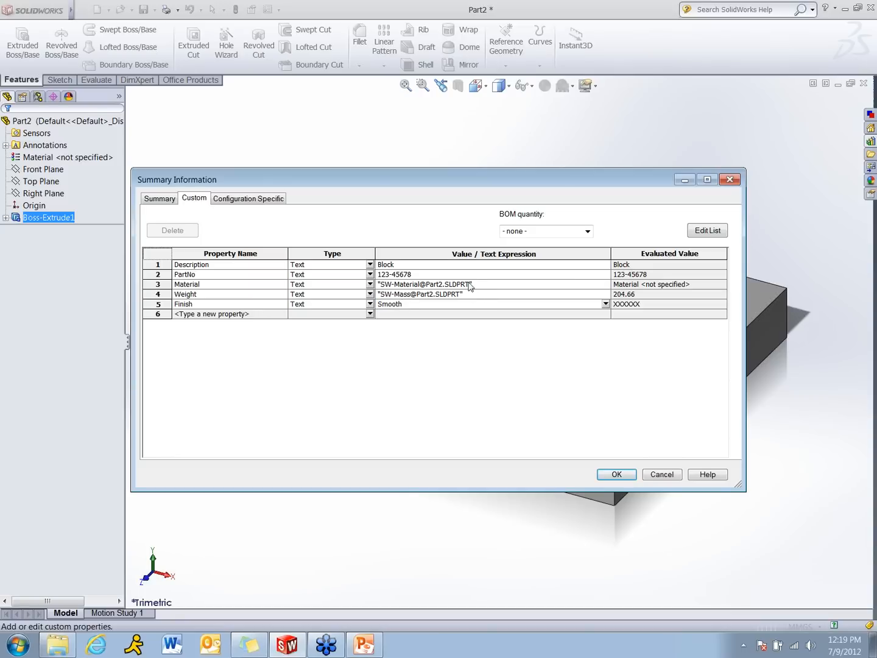
left_click(630, 477)
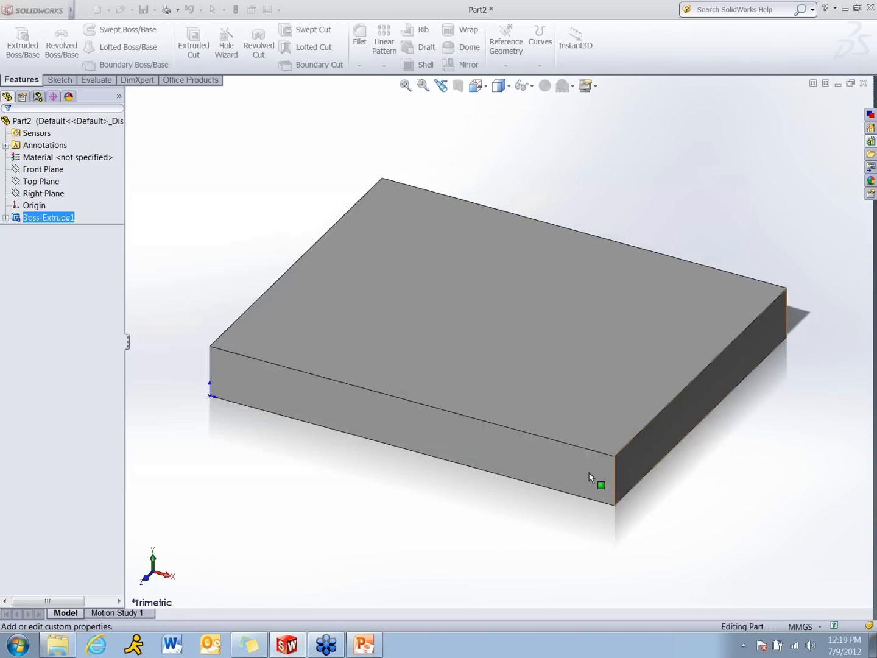
Assign Plain Carbon Steel as the block part's material
left_click(89, 159)
right_click(90, 161)
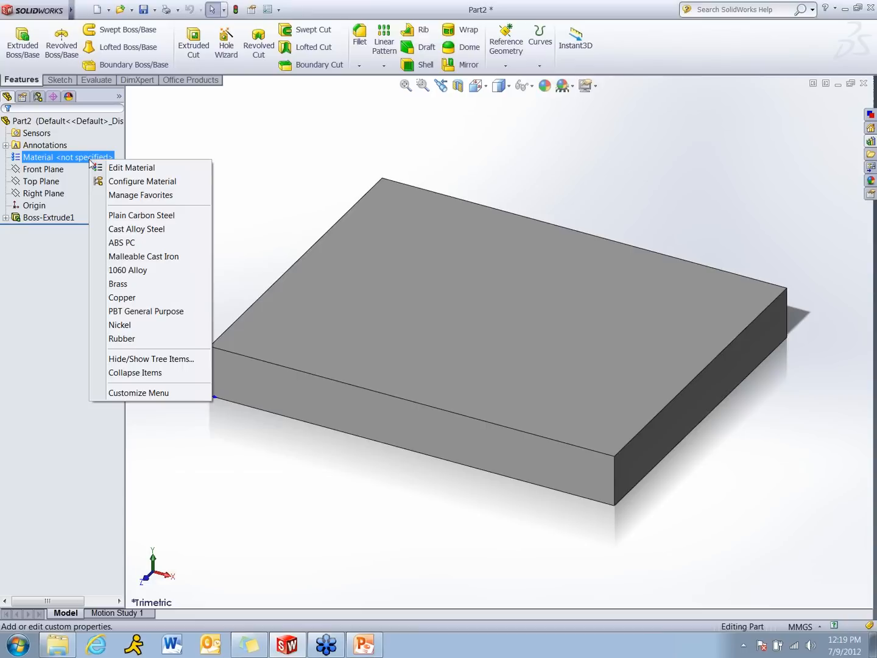
left_click(303, 167)
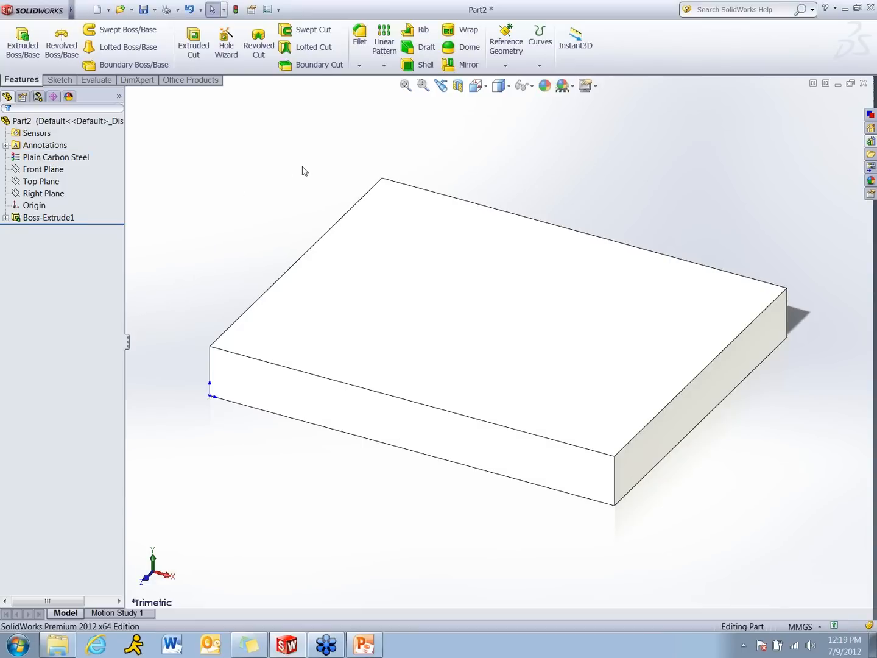
Save the part under the file name Block as a SolidWorks part in the Webinar Templates folder
left_click(99, 10)
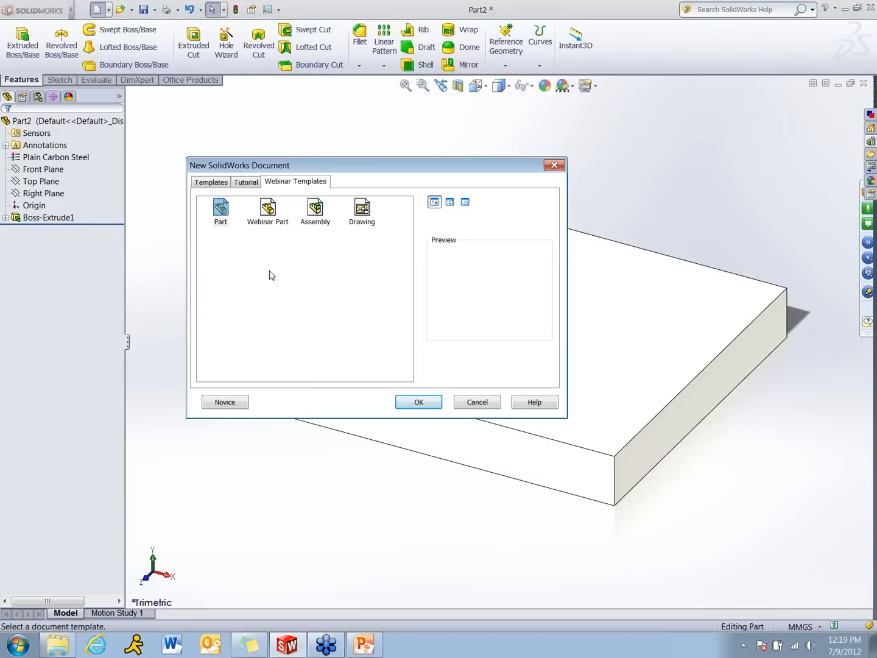
left_click(489, 402)
left_click(83, 10)
left_click(92, 110)
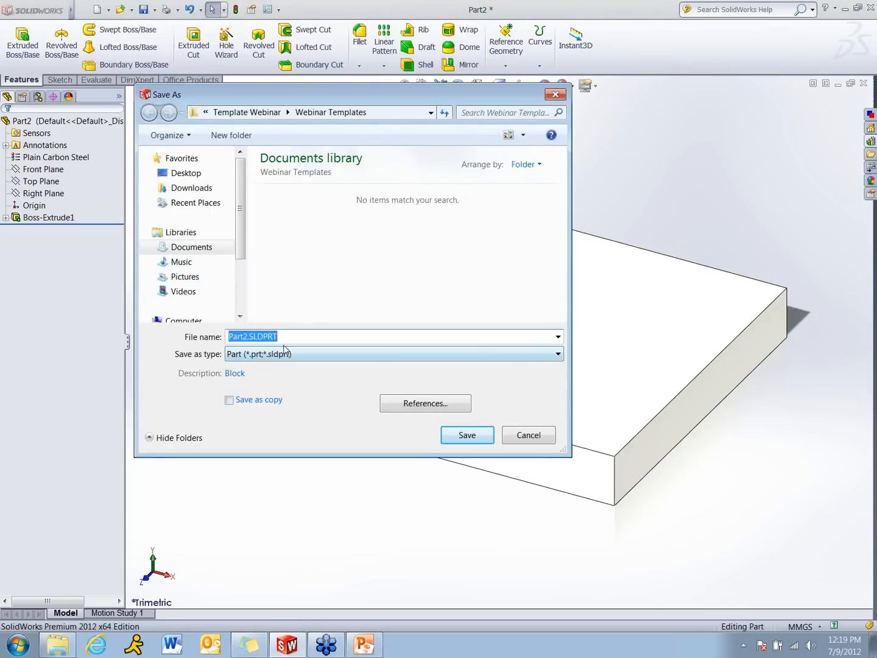
type("Bloc")
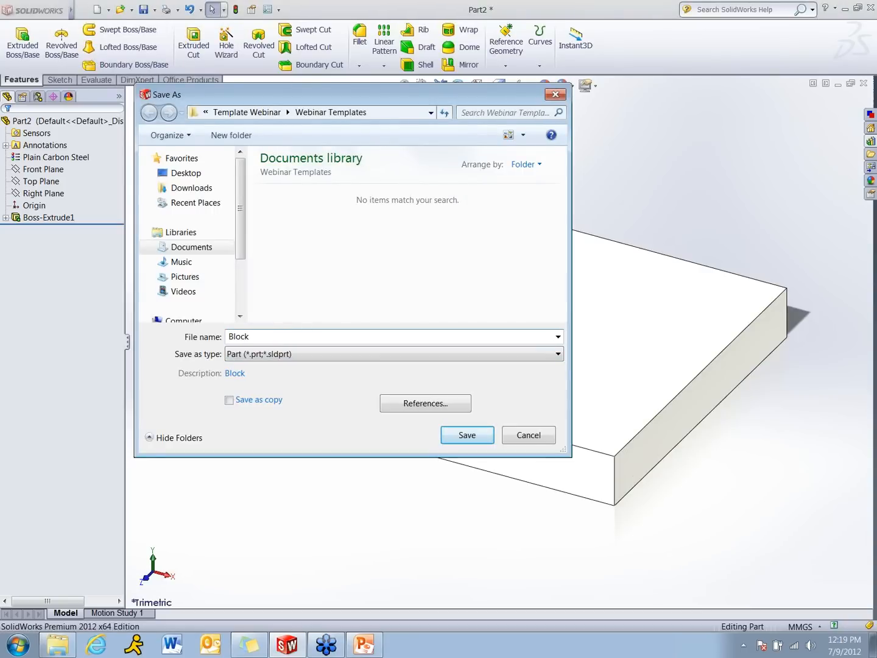
type("k")
key("Return")
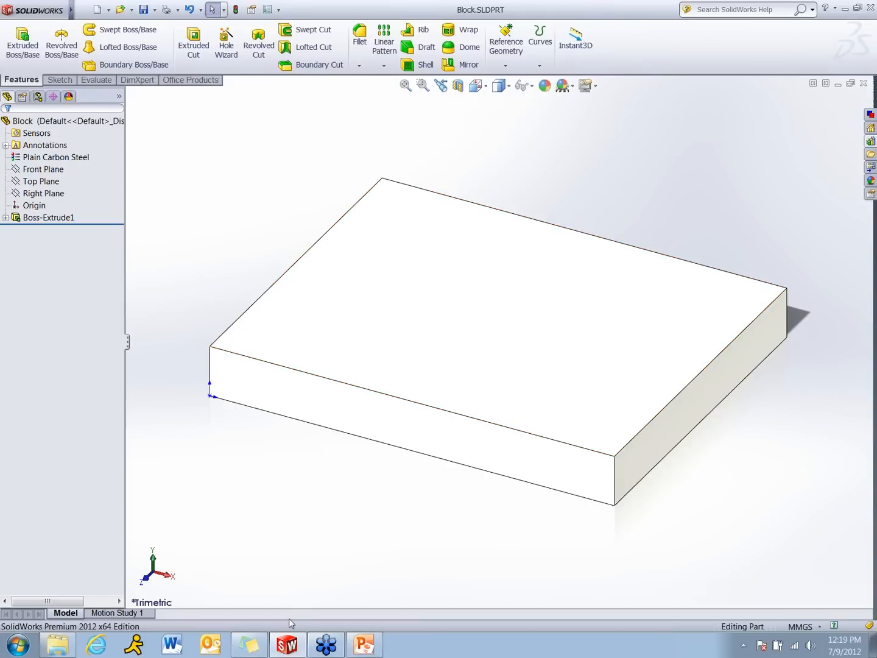
Switch to the Template.pptx presentation in PowerPoint, start the slide show and advance from the Part Template slide to the Toolbox slide
mouse_move(368, 643)
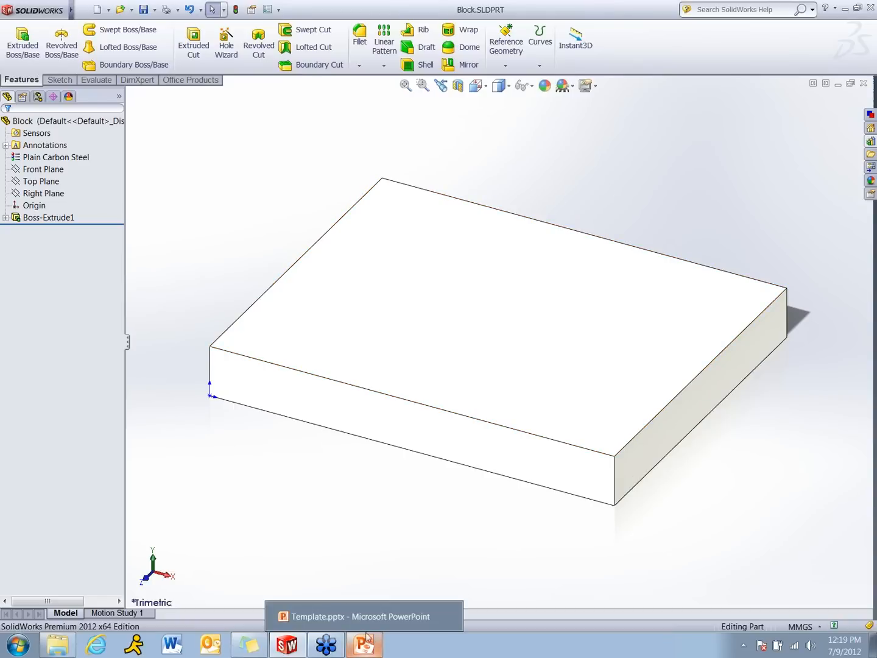
left_click(365, 616)
left_click(737, 625)
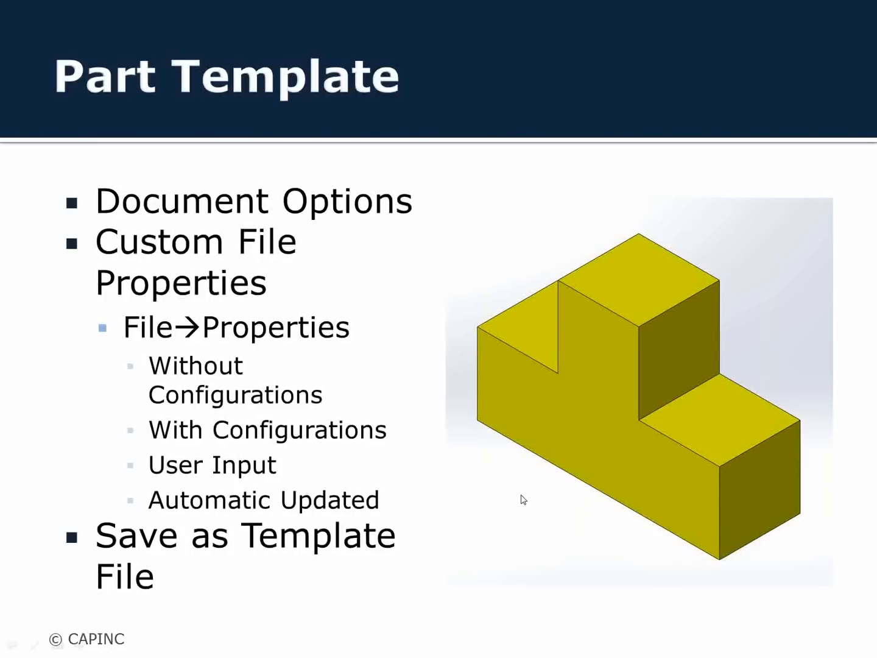
left_click(523, 500)
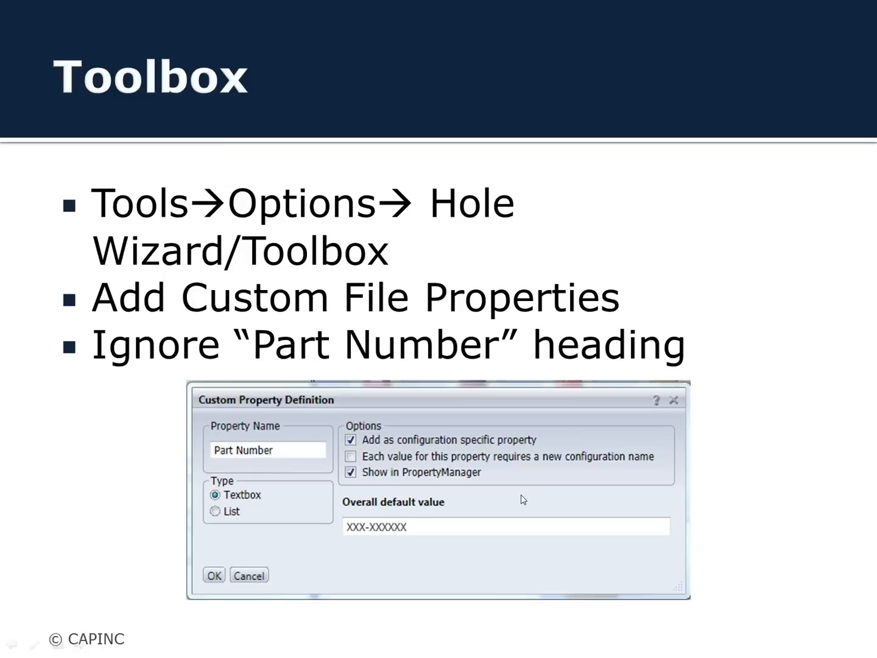
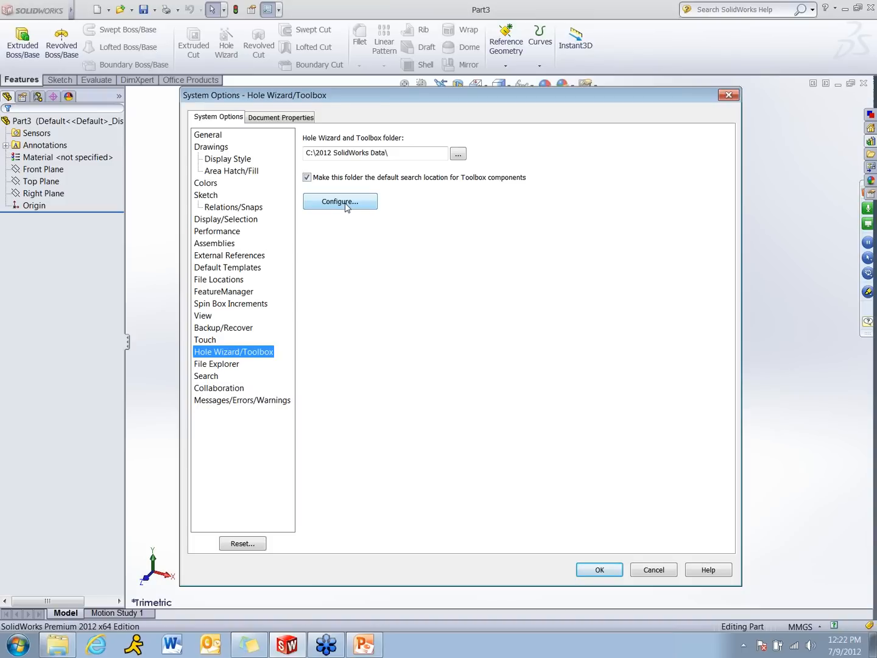
Open the Toolbox configuration, go to Customize Hardware and expand the ANSI Inch standard down to its Keys category
left_click(345, 204)
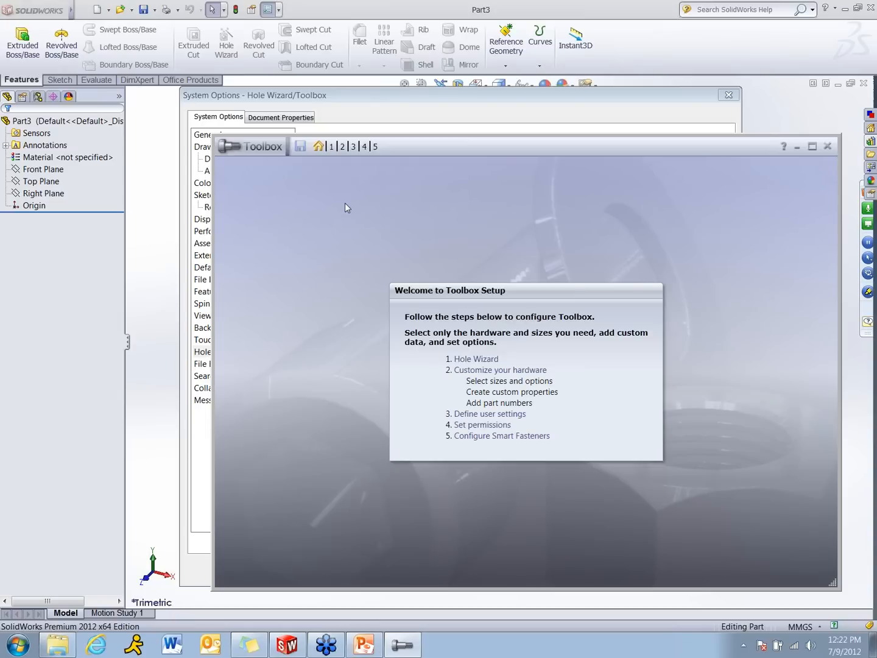
left_click(332, 147)
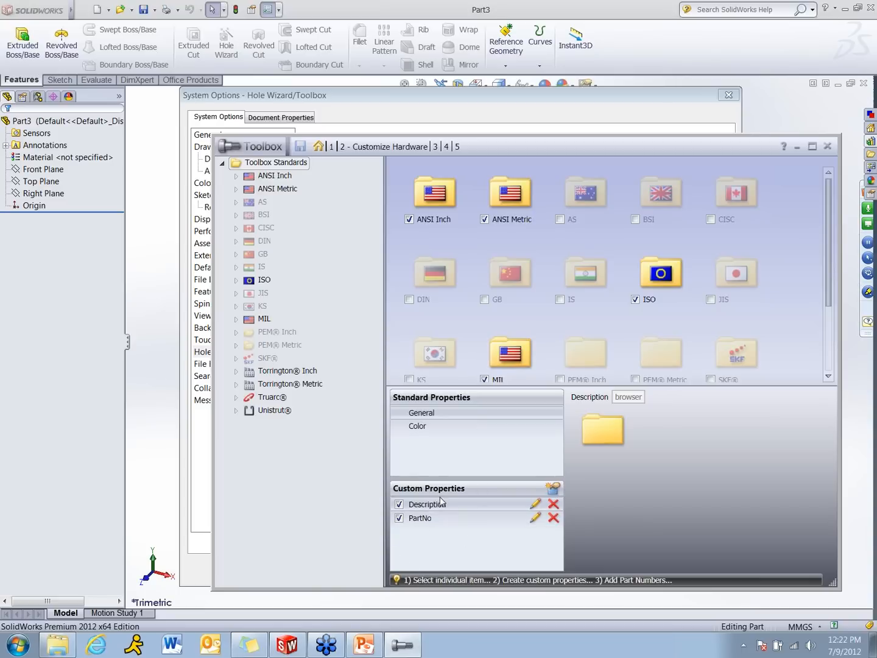
left_click(236, 176)
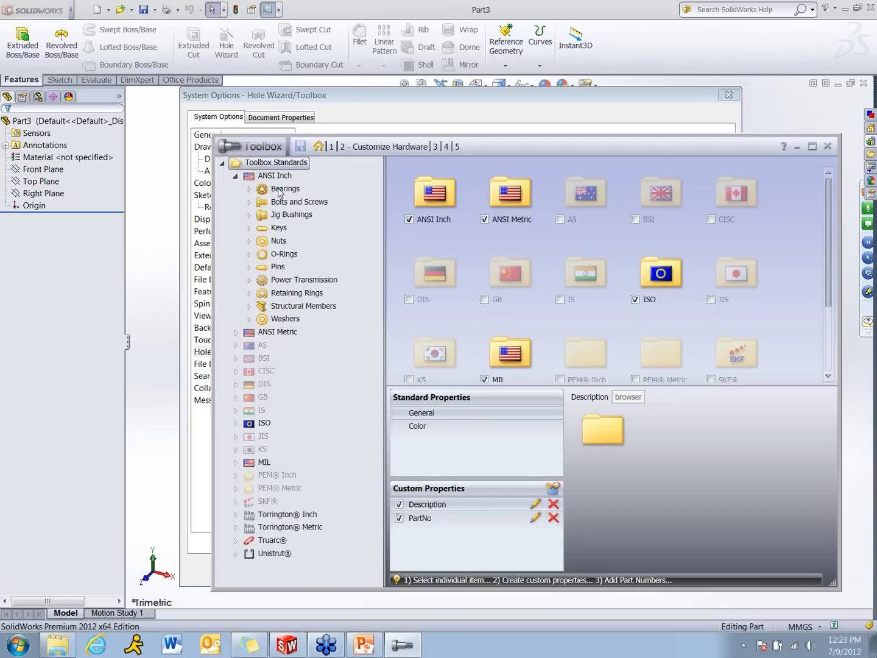
double_click(278, 228)
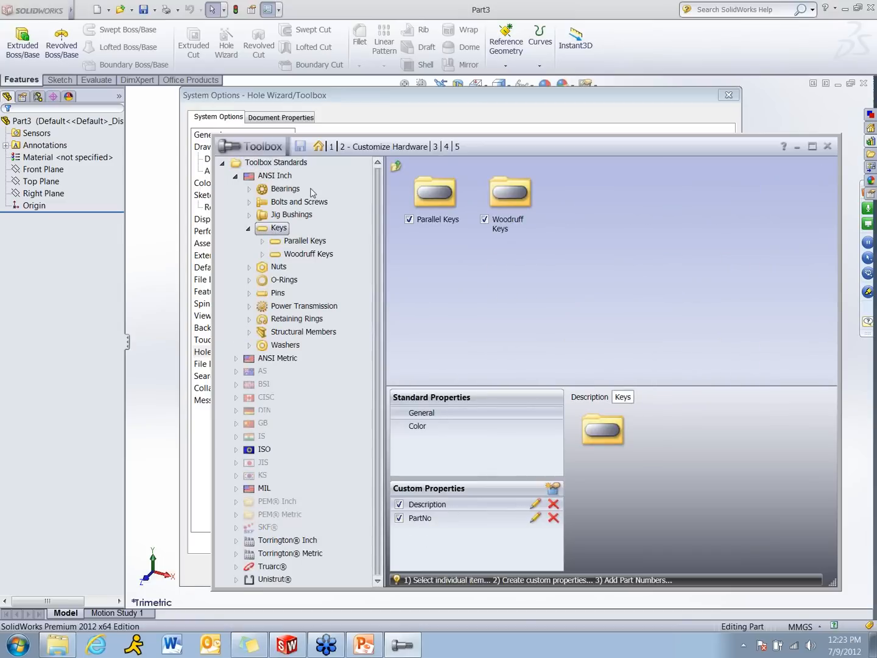
Examine the List type in a new custom property definition for Keys, cancel it, and close Toolbox, the system options and the part
left_click(553, 491)
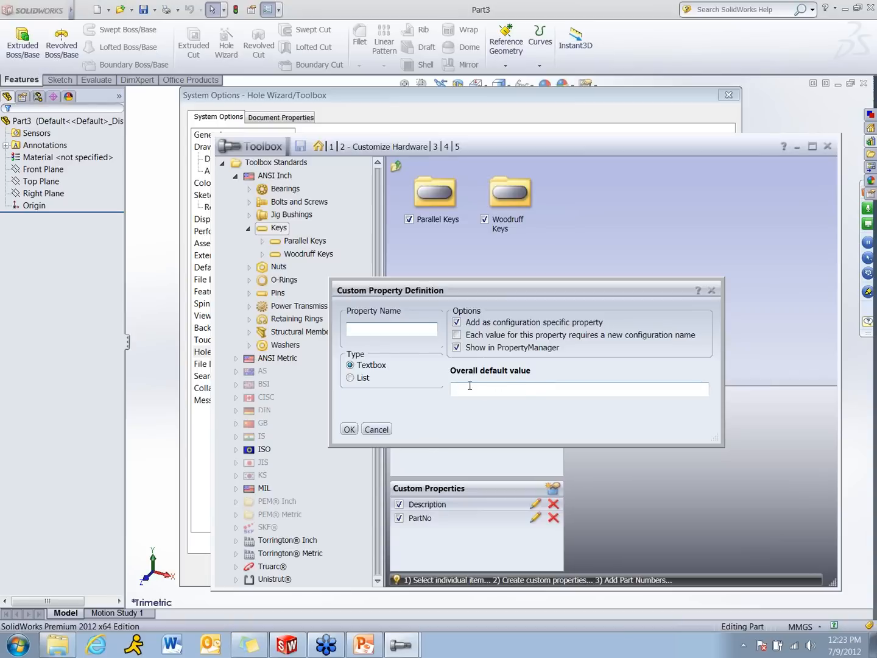
left_click(350, 378)
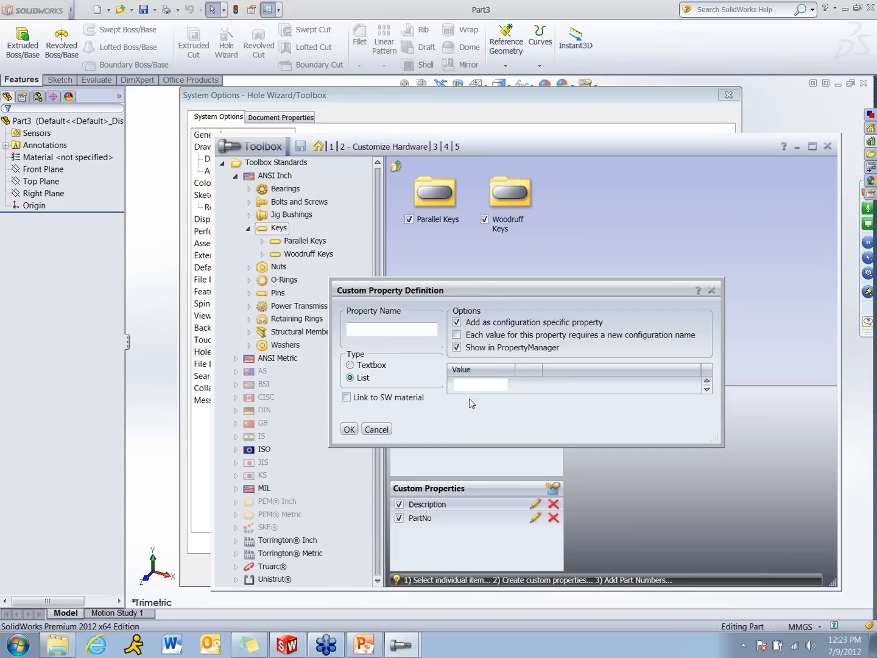
left_click(372, 429)
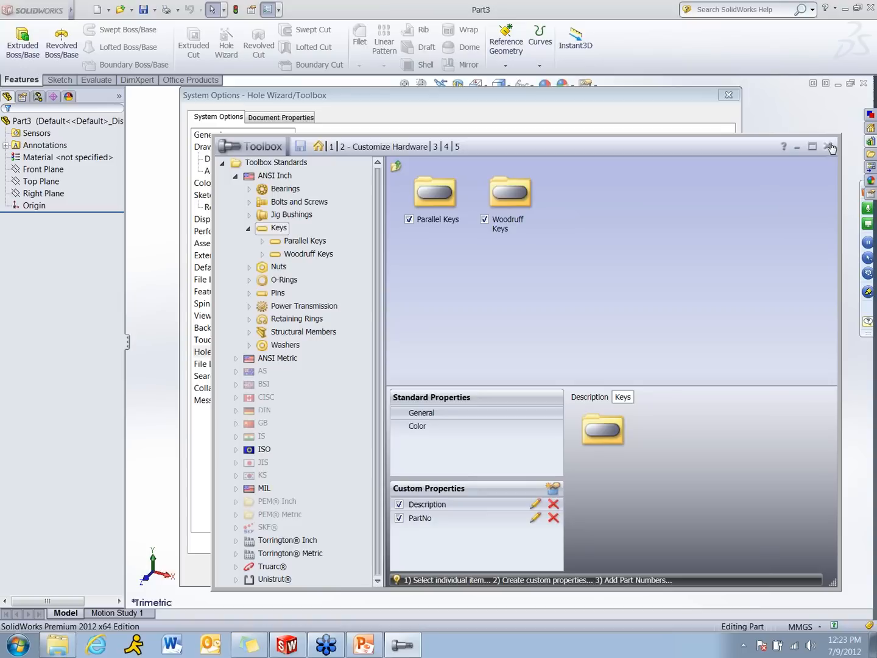
left_click(827, 146)
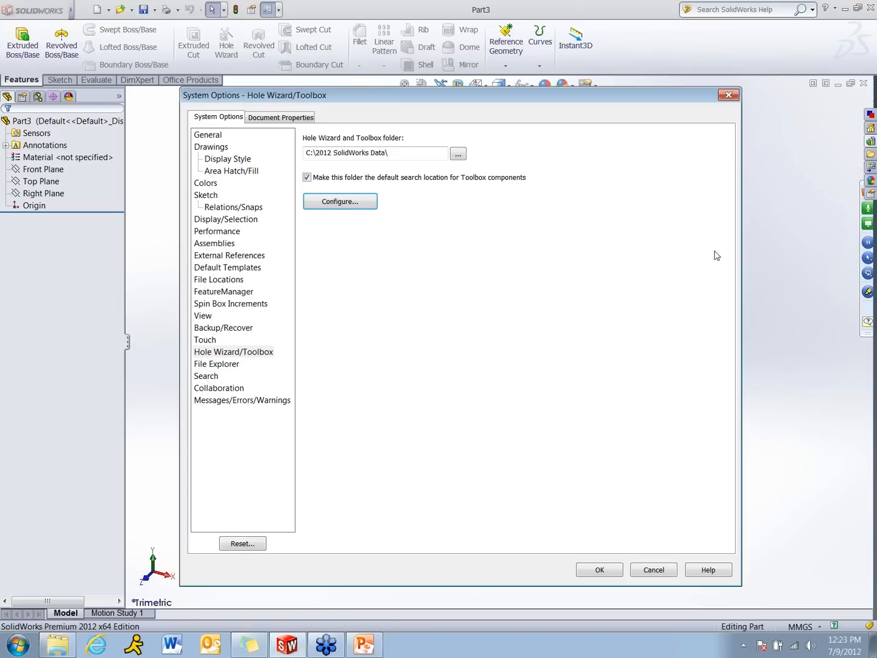
left_click(653, 570)
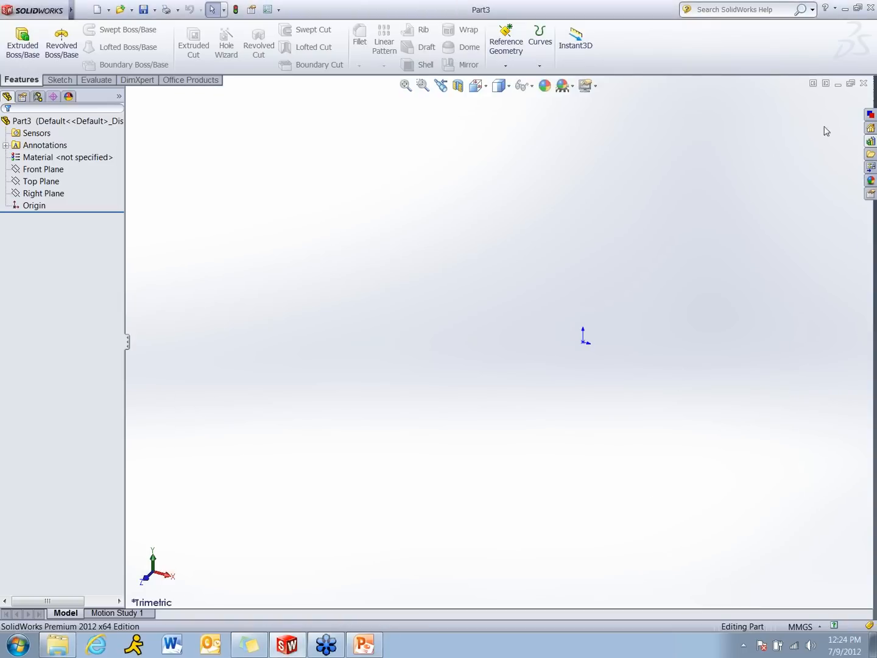
left_click(863, 84)
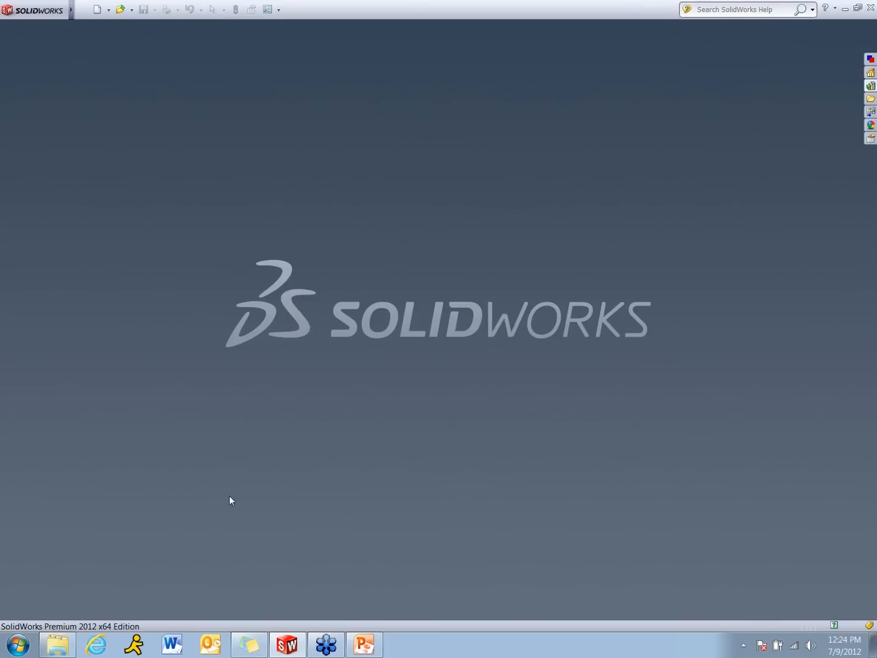
Create a new assembly from the Assembly template in Webinar Templates and cancel the initial component insertion
left_click(97, 9)
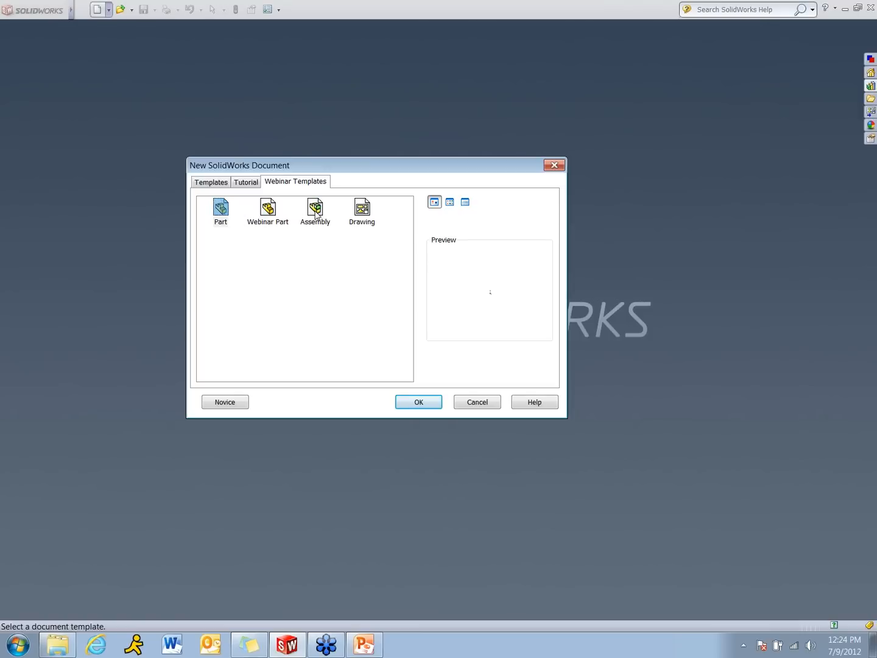
double_click(315, 209)
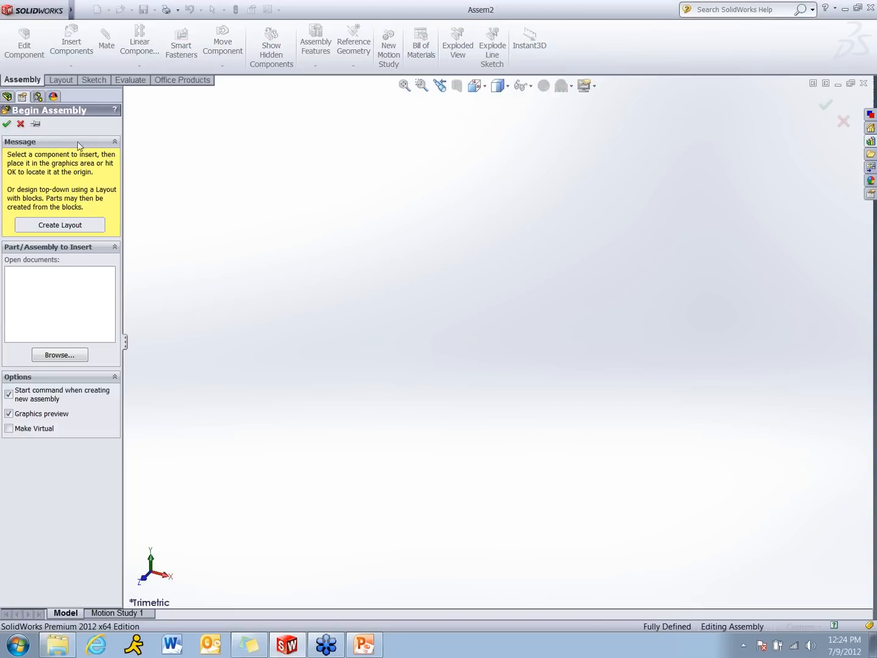
left_click(19, 123)
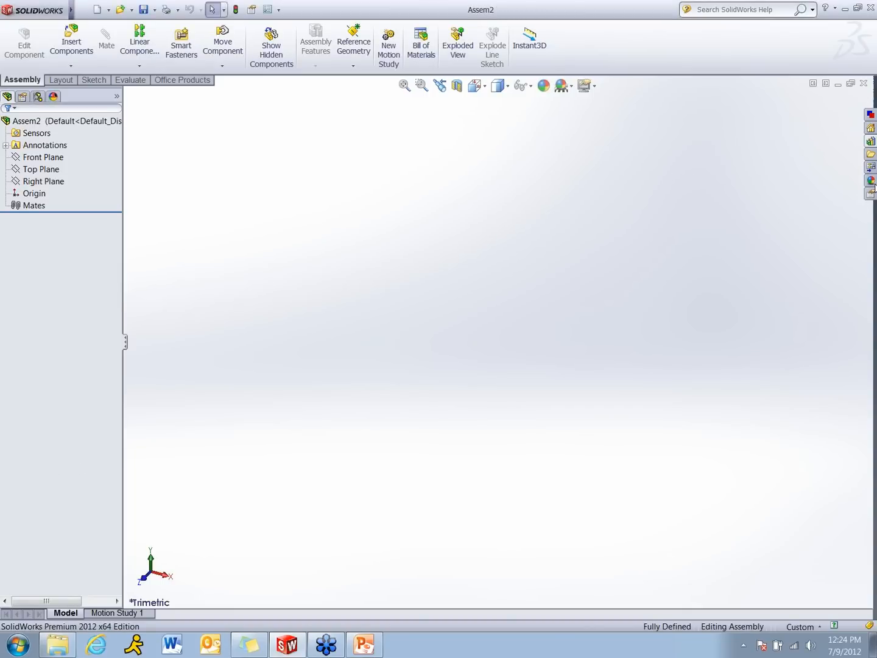
Place a Heavy Hex Finished Bolt from the ANSI Inch hex head Toolbox library into the assembly
left_click(871, 142)
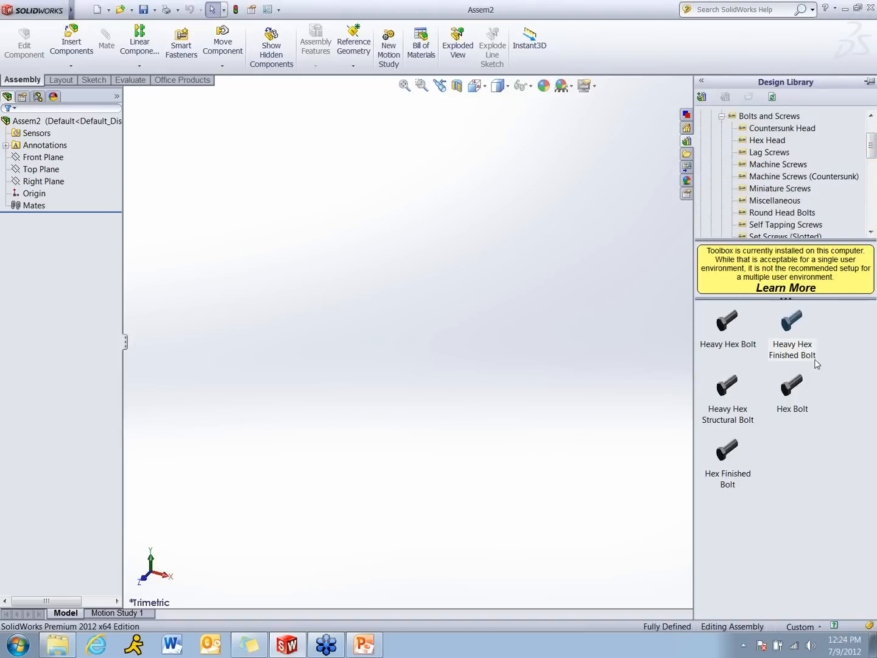
left_click_drag(871, 153, 871, 134)
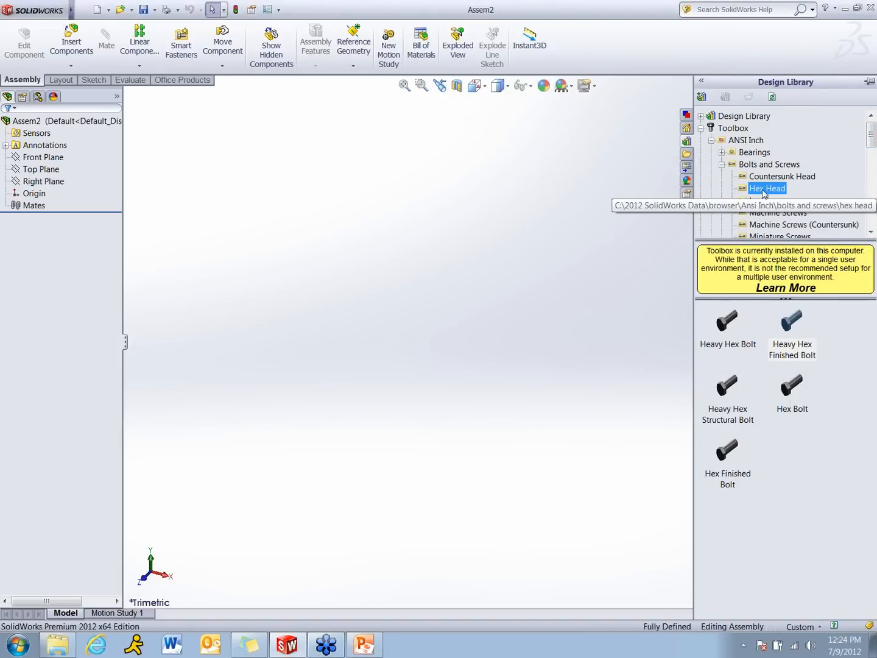
mouse_move(797, 323)
left_mouse_down()
mouse_move(507, 327)
mouse_move(419, 315)
mouse_move(463, 318)
left_mouse_up()
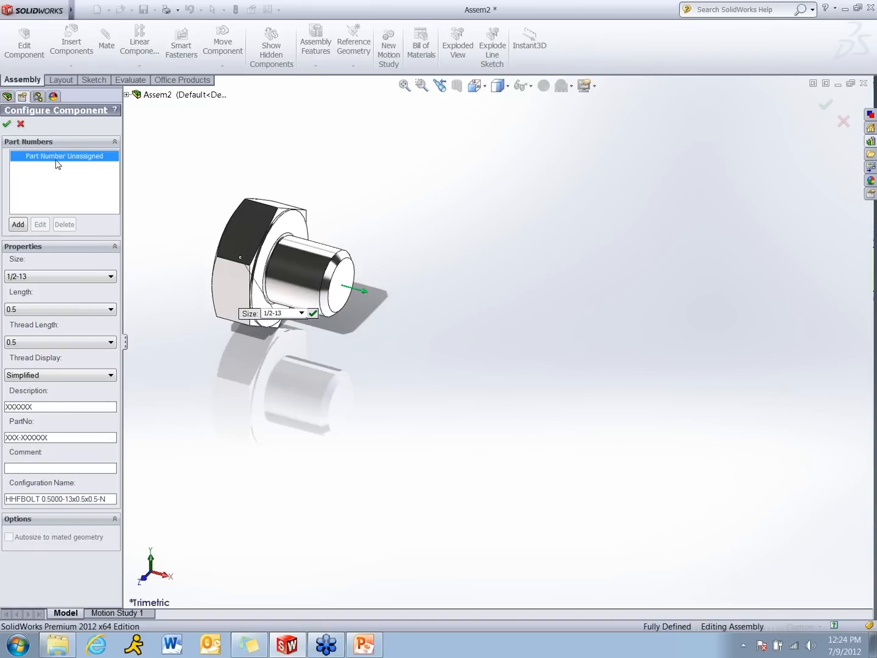
View the part number entry form for the bolt, cancel it and discard the component configuration
left_click(18, 225)
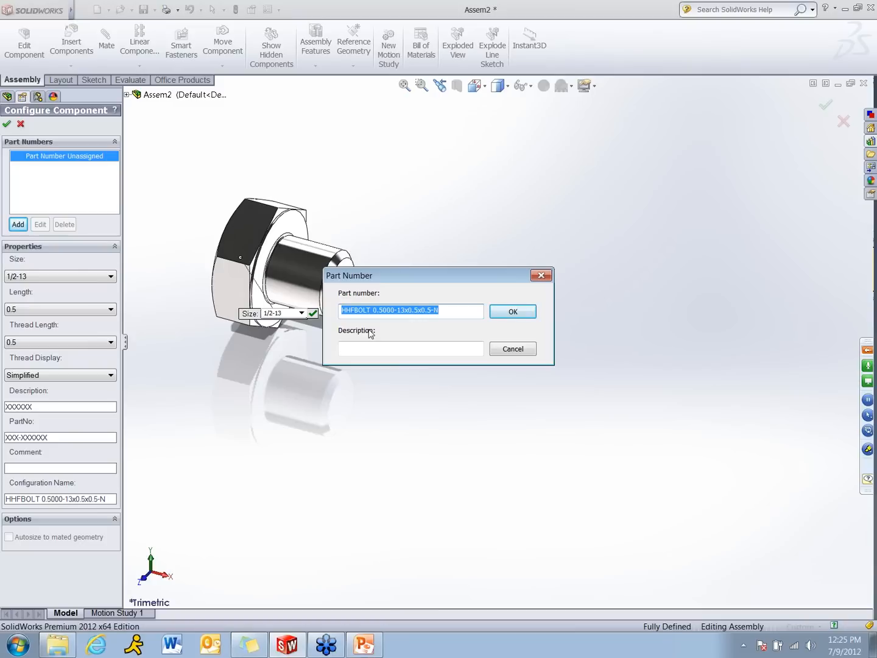
left_click(510, 349)
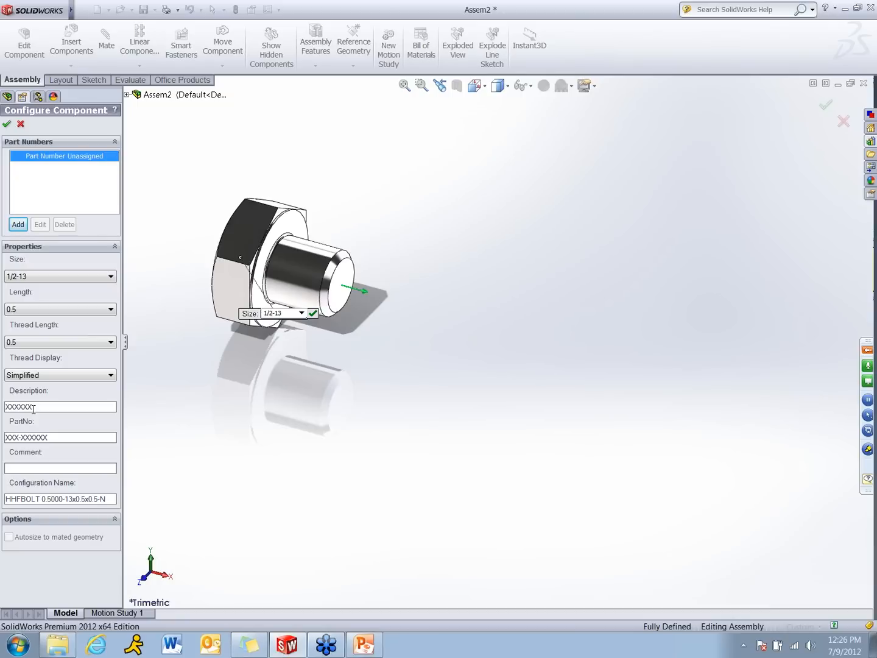
left_click(20, 123)
Close the assembly without saving it and switch to the PowerPoint presentation
left_click(863, 83)
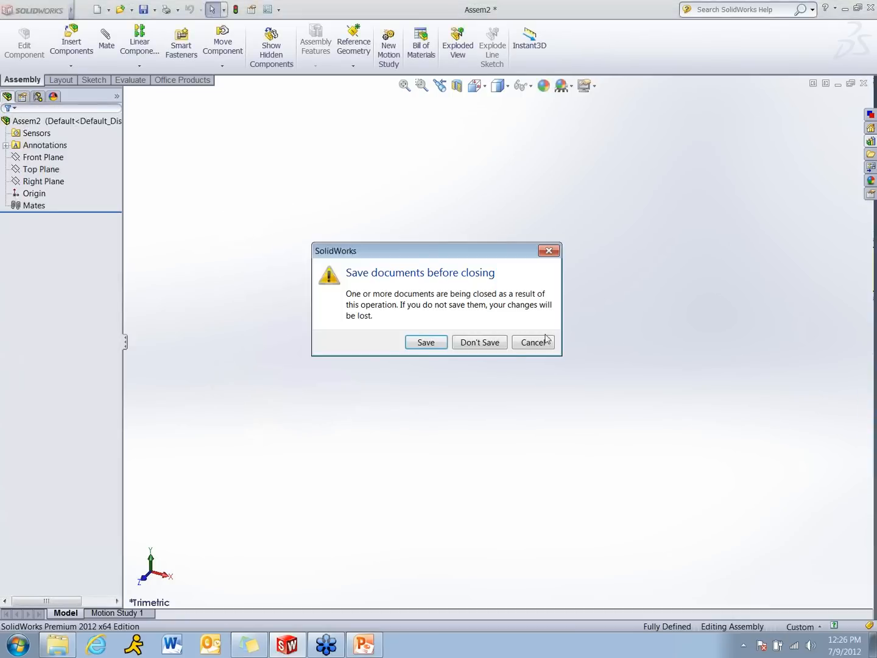
left_click(503, 341)
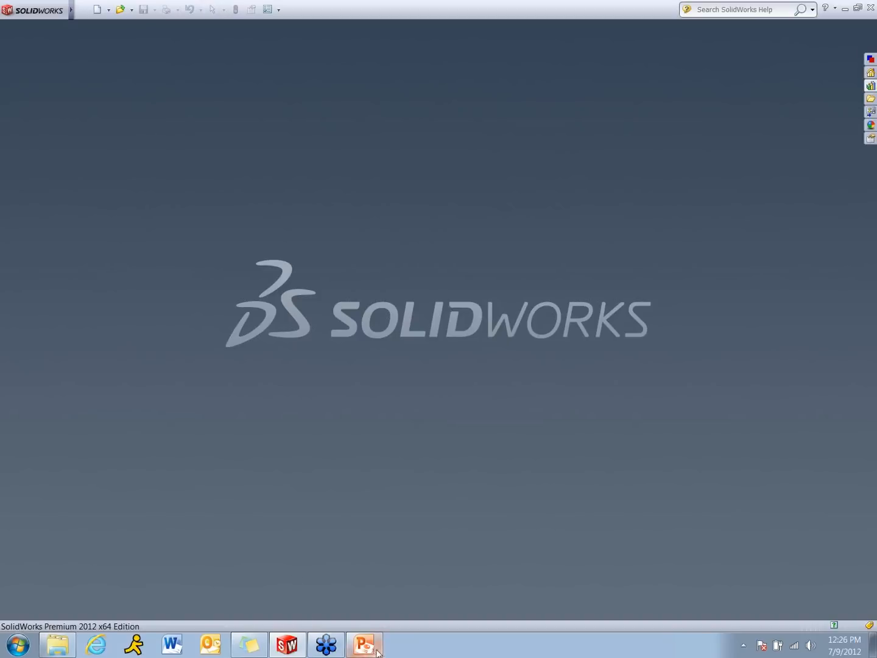
left_click(377, 652)
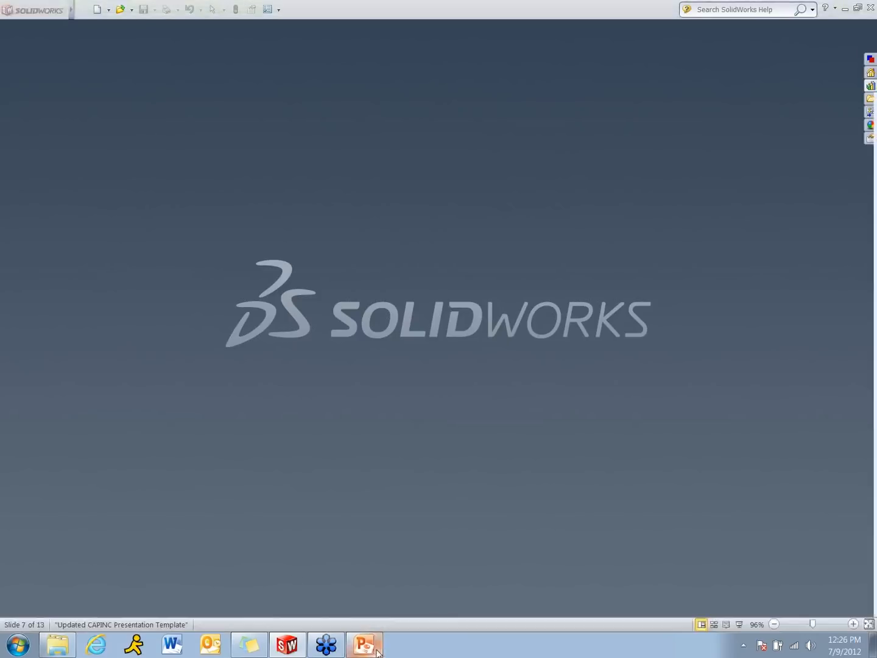
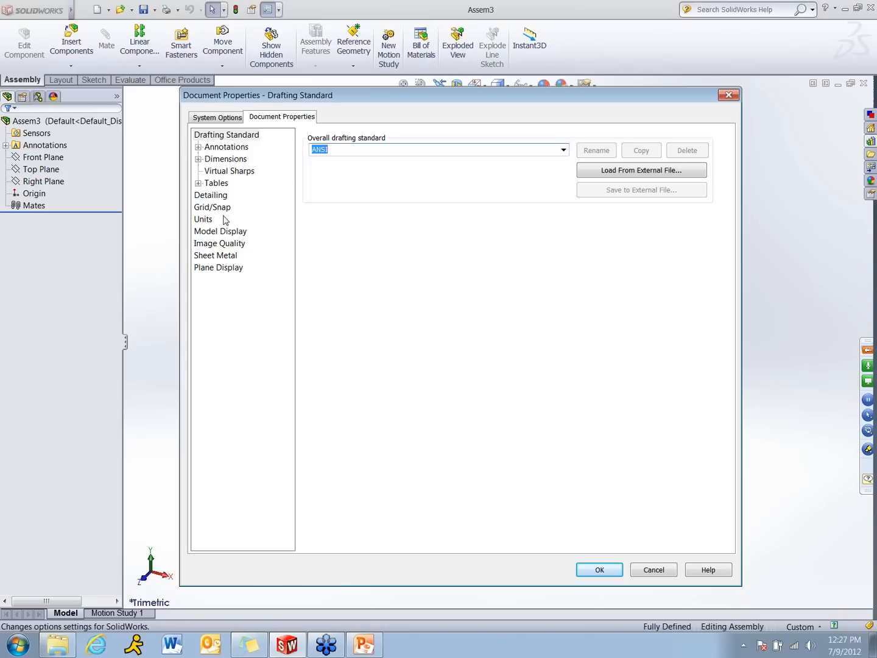
Set the assembly document's unit system to MMGS (millimeter, gram, second)
left_click(206, 219)
left_click(325, 173)
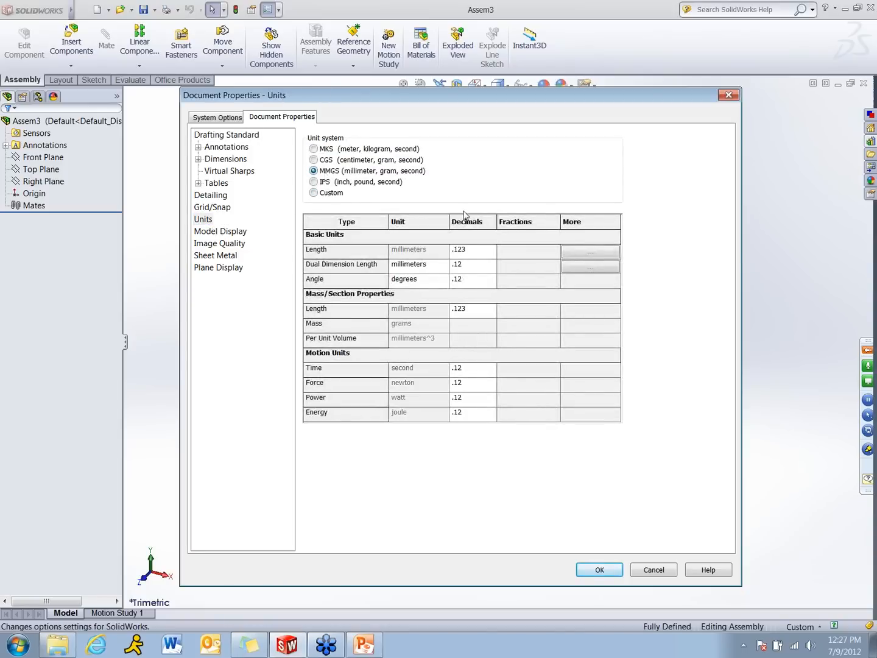
left_click(485, 251)
left_click(594, 571)
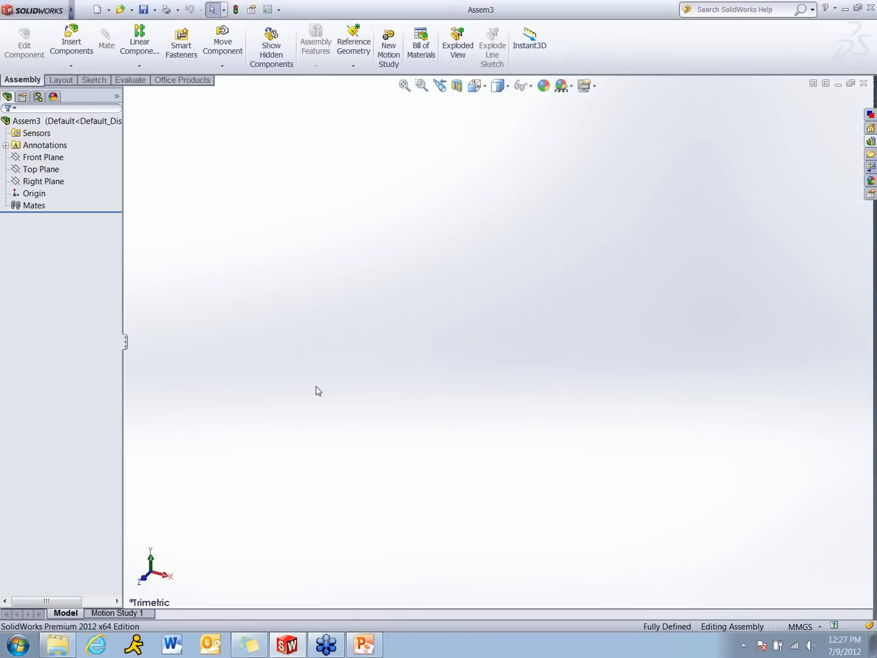
Add a Description custom property to the assembly with the placeholder value XXXXXX
left_click(83, 10)
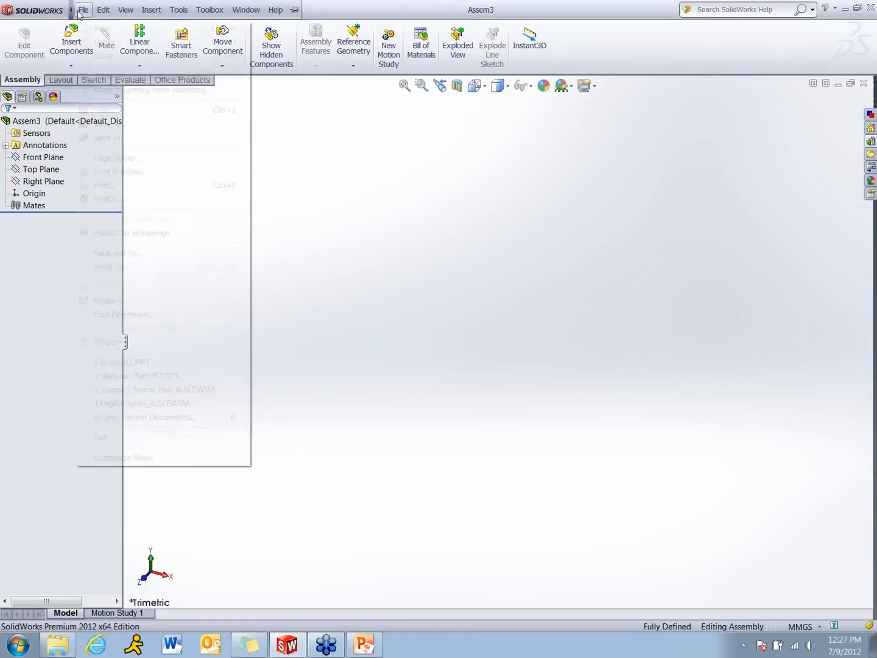
left_click(111, 345)
left_click(194, 198)
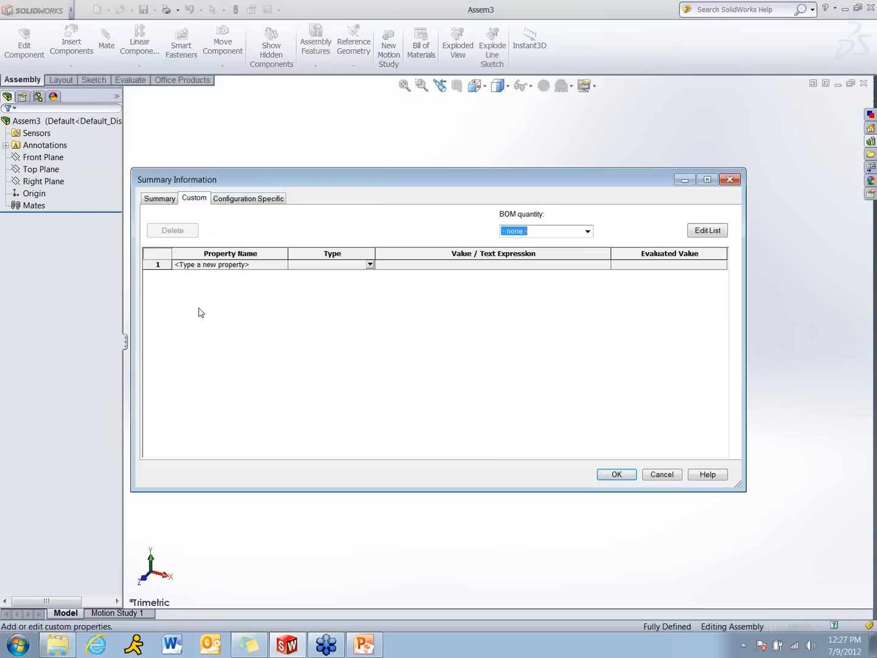
left_click(211, 267)
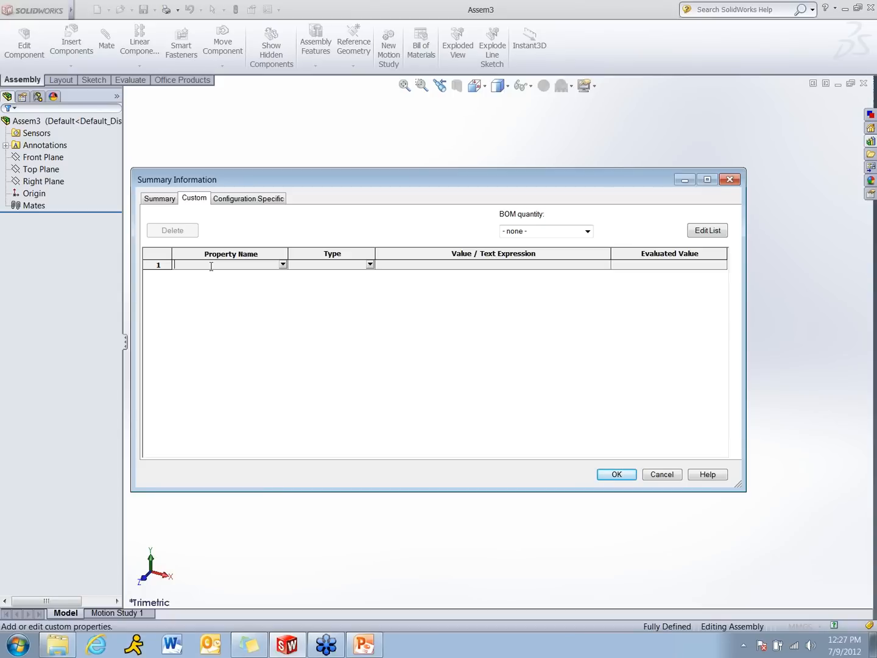
left_click(283, 265)
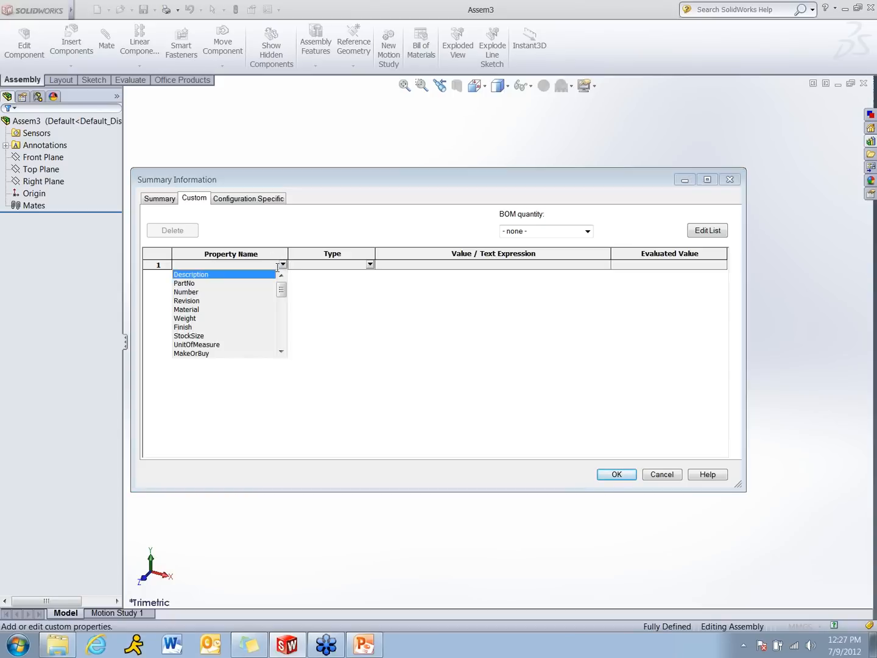
left_click(268, 274)
left_click(424, 265)
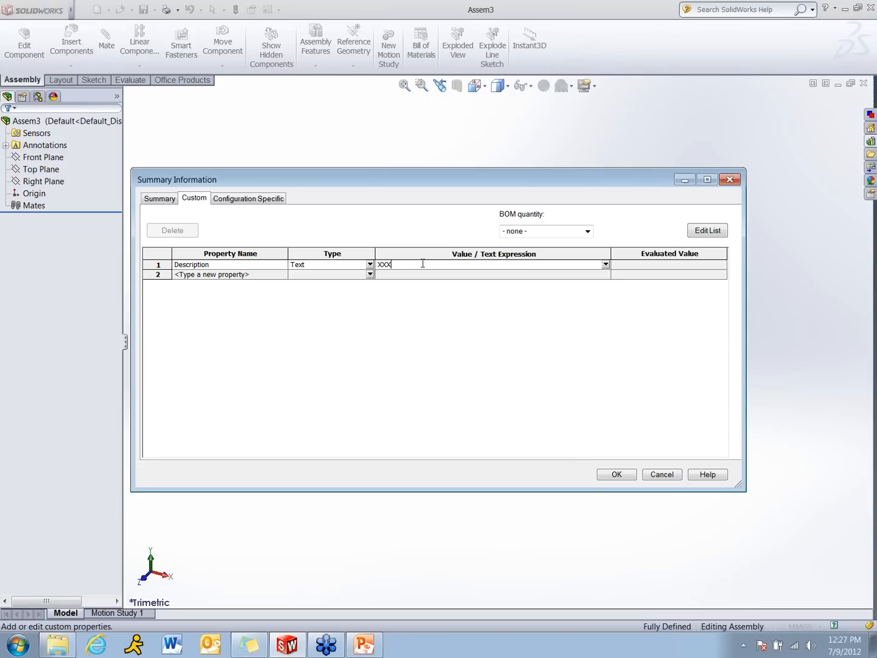
Add a PartNo custom property with the placeholder value XXX-XXXXXX
left_click(233, 275)
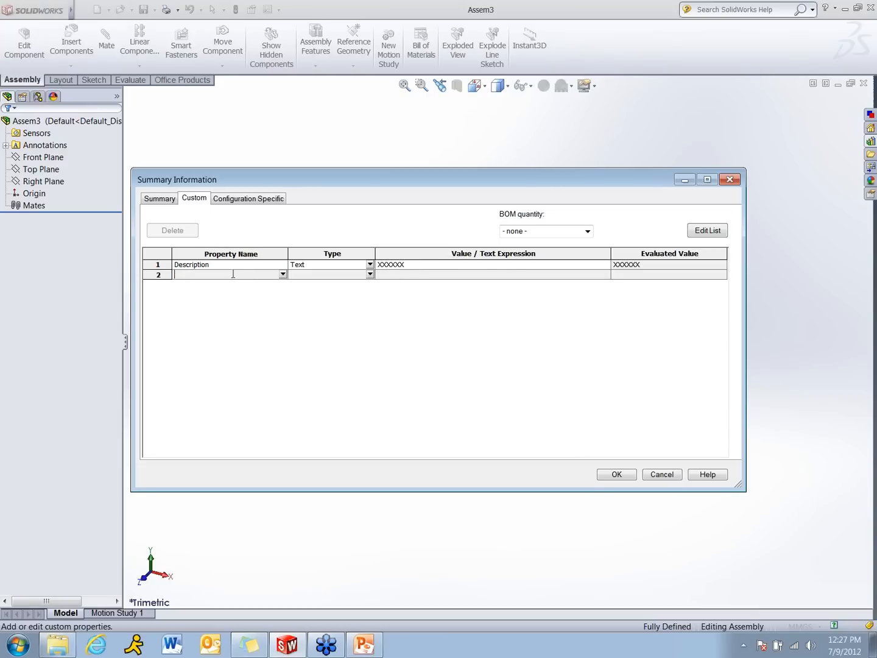
left_click(283, 275)
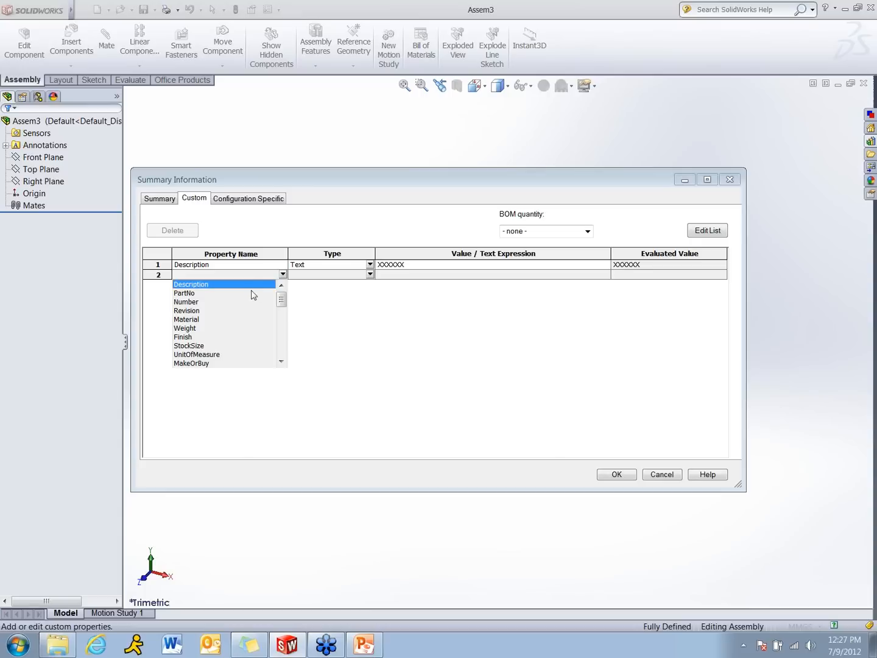
left_click(251, 293)
left_click(411, 275)
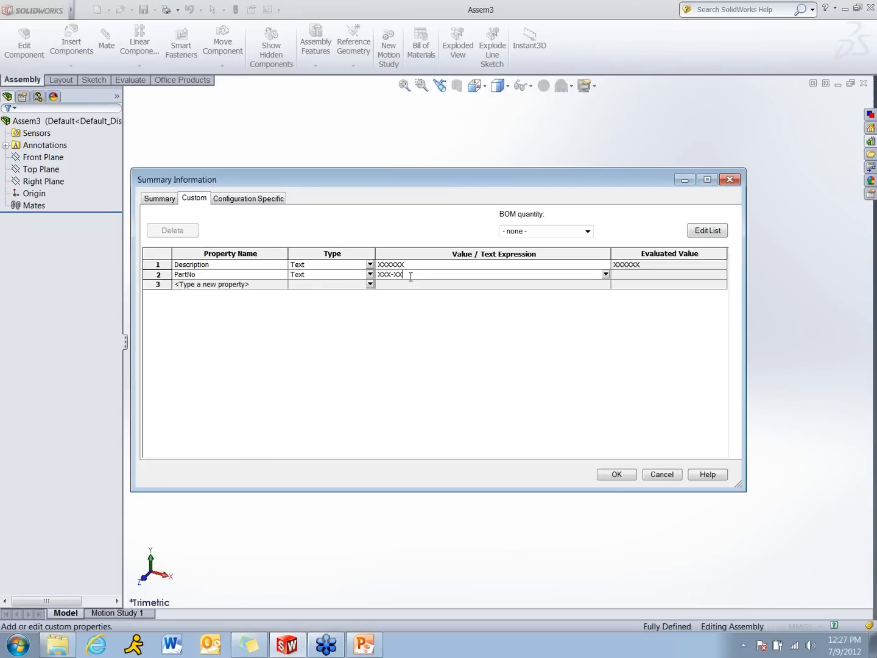
type("XXX-XXXXXX")
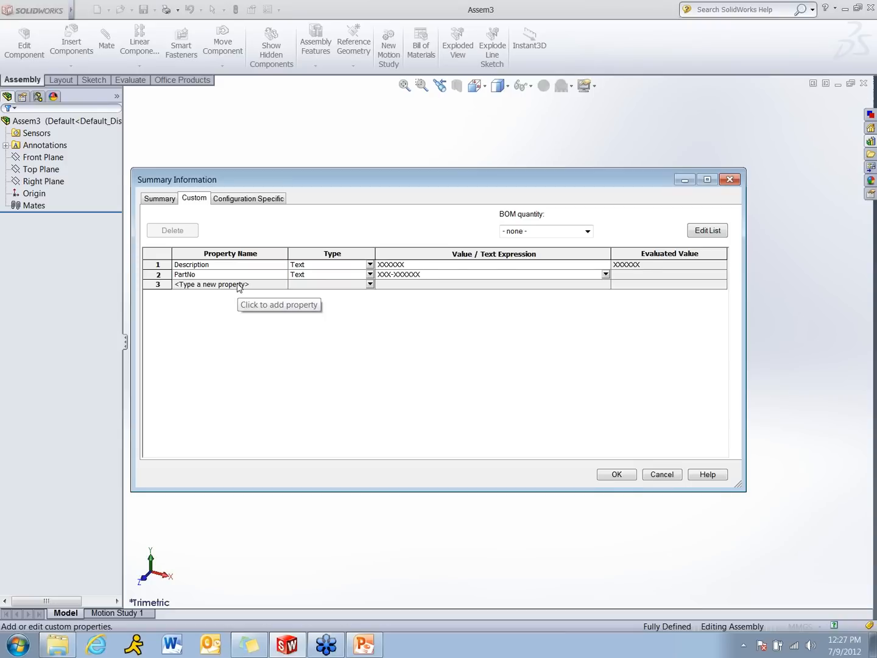
Add a Weight custom property linked to the assembly's Mass and accept the custom properties
left_click(238, 285)
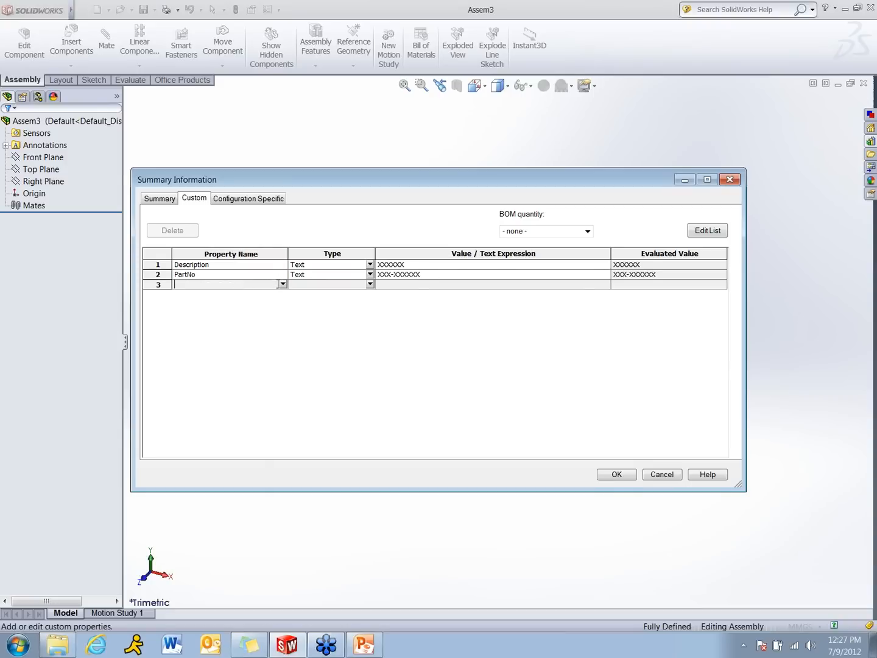
left_click(284, 284)
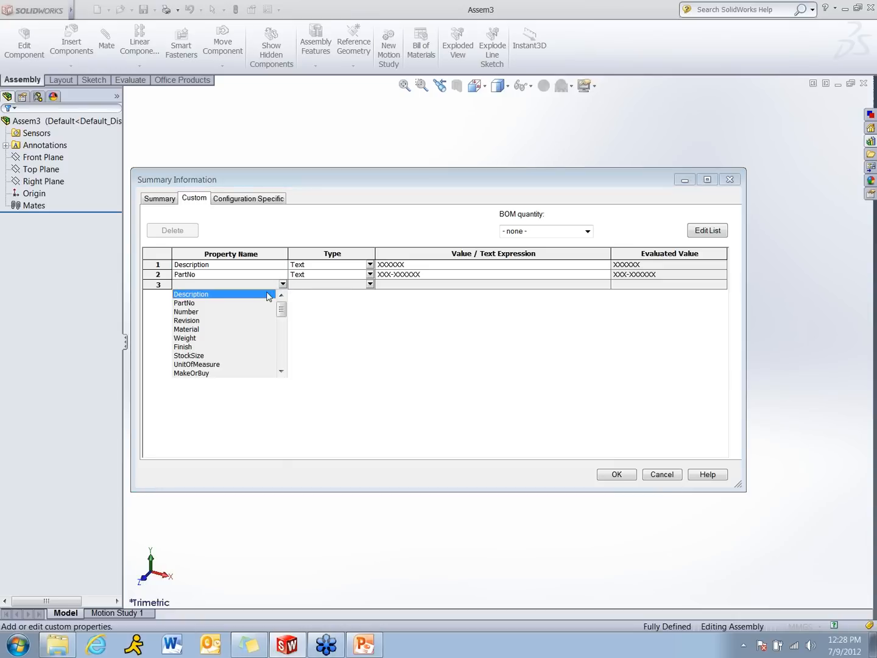
left_click(221, 338)
left_click(477, 285)
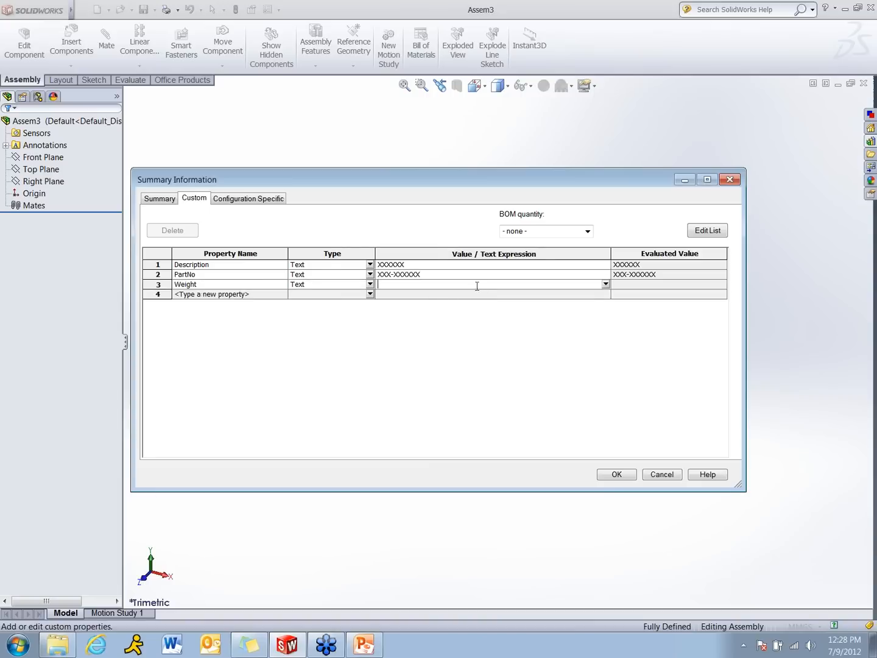
left_click(605, 284)
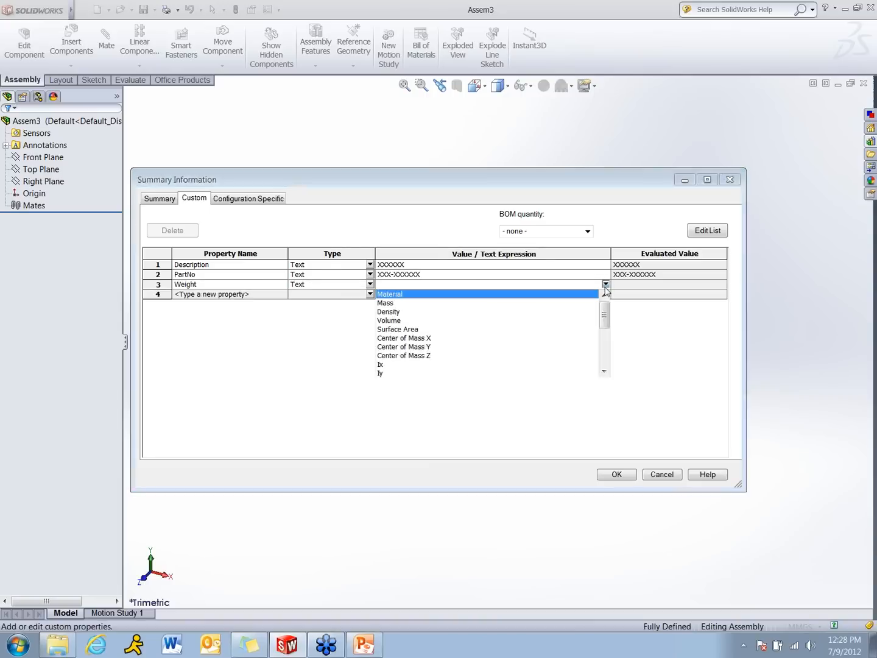
left_click(452, 303)
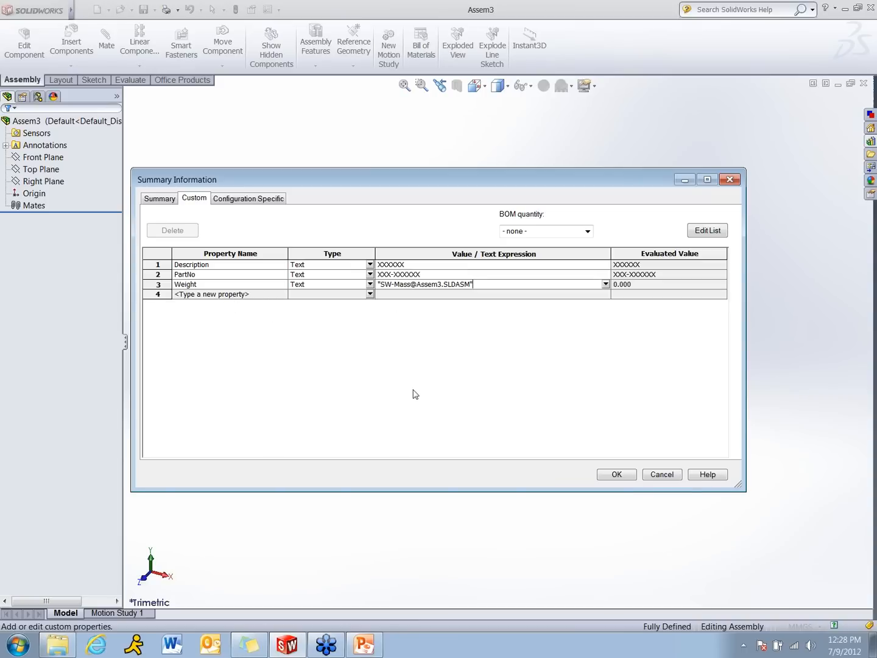
left_click(613, 476)
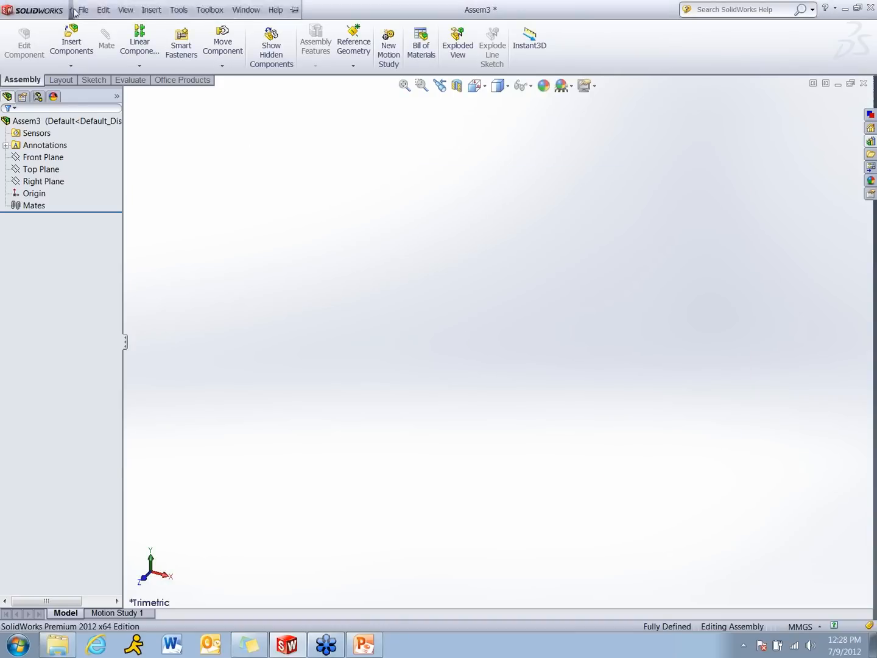
Start saving the assembly as an Assembly Templates (*.asmdot) file in the Teaching > Webinar > Template Webinar > Webinar Templates folder
left_click(84, 9)
left_click(110, 124)
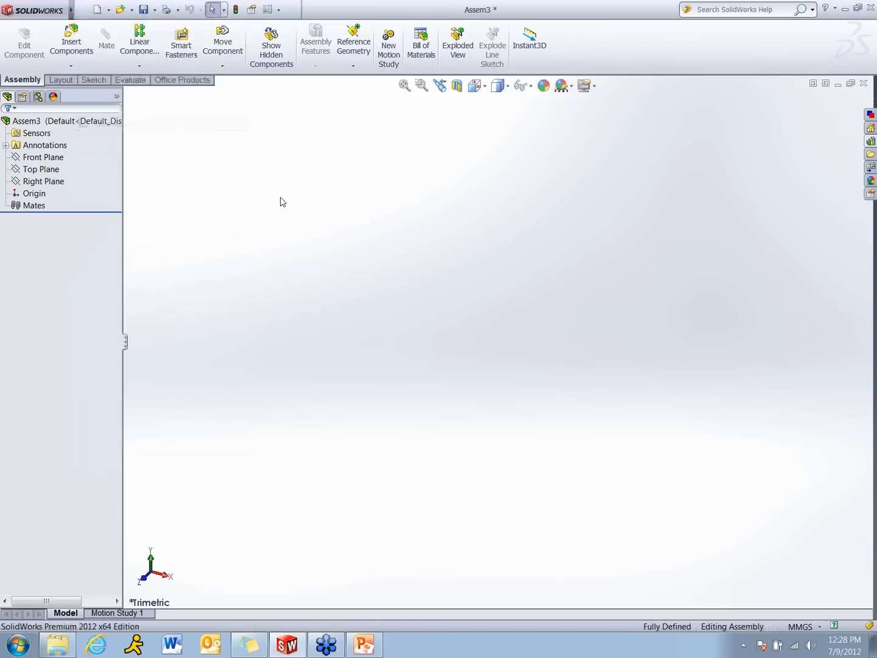
left_click(353, 356)
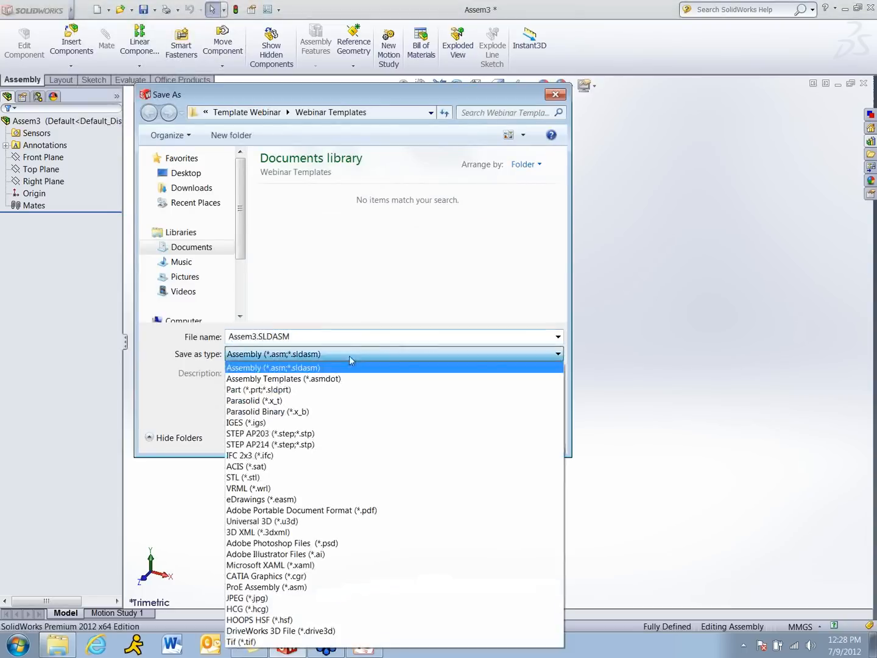
left_click(287, 379)
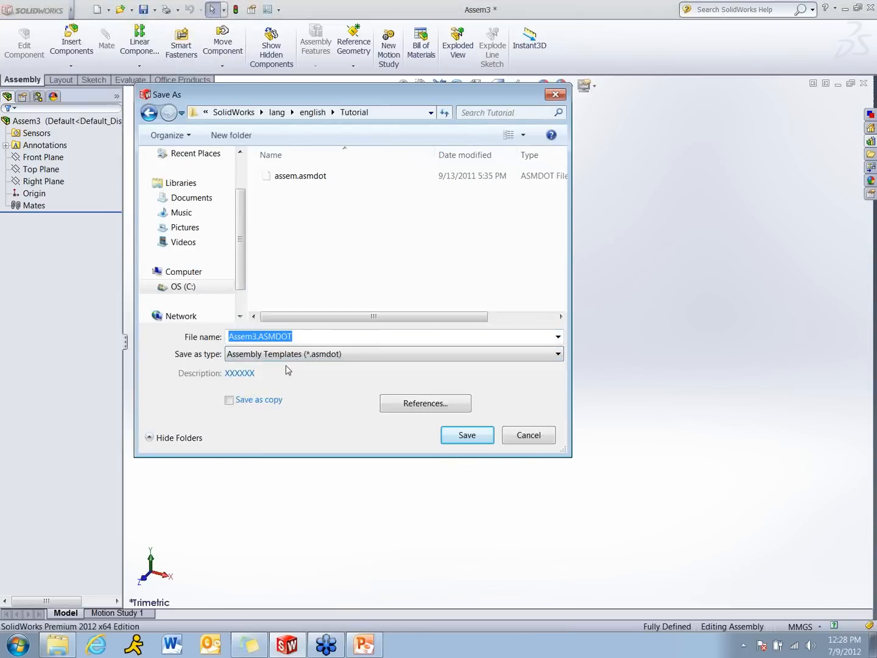
left_click(201, 199)
left_click_drag(561, 221, 561, 273)
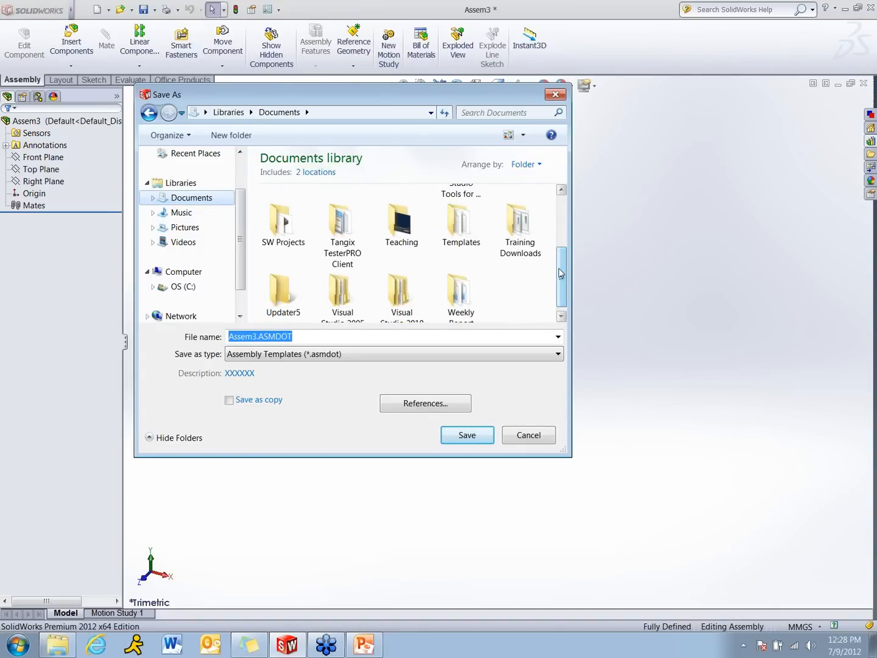
double_click(395, 240)
left_click(444, 228)
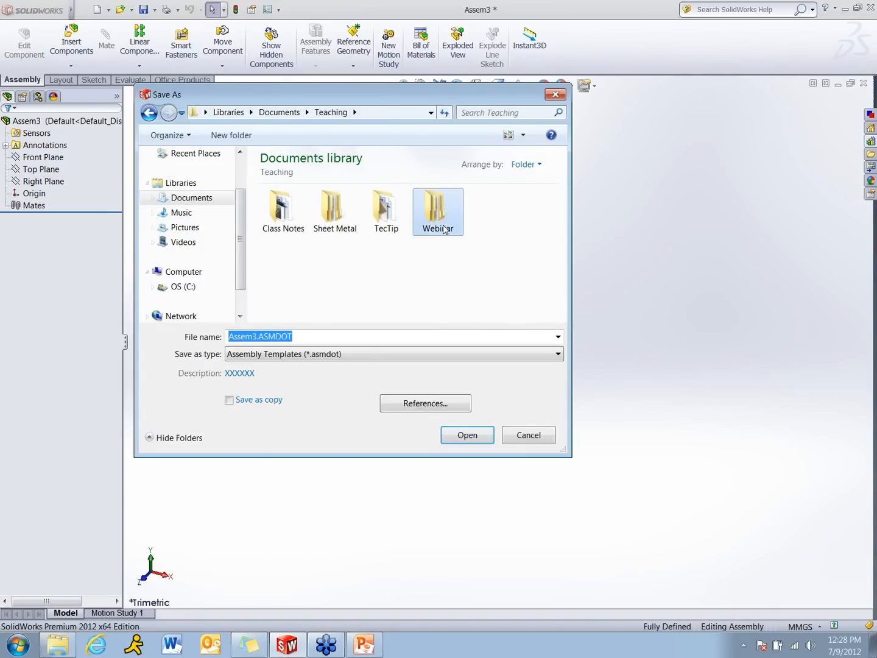
double_click(444, 228)
double_click(529, 235)
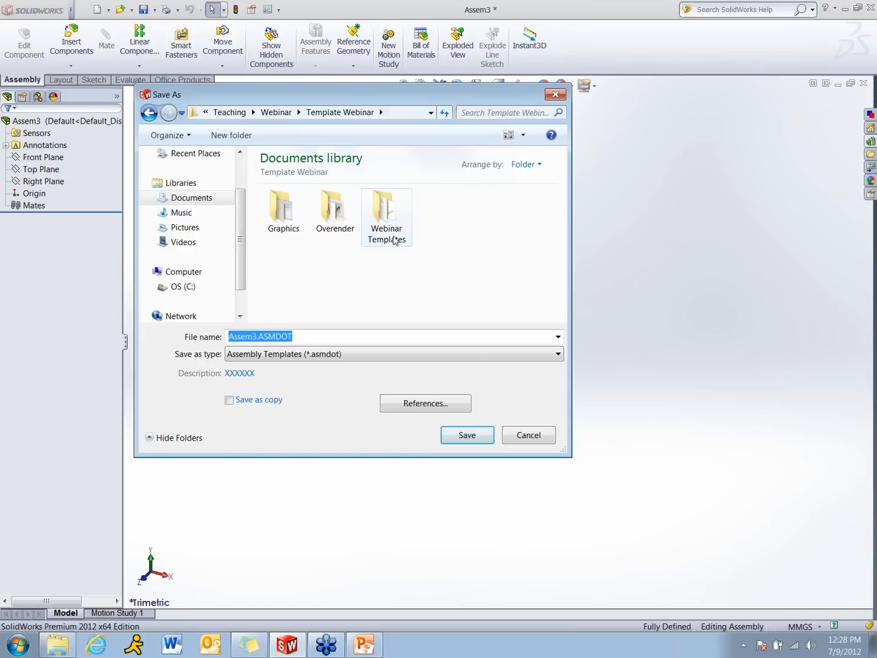
double_click(395, 240)
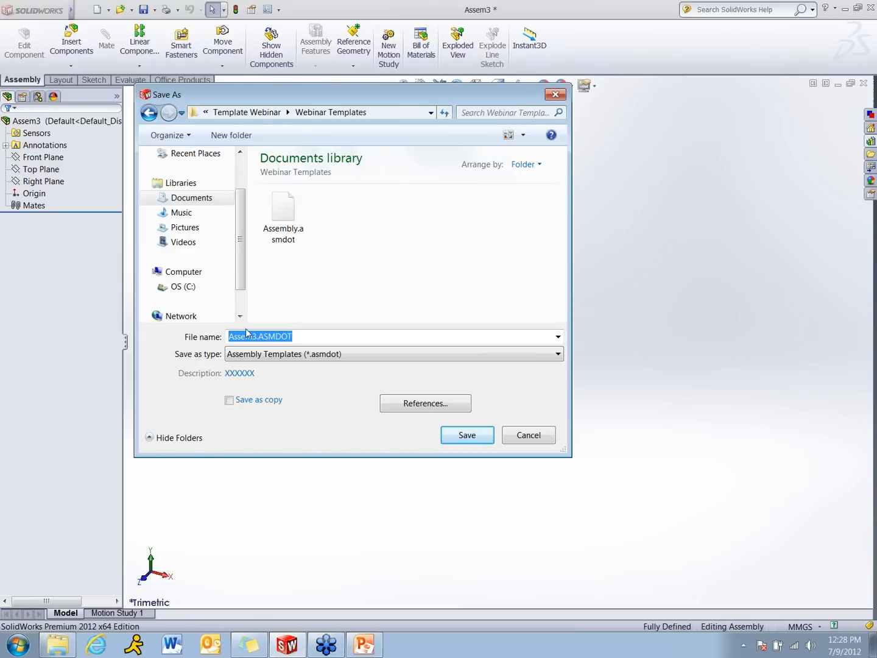
Save the template under the name Webinar Assembly and close it
type("Web")
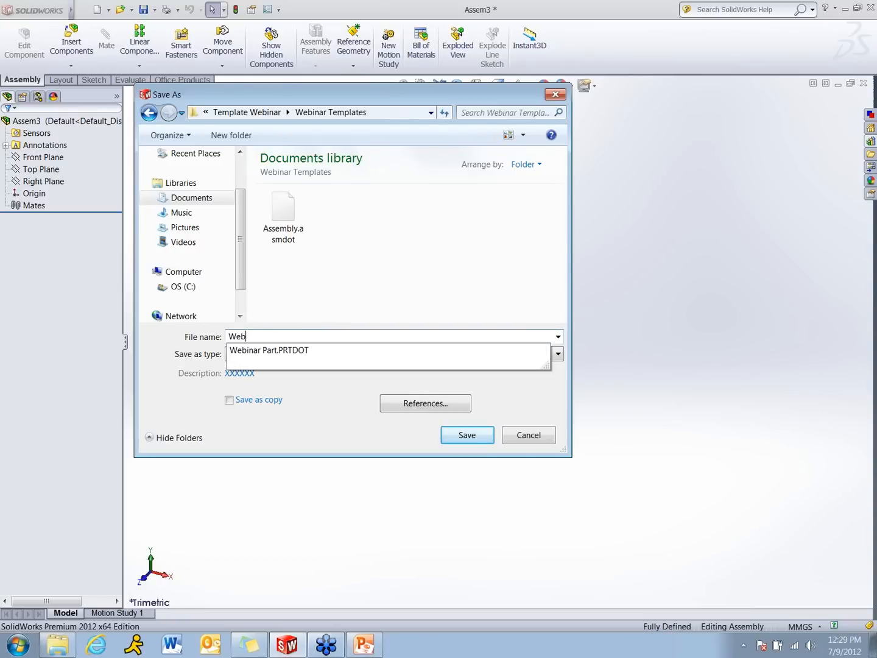
type("inar Assembly")
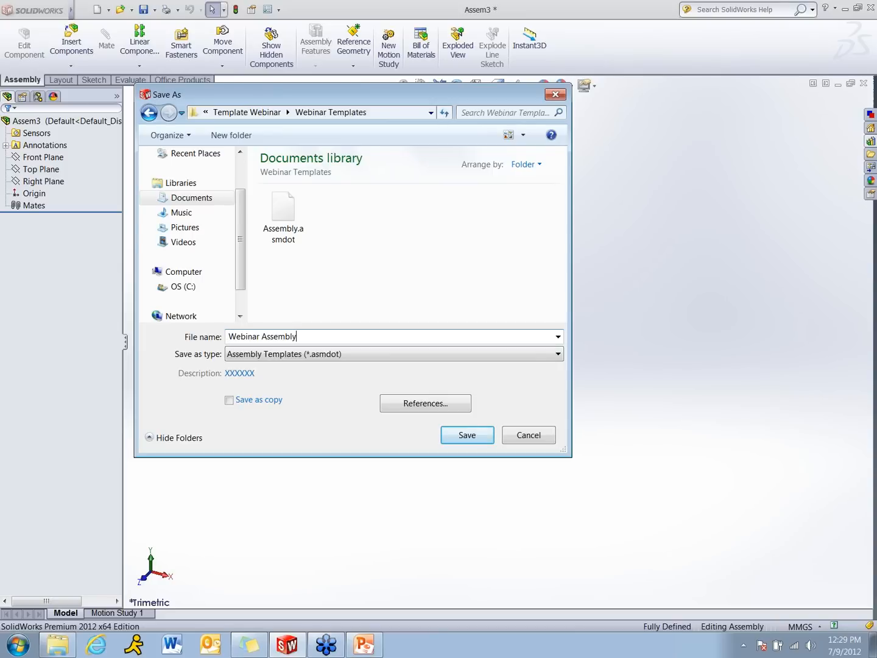
left_click(465, 436)
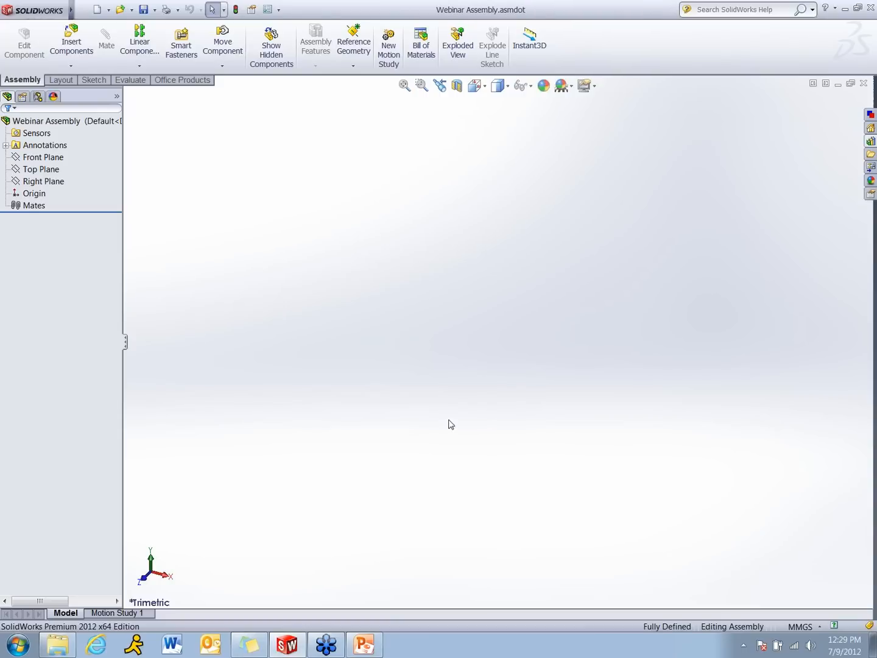
left_click(864, 84)
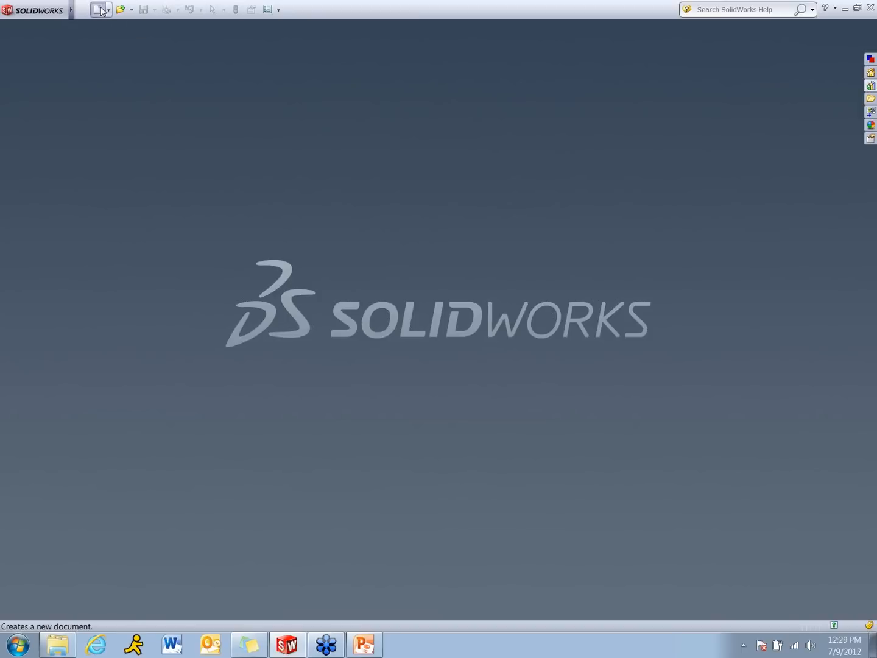
Create a new assembly from the Webinar Assembly template and insert Block.SLDPRT at the origin
left_click(100, 10)
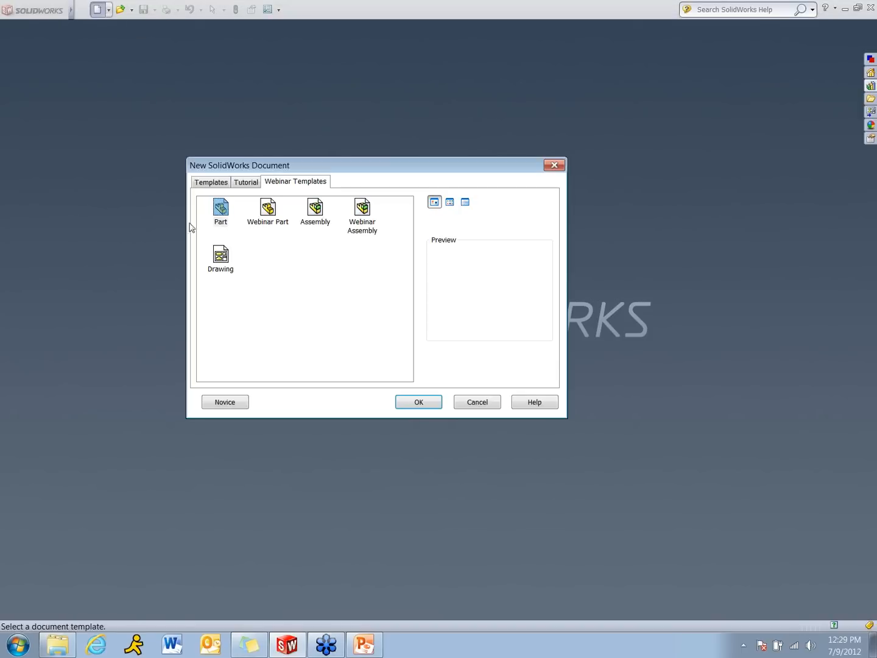
double_click(364, 210)
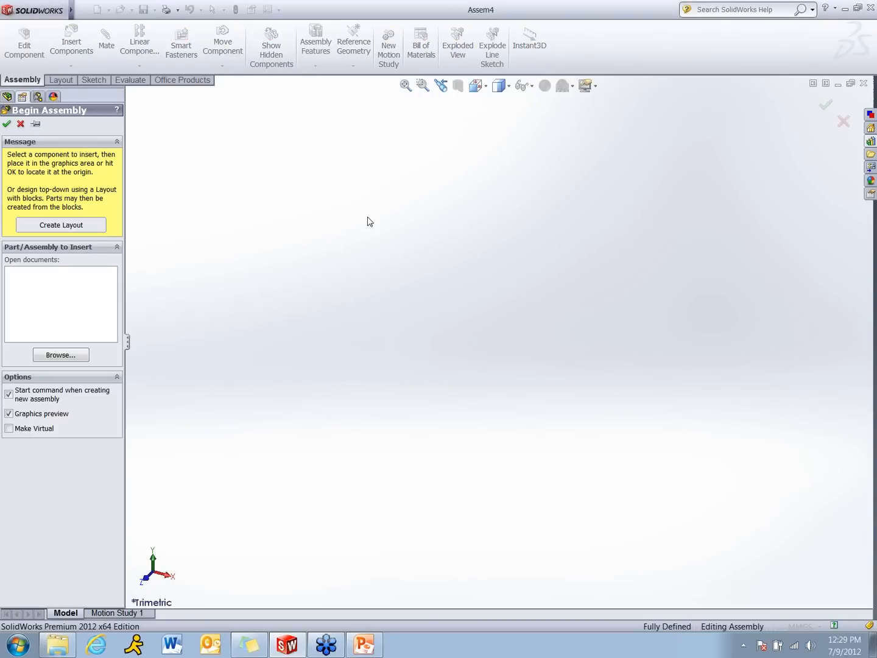
left_click(78, 354)
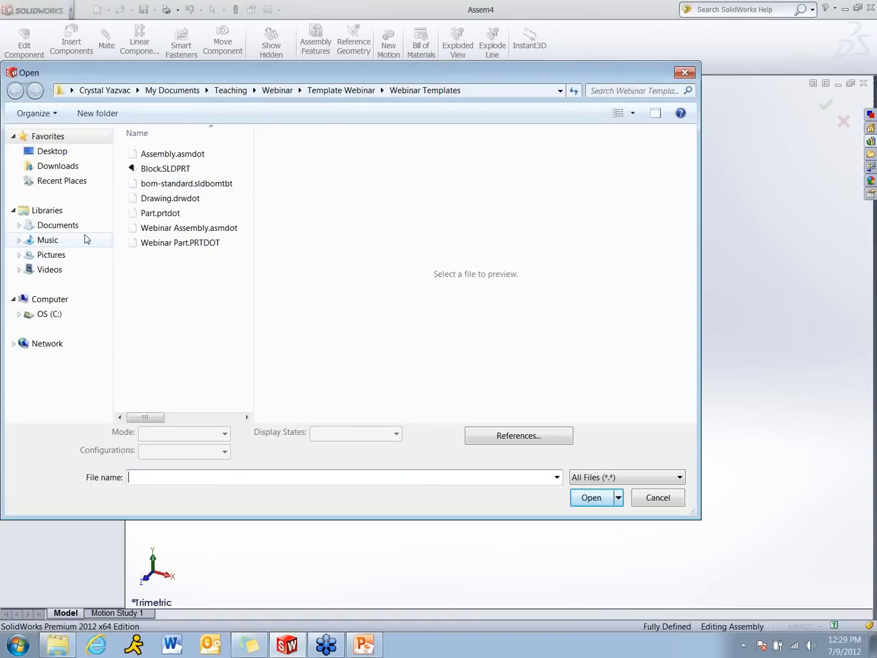
left_click(166, 208)
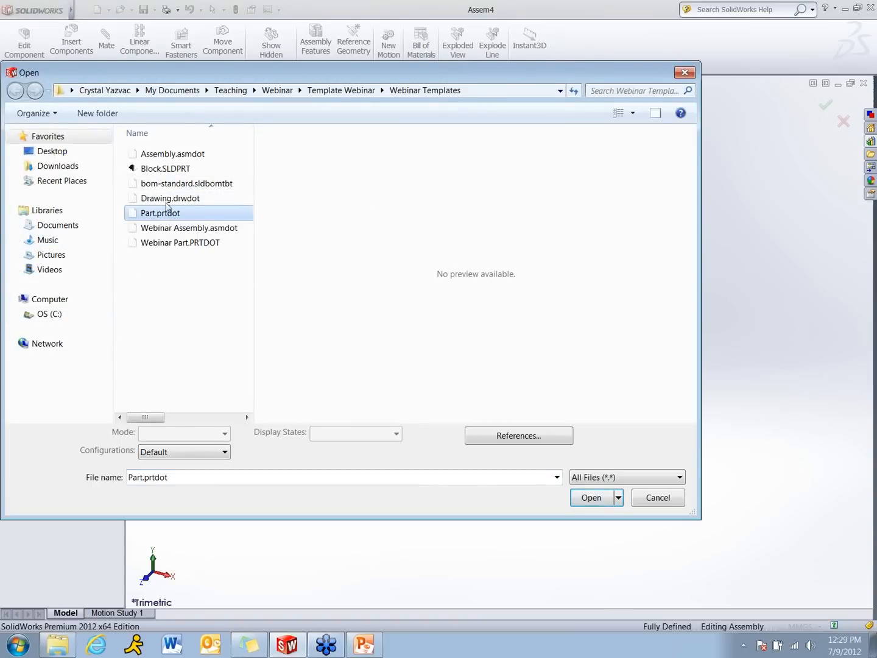
left_click(168, 171)
double_click(168, 170)
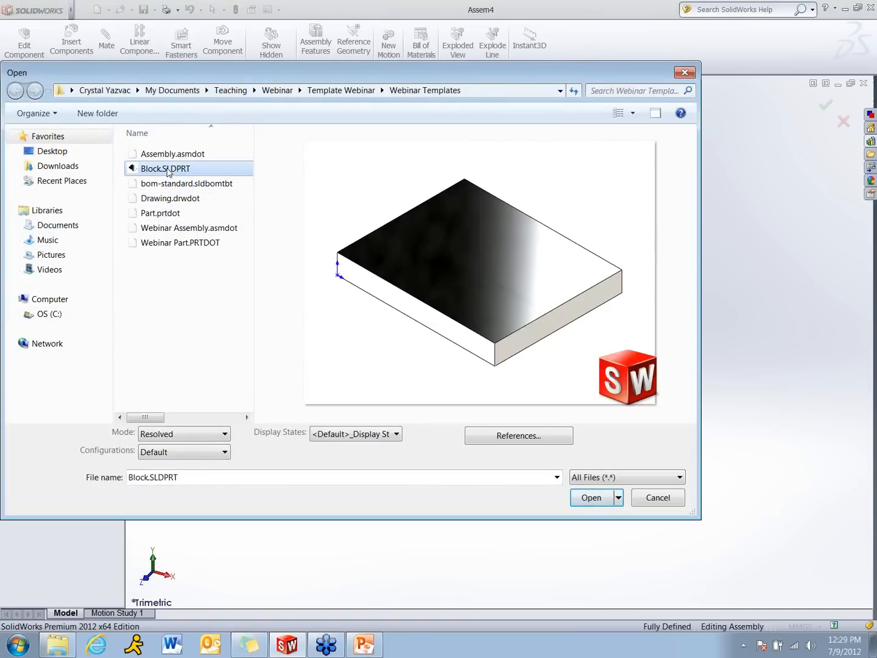
left_click(7, 124)
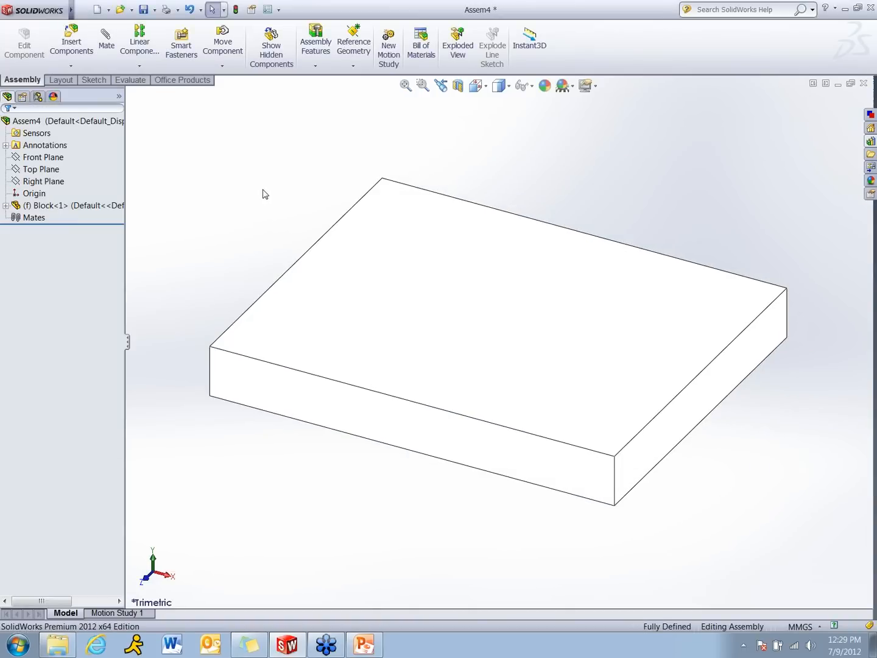
Insert a Toolbox ANSI Inch Heavy Hex Finished Bolt above the block and copy its configuration name HHFBOLT 0.5000-13x0.5x0.5-N into the Description
left_click(871, 142)
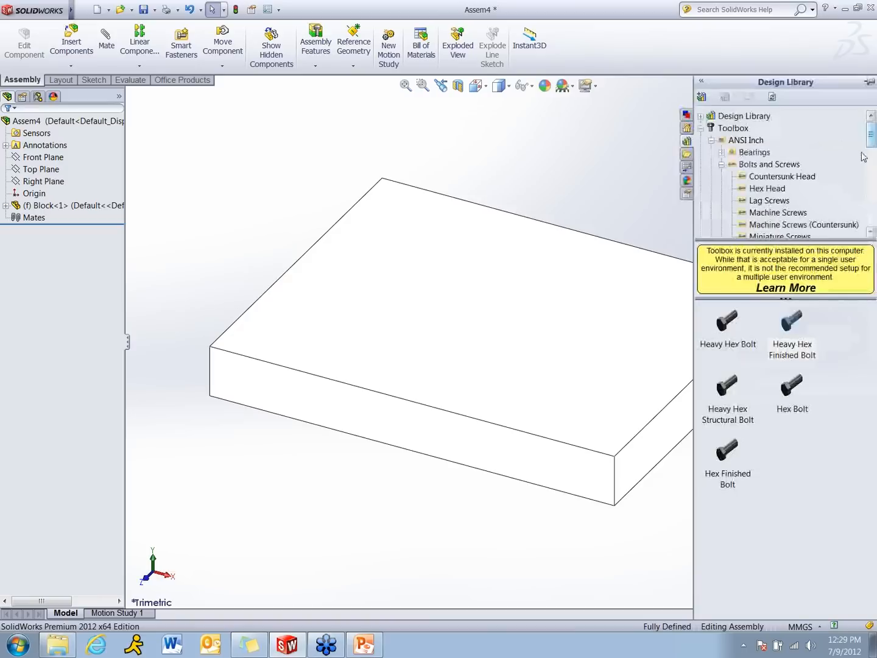
mouse_move(792, 320)
left_mouse_down()
mouse_move(693, 307)
mouse_move(519, 186)
mouse_move(604, 165)
left_mouse_up()
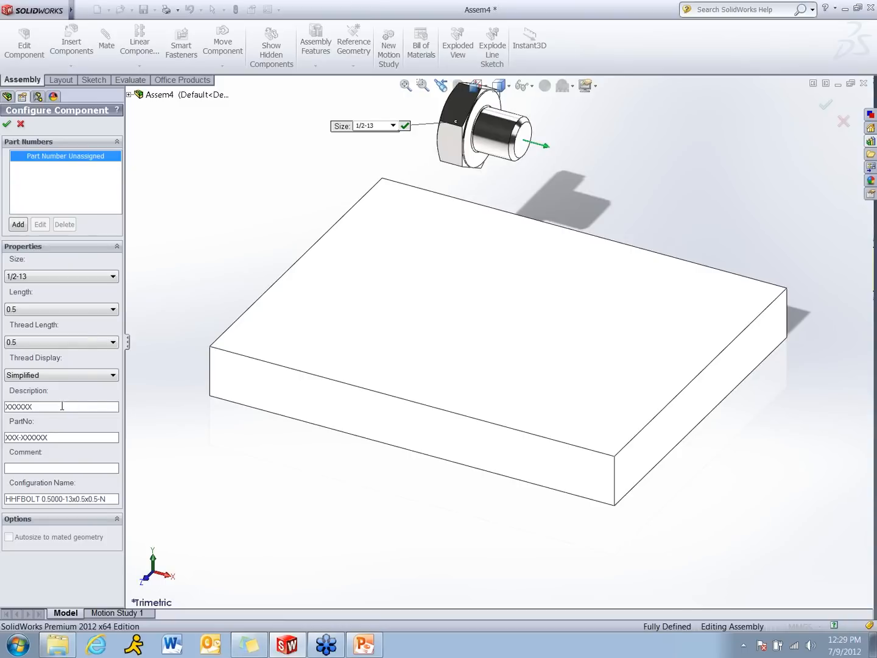
left_click_drag(109, 498, 1, 495)
key("ctrl+c")
left_click_drag(53, 407, 3, 406)
key("ctrl+v")
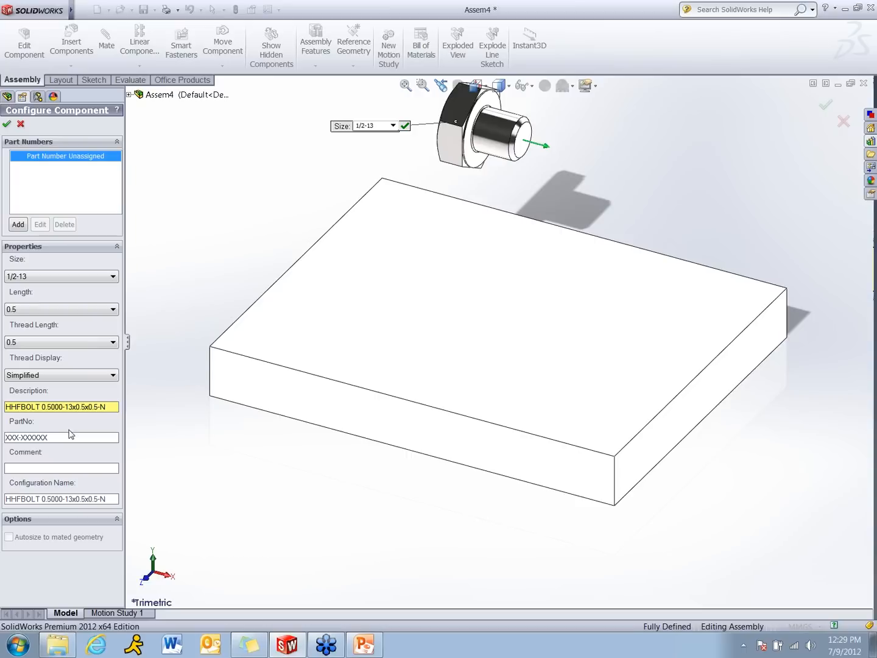
Replace the bolt's placeholder PartNo with a new part number, accept the configuration and finish without placing more copies
double_click(69, 438)
type("123-4")
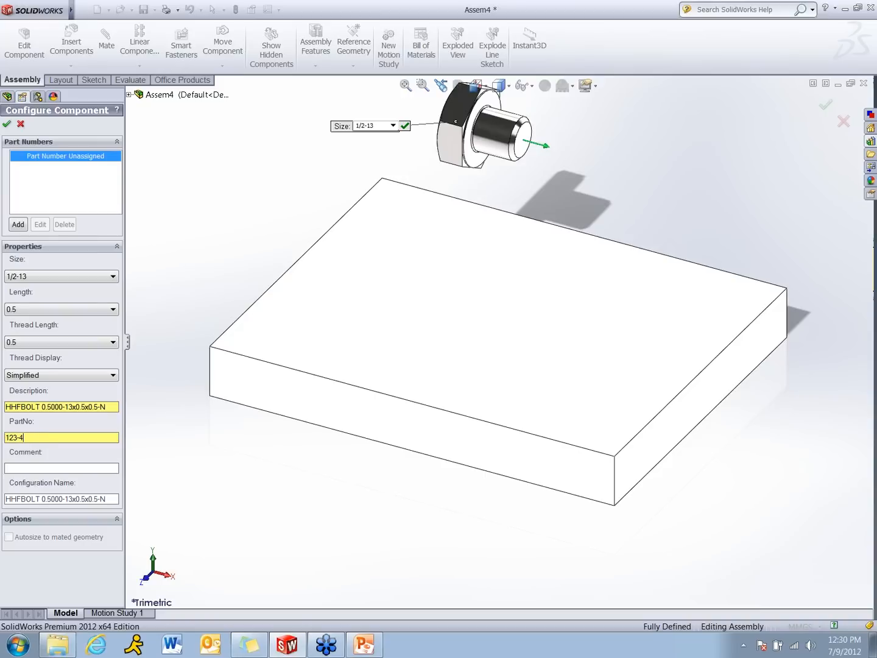
key("BackSpace")
key("BackSpace")
key("BackSpace")
left_click(7, 124)
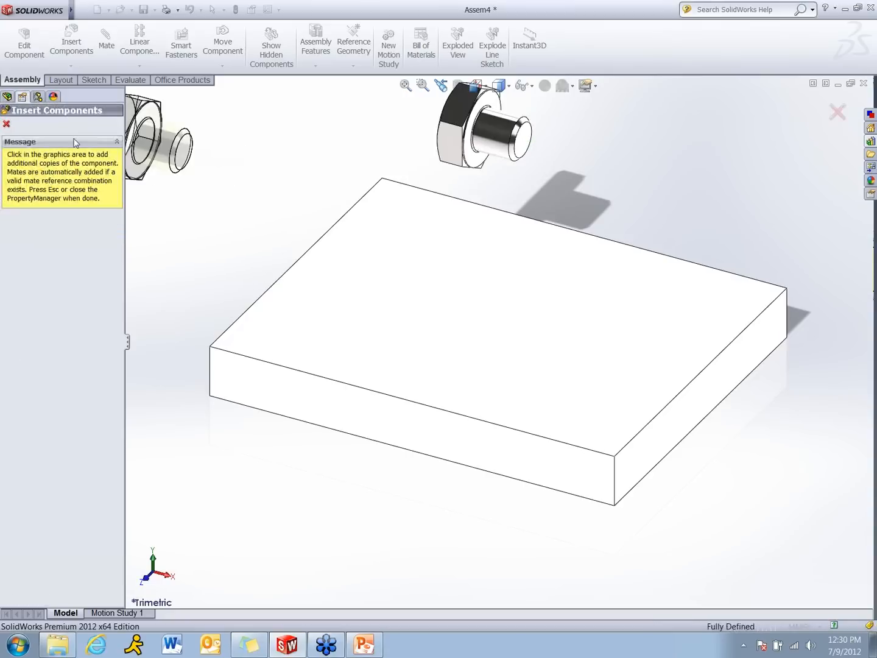
left_click(7, 124)
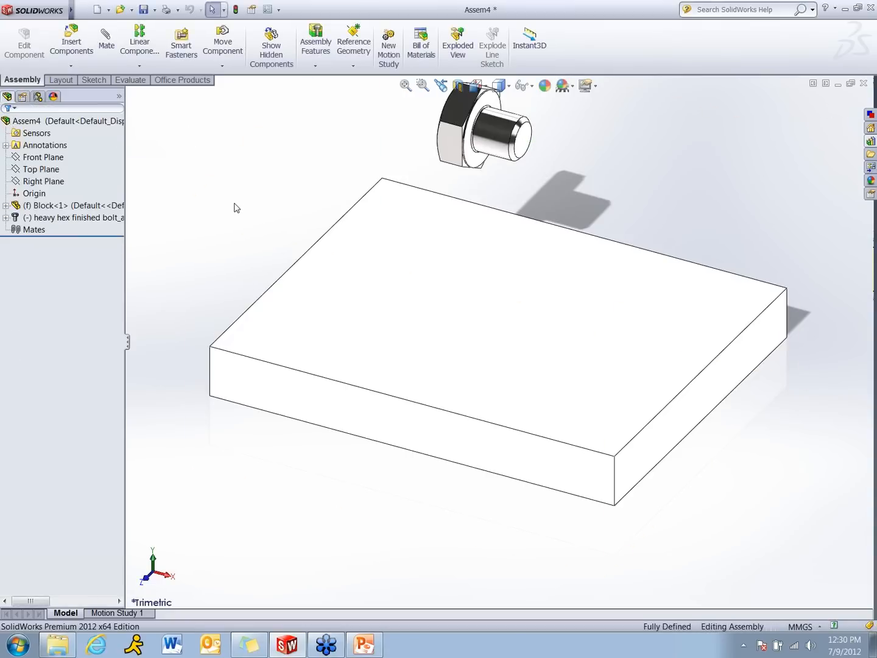
Save the assembly as Block Assem.SLDASM in the Webinar Templates folder and close it
key("f")
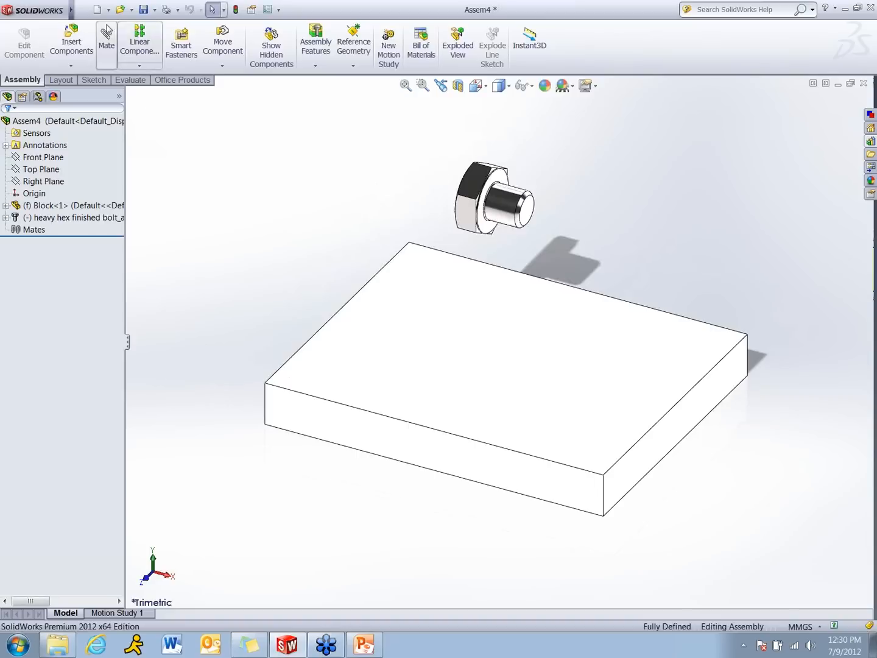
left_click(146, 10)
left_click(415, 275)
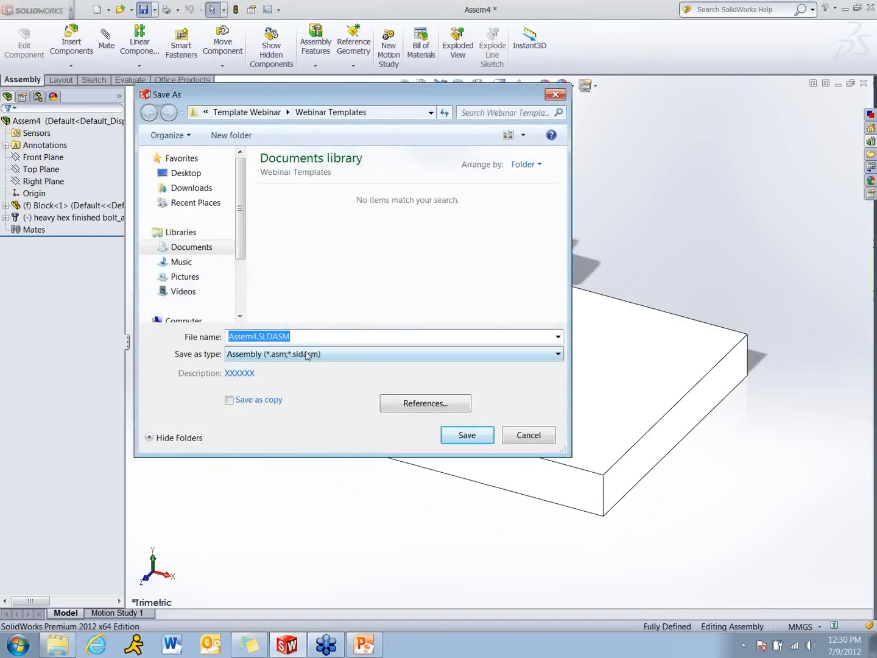
left_click(267, 337)
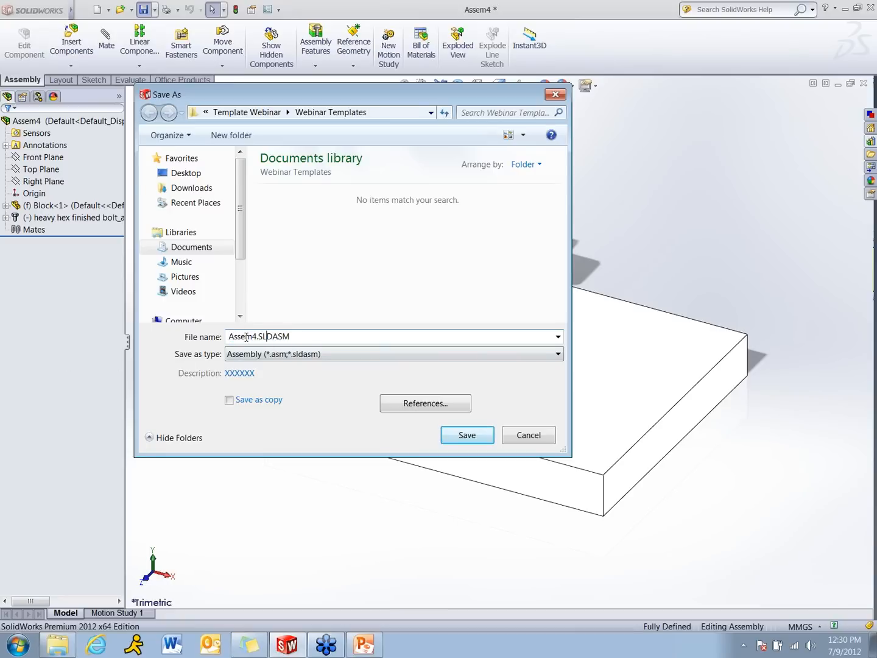
left_click(230, 337)
type("Block")
key("Right")
key("Delete")
key("Return")
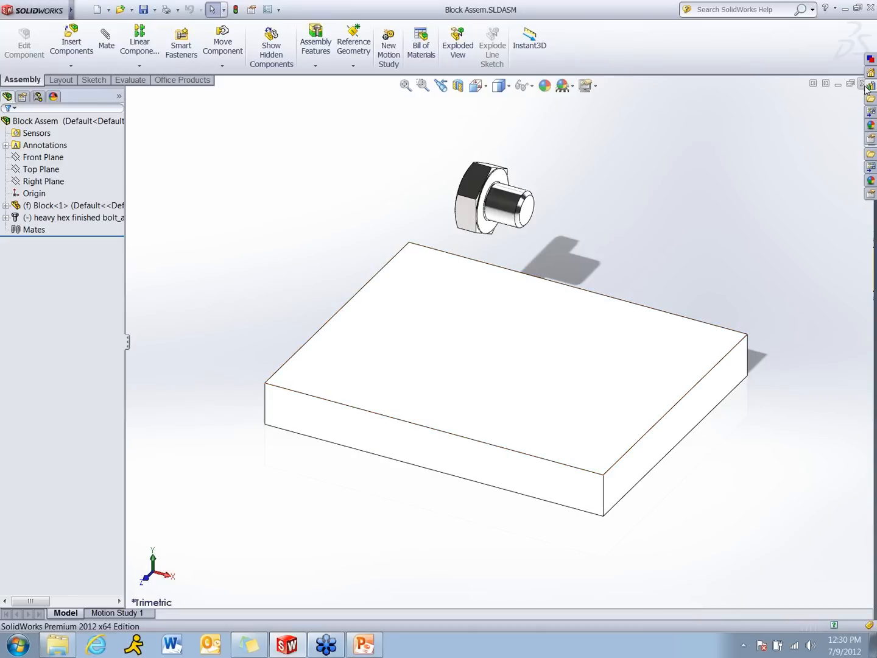
left_click(864, 84)
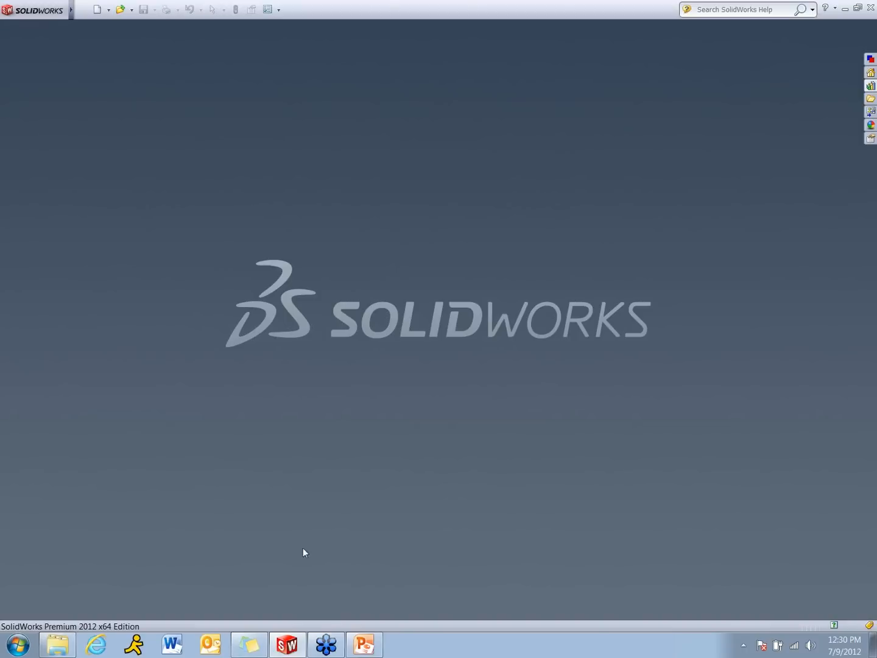
Switch to the Template.pptx presentation in PowerPoint and show the Sheet Format slide in the slide show
left_click(375, 647)
left_click(740, 624)
left_click(552, 477)
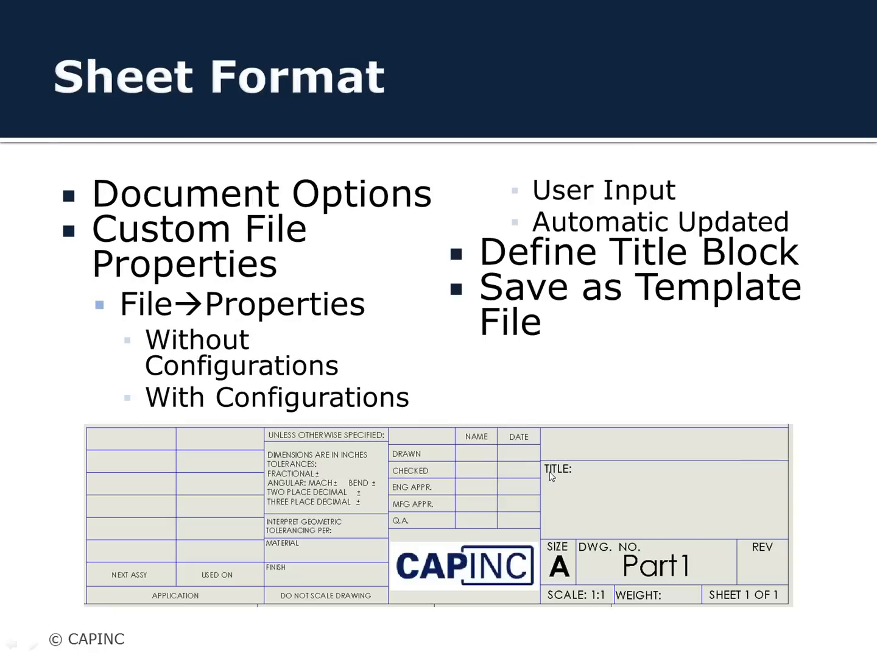
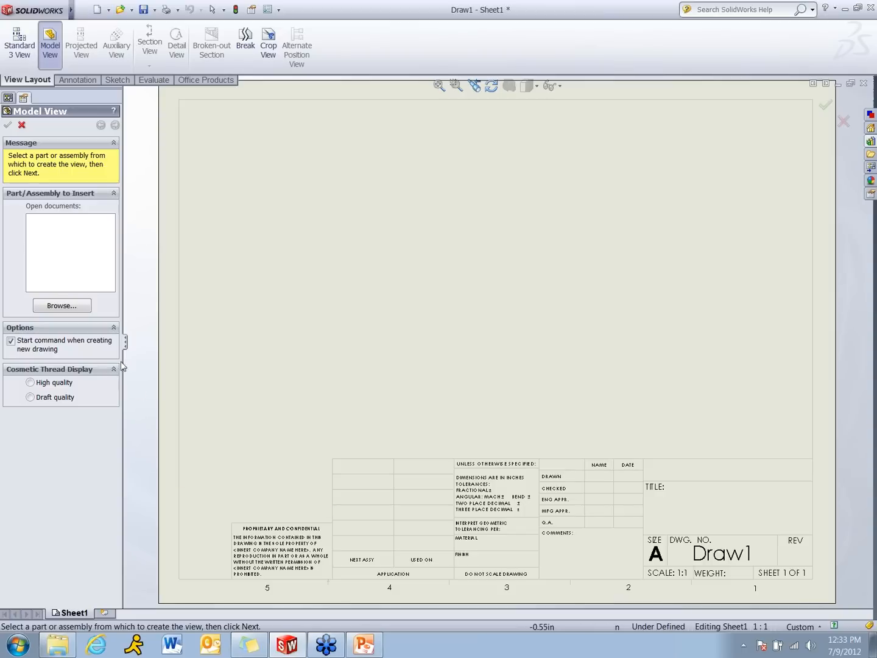
Insert the Block.SLDPRT part from the Webinar Templates folder as an isometric view in the middle of the drawing sheet
left_click(78, 304)
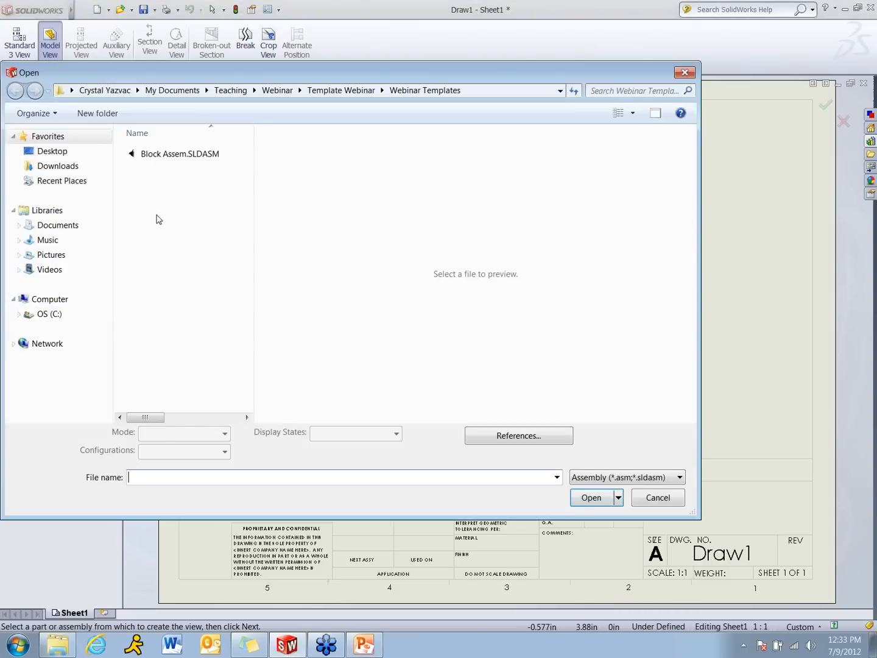
left_click(589, 478)
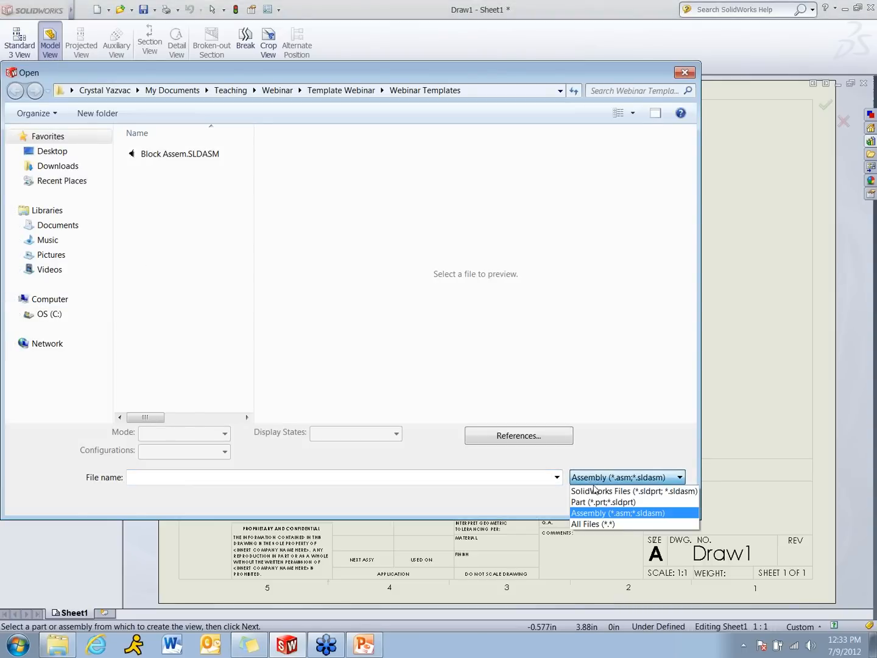
left_click(595, 523)
left_click(170, 187)
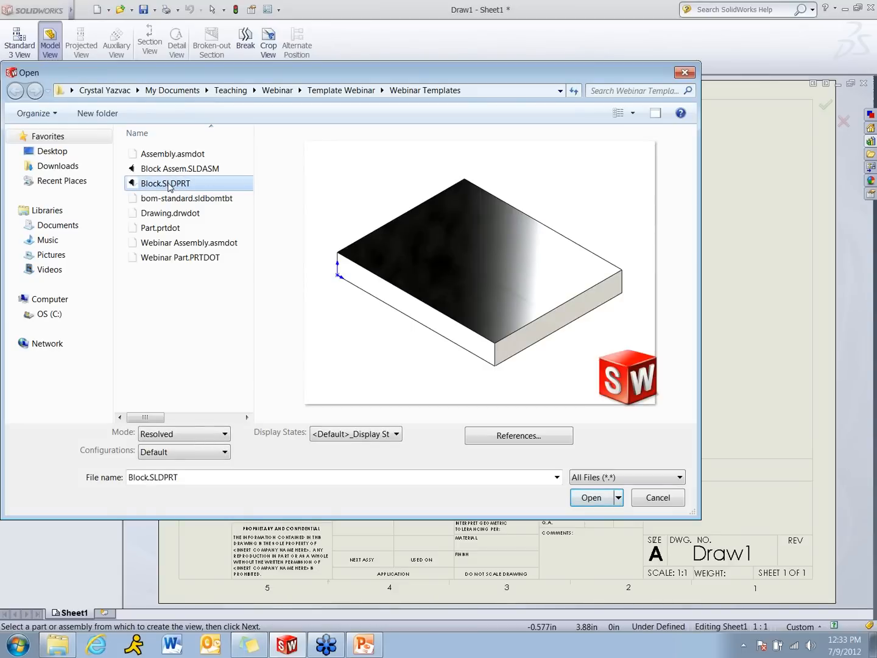
double_click(166, 184)
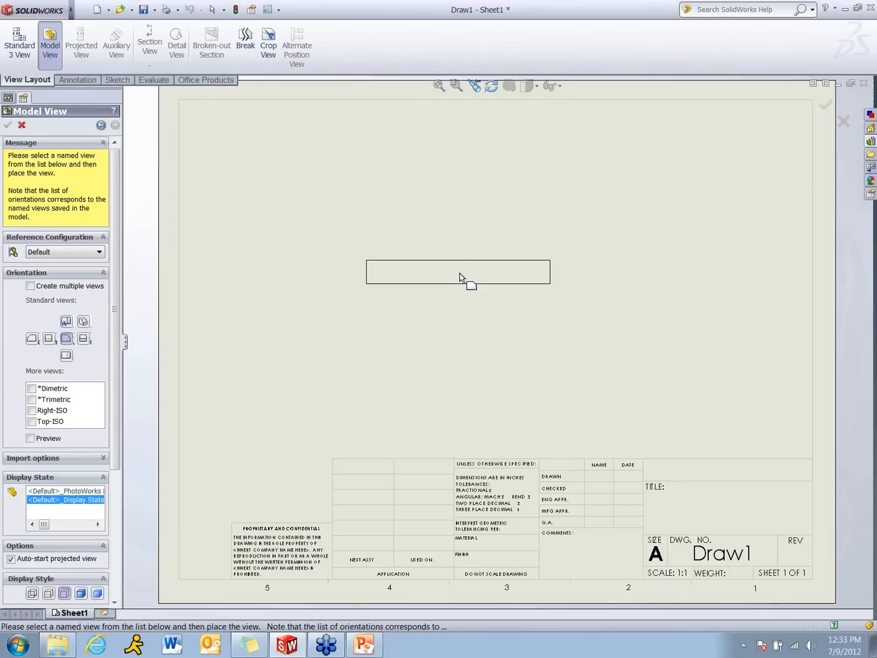
left_click(84, 321)
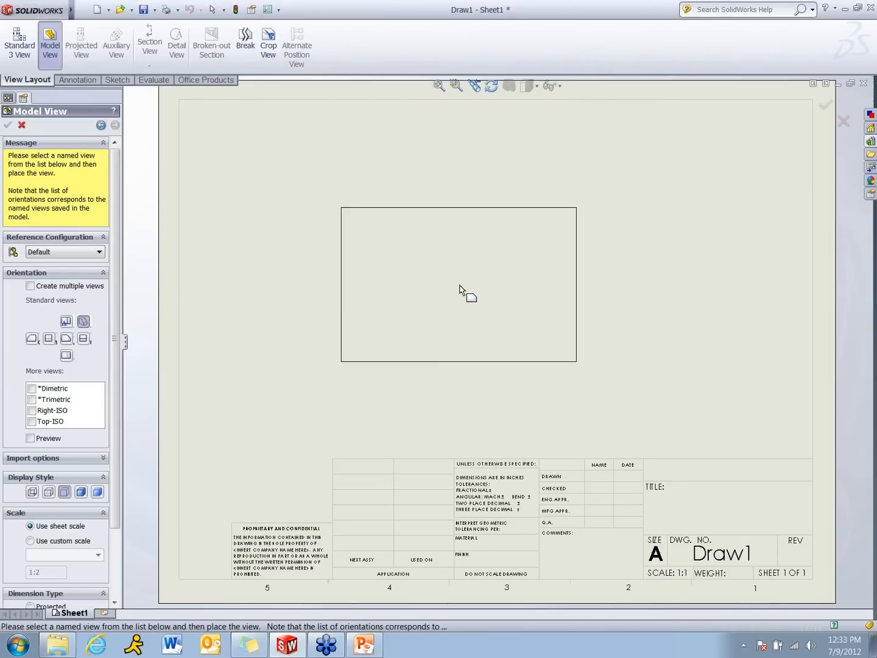
left_click(459, 291)
left_click(14, 127)
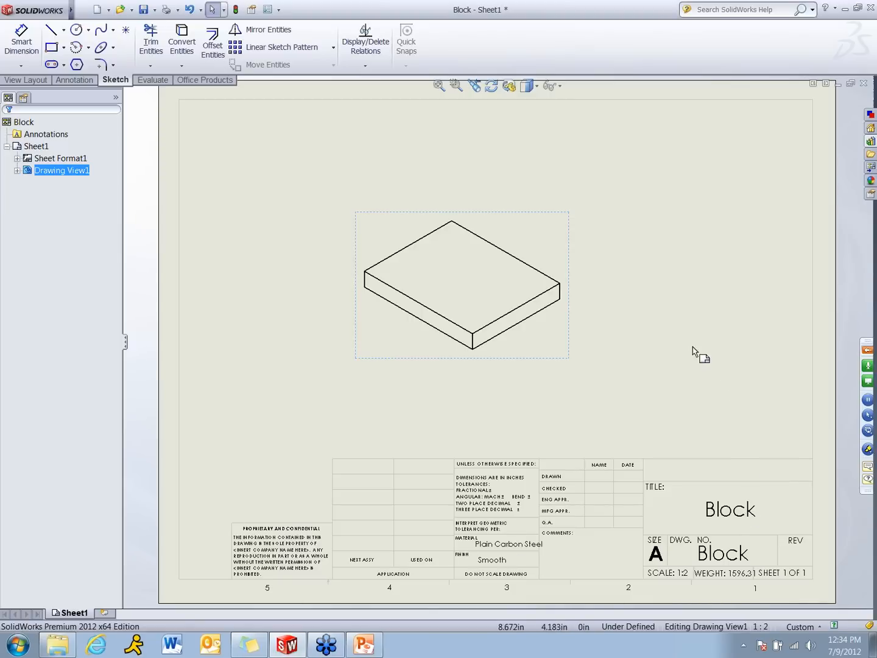
Edit the sheet format and draw two lines forming a box about 1.05 in high above the PROPRIETARY AND CONFIDENTIAL block
right_click(658, 336)
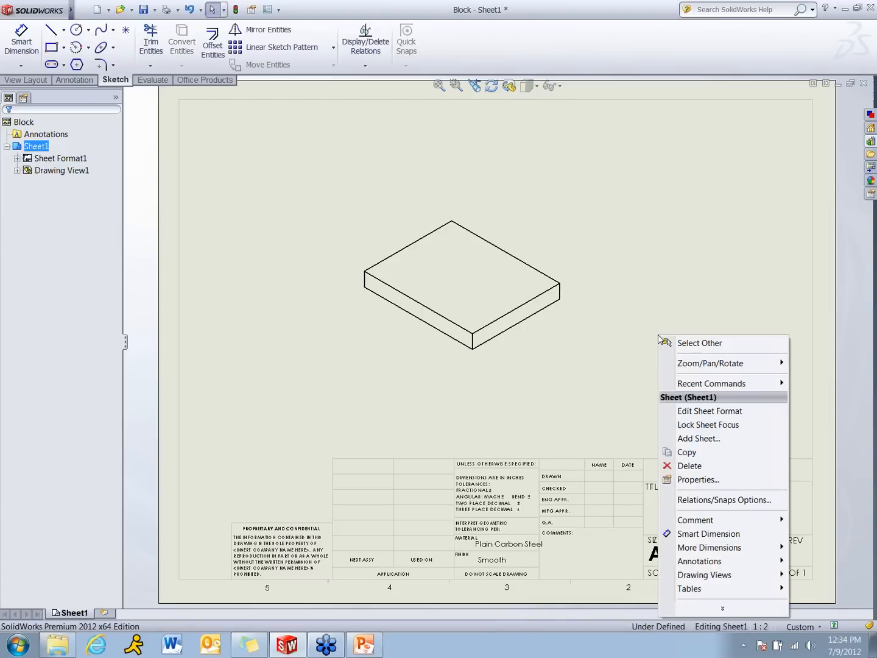
left_click(707, 411)
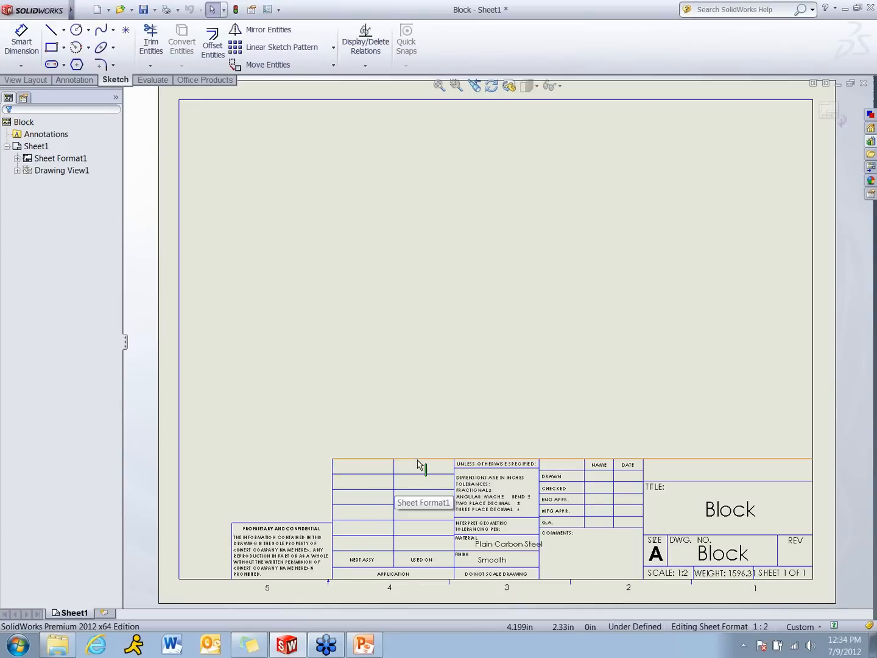
left_click(52, 30)
left_click(333, 458)
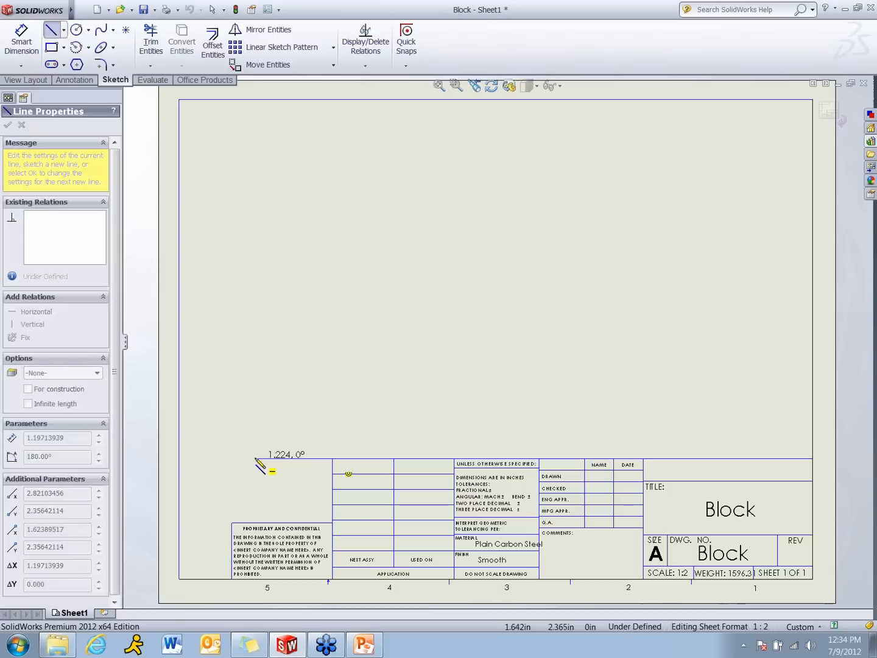
left_click(233, 458)
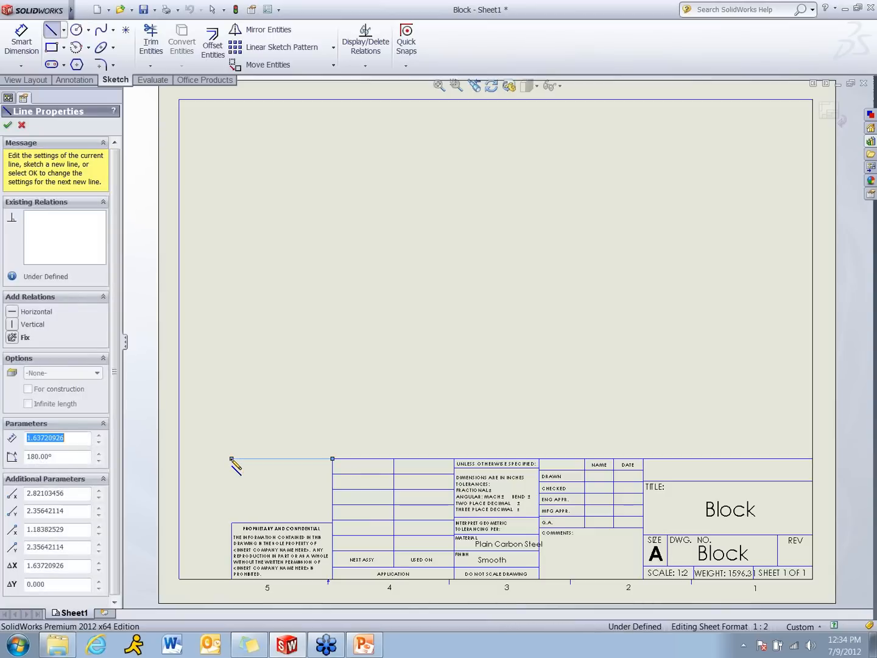
left_click(232, 523)
key("Escape")
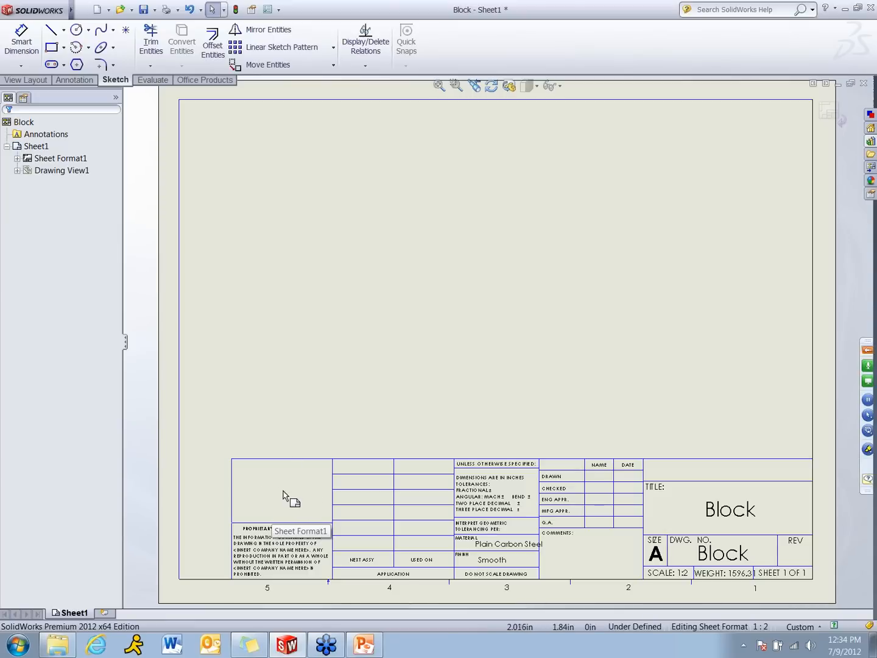
Insert the CAPINC logo picture from the Template Webinar Graphics folder into the sheet format
mouse_move(72, 11)
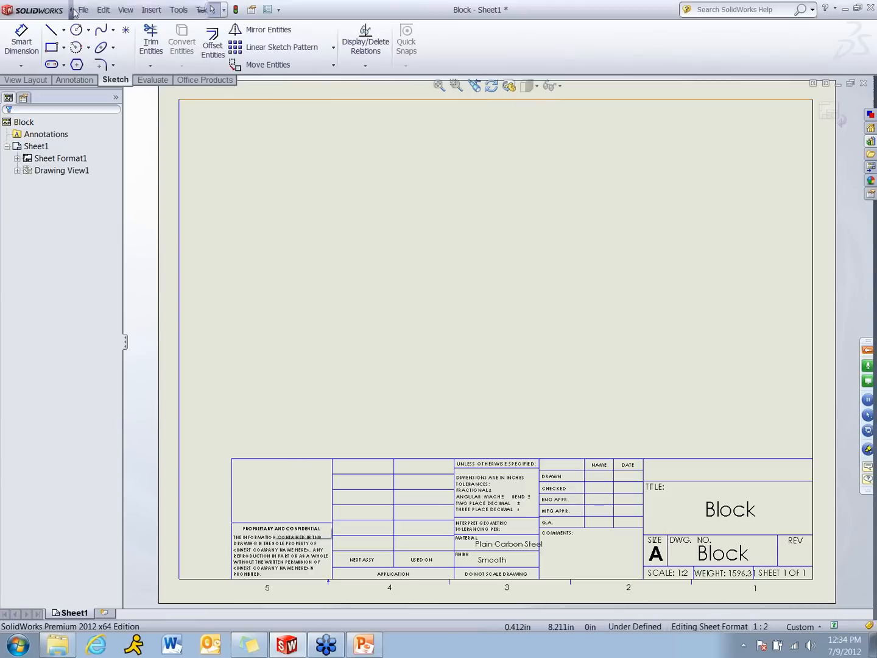
left_click(150, 10)
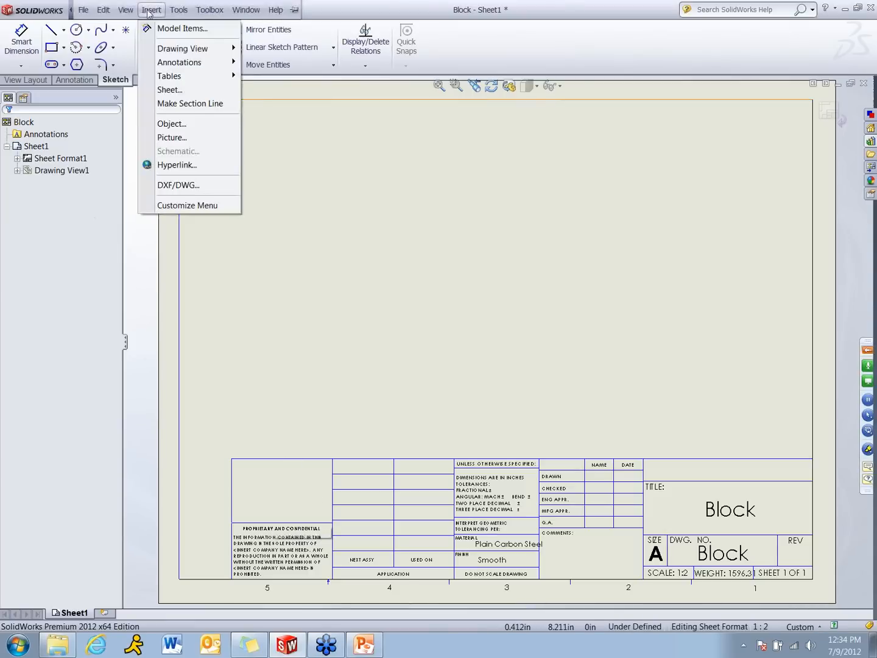
left_click(181, 139)
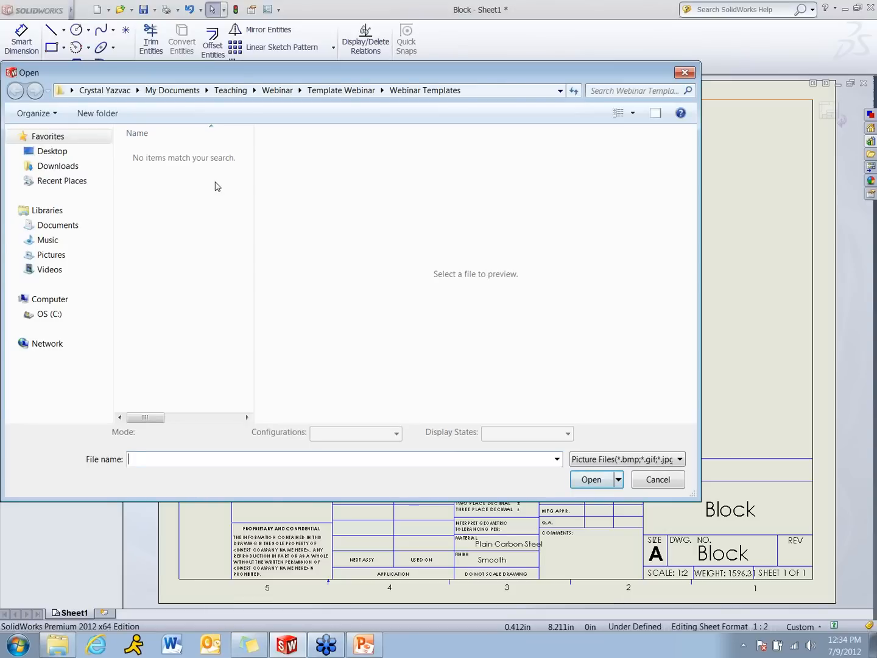
left_click(342, 91)
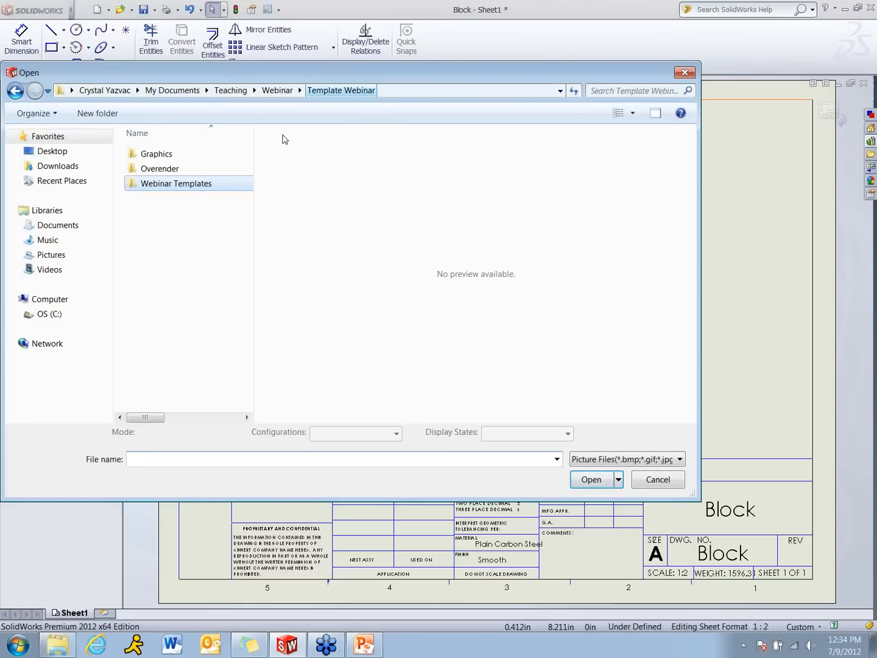
double_click(156, 154)
mouse_move(249, 188)
left_mouse_down()
mouse_move(246, 343)
mouse_move(247, 286)
left_mouse_up()
left_click(161, 195)
double_click(145, 192)
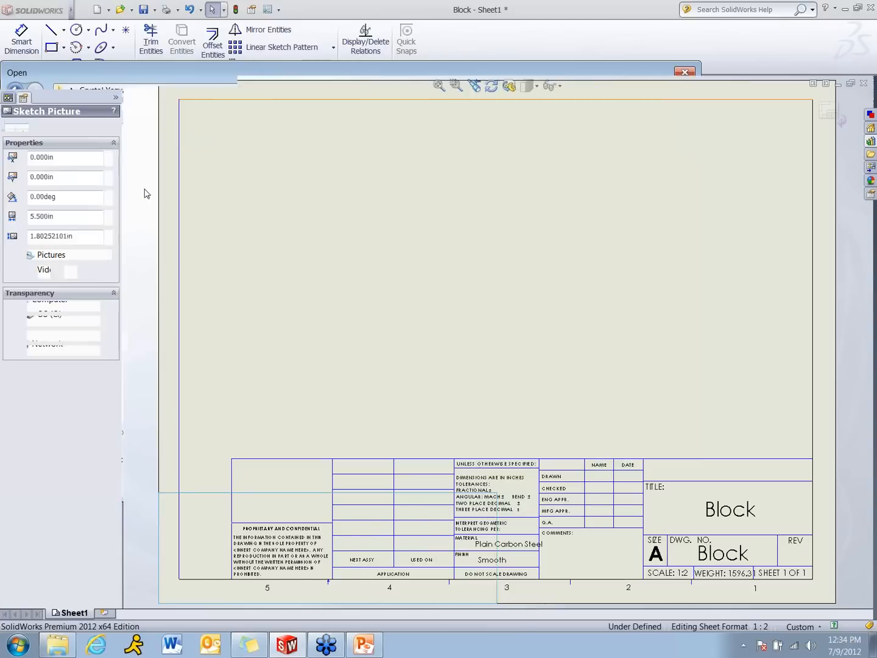
Scale the logo to about 1.52 by 0.50 in and place it inside the new box above the proprietary text
mouse_move(283, 521)
left_mouse_down()
mouse_move(296, 499)
mouse_move(365, 497)
left_mouse_up()
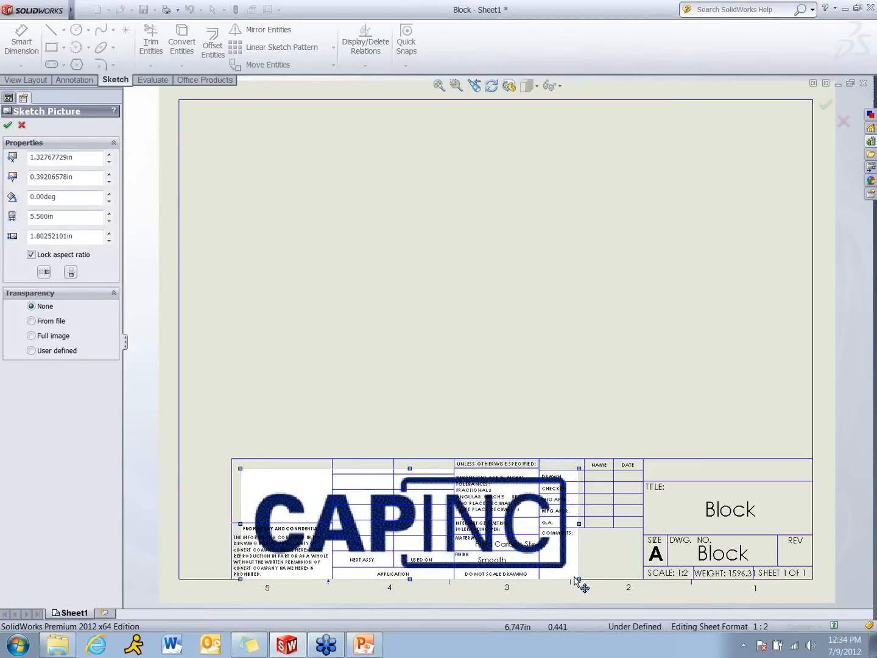
mouse_move(578, 578)
left_mouse_down()
mouse_move(359, 502)
mouse_move(302, 507)
left_mouse_up()
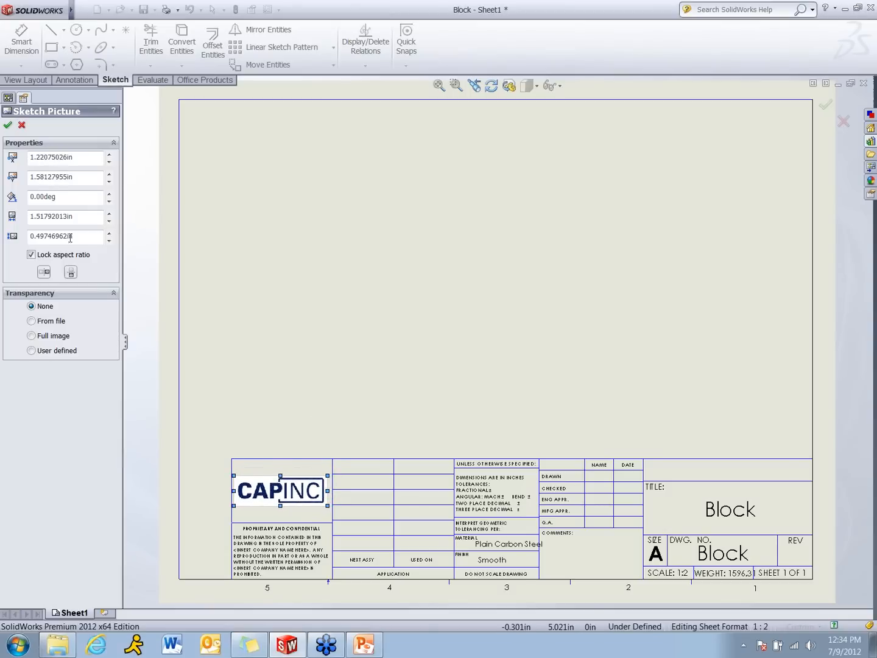
left_click(7, 126)
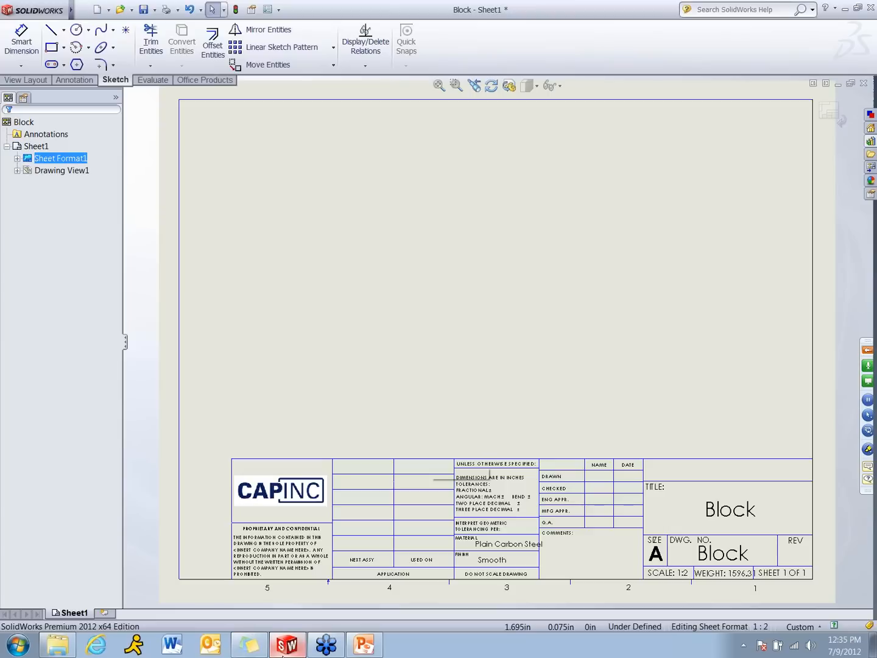
Open the note in the title block's DWG. NO. cell for editing and delete its file name text
mouse_move(284, 652)
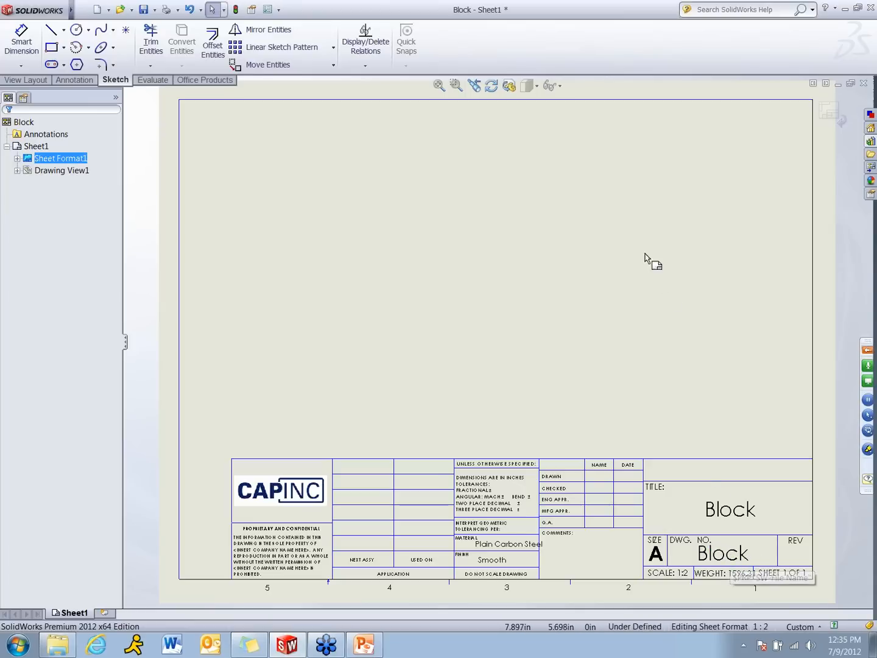
left_click(455, 85)
left_click_drag(622, 421, 871, 606)
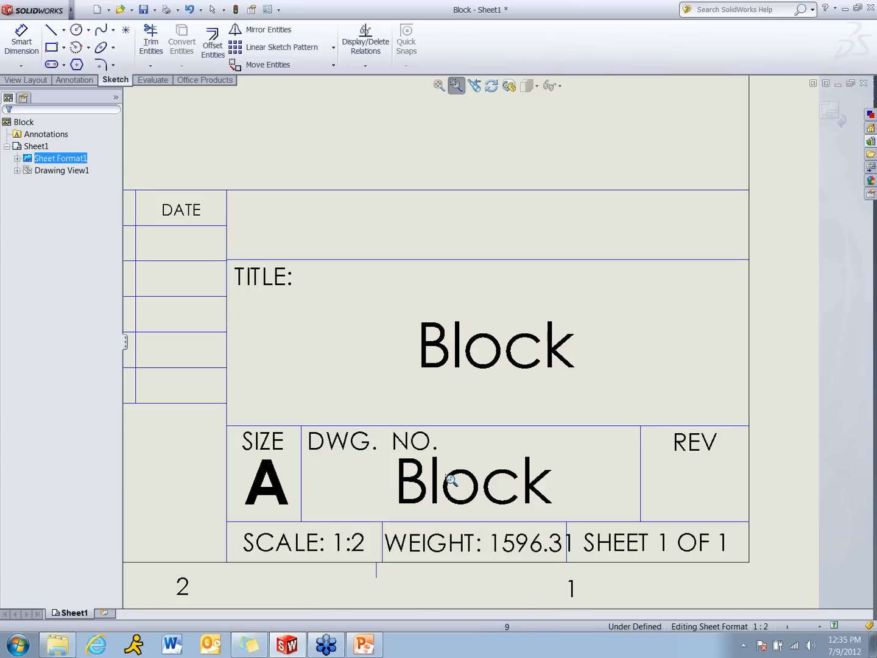
key("Escape")
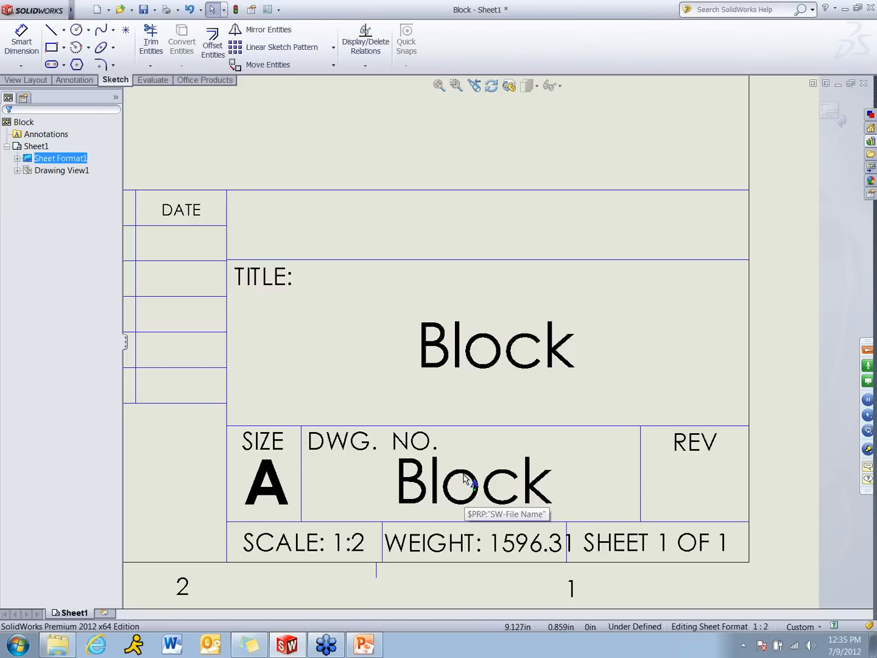
left_click(467, 477)
double_click(466, 478)
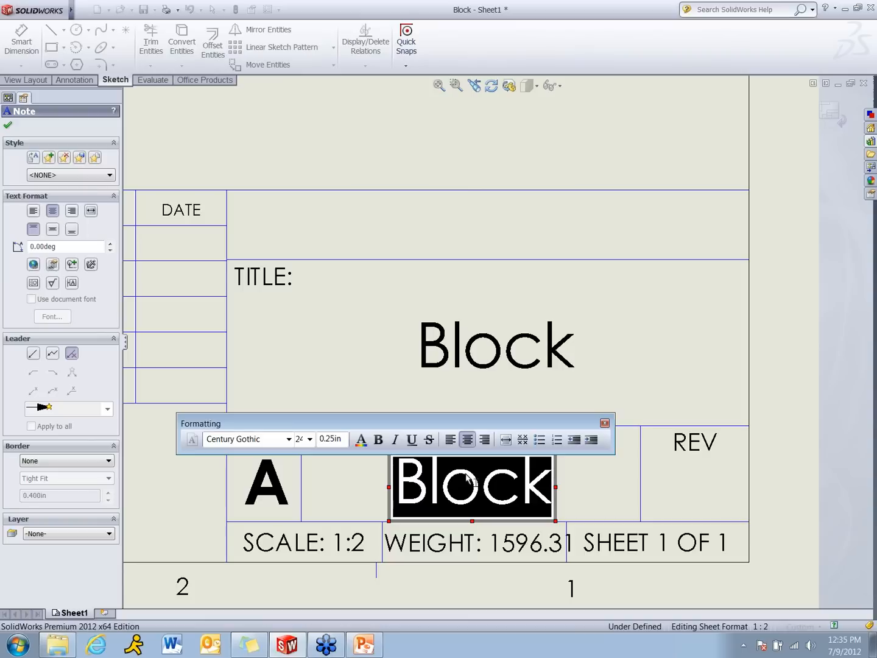
key("Delete")
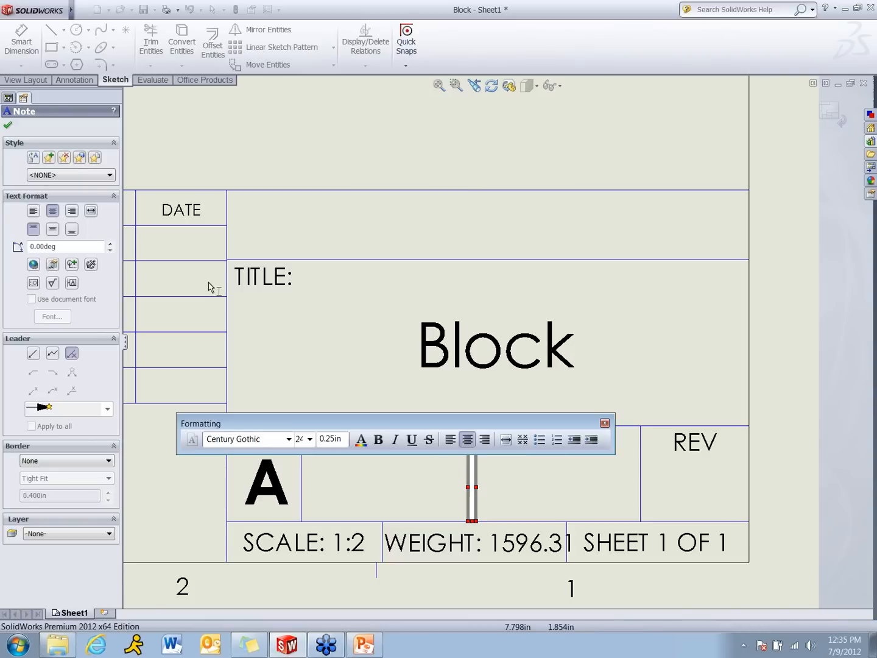
Link the DWG. NO. note to the PartNo property of the model in view specified in sheet properties
left_click(55, 268)
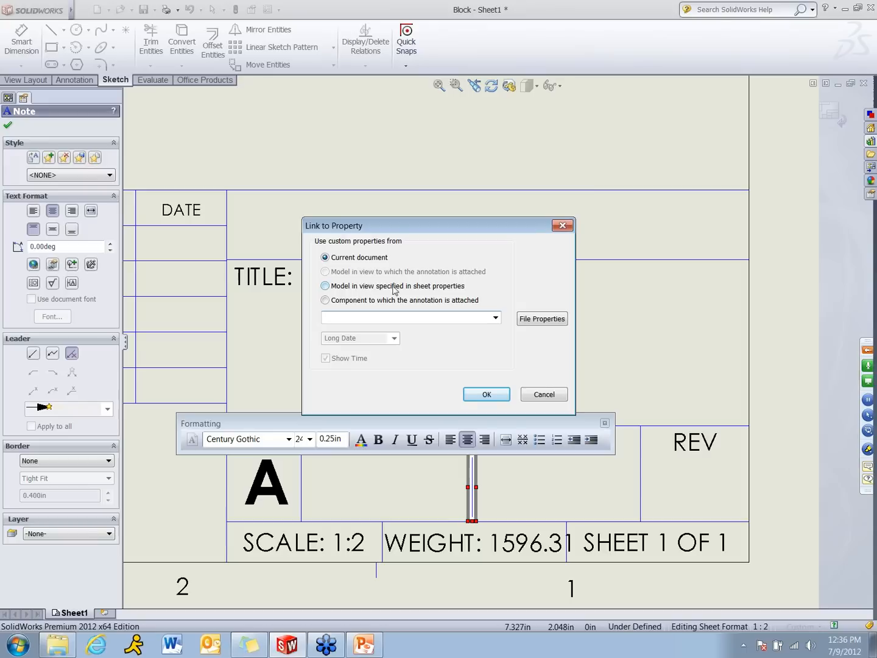
left_click(326, 285)
left_click(497, 318)
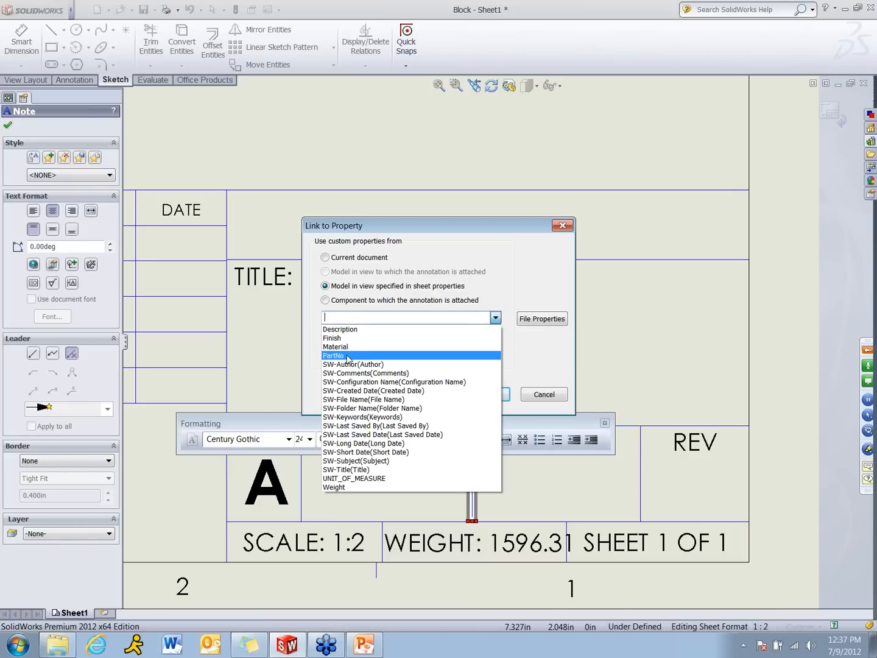
left_click(343, 356)
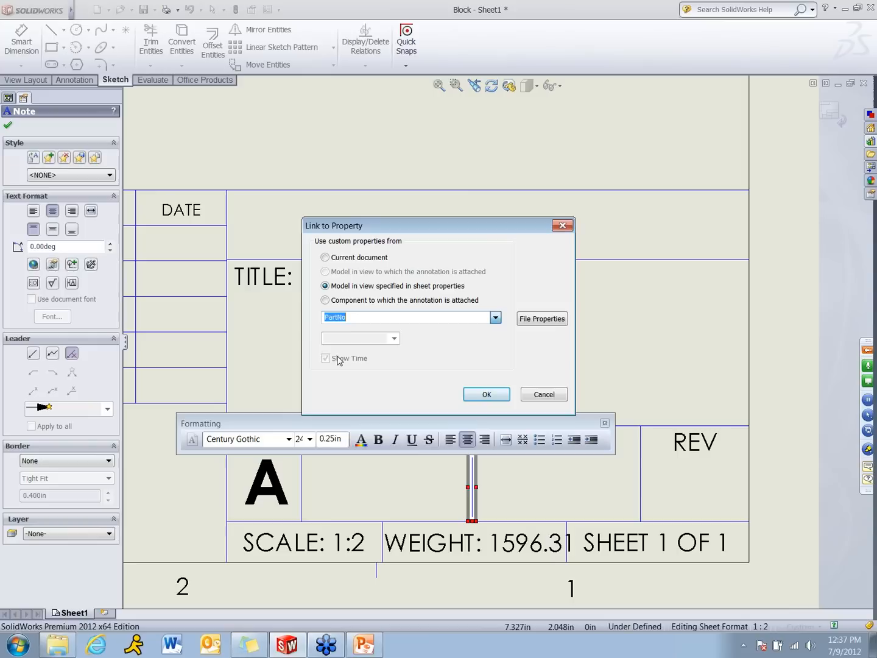
left_click(491, 395)
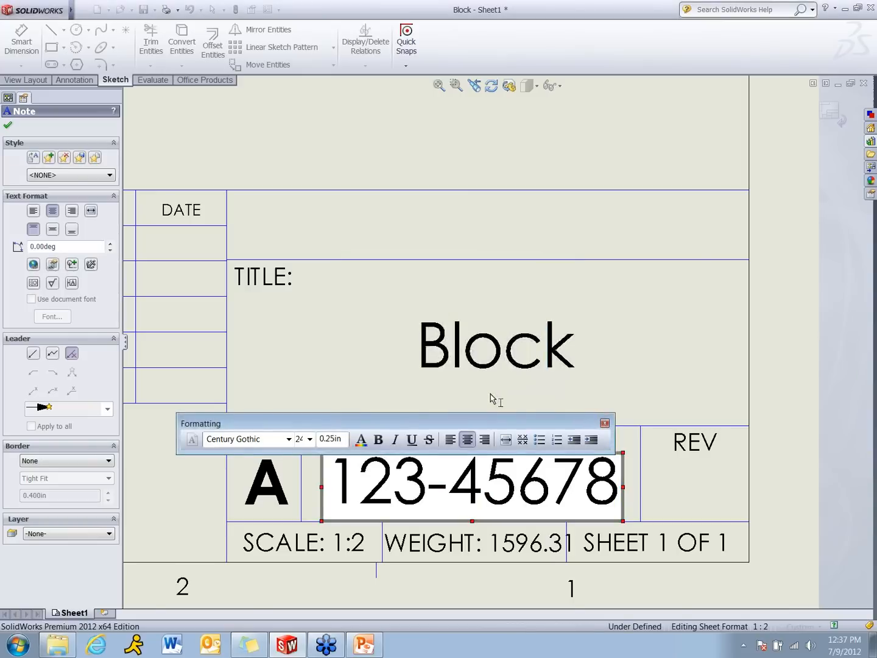
left_click(408, 173)
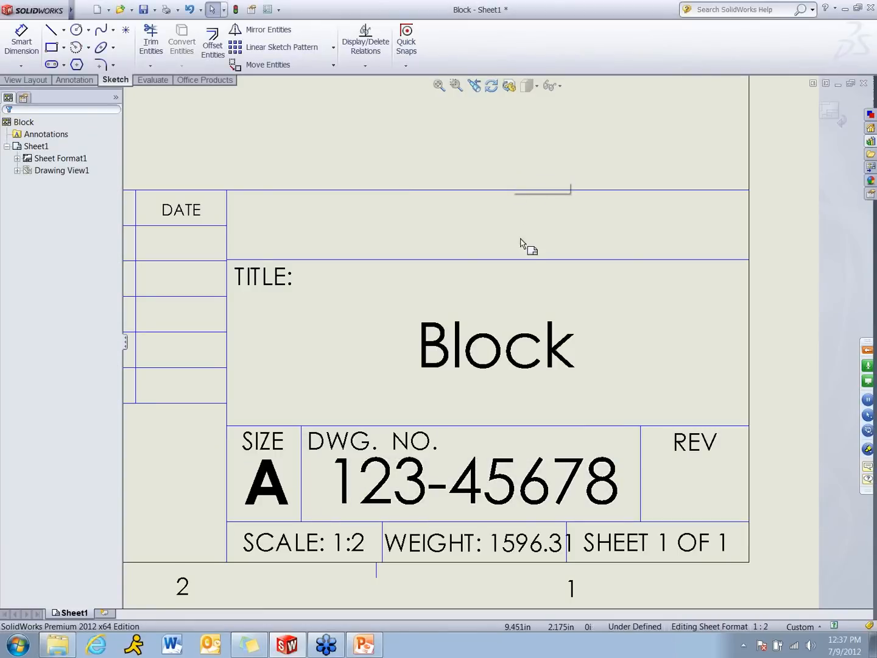
Reposition the Plain Carbon Steel note so it fits inside the MATERIAL cell, and return to editing the sheet
key("f")
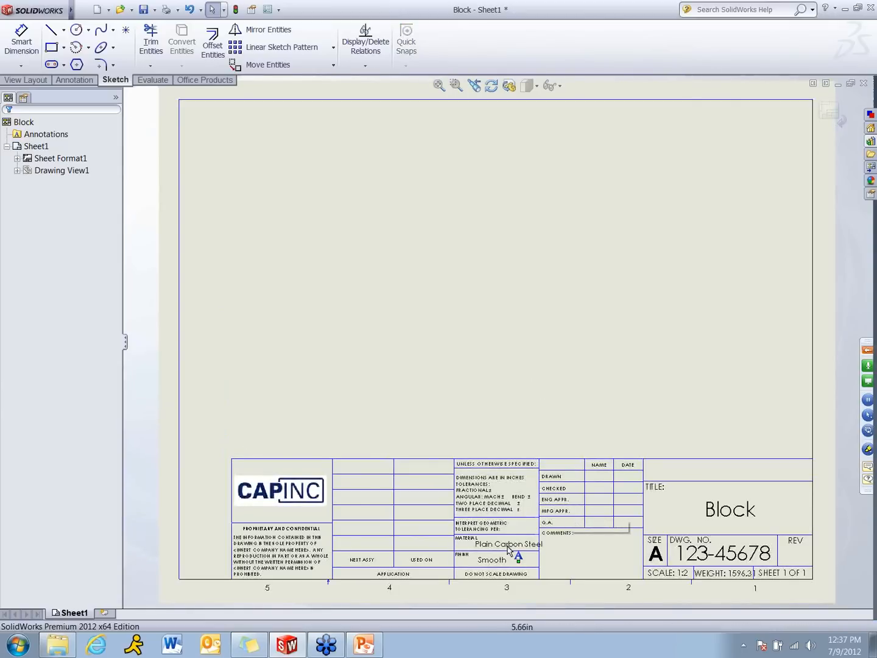
left_click_drag(509, 548, 501, 549)
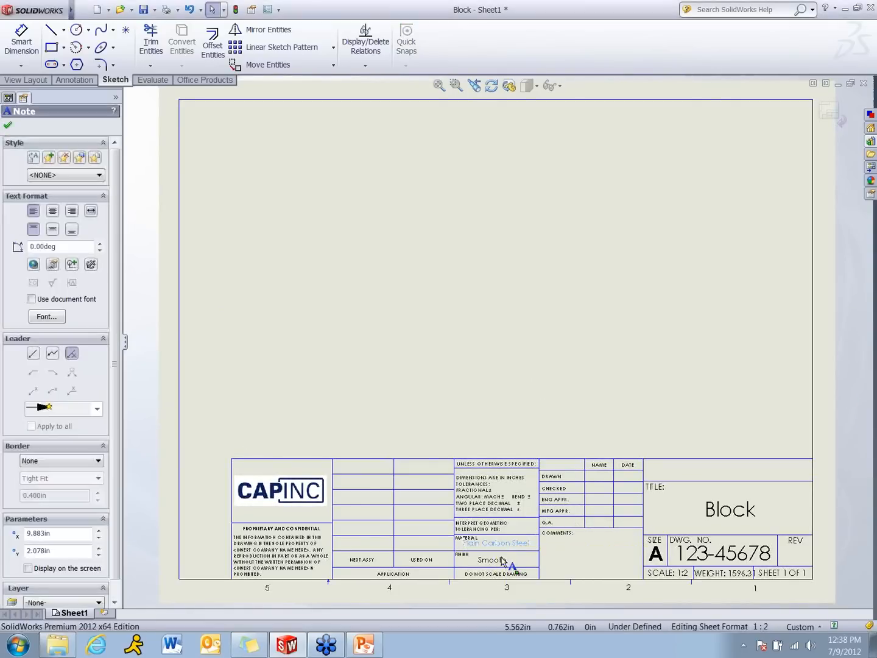
left_click_drag(501, 543, 501, 544)
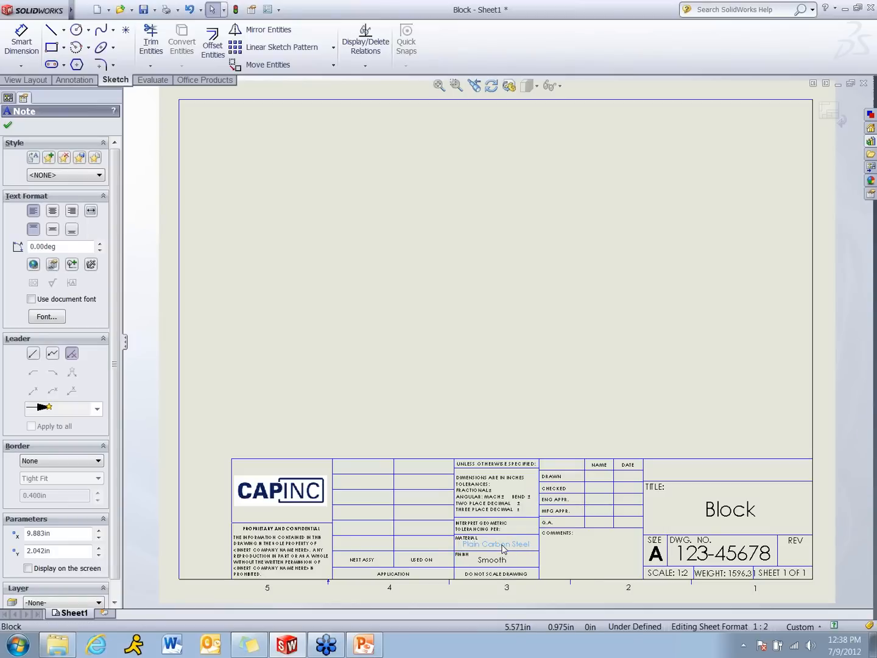
left_click(515, 417)
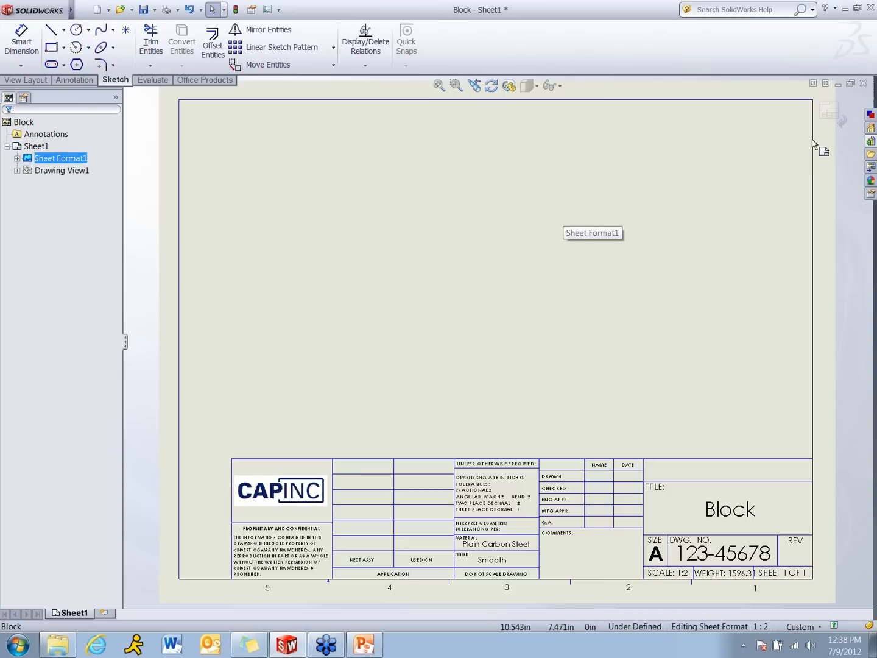
left_click(831, 112)
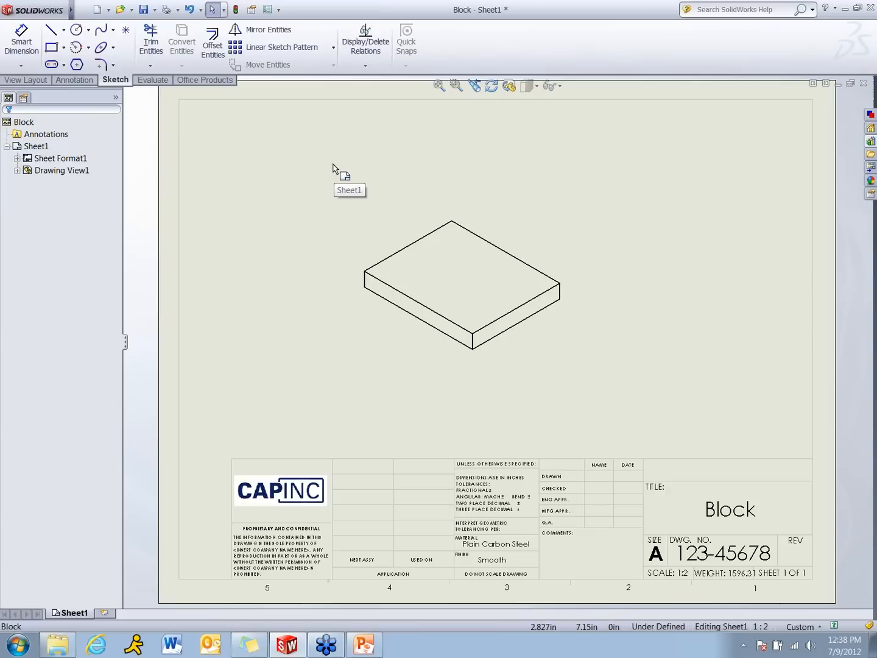
Open the drawing's document properties and select ANSI as the overall drafting standard
left_click(270, 10)
left_click(273, 119)
left_click(564, 150)
left_click(497, 170)
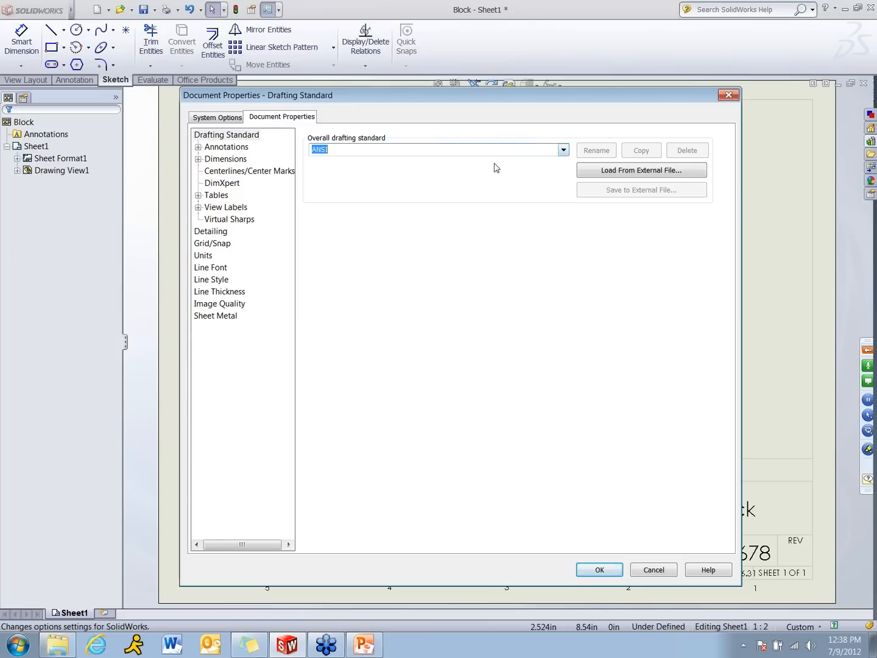
Set the drawing's unit system to MMGS (millimeter, gram, second) and apply the document properties
left_click(205, 255)
left_click(348, 172)
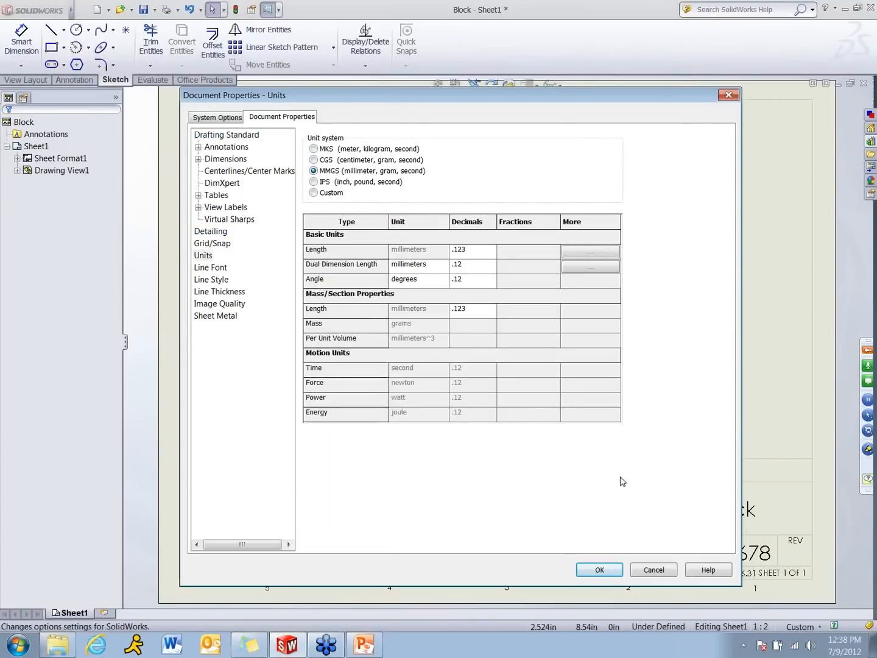
left_click(606, 570)
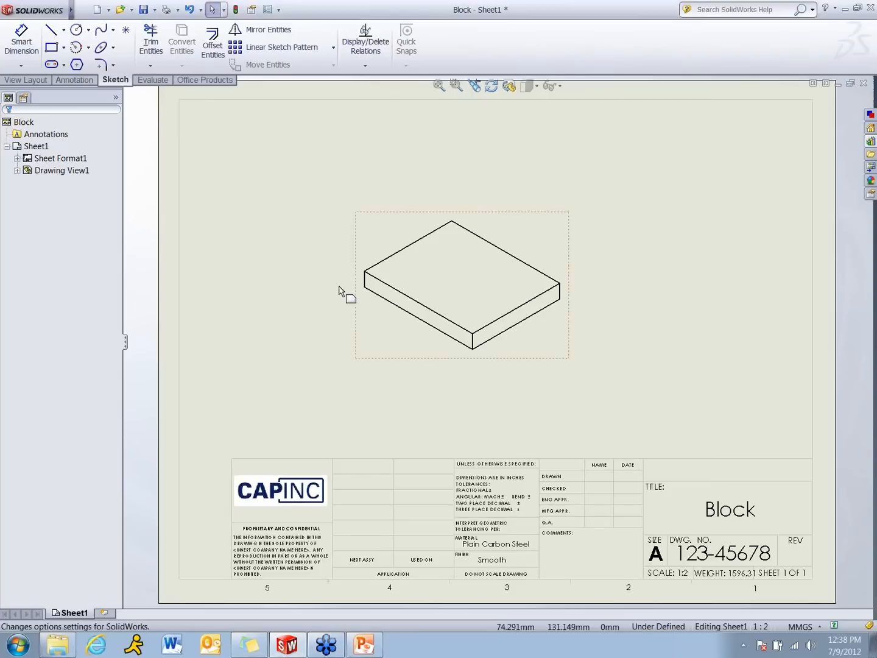
Open the drawing's custom file properties and add a DrawnBy text property with the value XXX
left_click(83, 10)
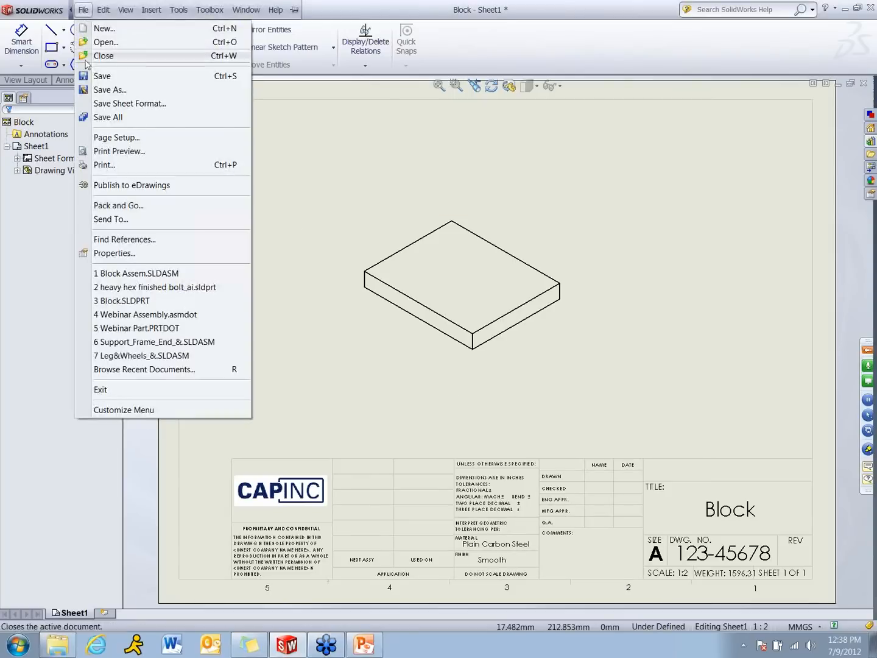
left_click(116, 253)
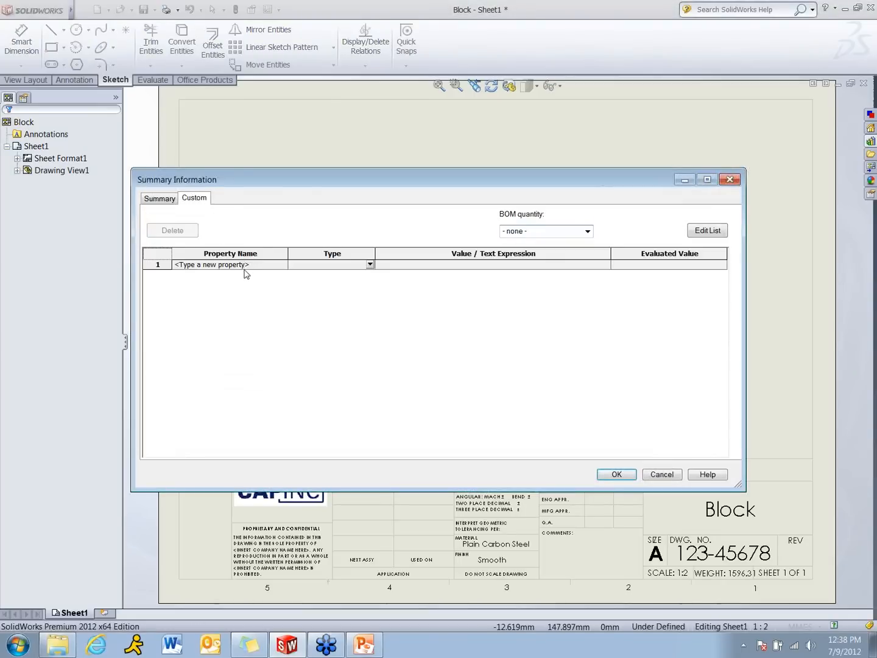
left_click(245, 268)
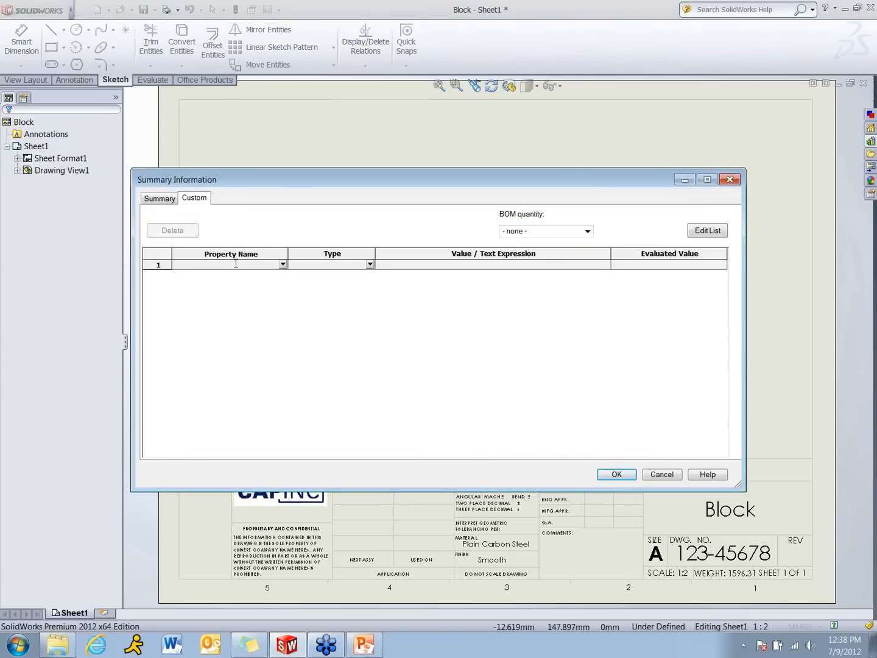
left_click(282, 265)
left_click_drag(282, 295, 282, 308)
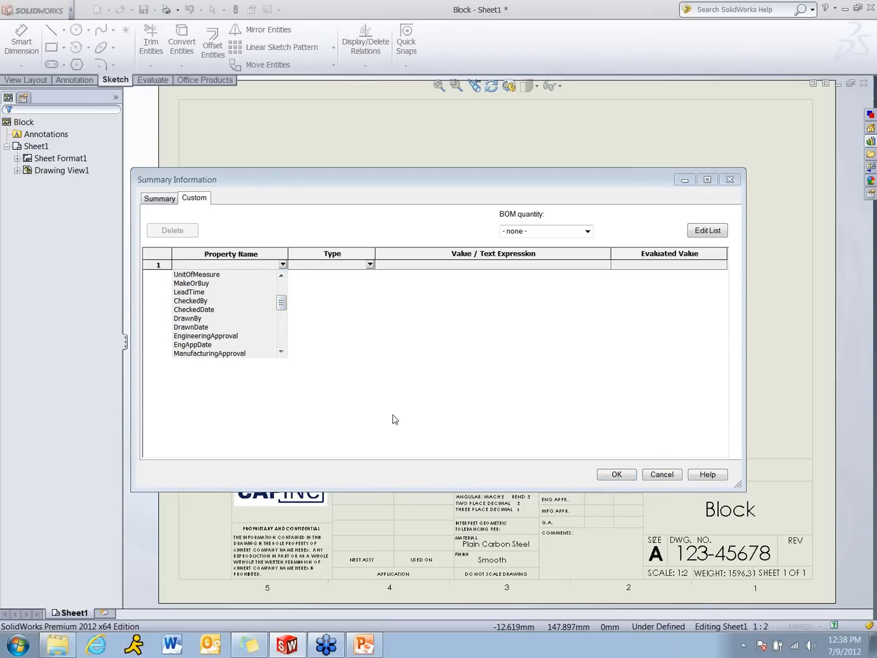
left_click(195, 319)
left_click(402, 266)
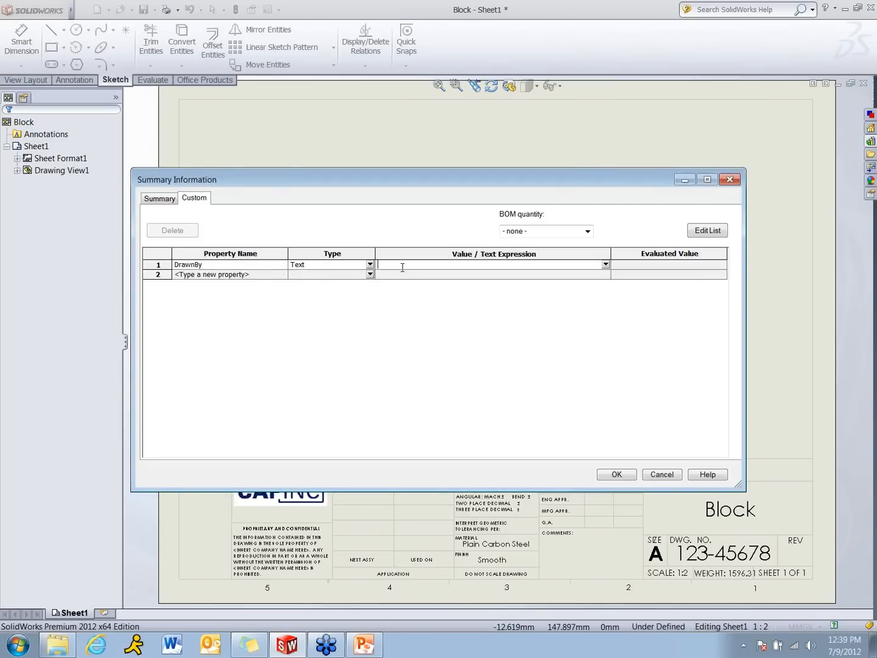
Add a DrawnDate text property with the value XX/XX/201X in the second row
left_click(254, 276)
left_click(283, 274)
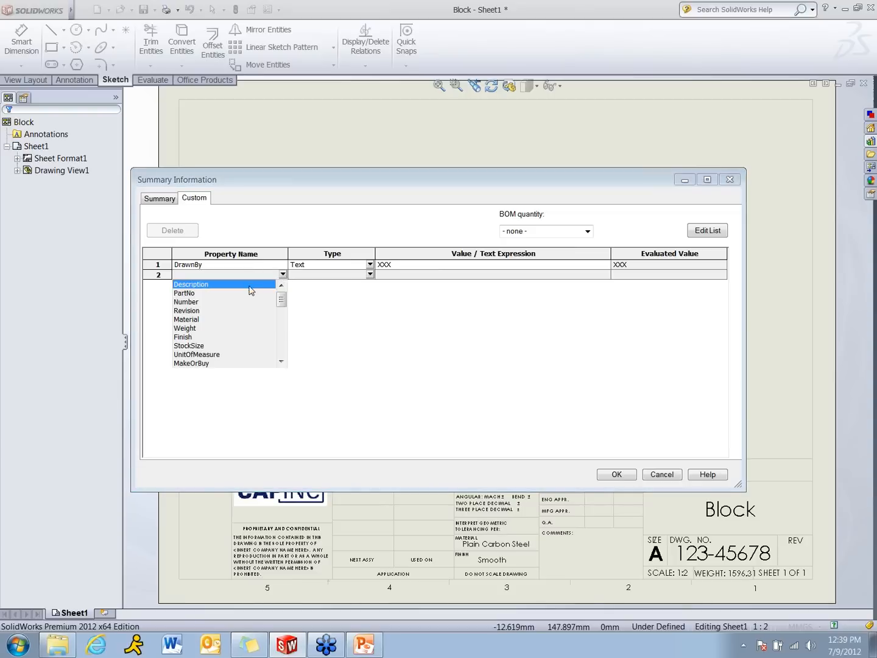
left_click_drag(285, 299, 284, 312)
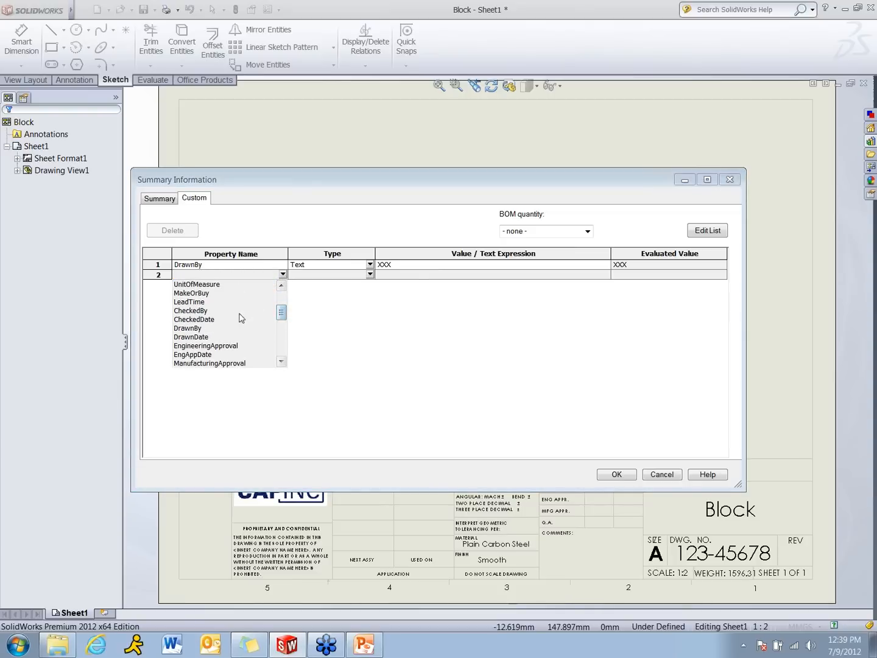
left_click(213, 338)
left_click(422, 275)
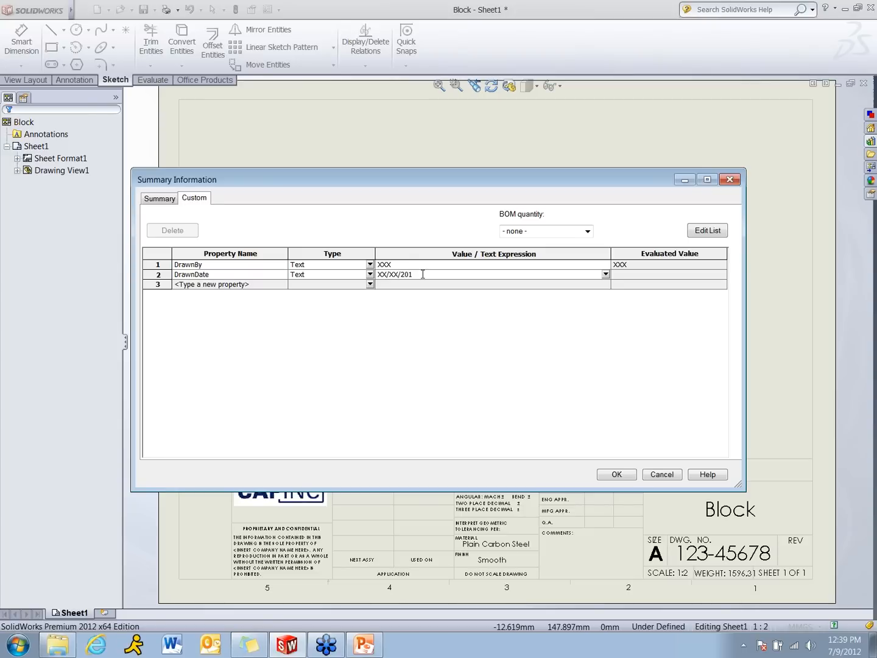
type("XX/XX/201x")
key("BackSpace")
type("X")
Add a Revision text property in the third row and set its value to 00
left_click(271, 284)
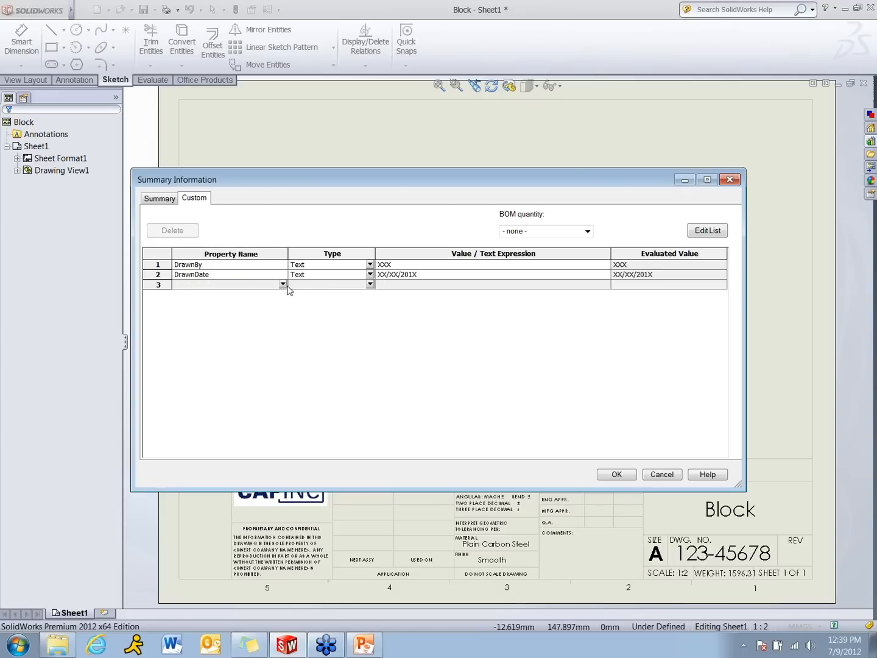
left_click(282, 285)
left_click(227, 320)
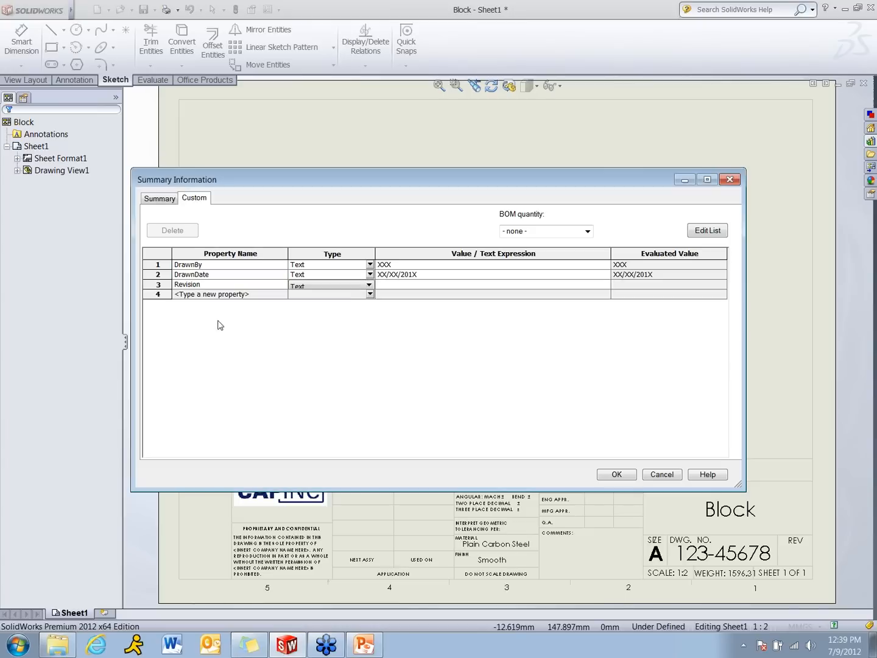
left_click(396, 285)
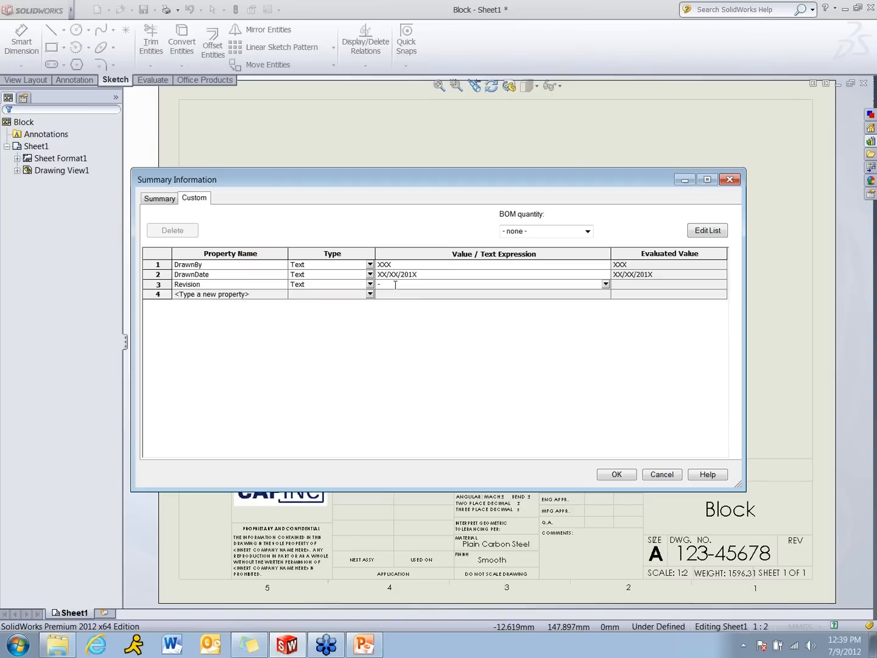
left_click(244, 295)
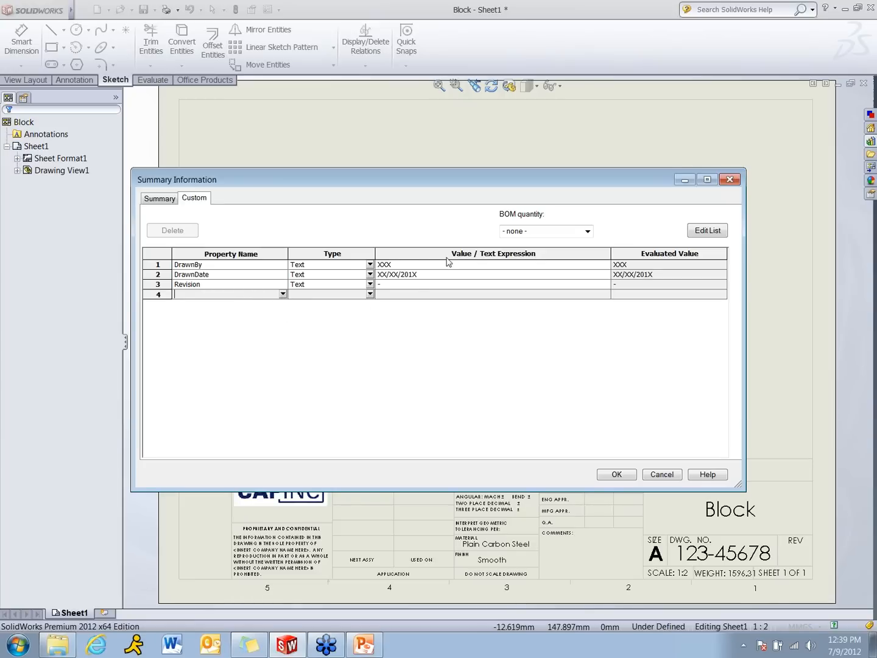
left_click(403, 282)
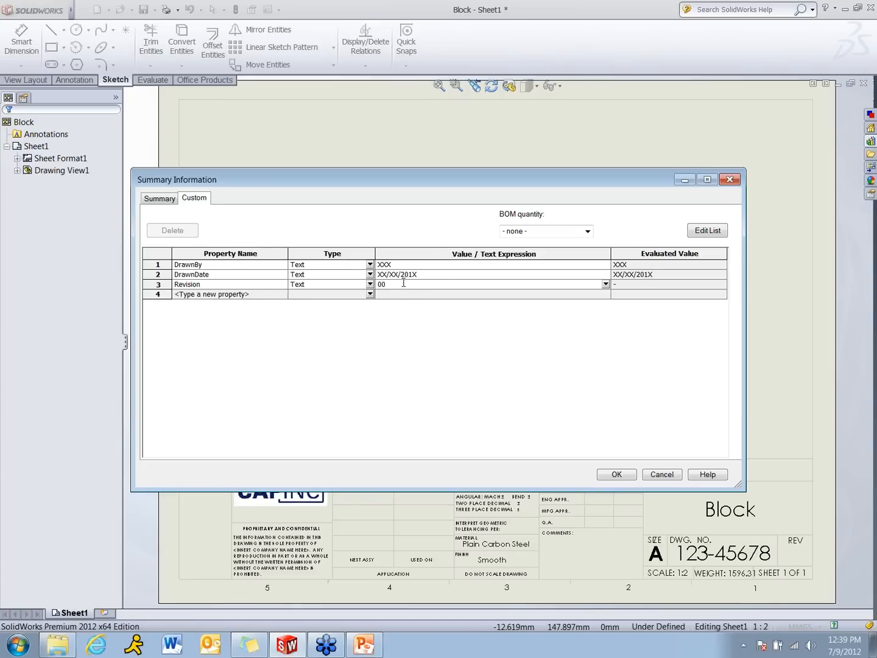
Add a CheckedBy text property with the value XXX in the fourth row
left_click(229, 294)
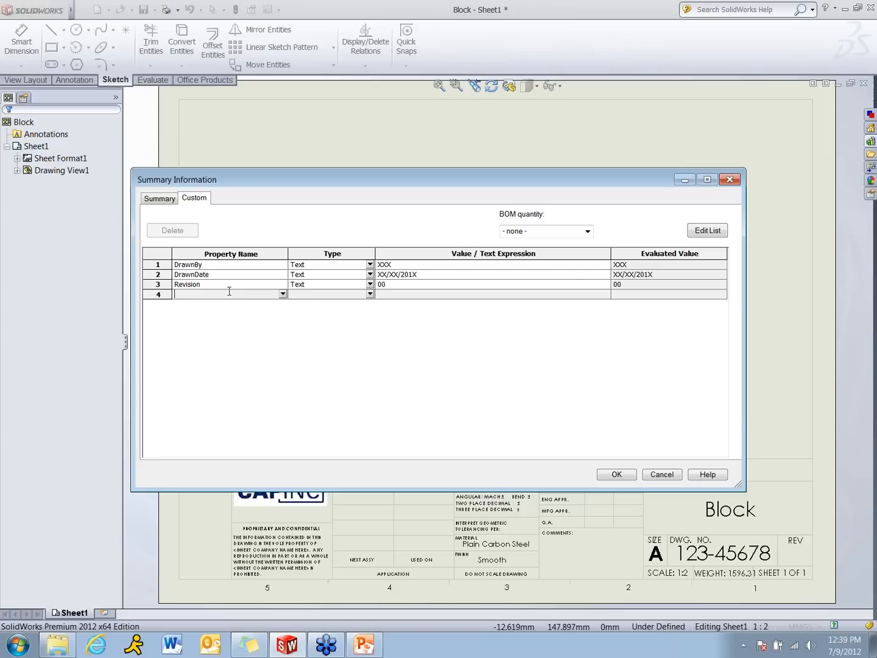
left_click(282, 293)
left_click_drag(282, 306, 282, 339)
left_click(191, 339)
left_click(424, 294)
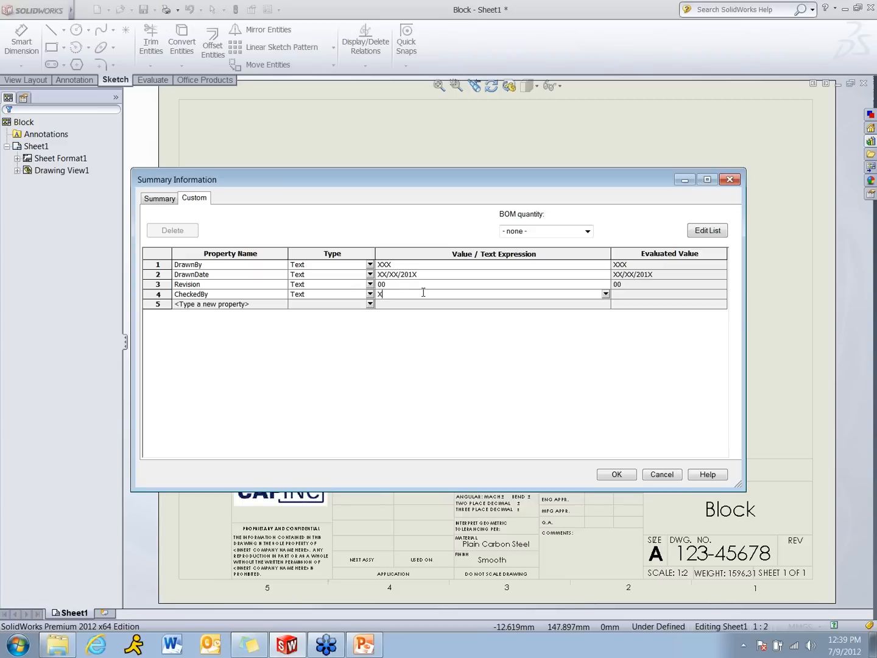
Add a CheckedDate text property with the value XX/XX/201X and apply the custom properties to the drawing
left_click(279, 305)
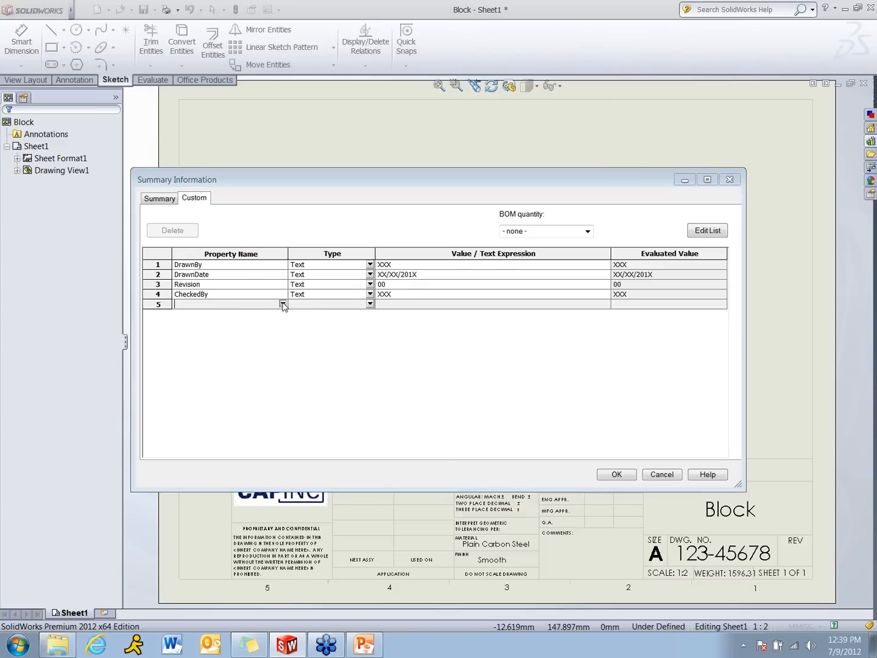
left_click(282, 304)
scroll(283, 339, "down", 3)
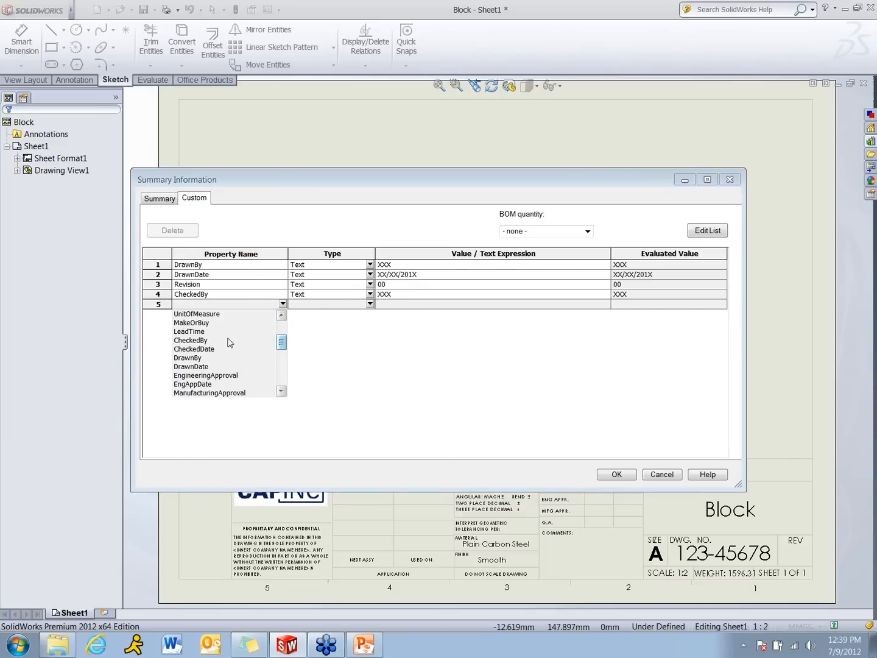
left_click(194, 349)
left_click(392, 303)
type("XX/XX/201X")
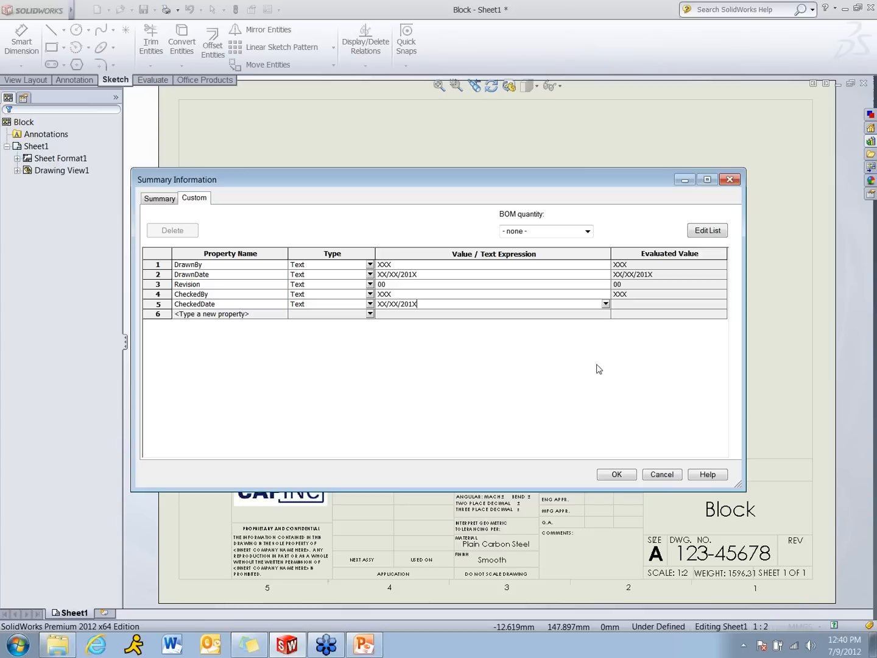
key("Return")
left_click(617, 474)
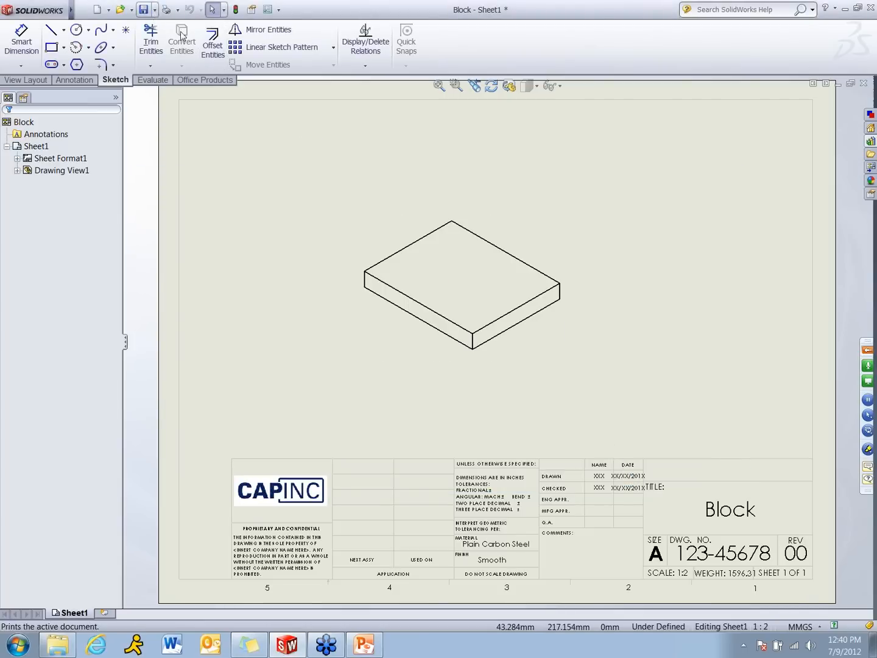
Edit the sheet format and shift the NAME column's left border, both XXX notes and the NAME heading left in the title block
right_click(400, 152)
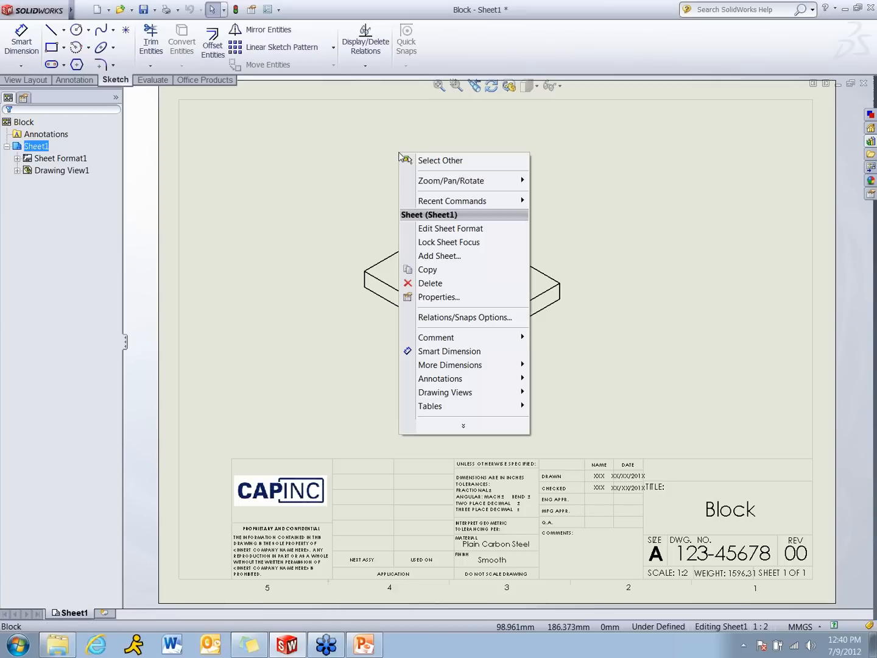
left_click(499, 230)
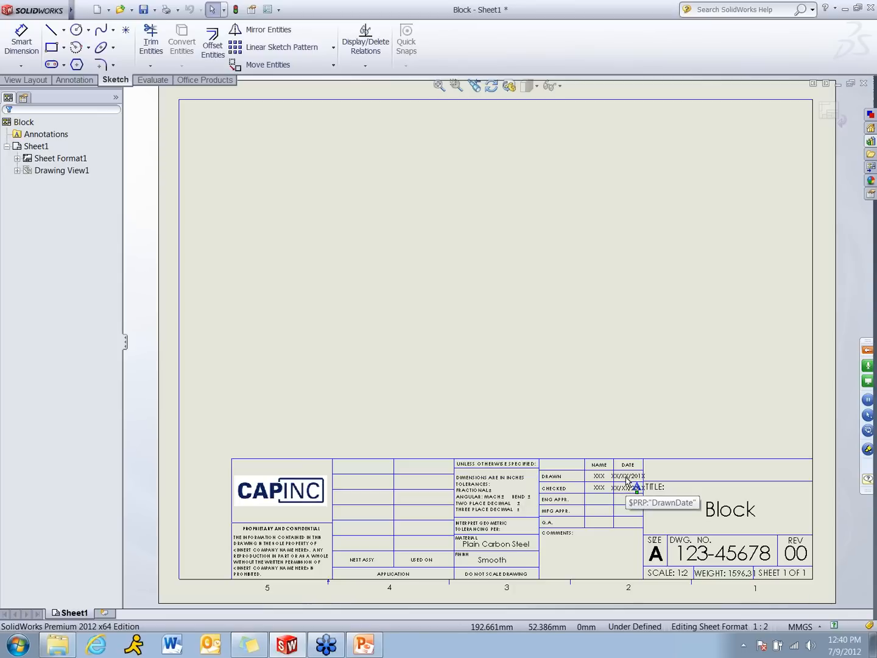
left_click(457, 85)
left_click_drag(528, 428, 699, 582)
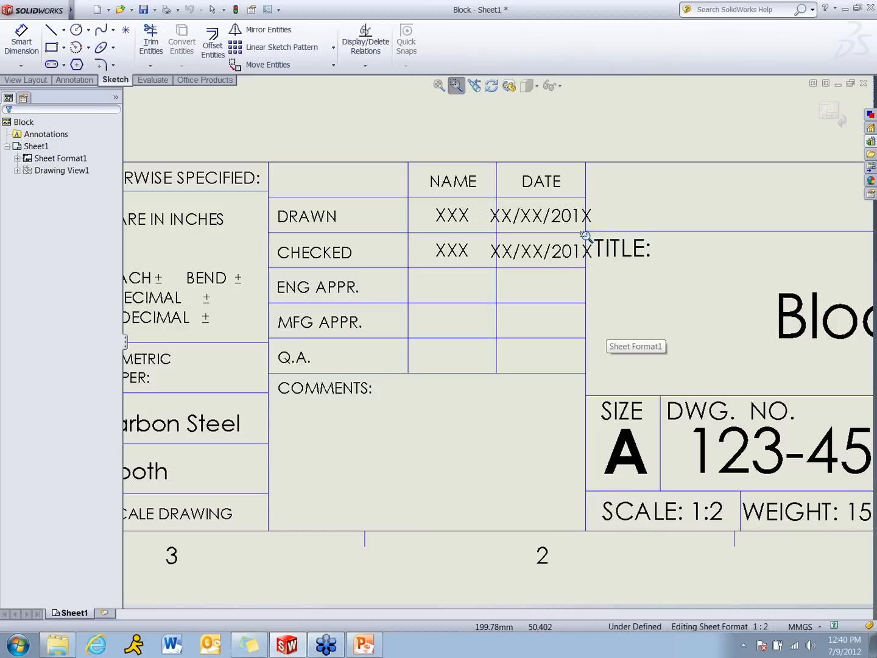
key("Escape")
mouse_move(409, 212)
left_mouse_down()
mouse_move(378, 215)
mouse_move(406, 218)
left_mouse_up()
key("Escape")
left_click_drag(452, 250, 409, 255)
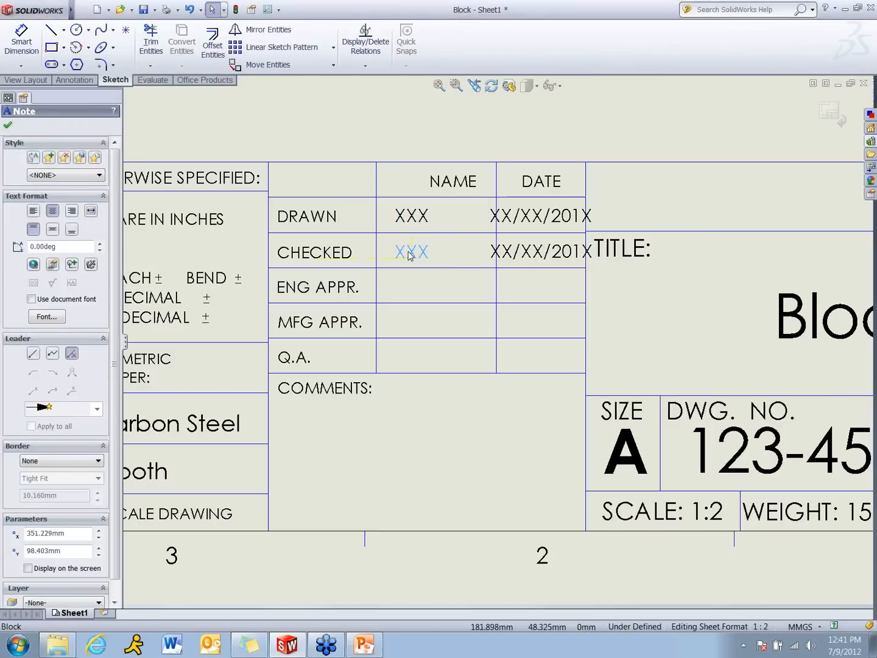
left_click_drag(453, 186, 412, 189)
Move the line between NAME and DATE left, and recenter both date notes and the DATE heading in the widened column
left_click_drag(495, 194, 449, 191)
left_click_drag(516, 212, 493, 212)
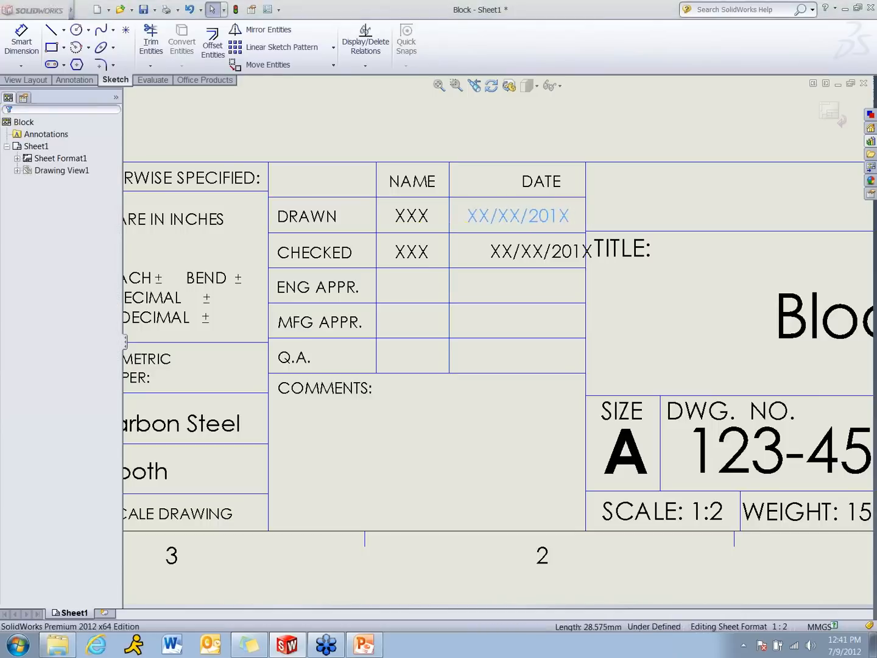
left_click_drag(542, 260, 519, 261)
left_click_drag(542, 182, 518, 183)
left_click(528, 129)
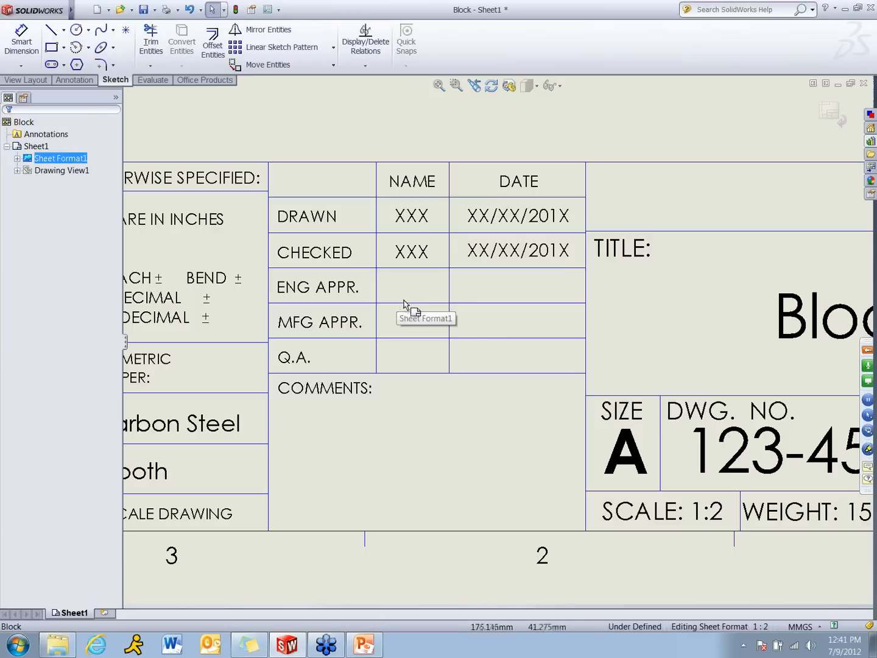
Delete the 00 revision note from the title block's REV cell
key("f")
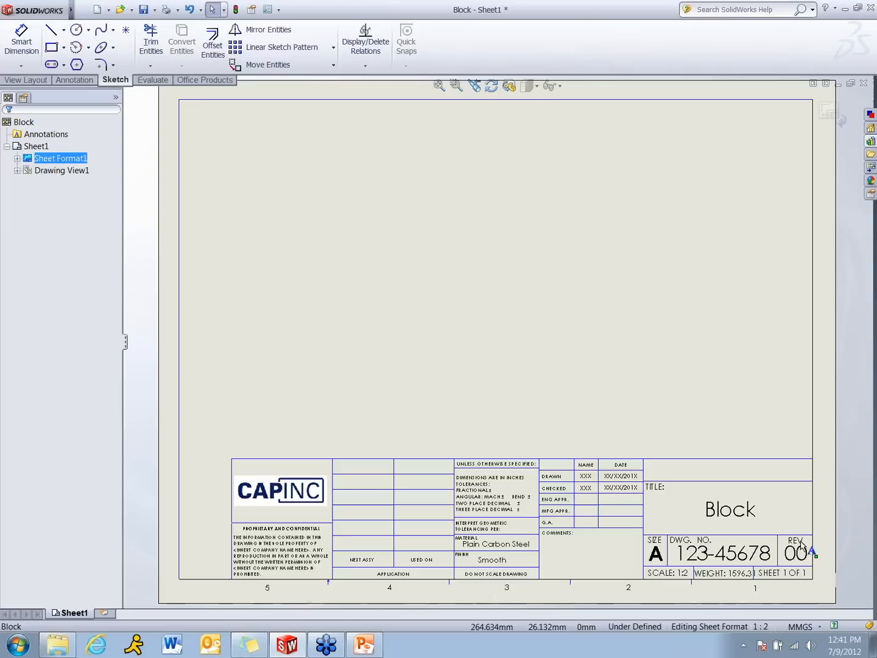
left_click(457, 84)
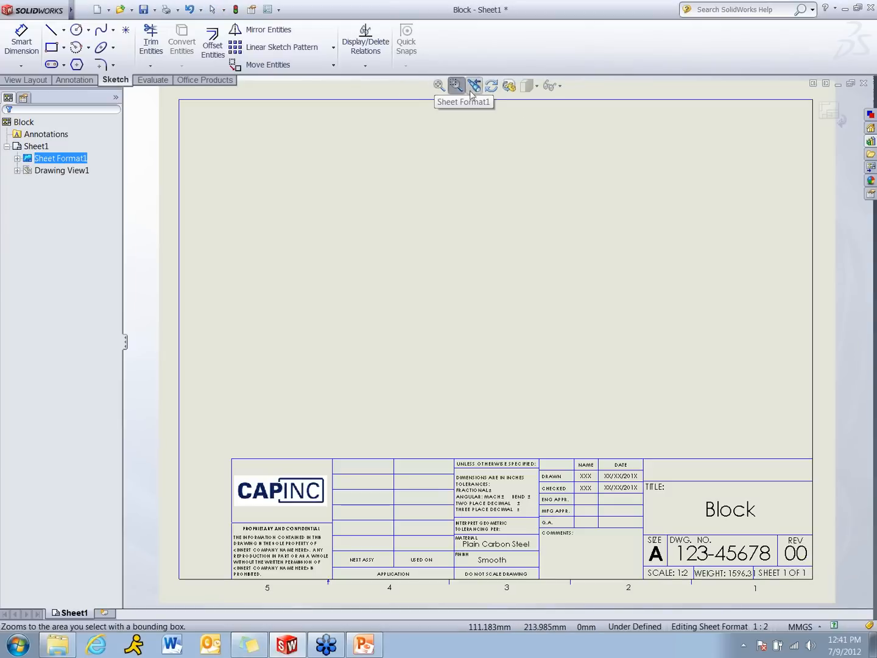
left_click_drag(776, 507, 823, 586)
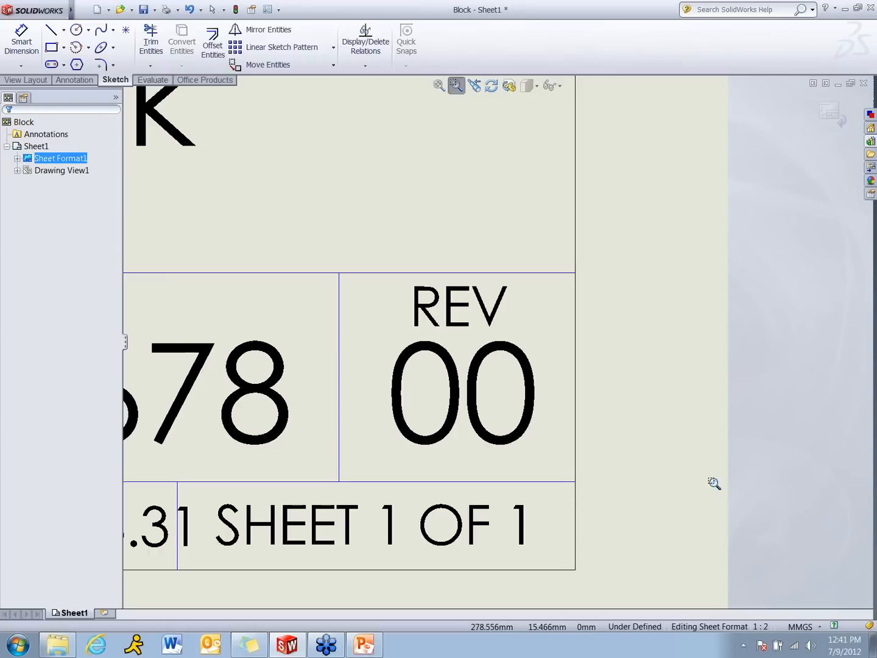
key("Escape")
left_click(477, 407)
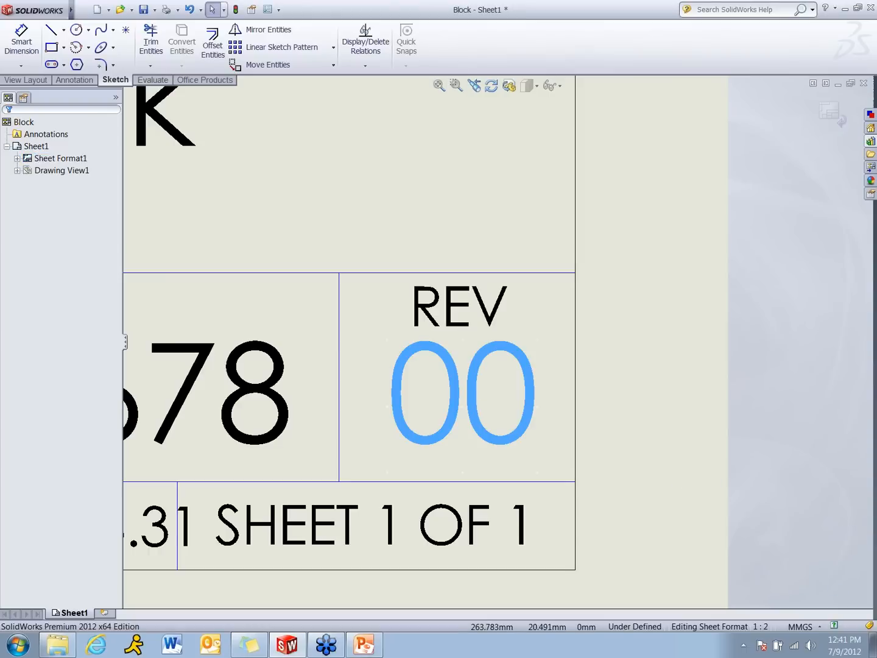
key("Delete")
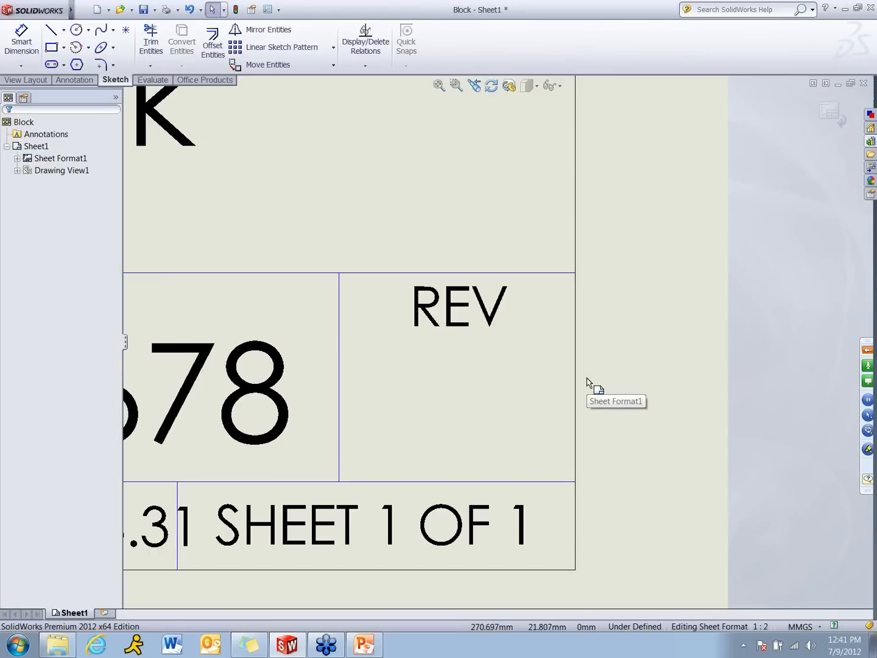
Add a note in the title block's REV cell linked to the current document's Revision property, and center it under the REV heading
left_click(596, 382)
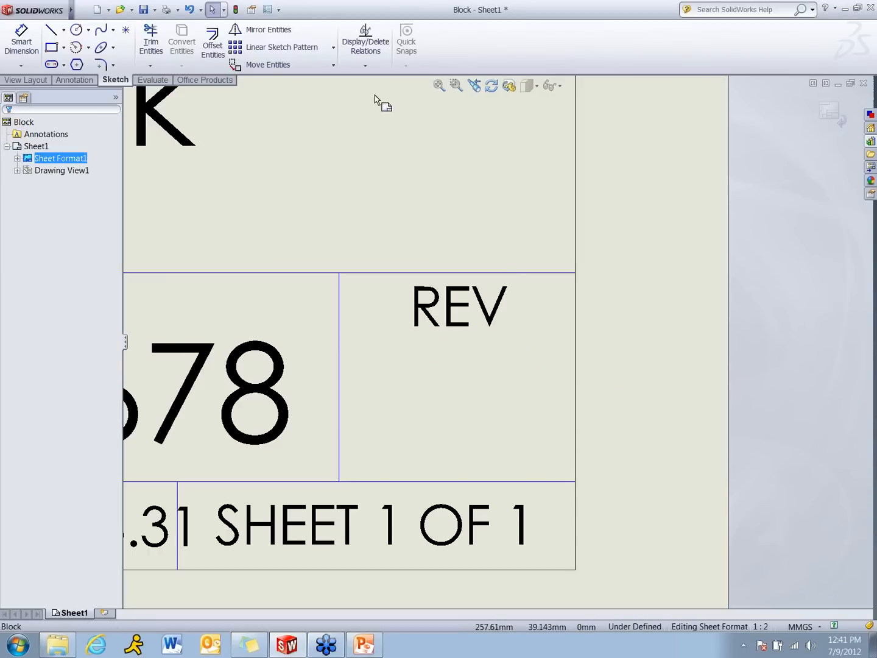
left_click(90, 83)
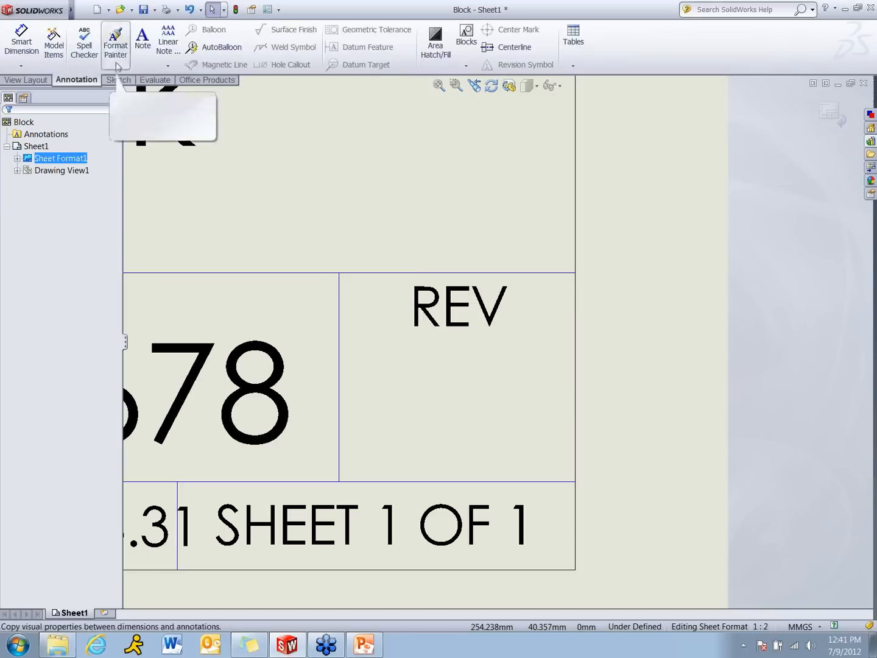
left_click(150, 46)
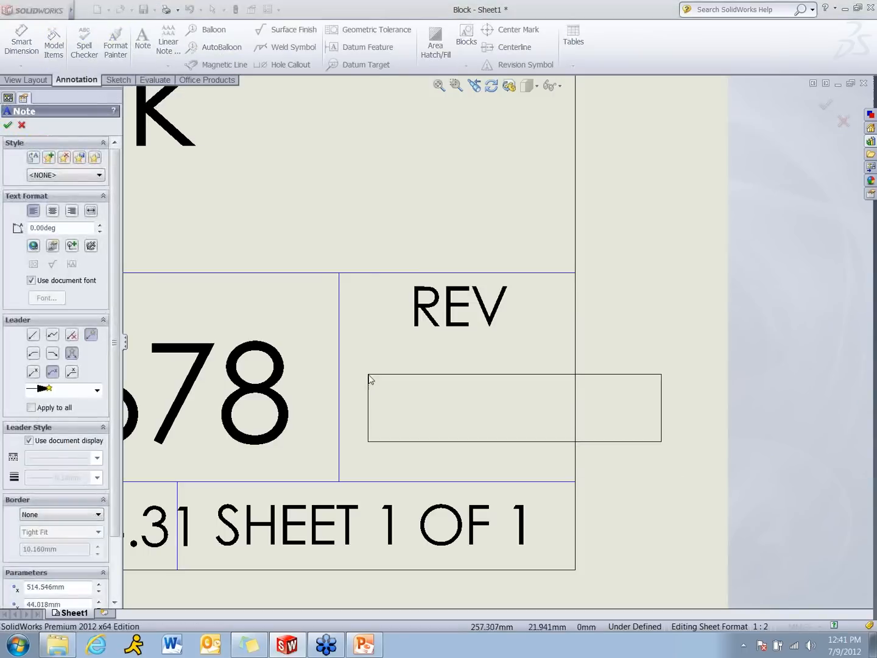
left_click(369, 370)
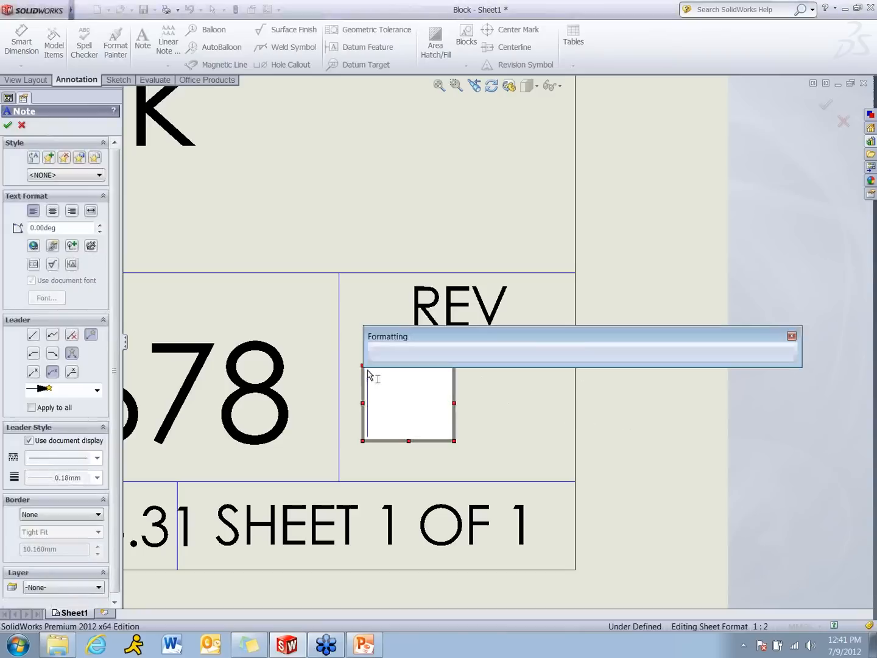
left_click(54, 247)
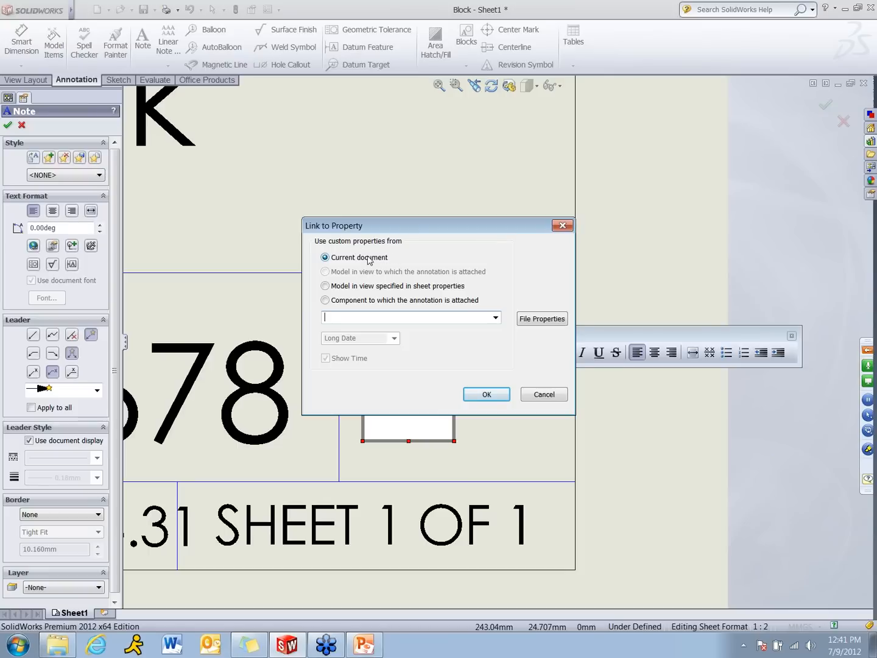
left_click(495, 318)
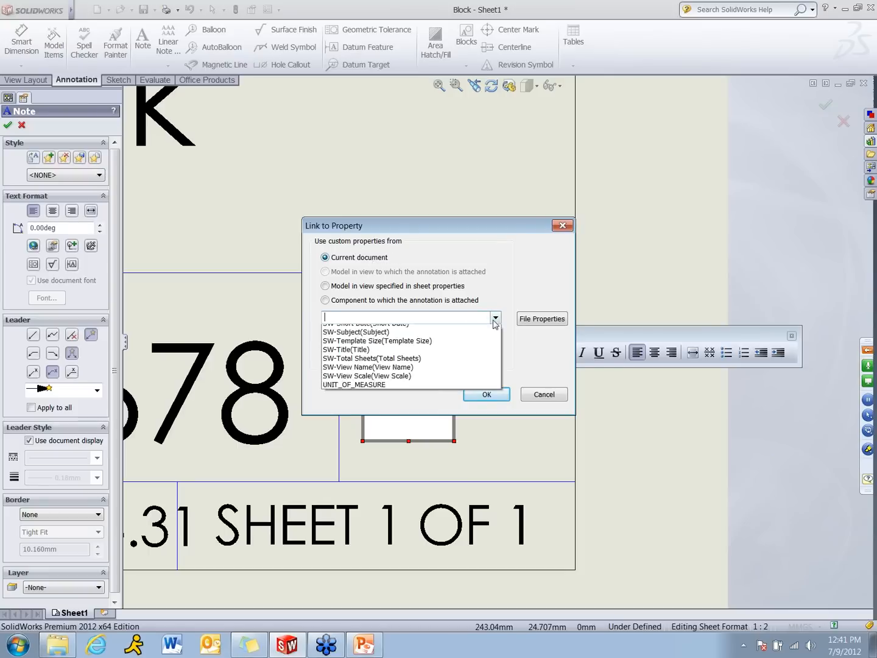
left_click(409, 364)
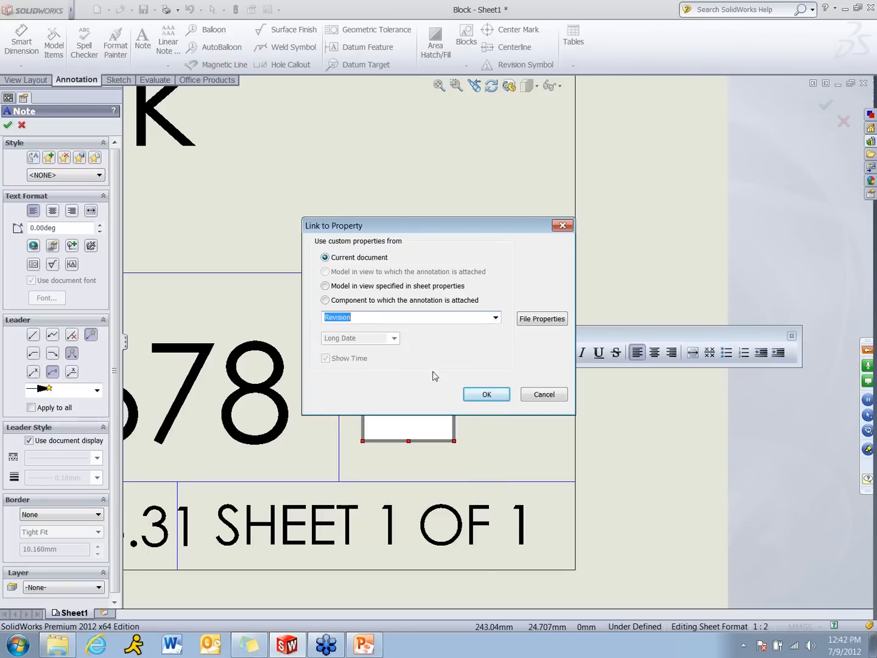
left_click(481, 395)
left_click(618, 429)
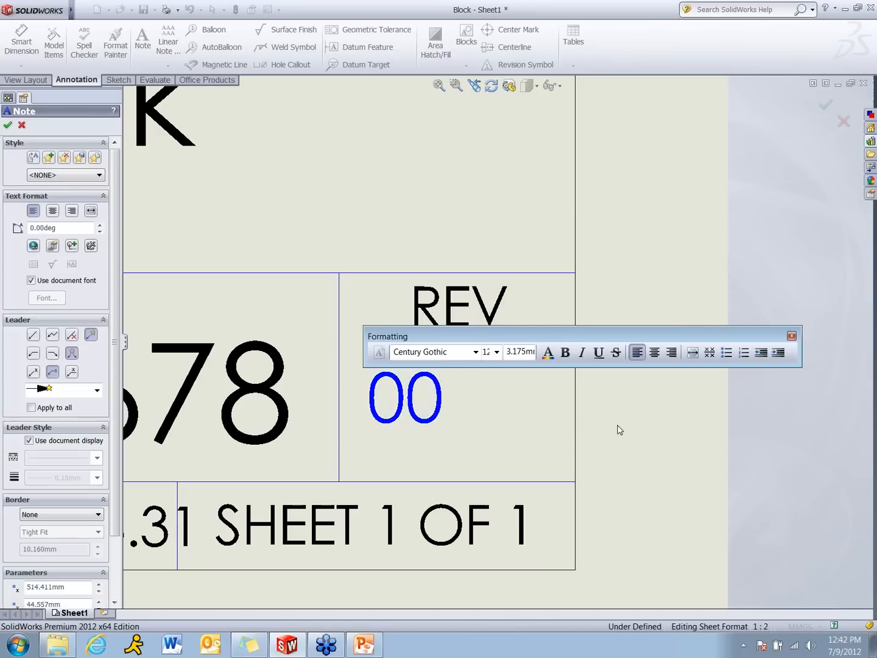
key("Escape")
left_click_drag(393, 408, 450, 401)
left_click(428, 194)
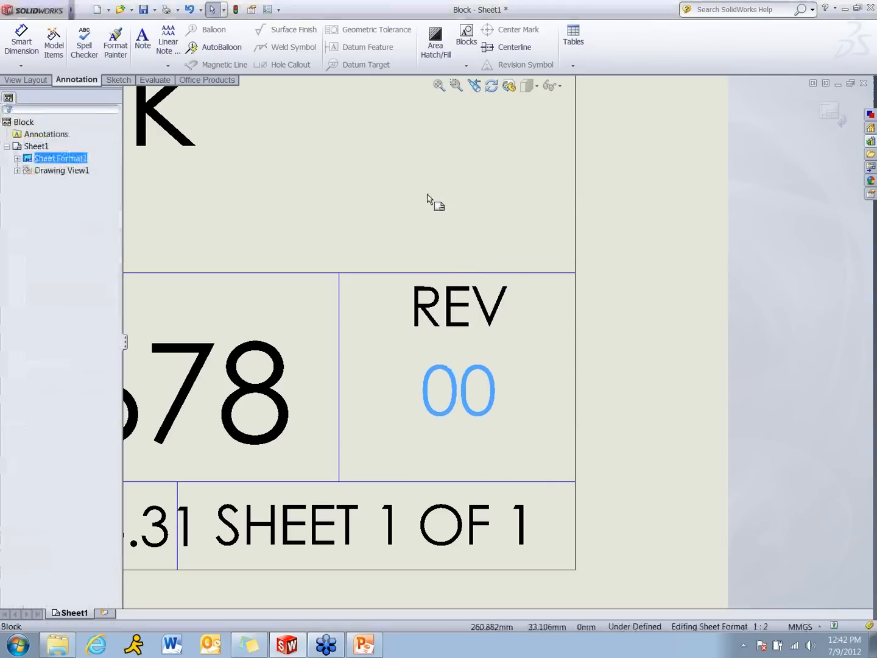
Define a title block table and add the DrawnBy, DrawnDate, CheckedBy and CheckedDate notes as its editable text fields
key("f")
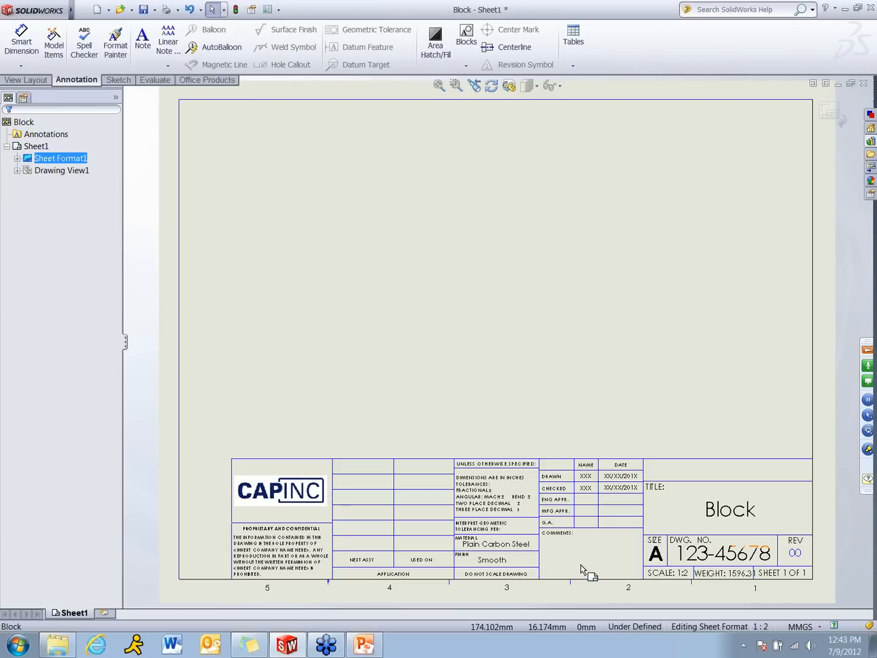
right_click(561, 393)
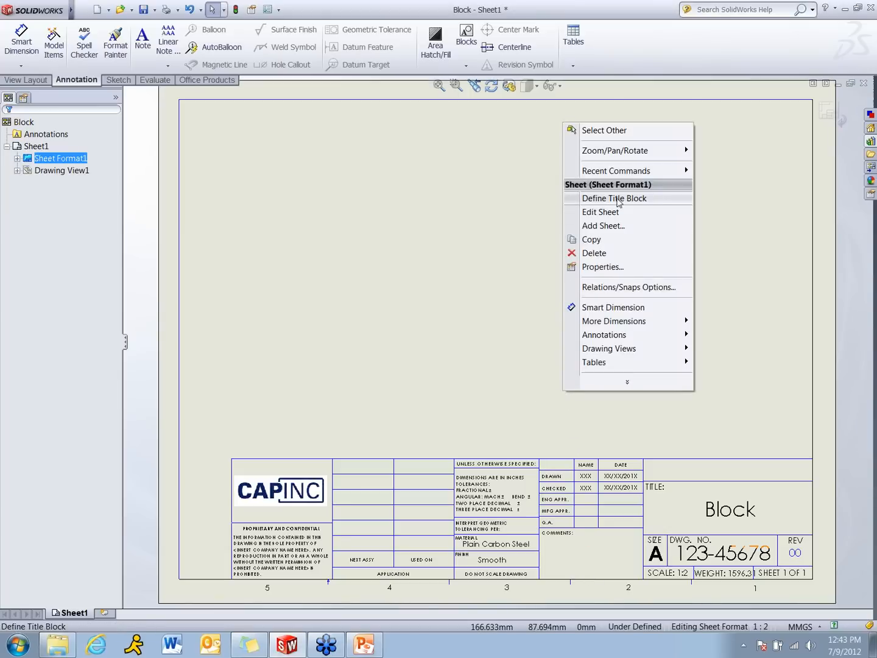
left_click(648, 198)
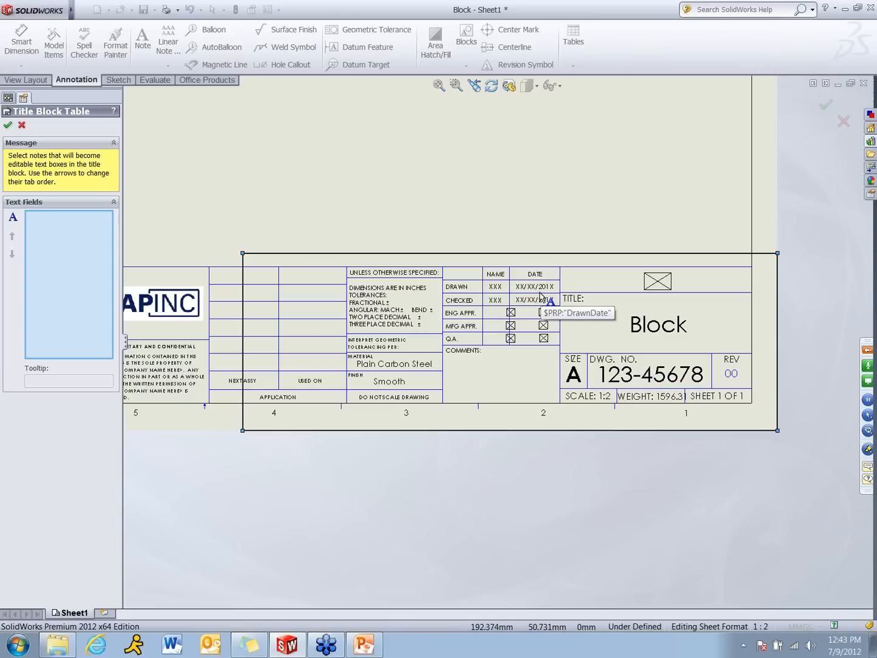
left_click(497, 286)
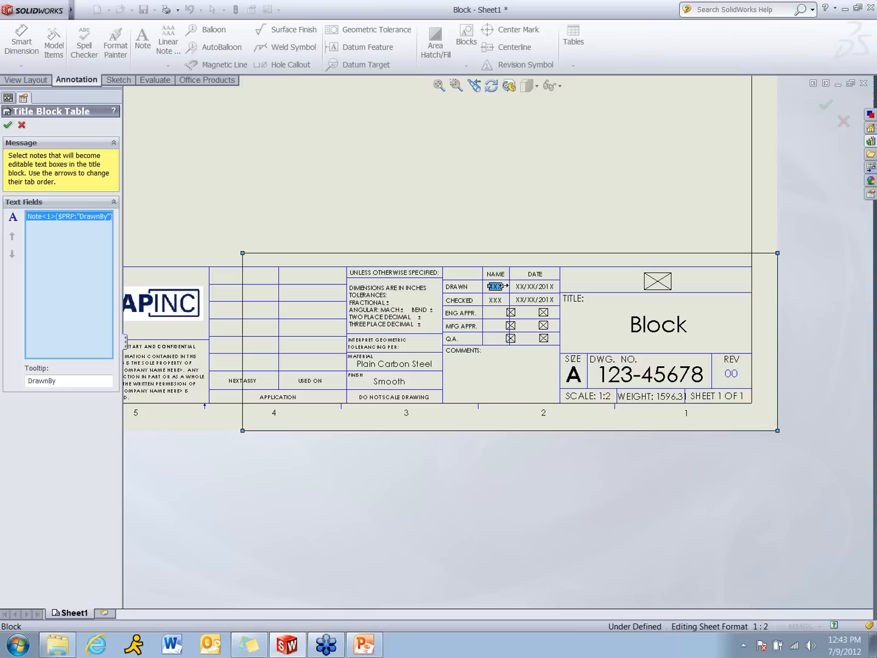
left_click(535, 285)
left_click(495, 300)
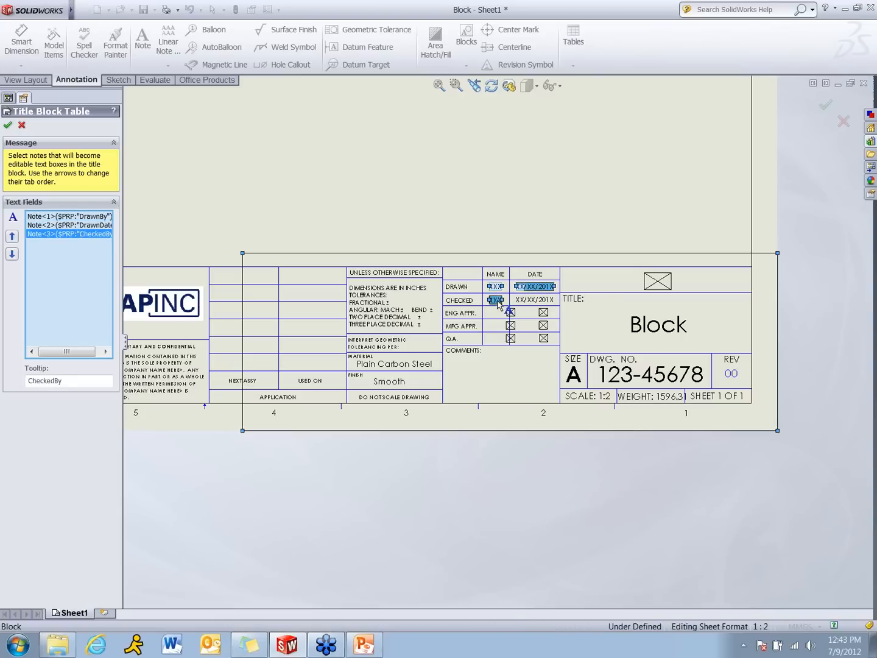
left_click(523, 300)
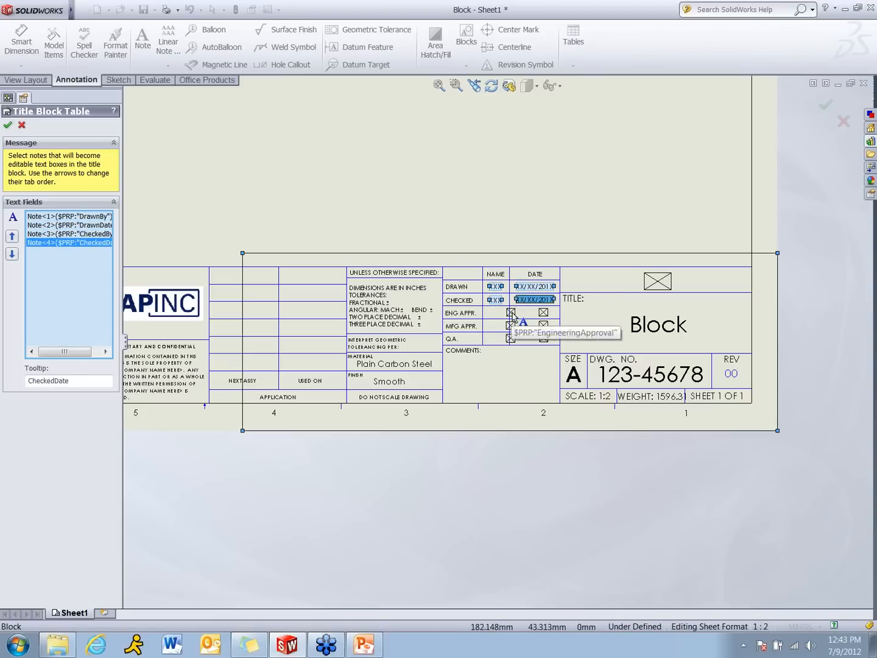
Add the name and date notes of the ENG APPR., MFG APPR. and Q.A. rows to the title block table's text fields
left_click(511, 312)
left_click(544, 311)
left_click(511, 325)
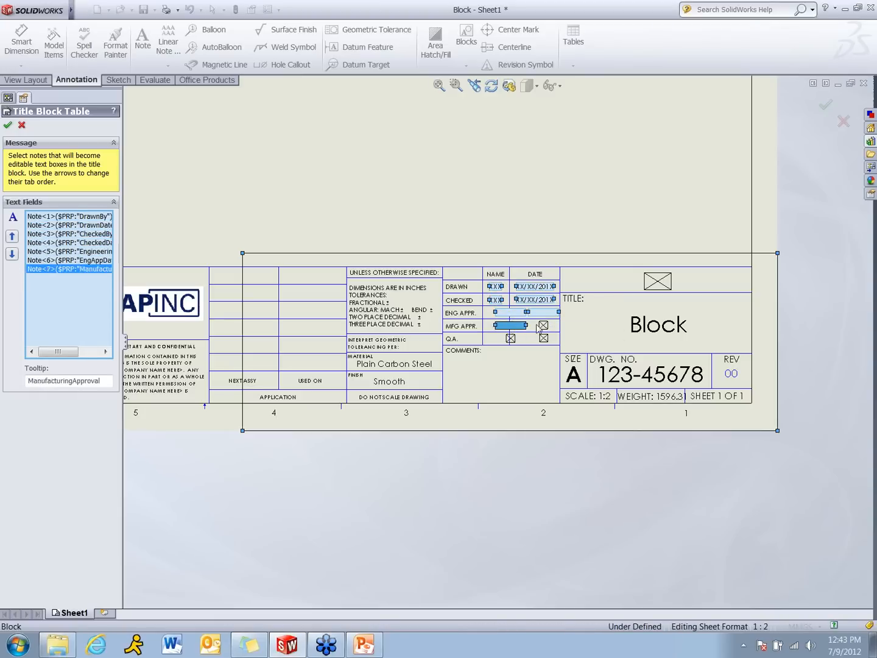
left_click(542, 326)
left_click(517, 338)
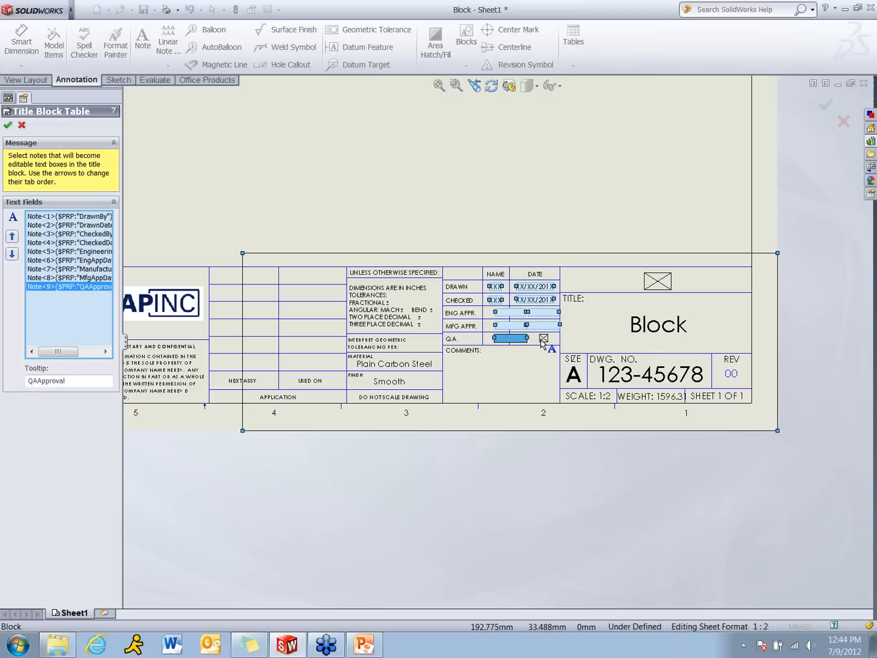
left_click(542, 339)
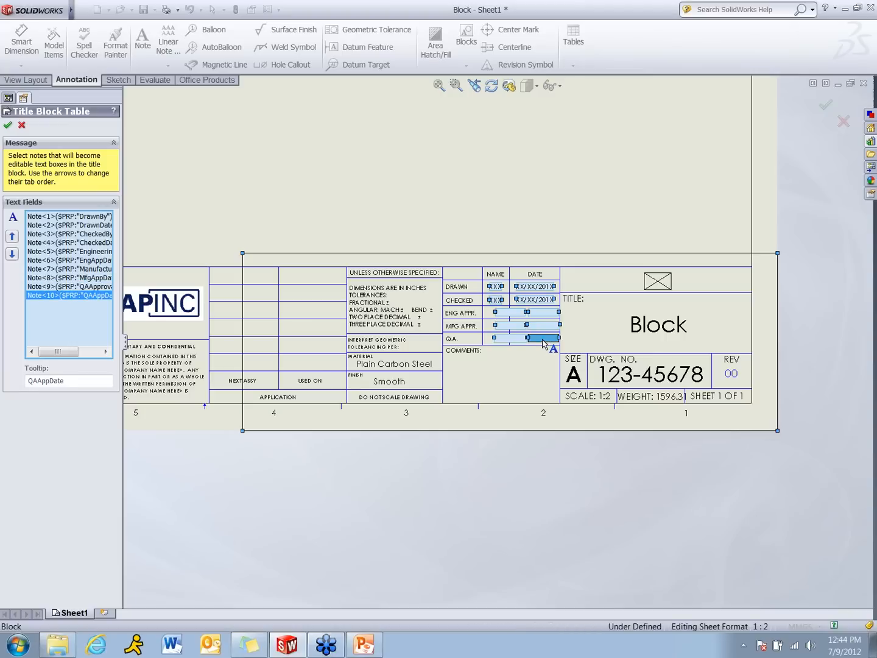
Add the title, PartNo, Revision and Finish notes to the text fields and accept the title block table
left_click(672, 334)
left_click(661, 376)
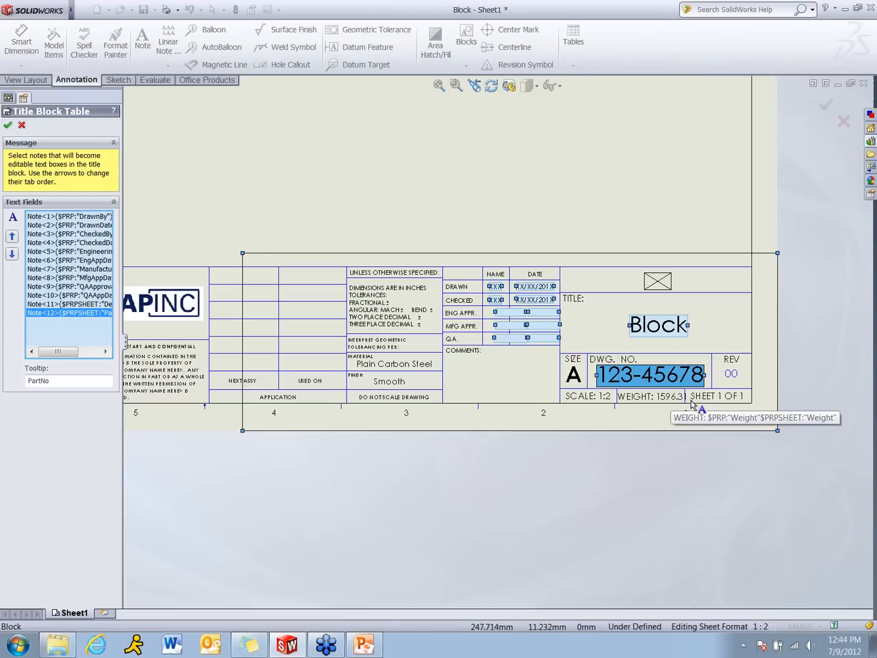
left_click(734, 376)
left_click(735, 375)
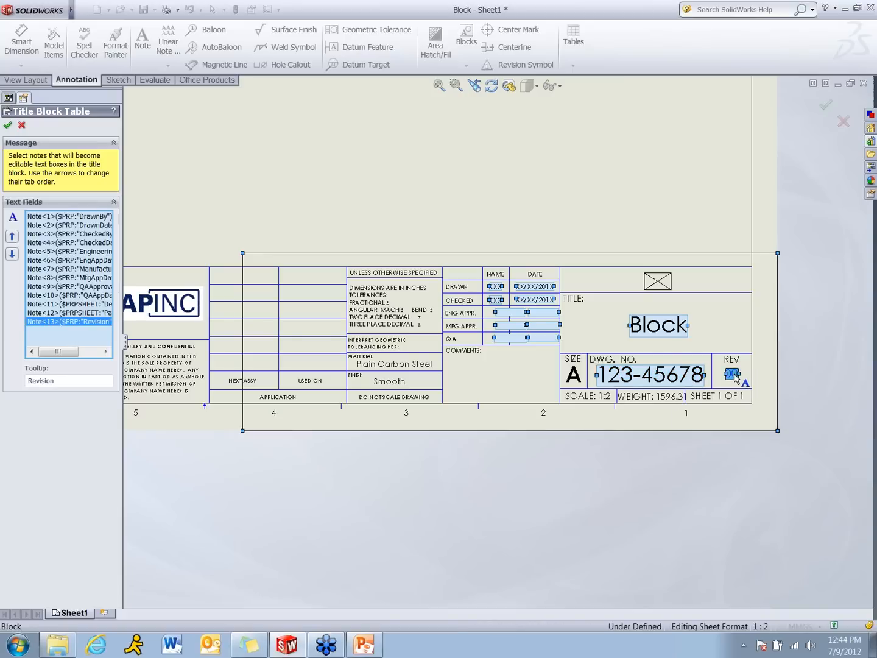
left_click(387, 384)
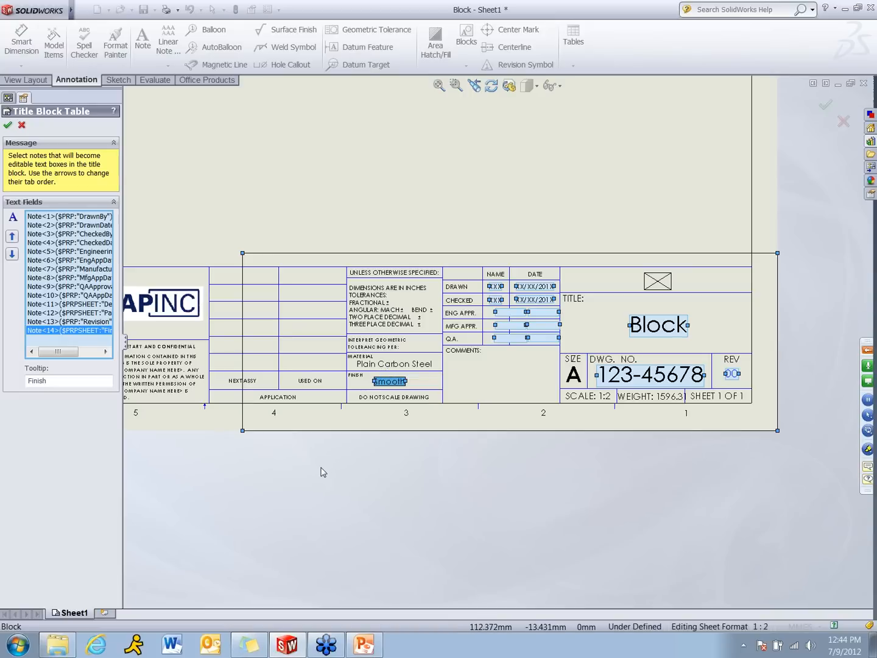
left_click(8, 126)
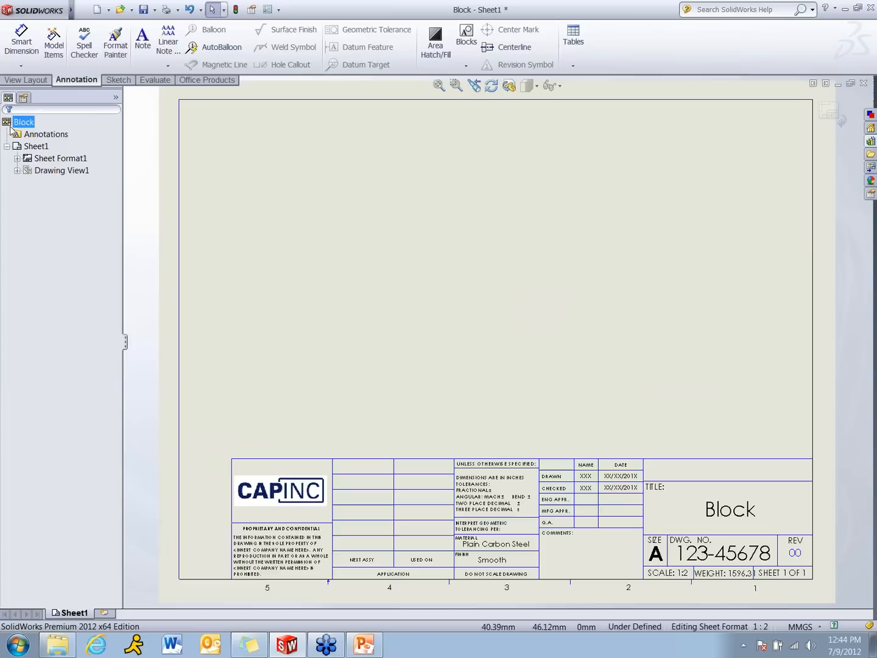
Return to editing the sheet and save the sheet format as webinar in the sheetformat folder
left_click(830, 113)
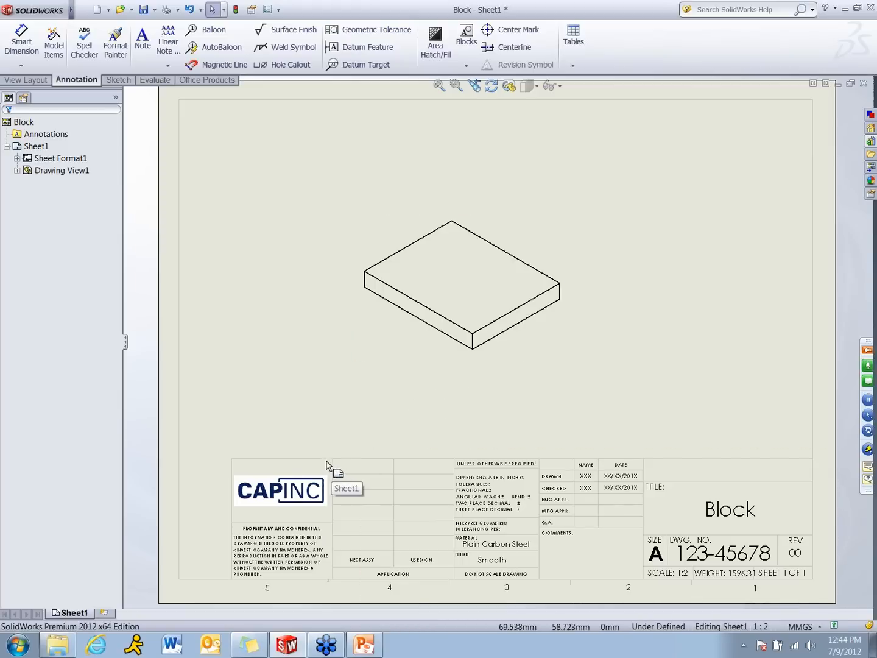
left_click(82, 10)
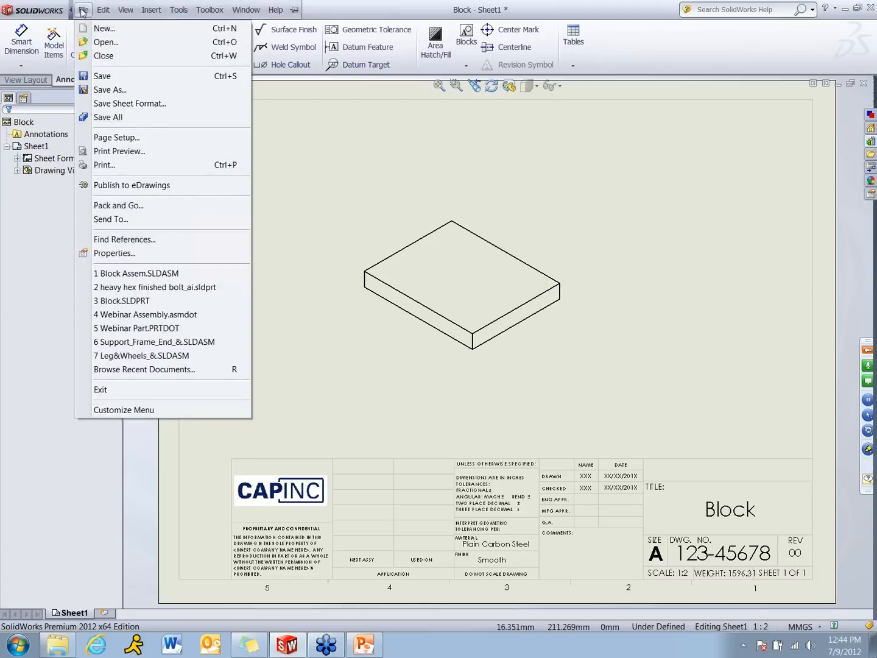
left_click(145, 108)
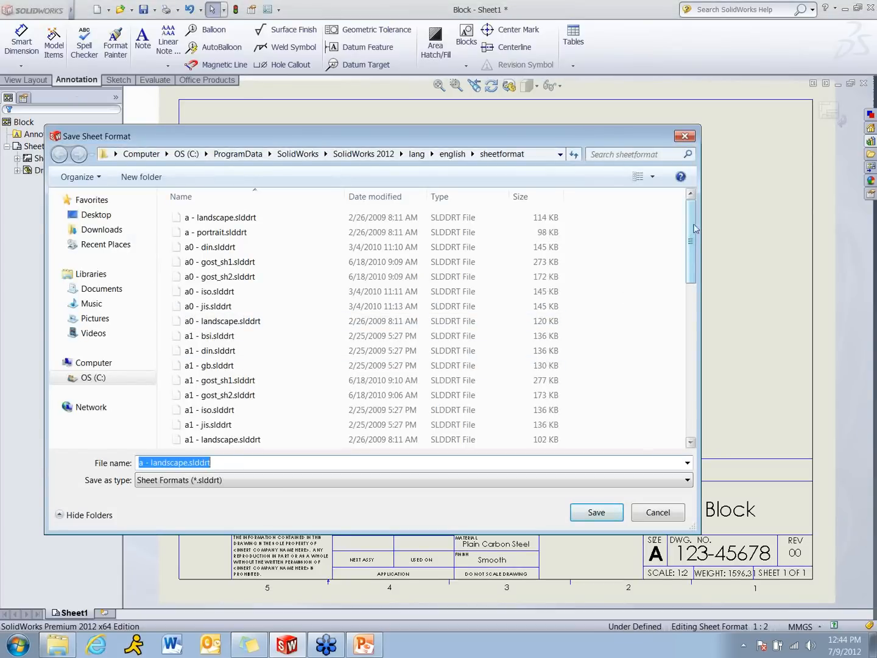
mouse_move(694, 230)
left_mouse_down()
mouse_move(695, 281)
mouse_move(701, 218)
left_mouse_up()
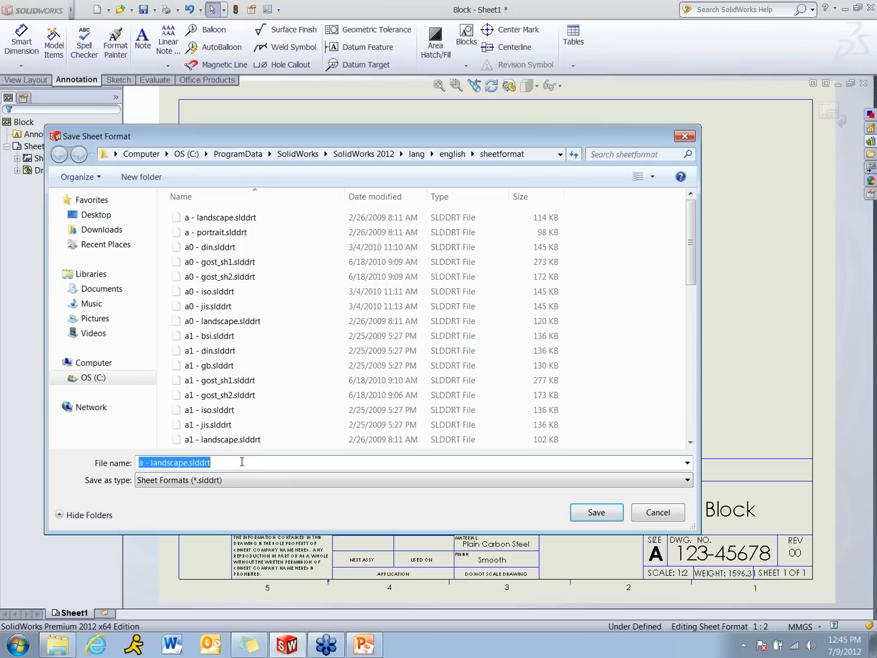
type("webinar")
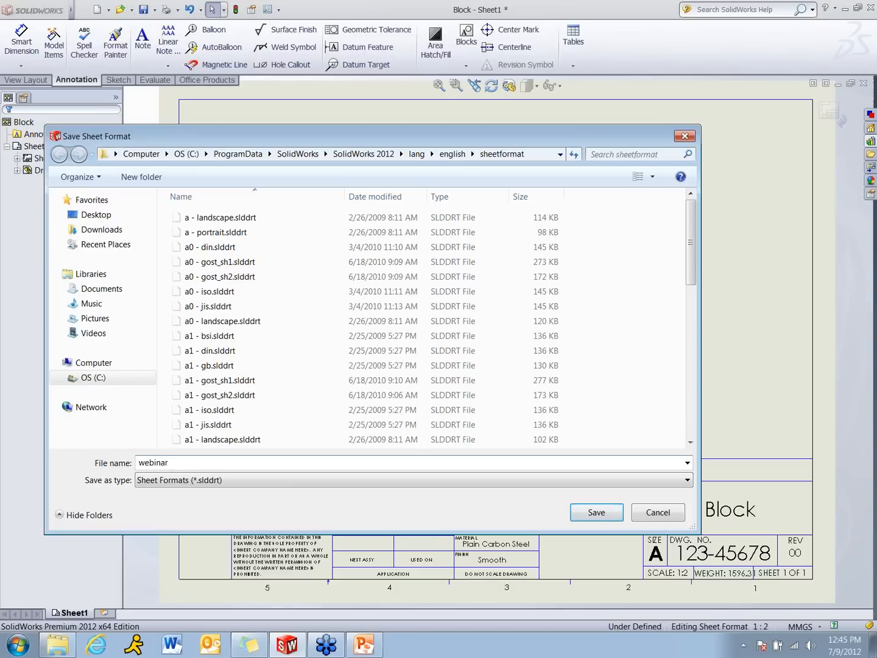
key("Return")
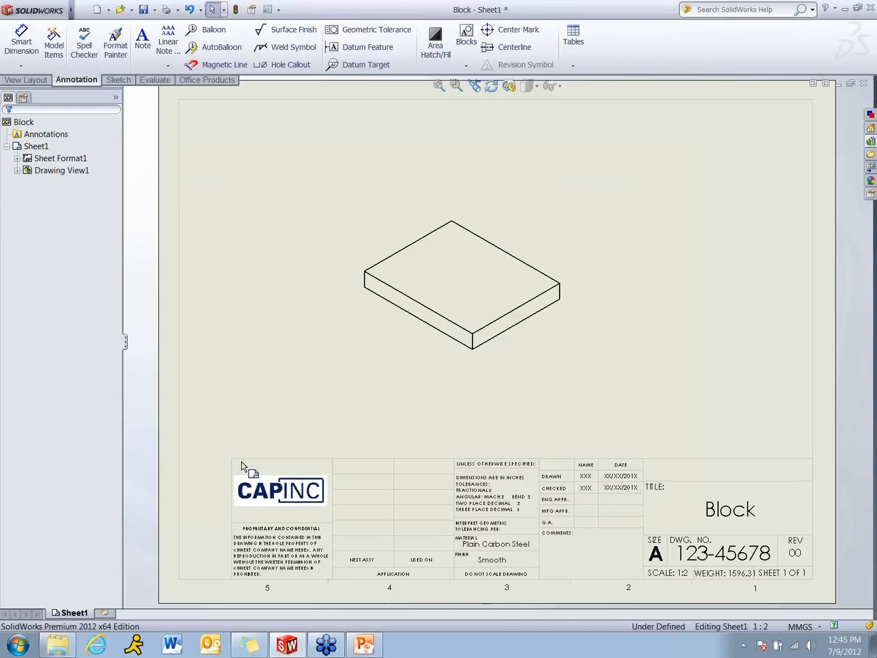
Start saving the drawing under a new name with Drawing Templates (*.drwdot) as the file type
left_click(83, 10)
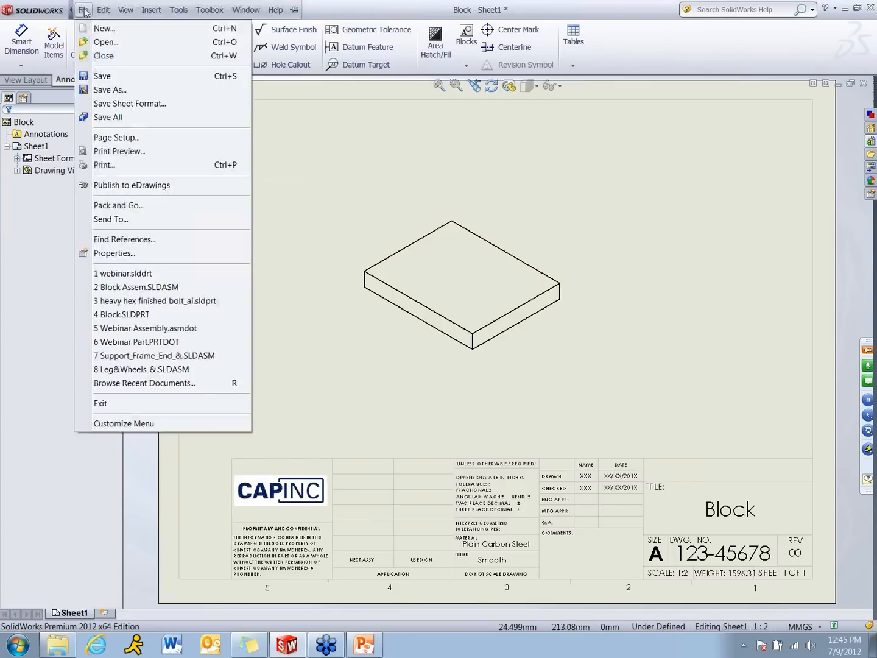
left_click(115, 93)
left_click(339, 353)
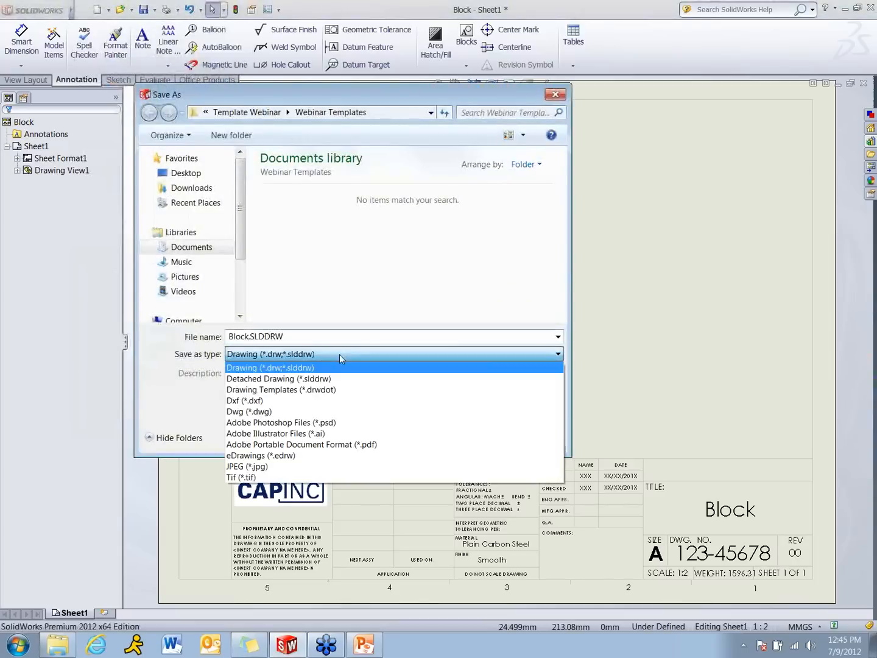
left_click(322, 390)
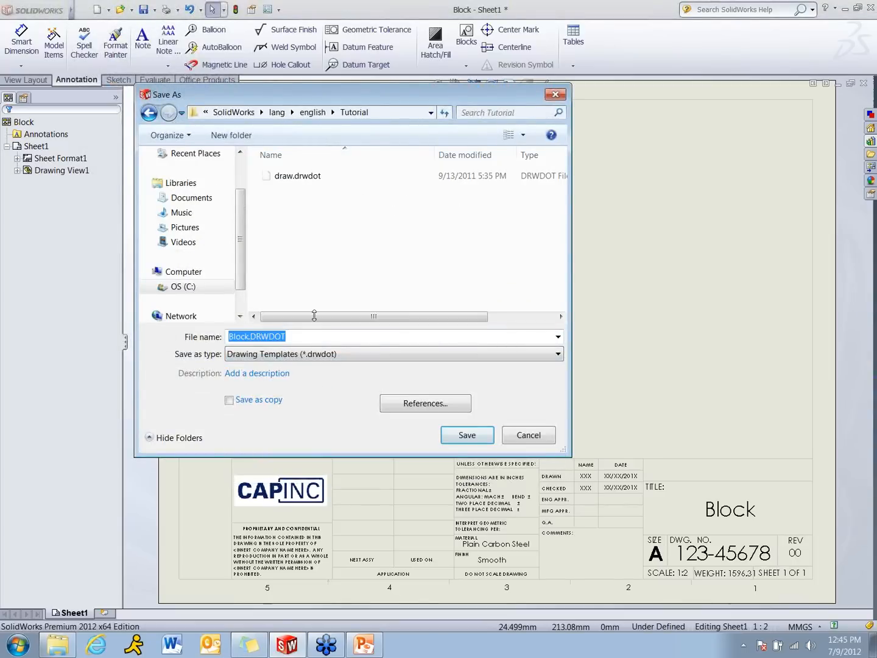
Browse to the Webinar Templates folder inside Template Webinar as the location for the drawing template
left_click(183, 198)
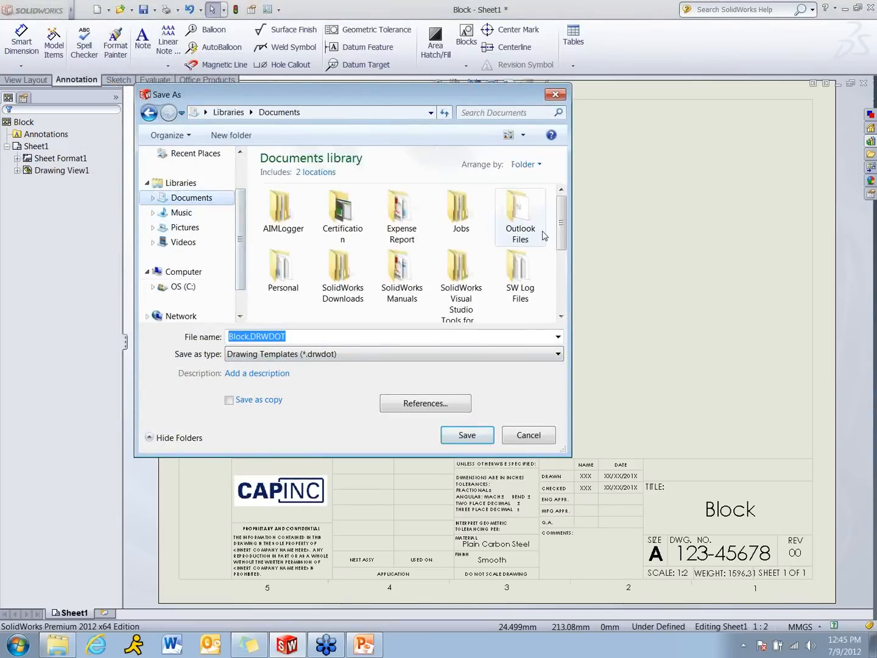
left_click_drag(562, 228, 562, 283)
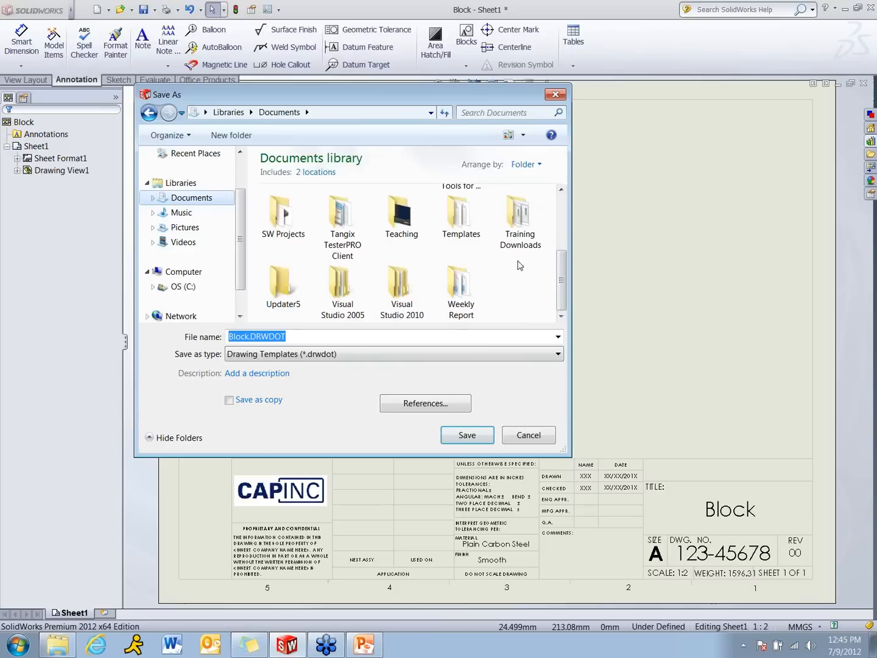
double_click(402, 221)
double_click(434, 213)
left_click(551, 238)
double_click(551, 238)
double_click(390, 228)
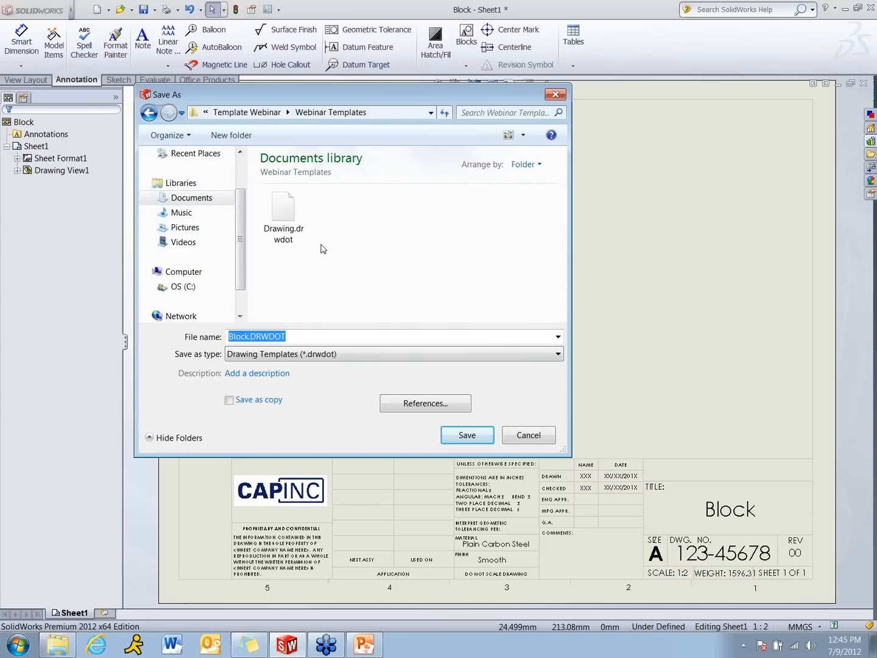
Save the drawing template as Webinar Drawing.drwdot, accepting that models and annotations are removed from its views
left_click(288, 243)
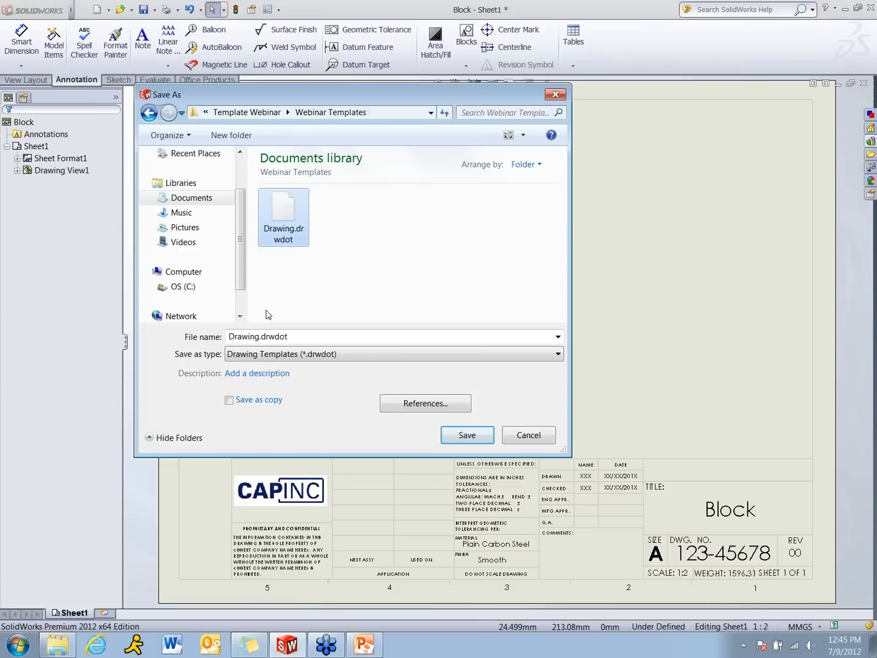
left_click(228, 337)
left_click(228, 337)
type("We")
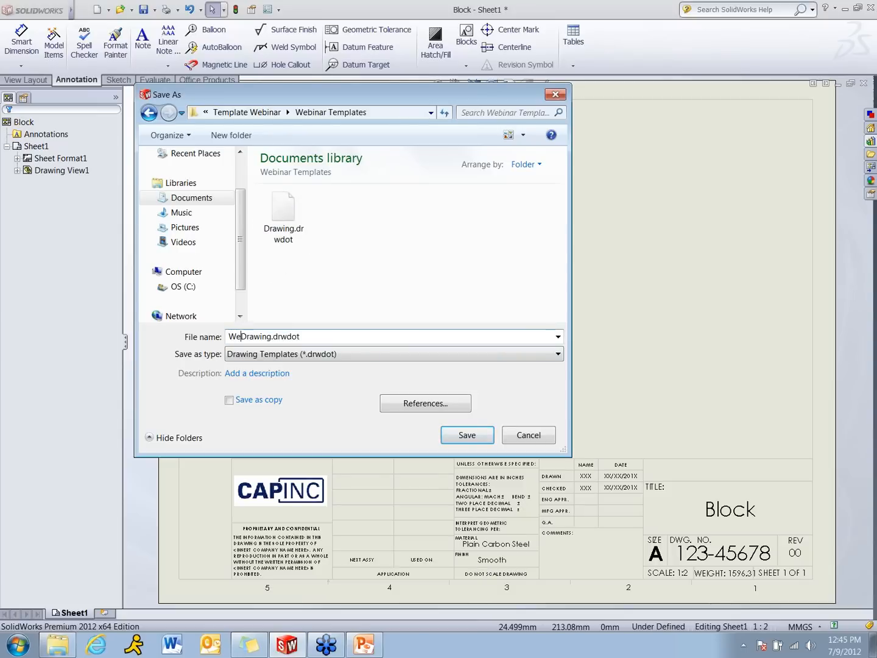
type("binar")
key("Return")
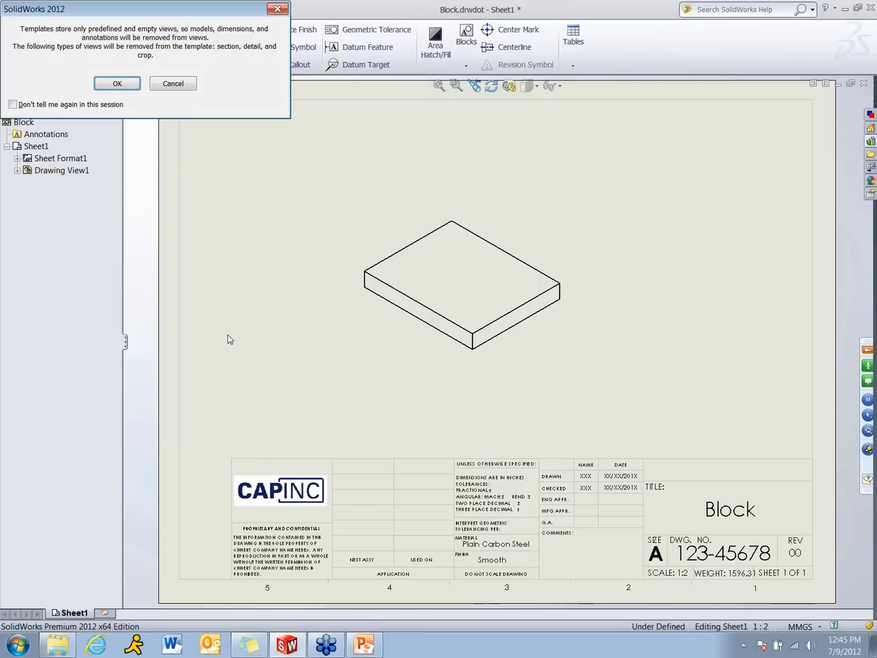
left_click(119, 83)
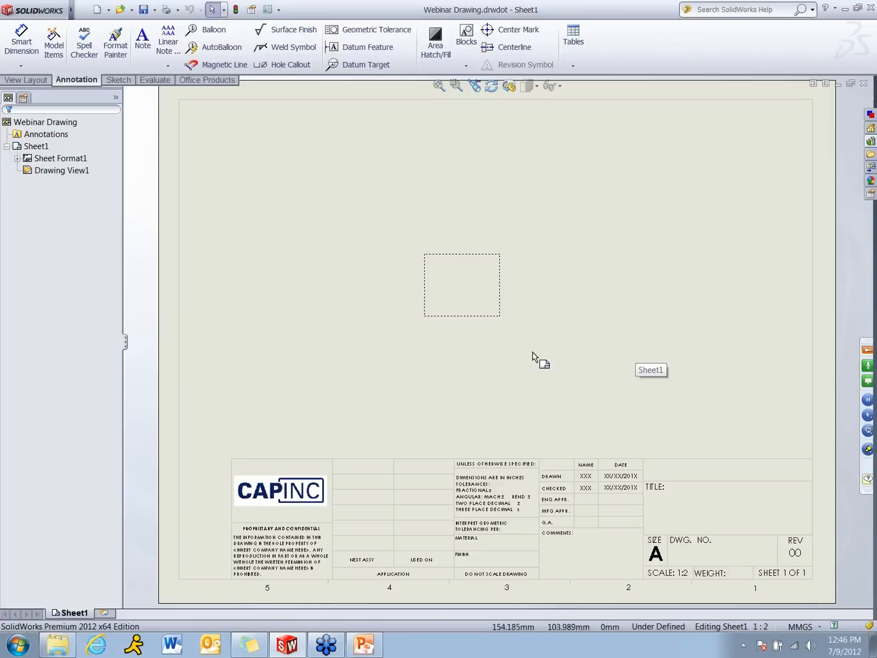
Close the saved template and create a new drawing from the Webinar Drawing template
left_click(650, 346)
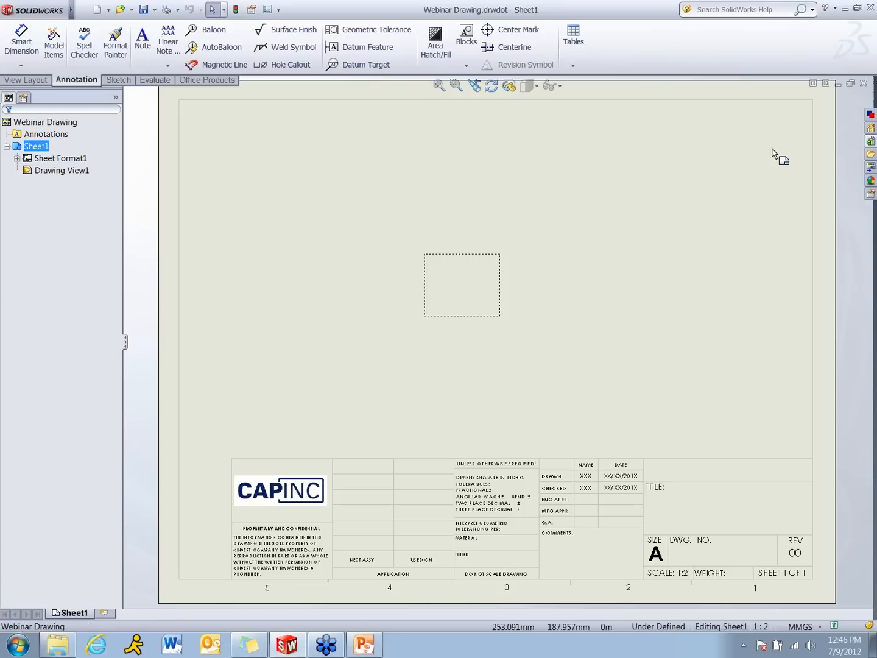
left_click(860, 83)
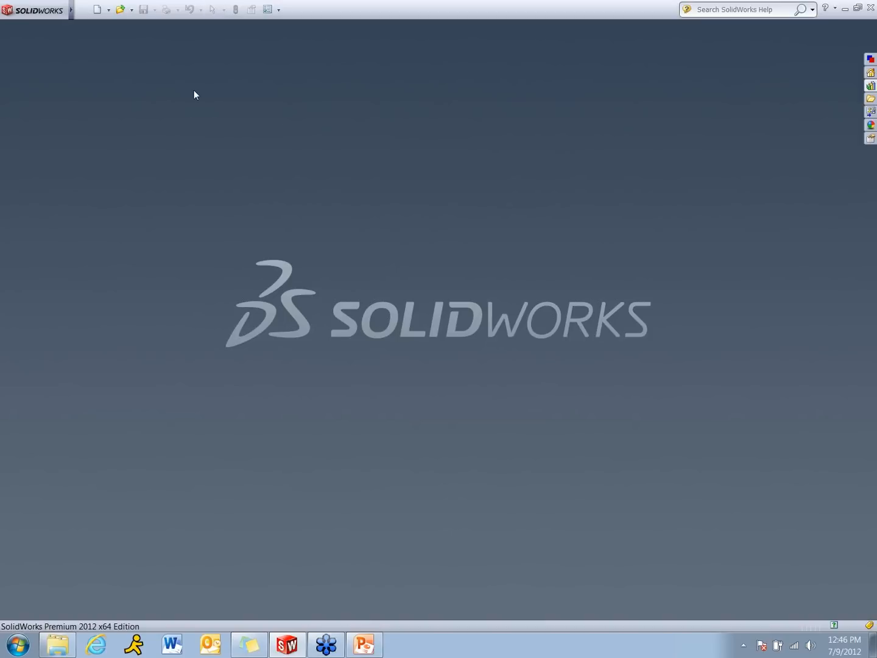
left_click(120, 9)
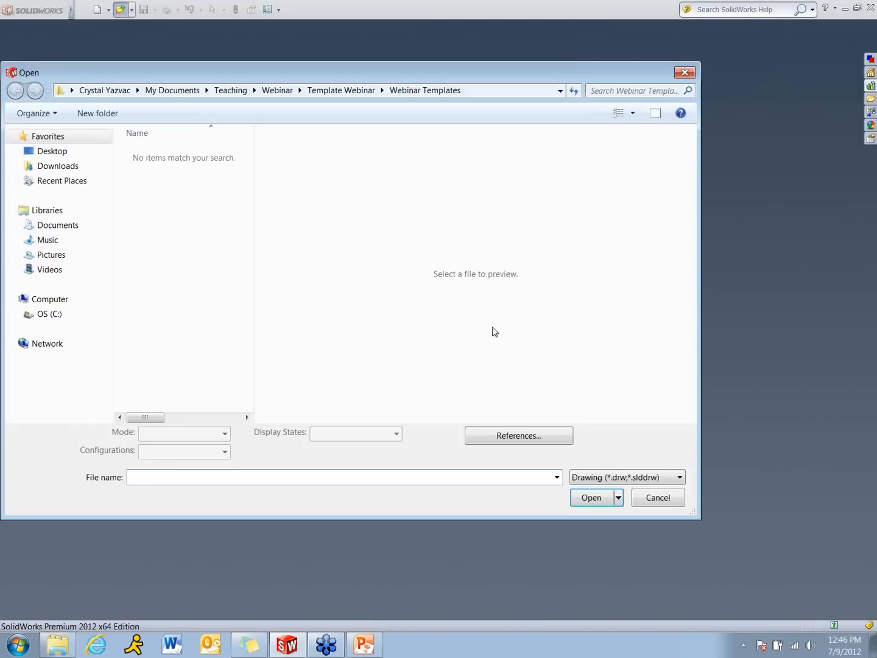
left_click(658, 498)
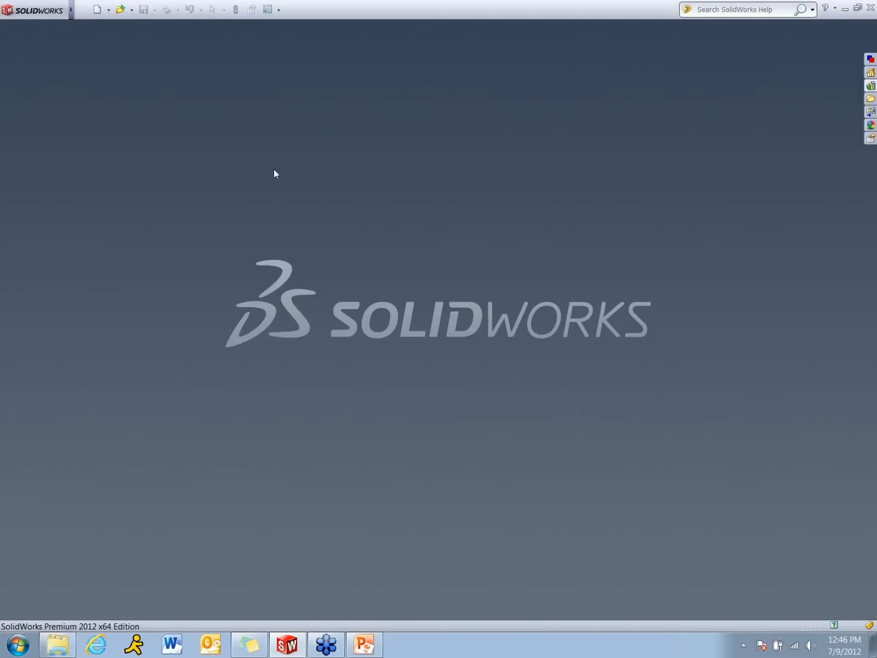
left_click(96, 8)
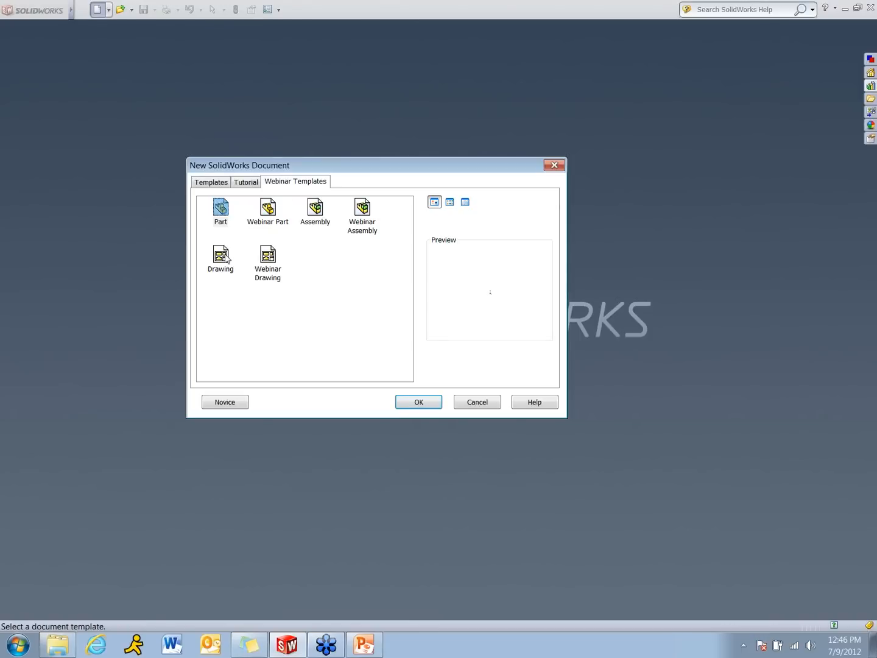
double_click(273, 264)
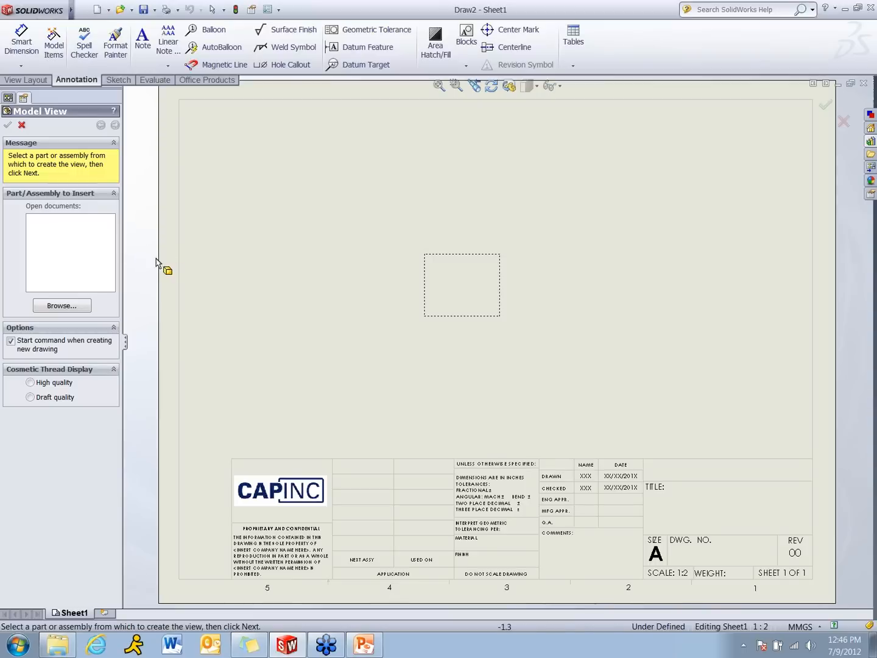
Insert an isometric view of Block.SLDPRT to the left of the empty predefined view on the sheet
left_click(85, 304)
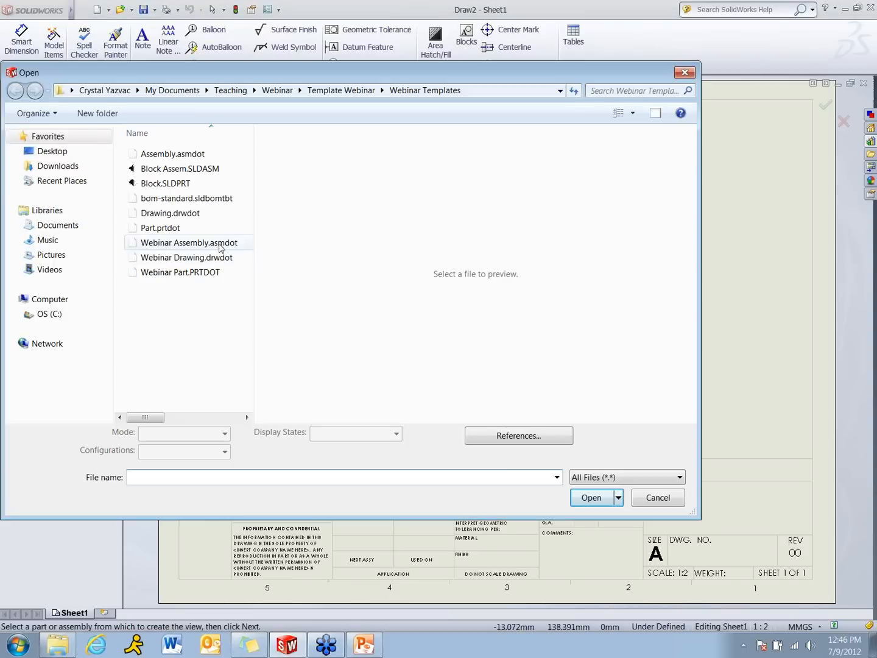
double_click(185, 183)
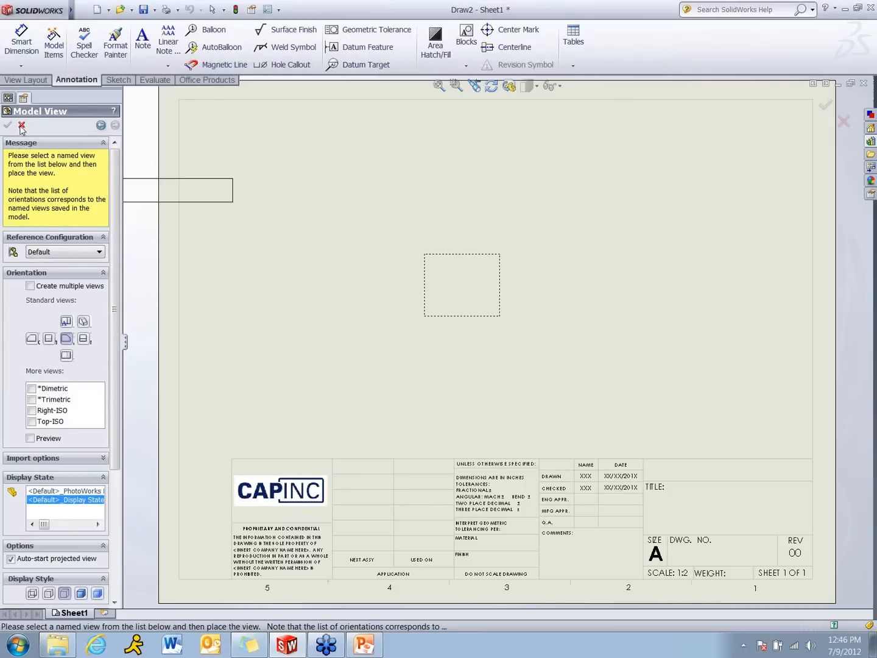
left_click(84, 321)
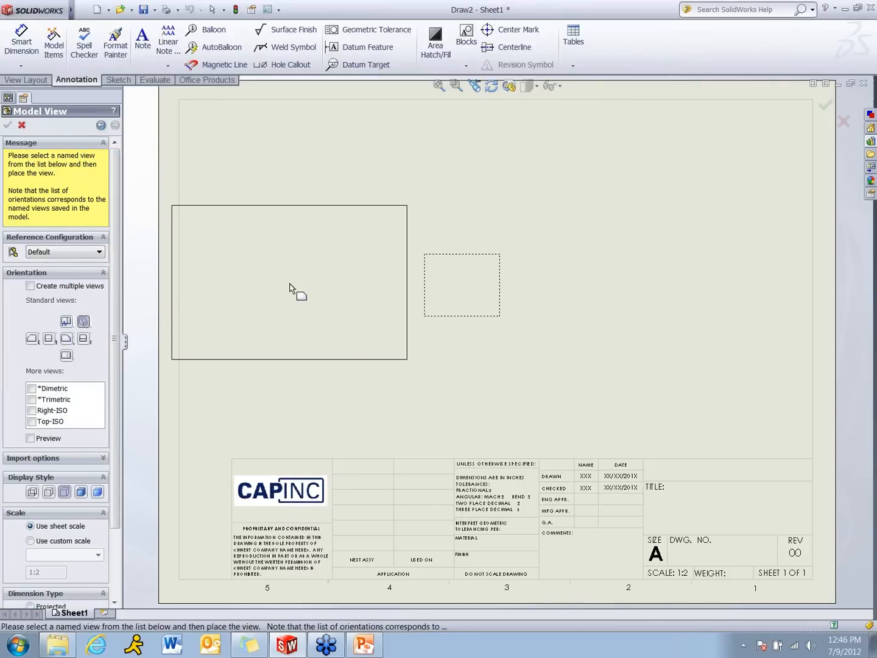
left_click(296, 288)
Try to insert the Block.SLDPRT model into the empty predefined view
left_click(480, 307)
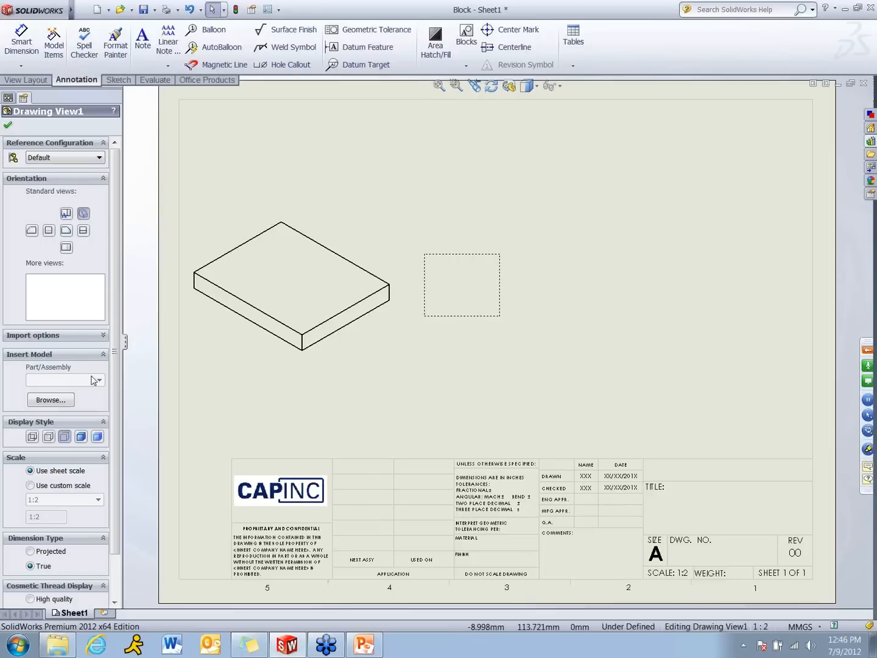
left_click(50, 400)
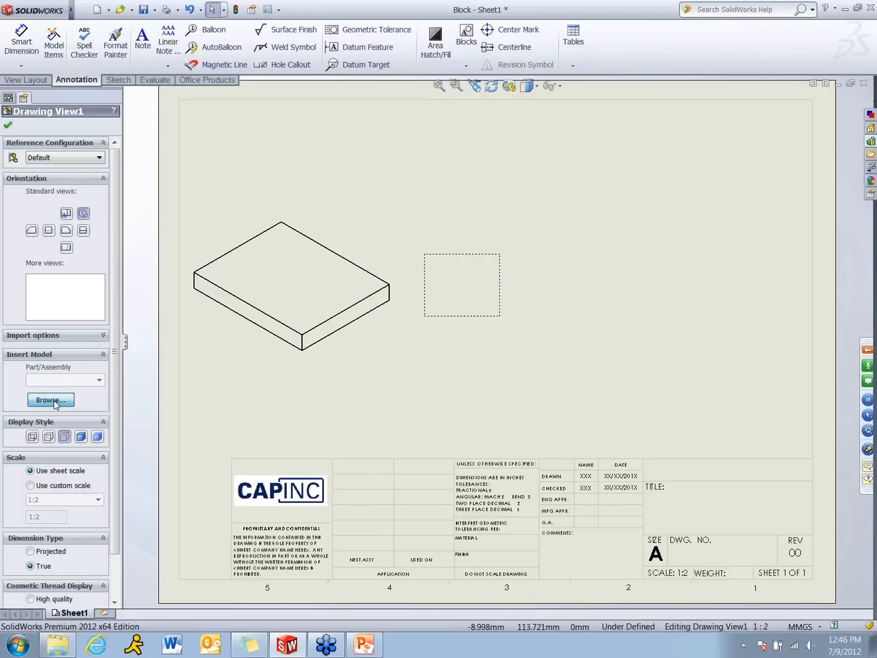
left_click(171, 183)
double_click(173, 184)
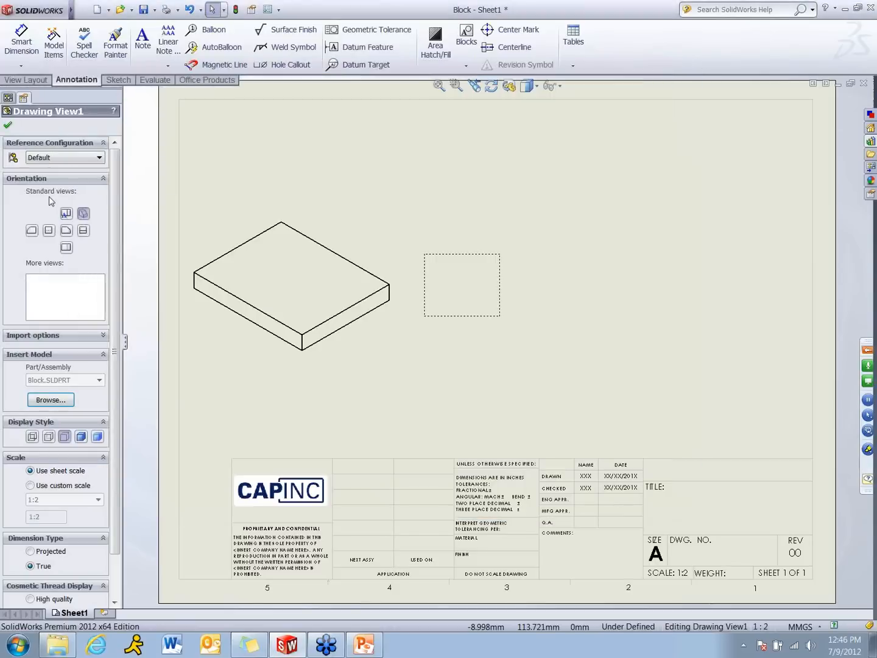
left_click(9, 127)
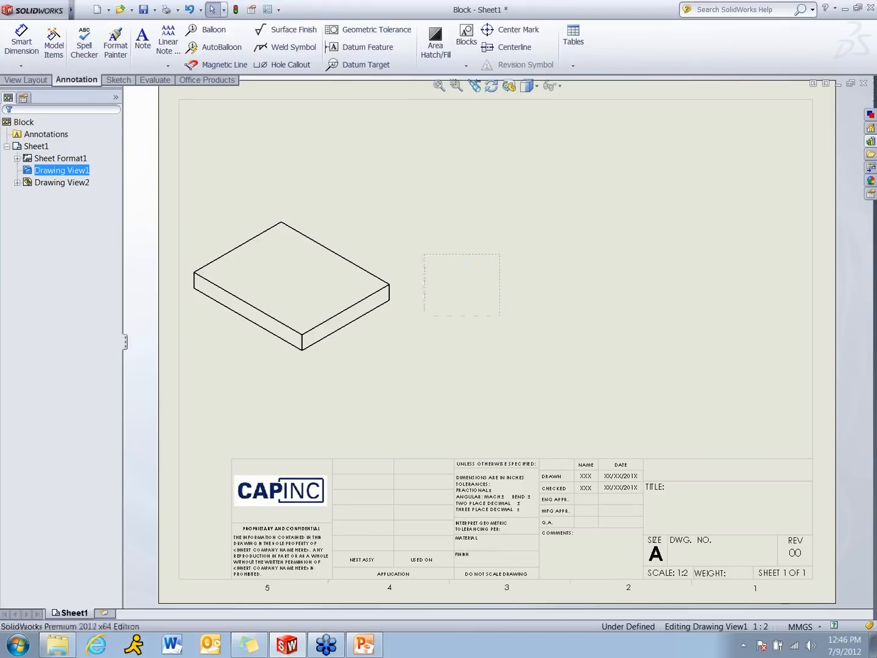
Delete the empty predefined view from the sheet
left_click(452, 254)
key("Delete")
left_click(525, 274)
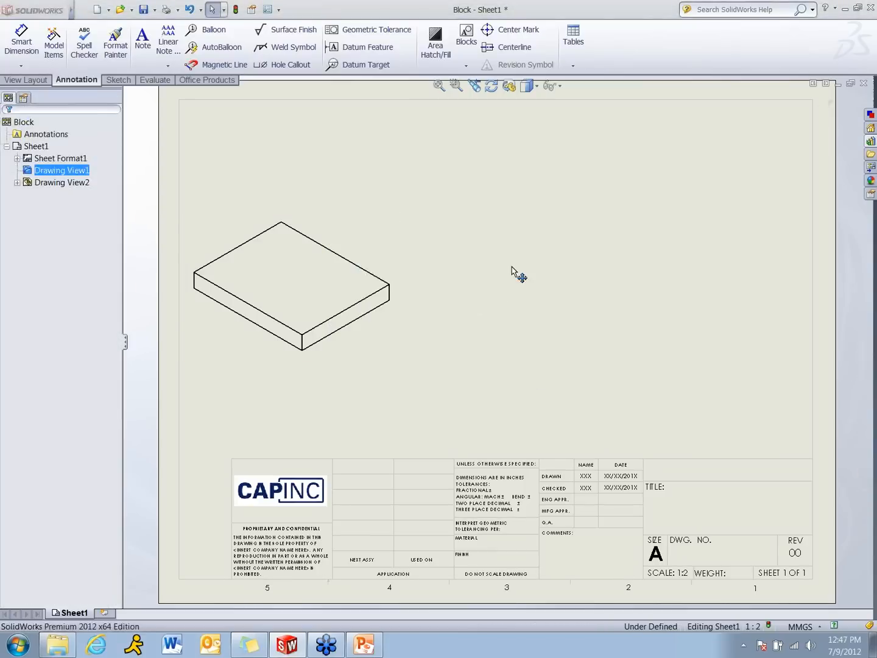
Move the isometric Block view to the middle of the sheet above the title block
mouse_move(403, 238)
left_mouse_down()
mouse_move(536, 247)
mouse_move(578, 272)
left_mouse_up()
left_click(354, 210)
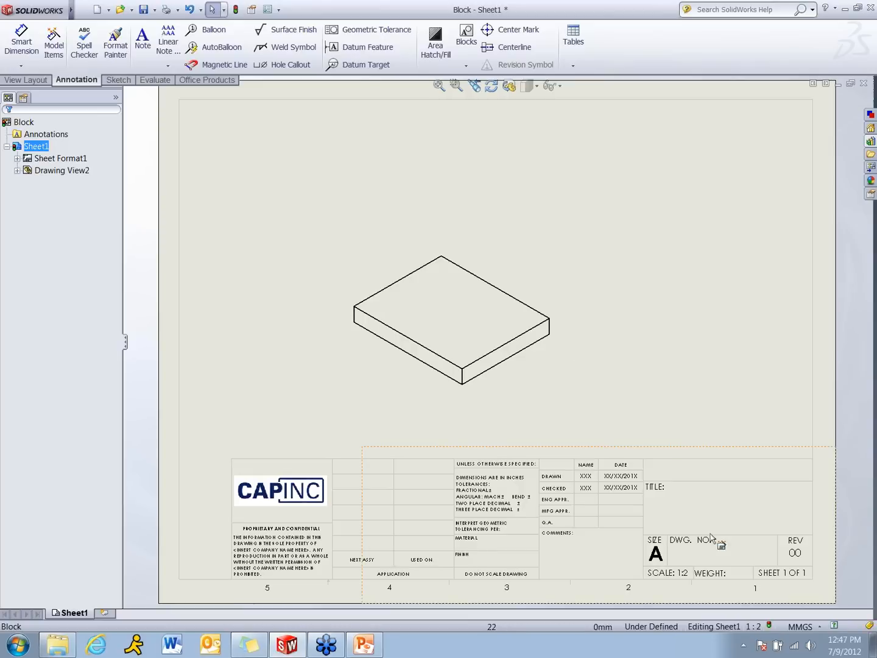
left_click(464, 370)
left_click(241, 343)
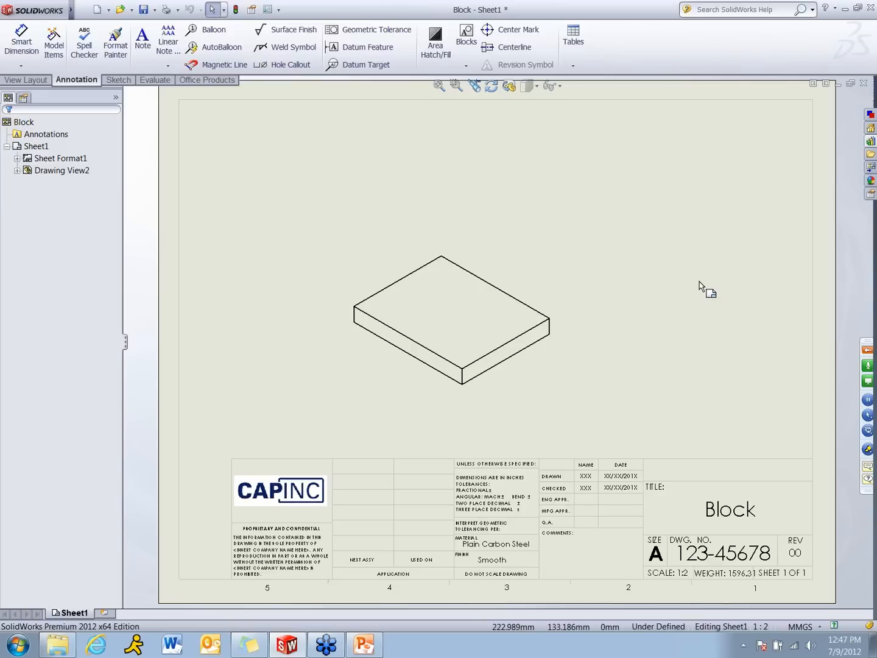
Fill the title block's DRAWN row with the drafter's initials and the date 07/09/2012, and accept the title block data
double_click(589, 480)
left_click(588, 480)
type("c")
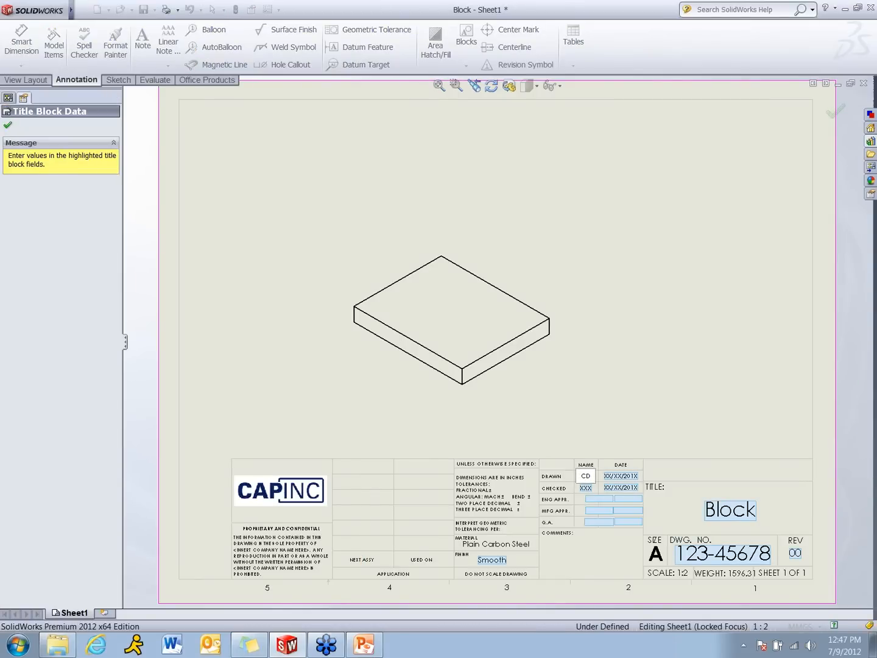
type("DY")
left_click(618, 481)
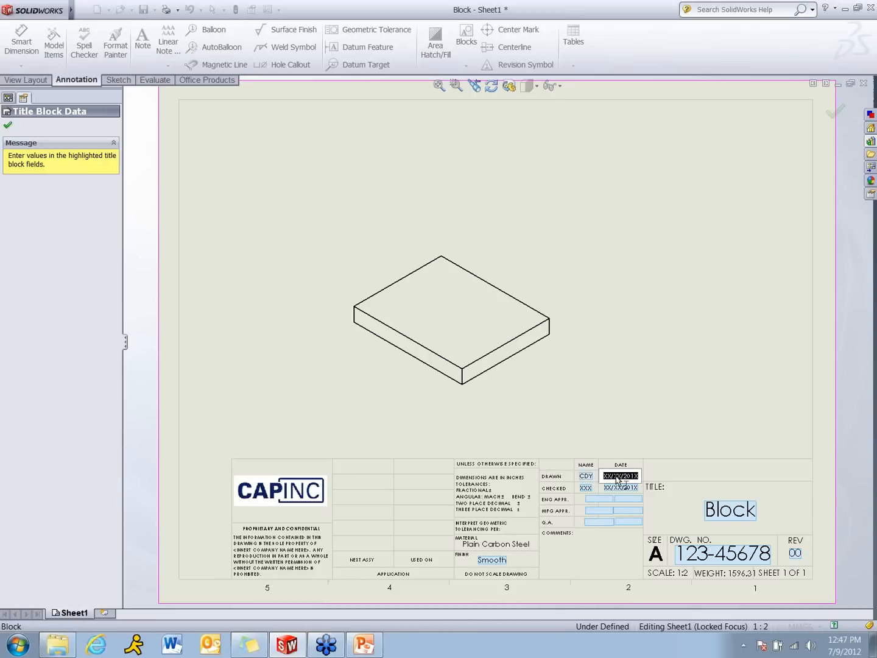
type("07")
left_click(628, 392)
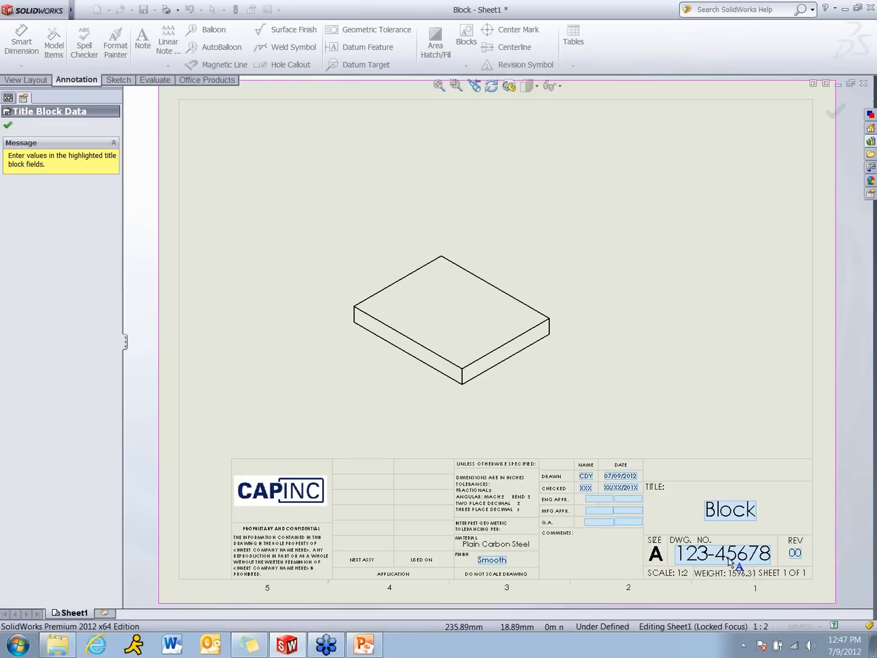
left_click(8, 126)
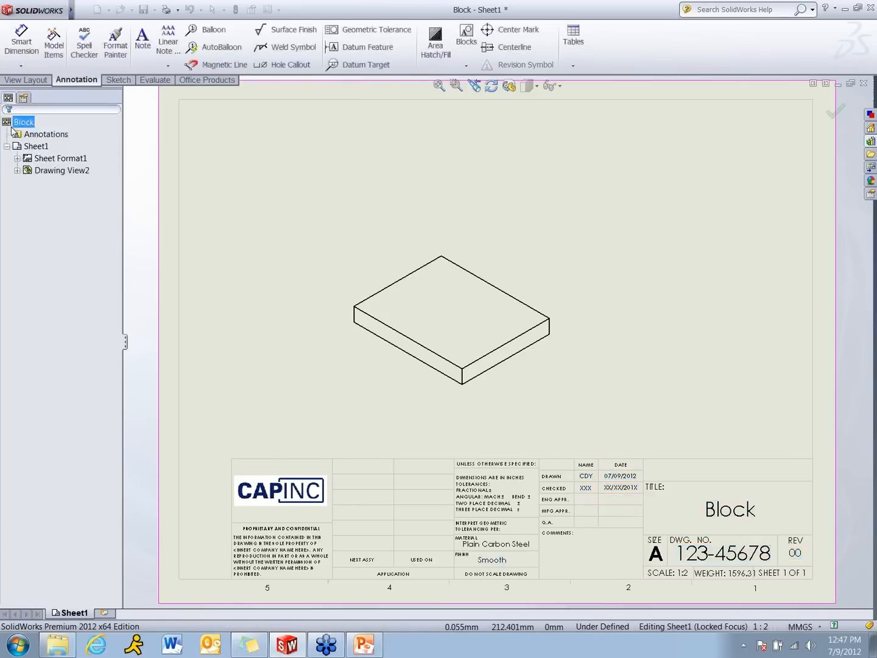
Examine the drawing's custom properties for the drawn-by and drawn-date values and close them without changes
left_click(84, 10)
left_click(133, 254)
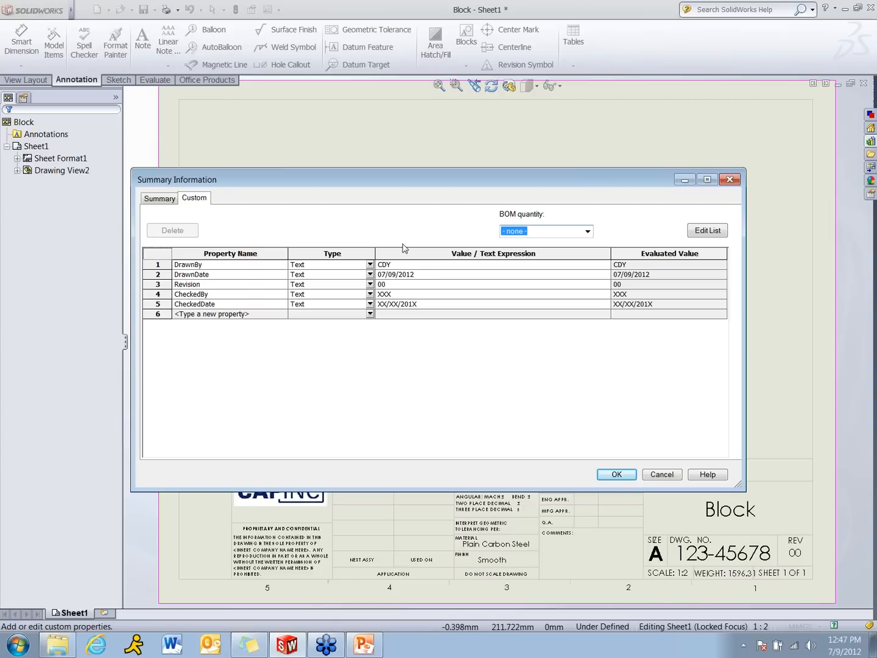
left_click(664, 474)
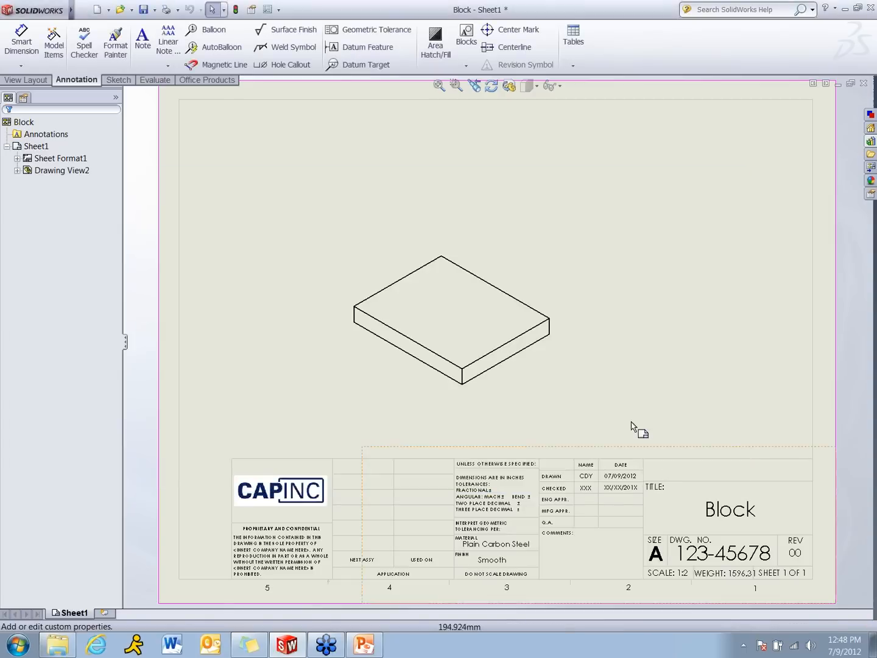
left_click(622, 402)
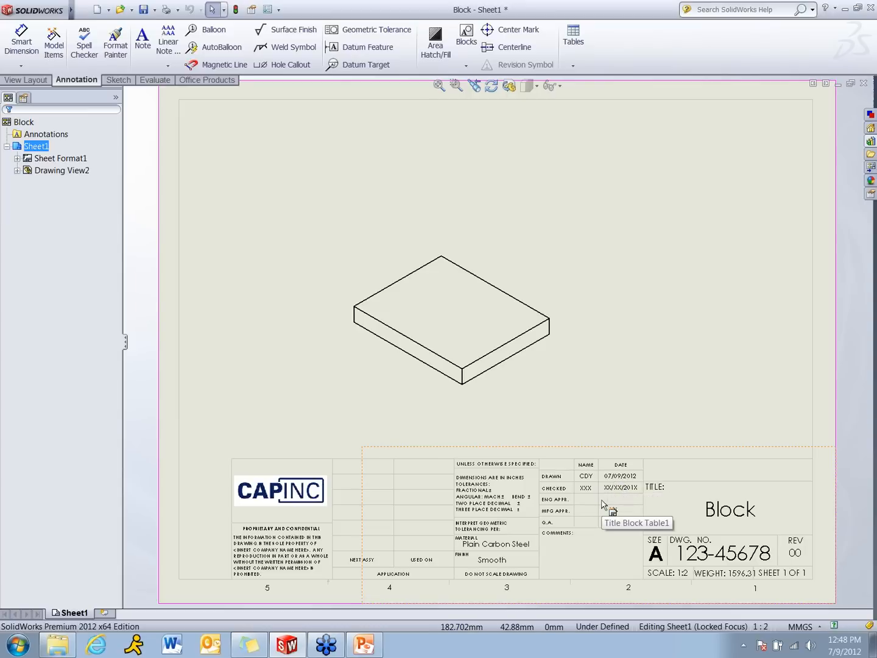
Switch to the PowerPoint presentation, view the BOM Template slide and return to SolidWorks
left_click(369, 645)
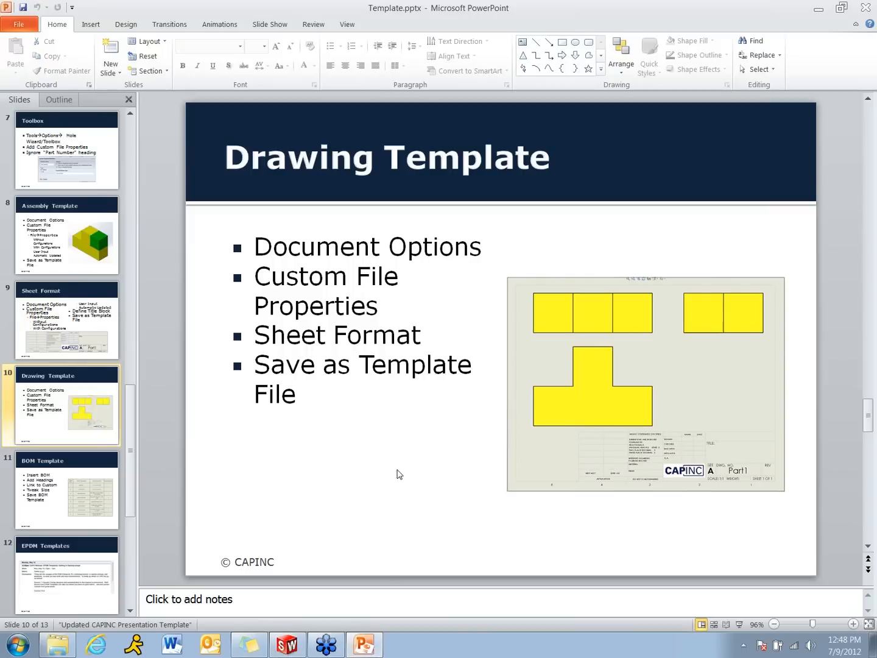
scroll(399, 474, "down", 1)
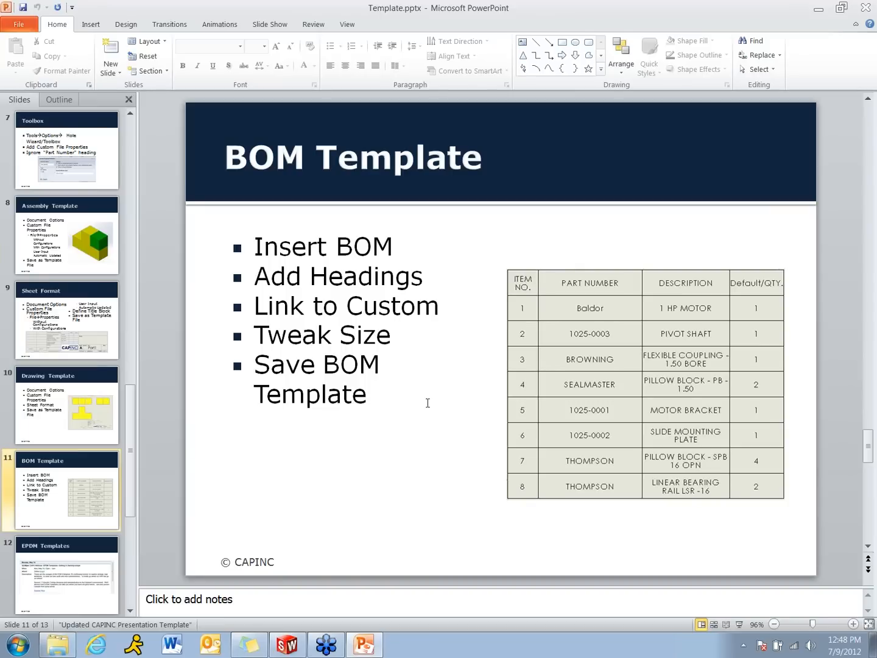
left_click(819, 9)
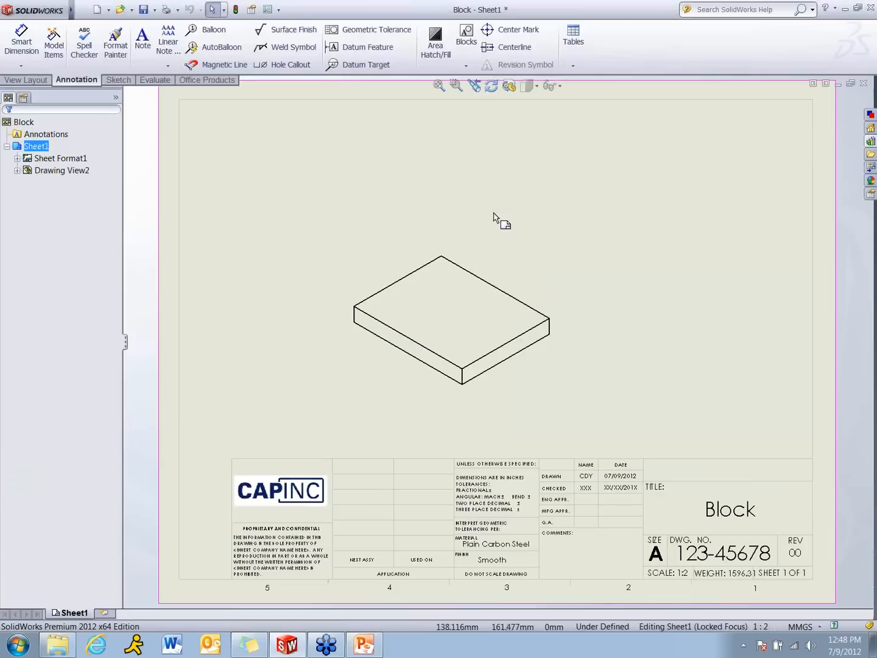
Close the Block drawing without saving and start a new drawing from the custom drawing template
left_click(864, 84)
left_click(477, 343)
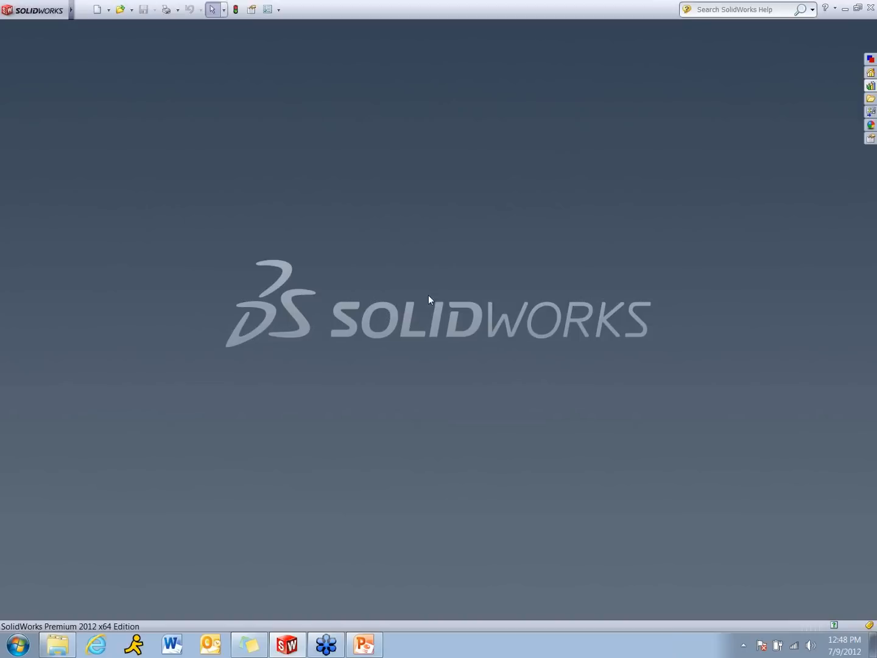
left_click(110, 14)
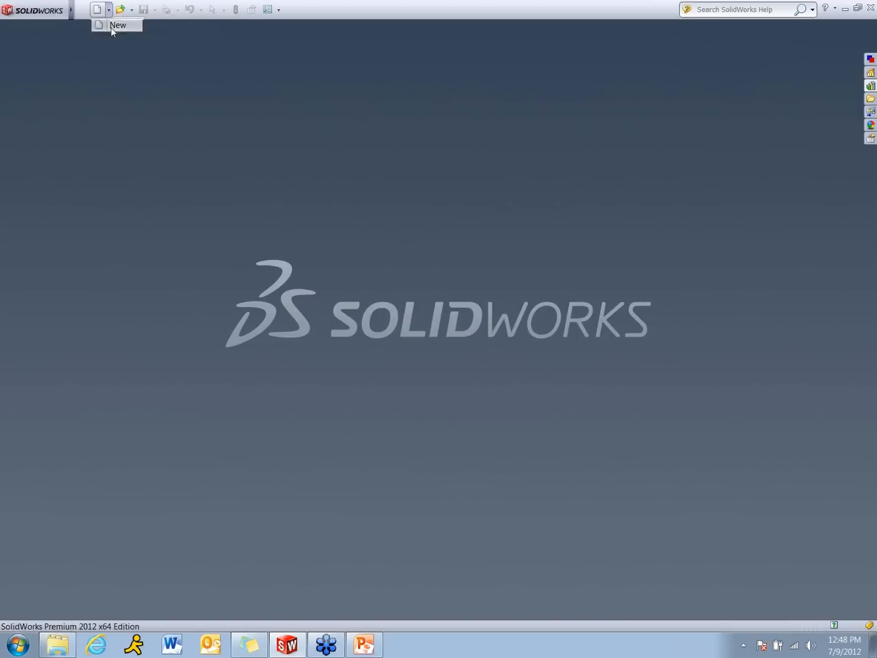
left_click(112, 28)
double_click(276, 275)
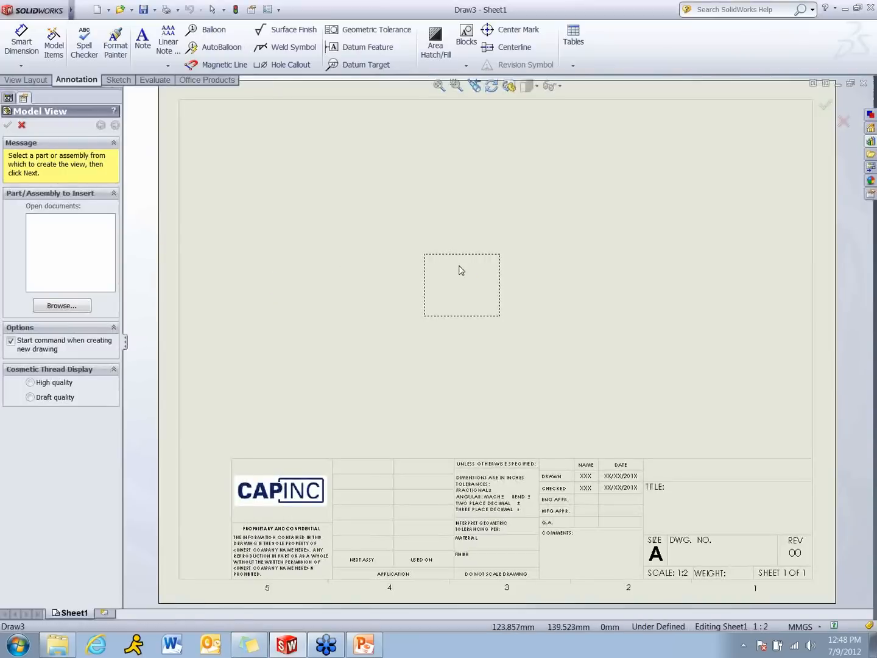
Cancel the model view insertion and delete the empty predefined view from the sheet
left_click(534, 327)
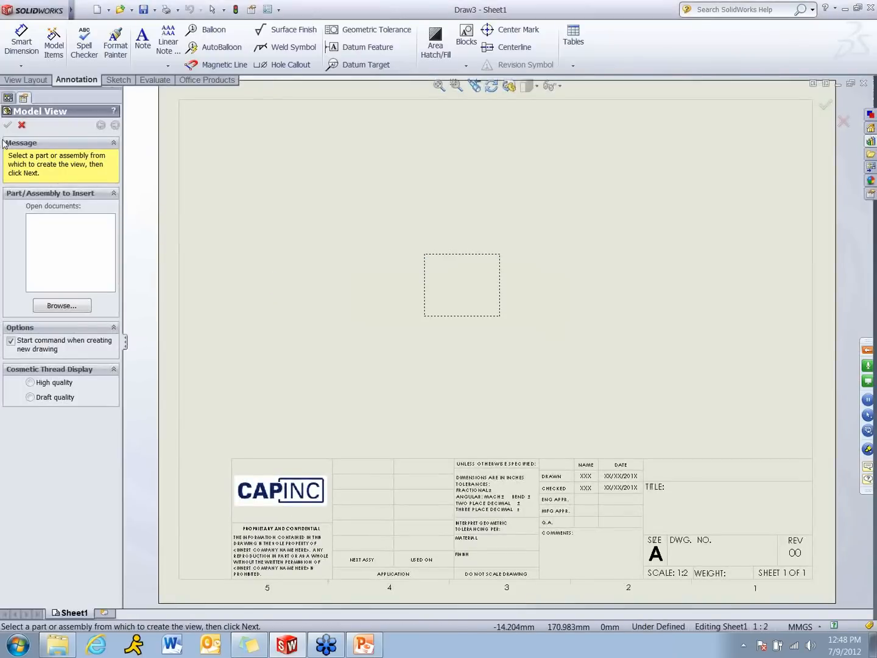
left_click(21, 125)
left_click(449, 287)
key("Delete")
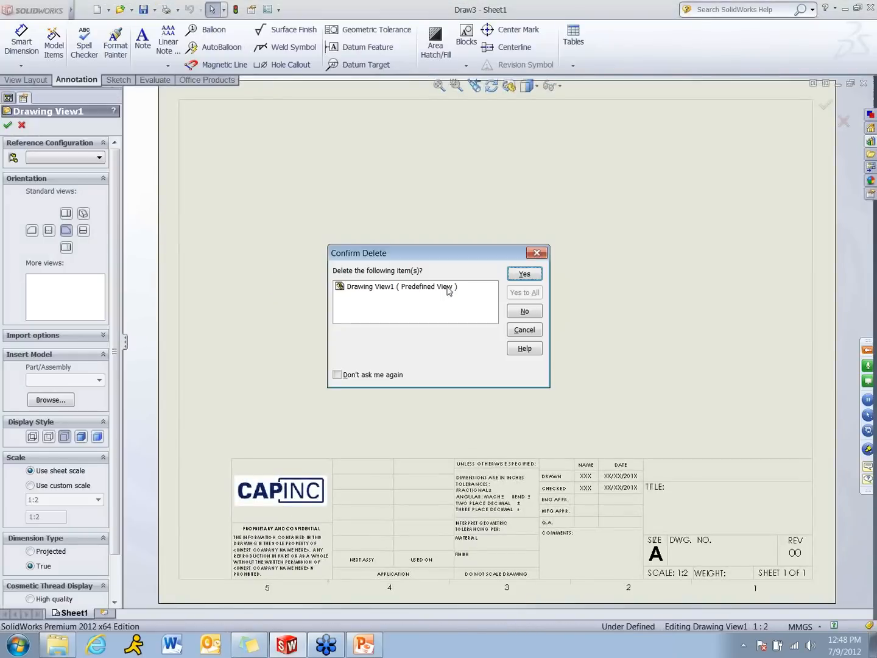
left_click(524, 273)
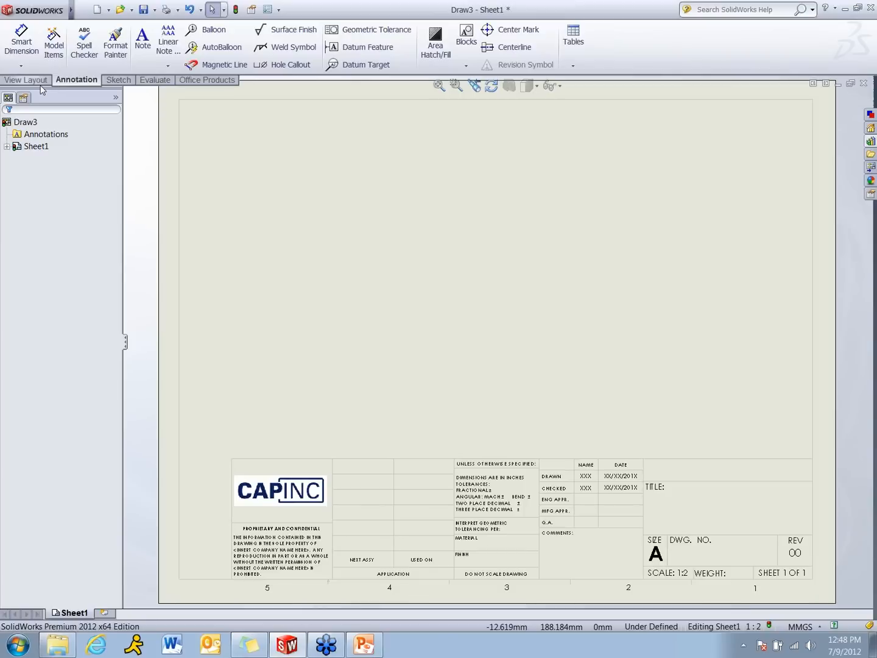
Insert an isometric model view of Block Assem.SLDASM on the right half of the sheet above the title block
left_click(30, 80)
left_click(51, 42)
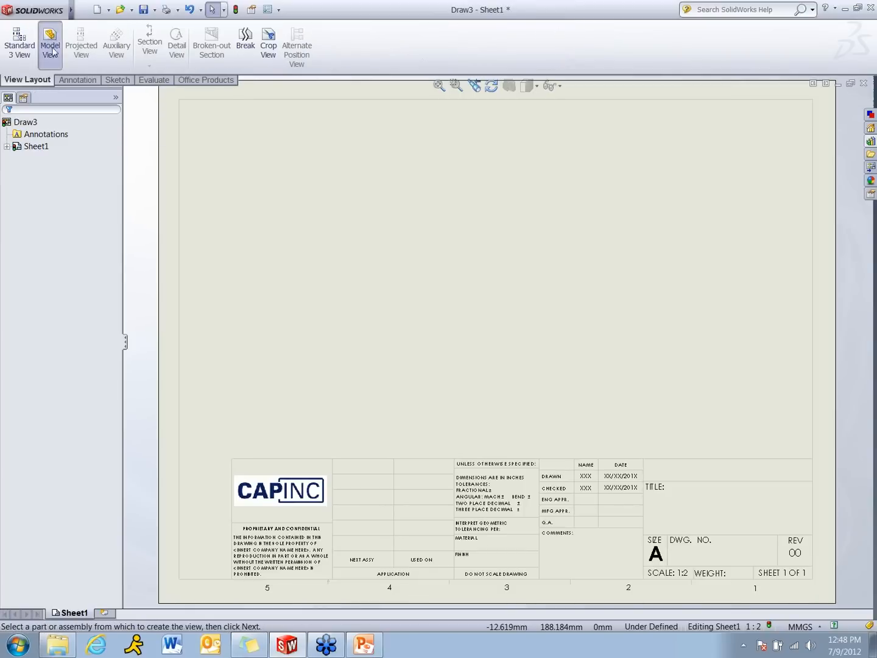
left_click(62, 303)
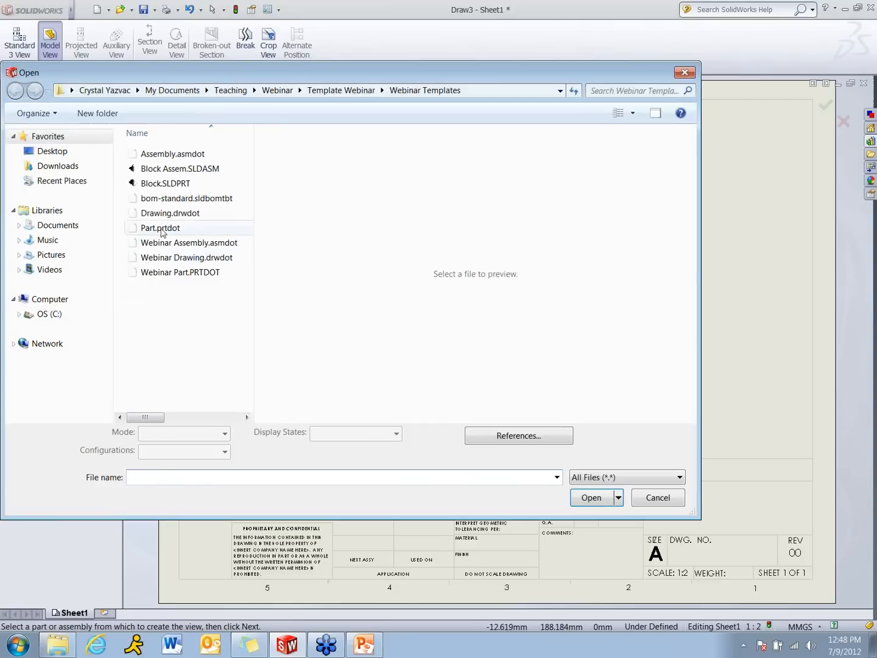
double_click(178, 169)
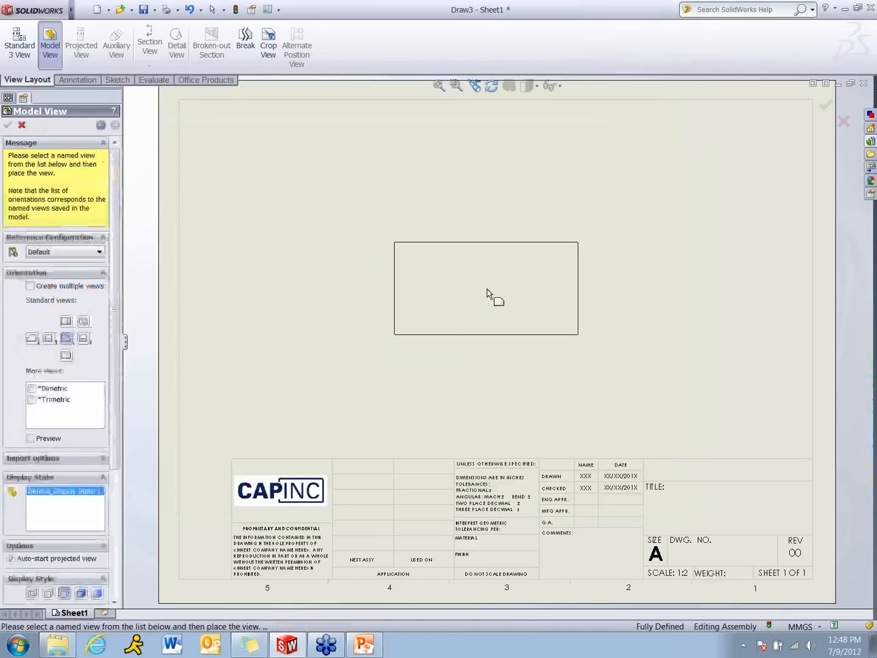
left_click(664, 304)
left_click(13, 125)
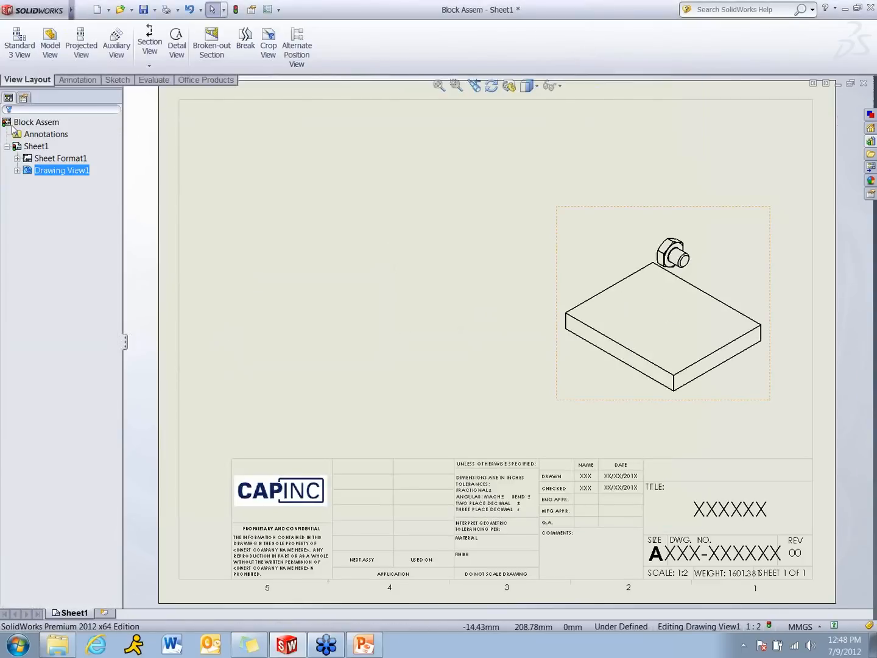
left_click(421, 262)
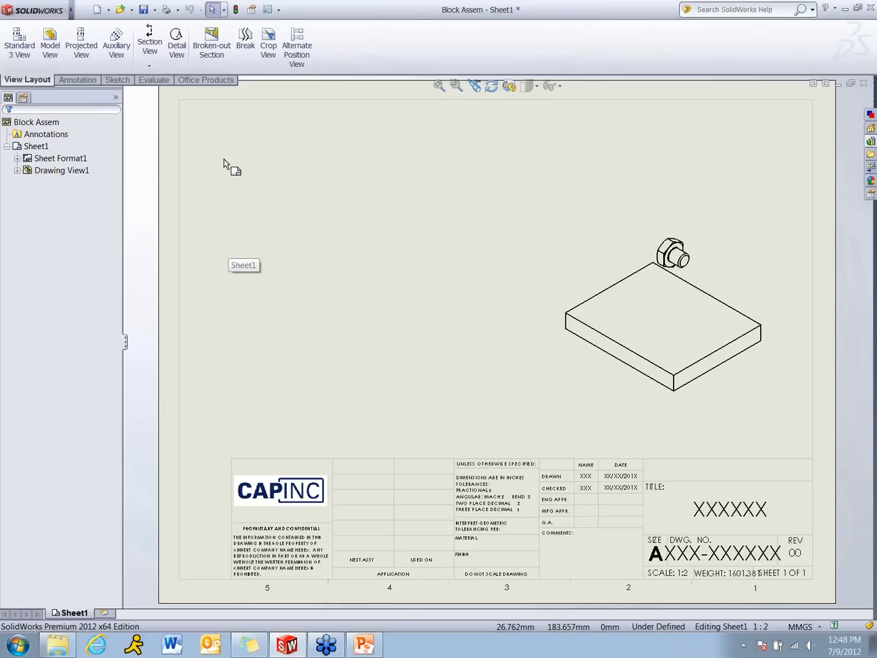
Insert a top-level-only bill of materials for the assembly view using the bom-standard template, placed at the sheet's upper-left corner
mouse_move(74, 11)
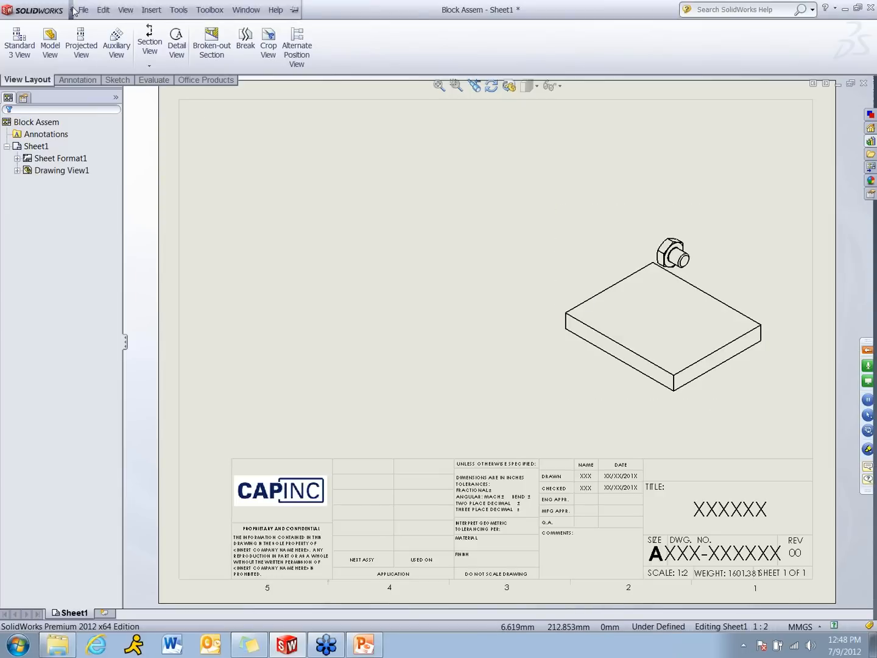
left_click(125, 10)
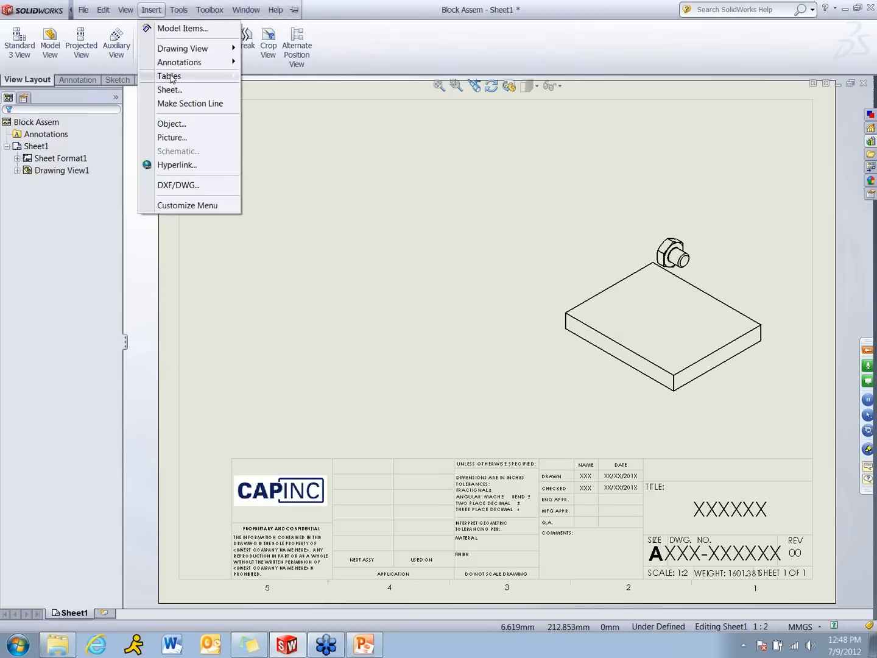
mouse_move(170, 75)
left_click(286, 102)
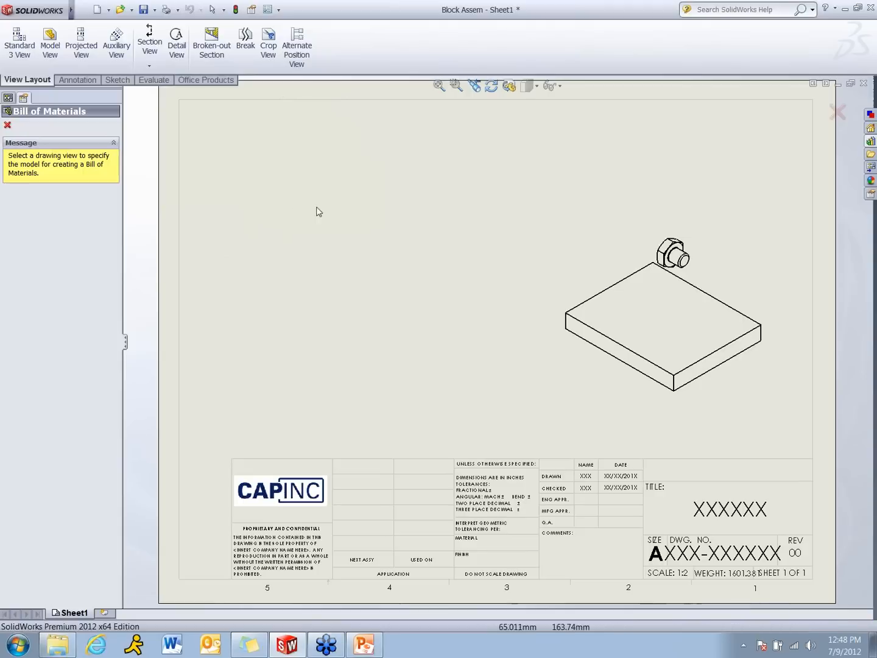
left_click(728, 250)
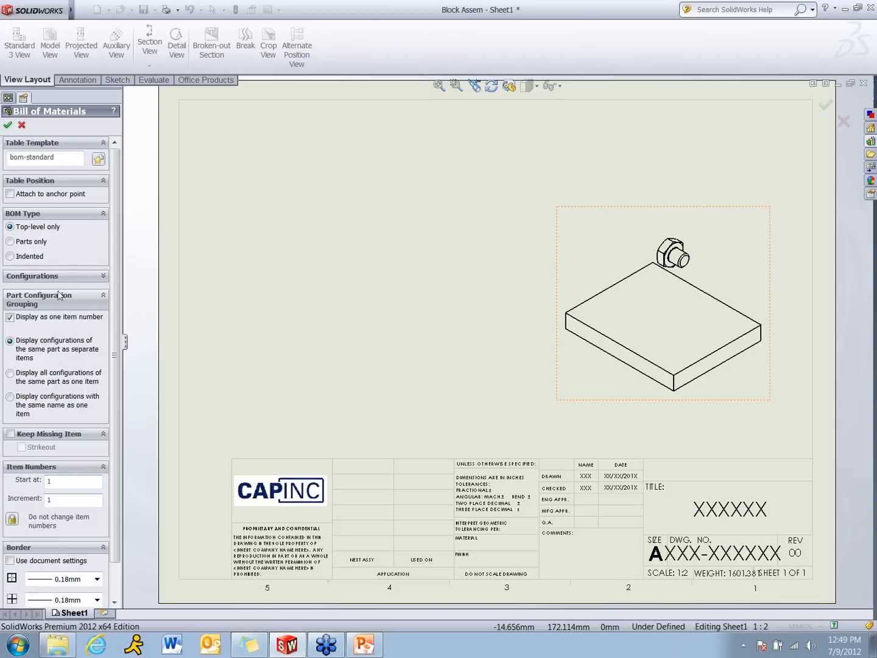
left_click(8, 126)
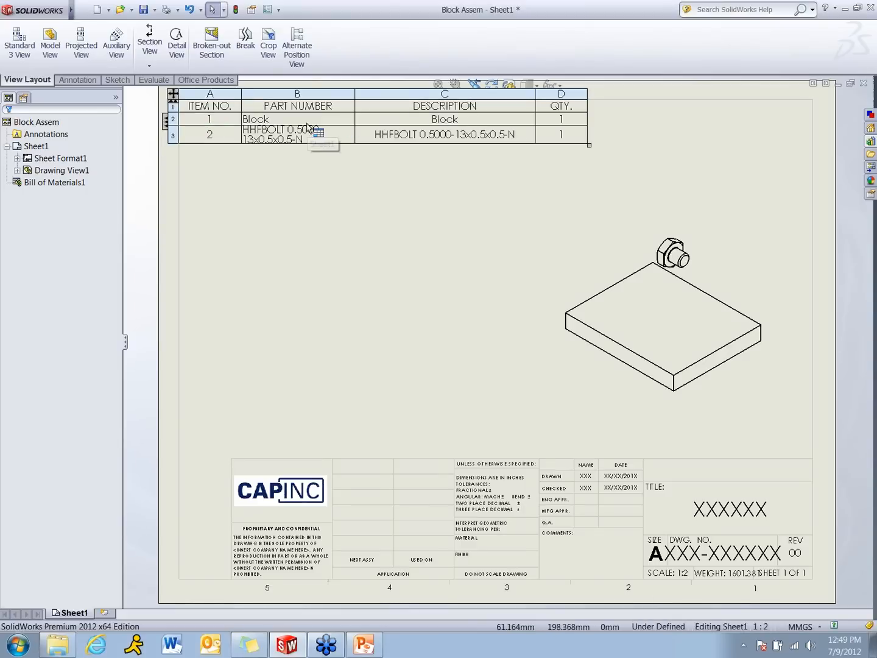
Change the bill of materials' PART NUMBER column to the custom property PartNo
left_click(298, 91)
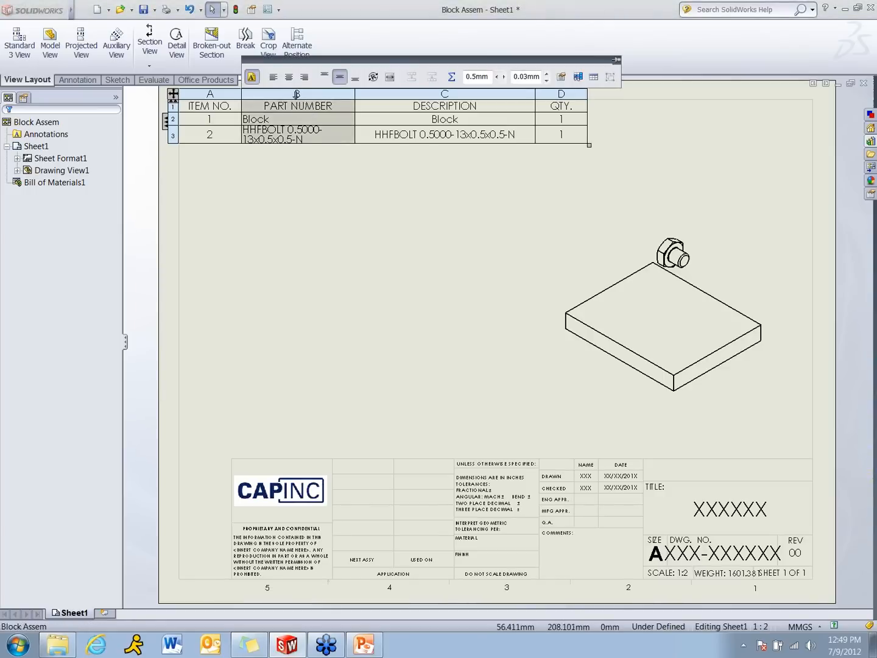
double_click(296, 91)
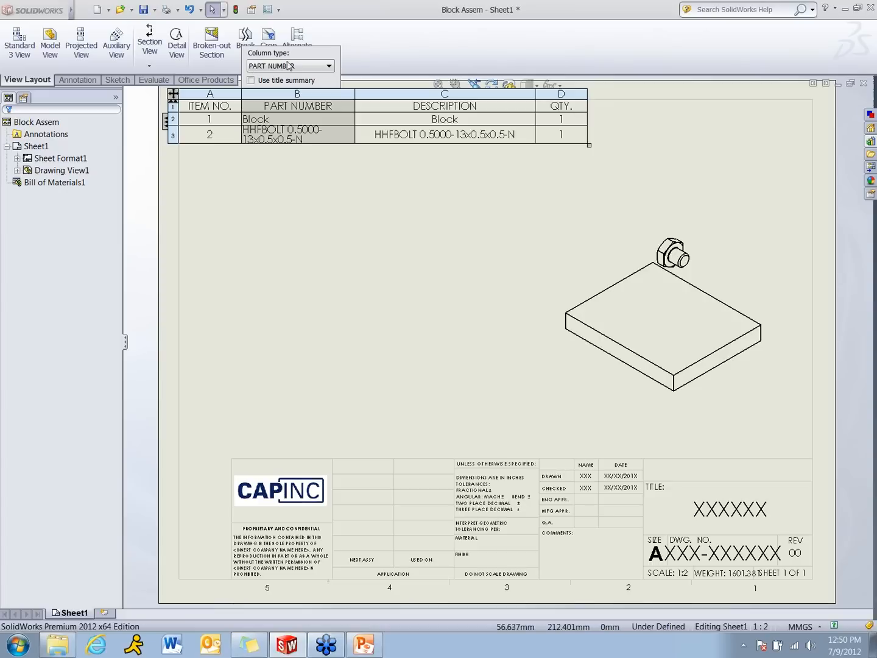
left_click(332, 67)
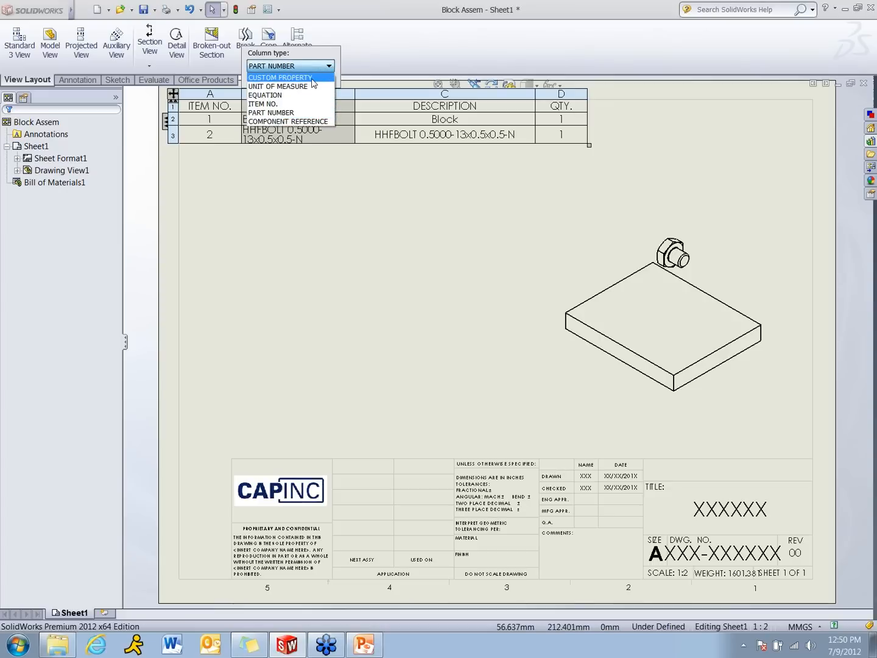
left_click(312, 78)
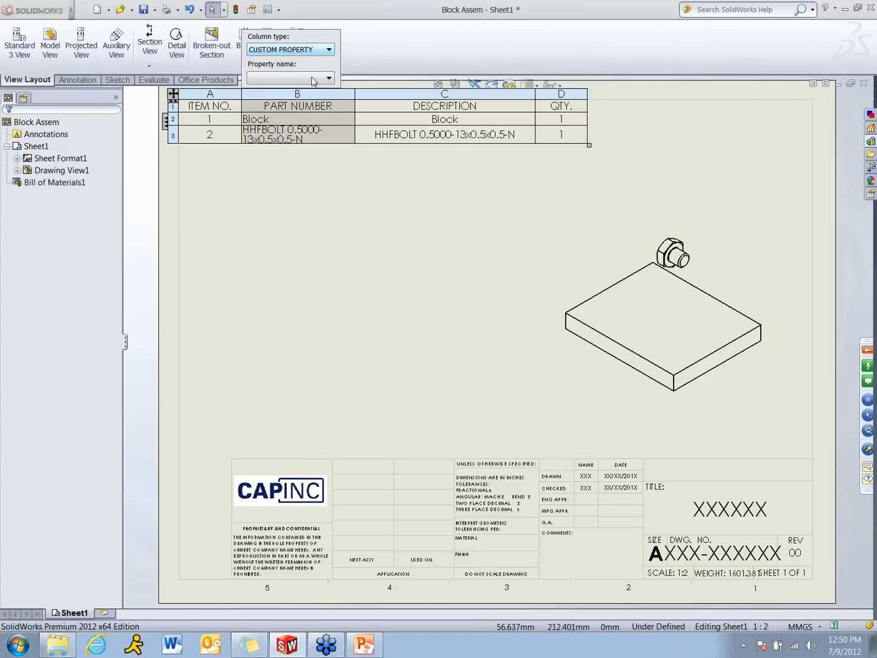
left_click(329, 78)
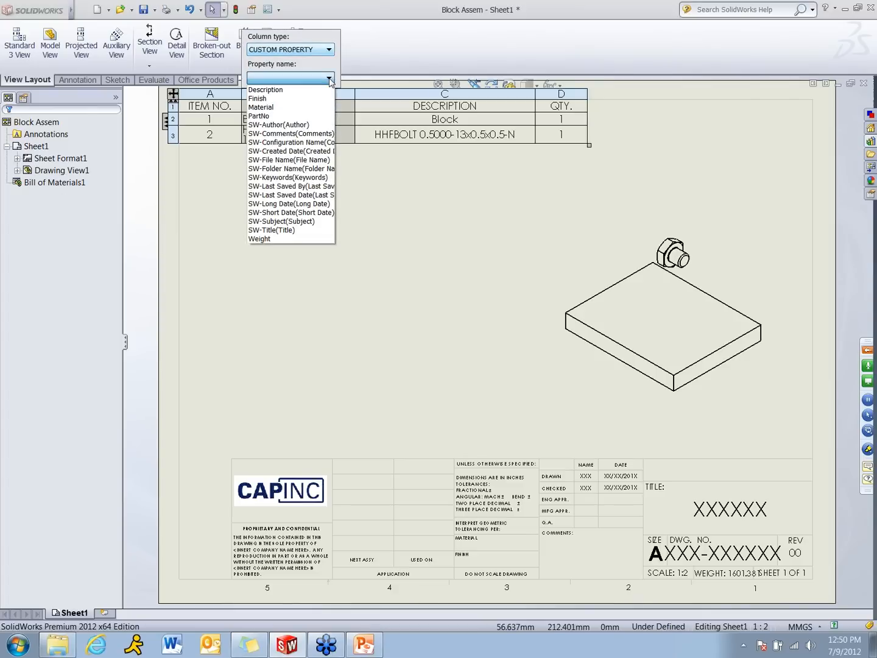
left_click(298, 118)
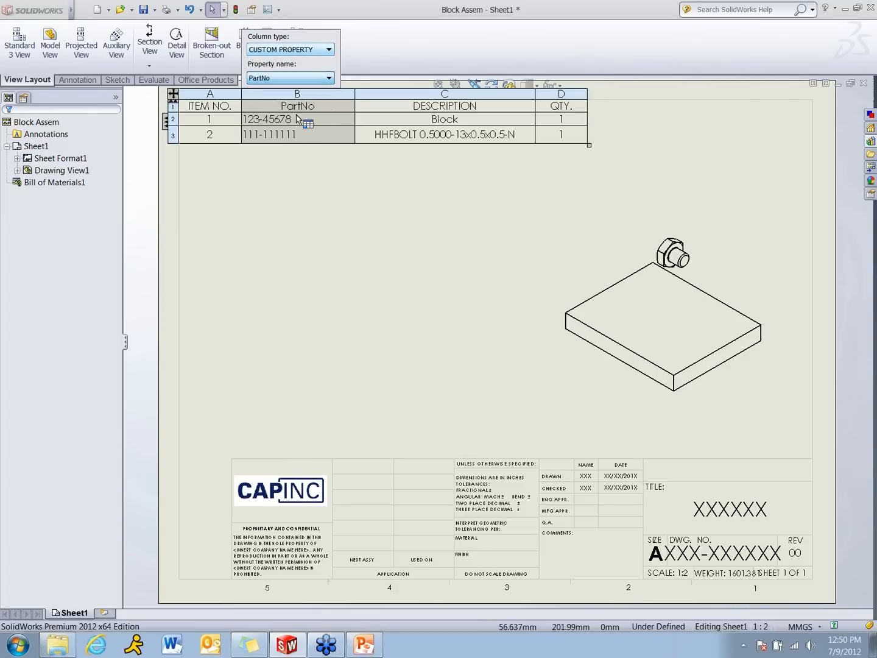
left_click(302, 224)
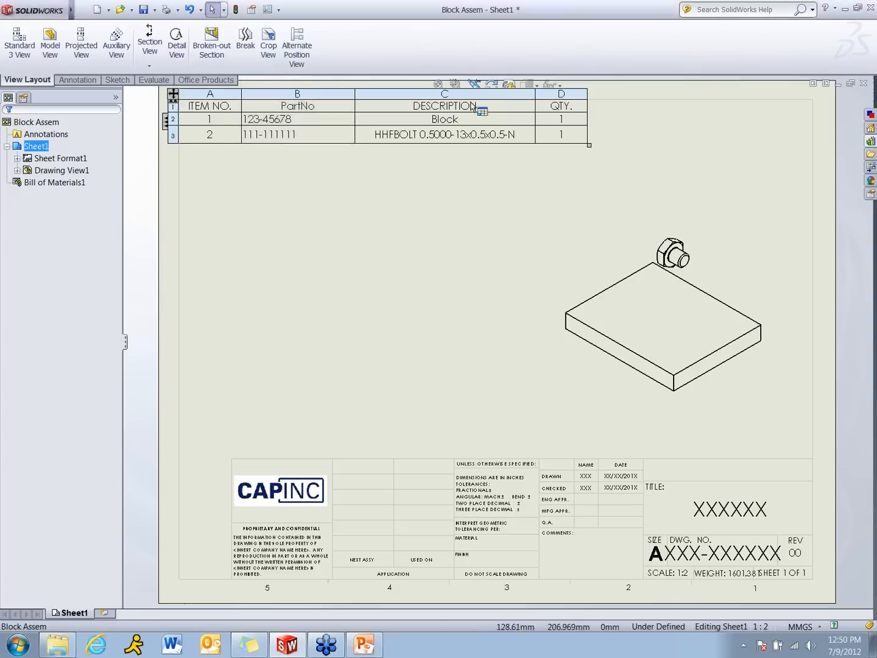
Check the DESCRIPTION column's linked property and insert a column left of QTY. that shows the custom property Material
left_click(446, 93)
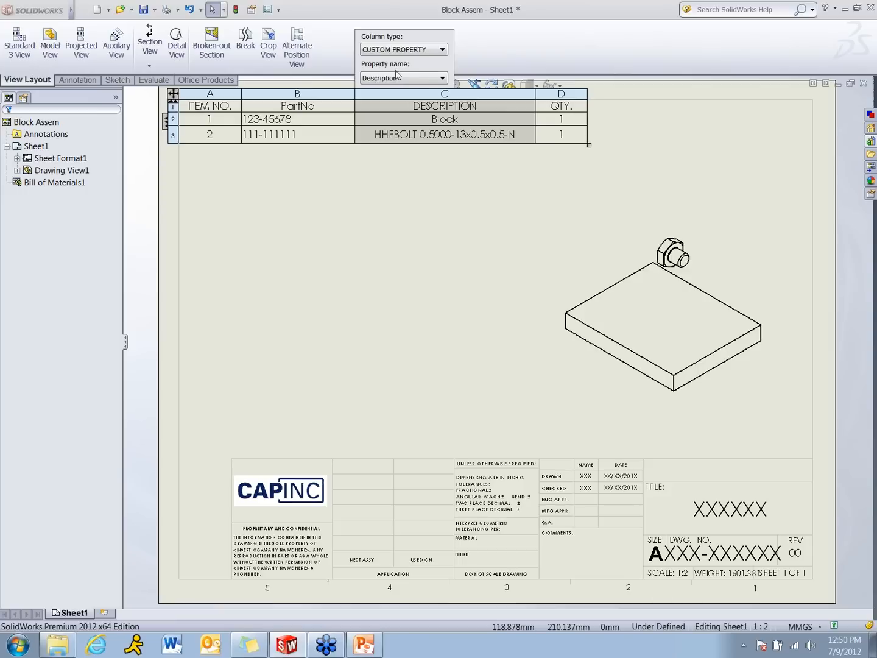
left_click(405, 208)
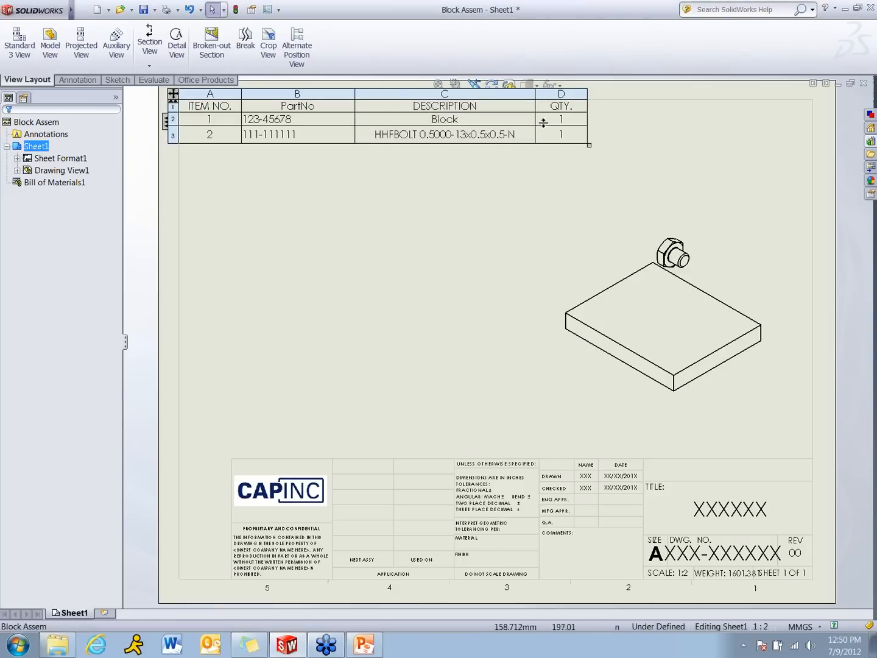
left_click(573, 92)
right_click(572, 92)
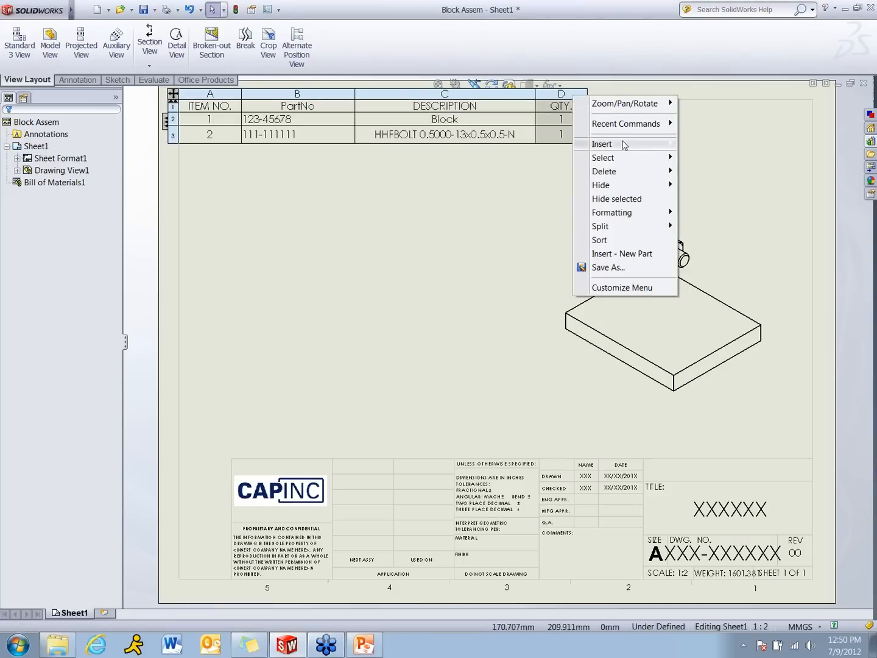
mouse_move(623, 146)
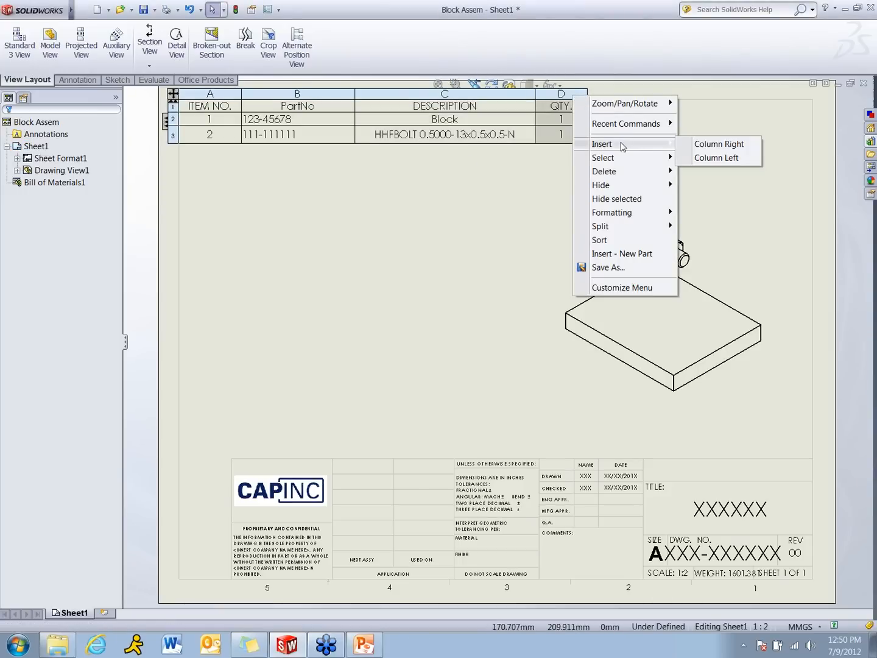
left_click(716, 158)
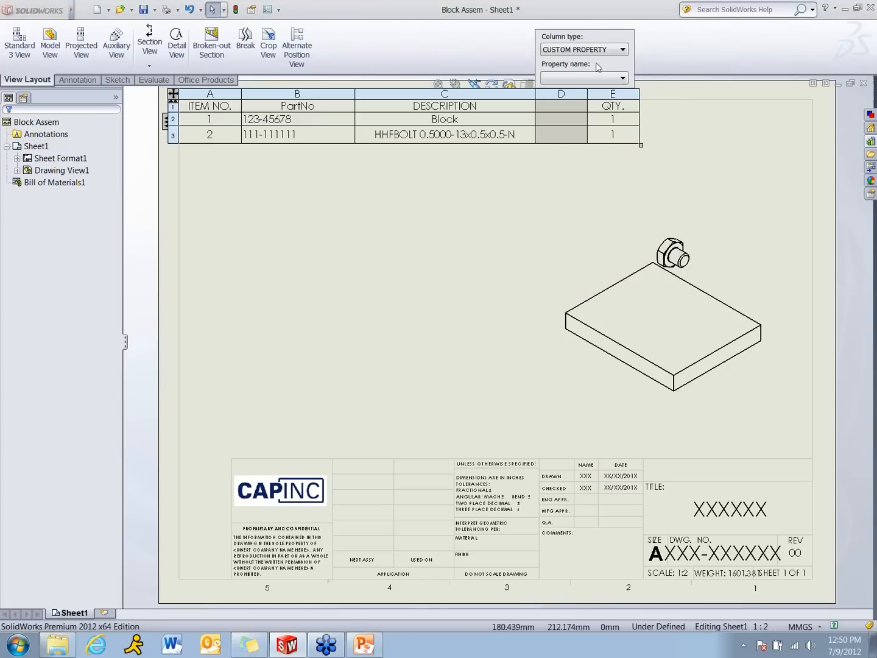
left_click(624, 81)
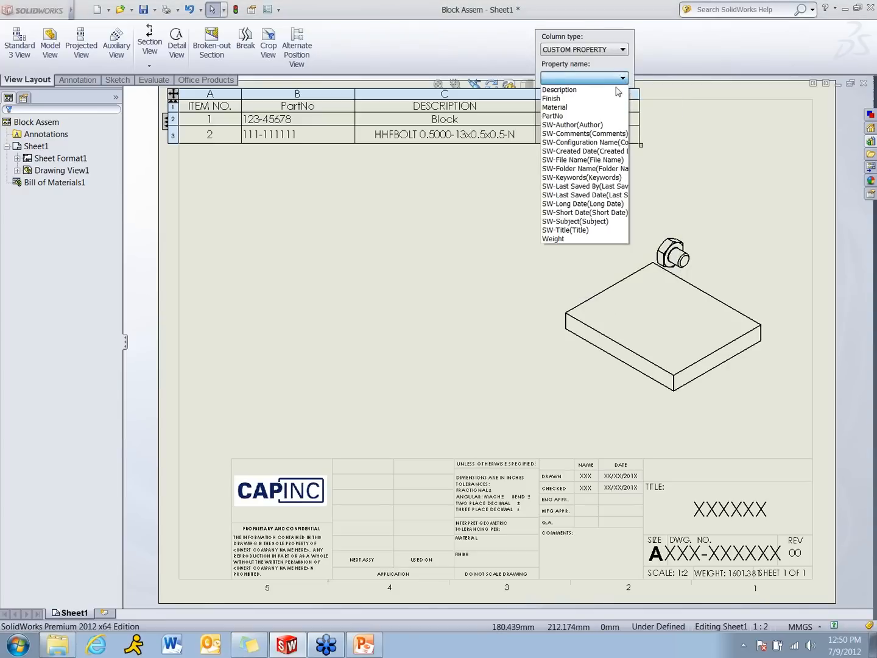
left_click(599, 108)
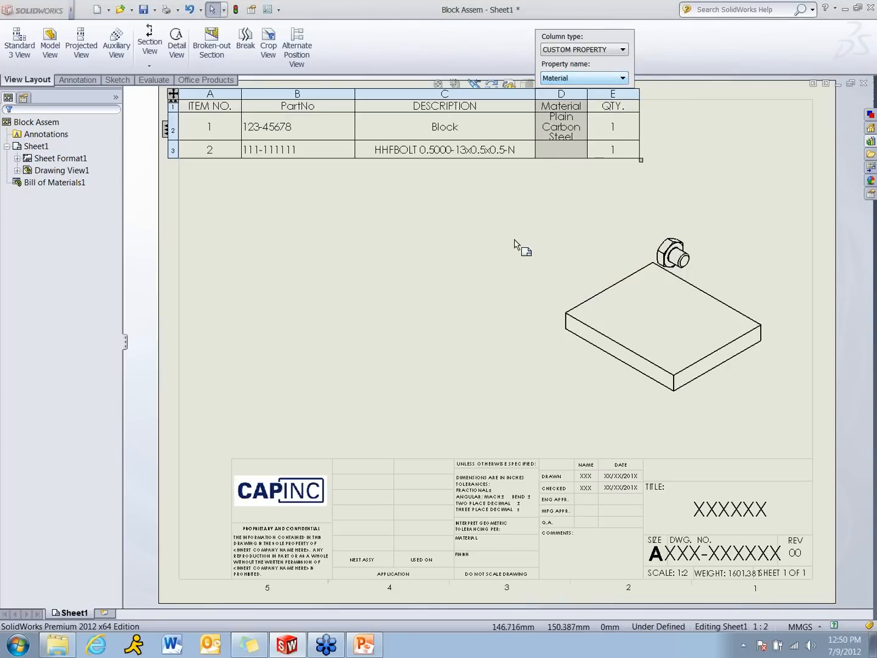
left_click(515, 243)
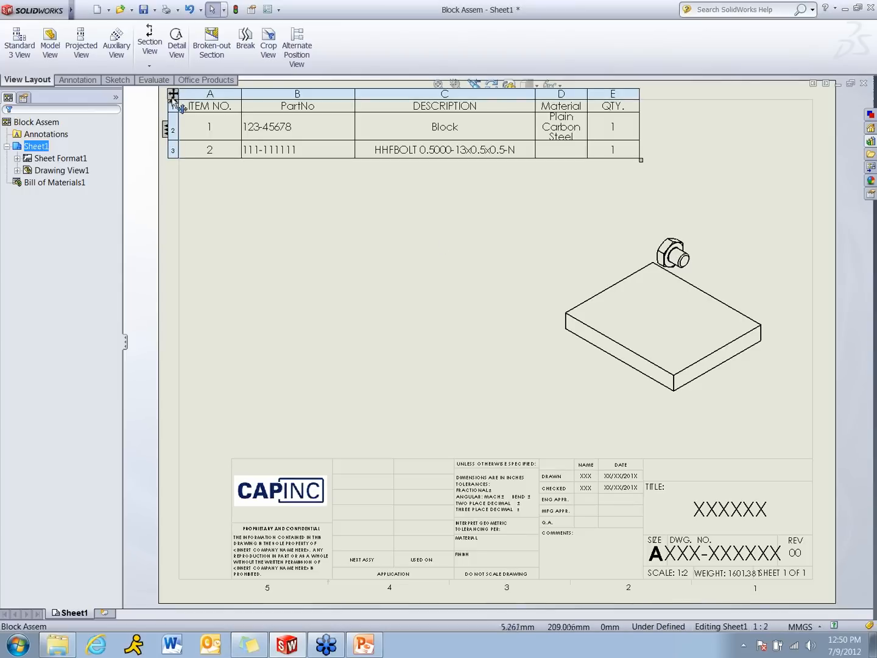
Save the bill of materials table as a template in the Webinar Templates folder, with a file name starting with "Webinar"
right_click(173, 99)
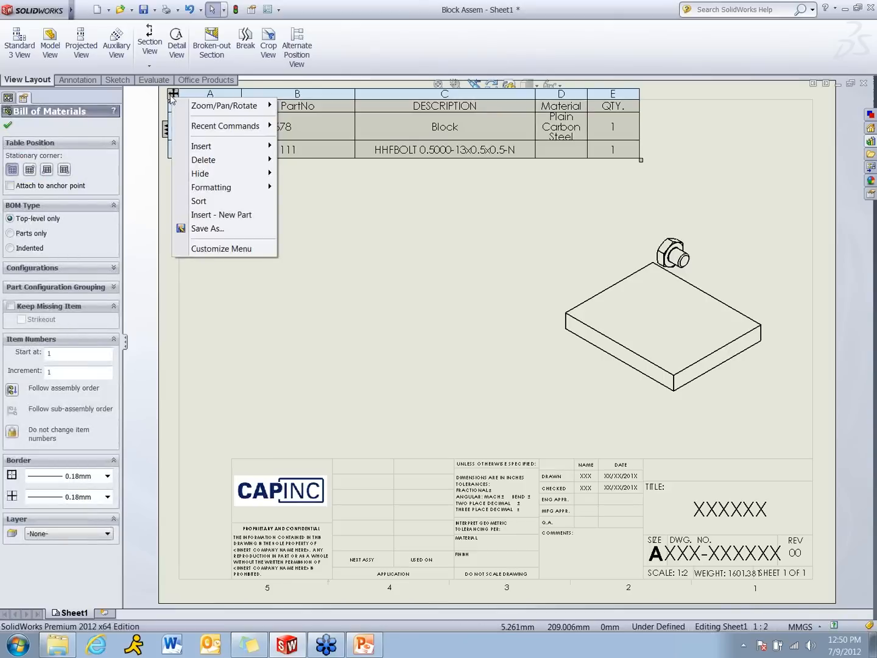
left_click(217, 230)
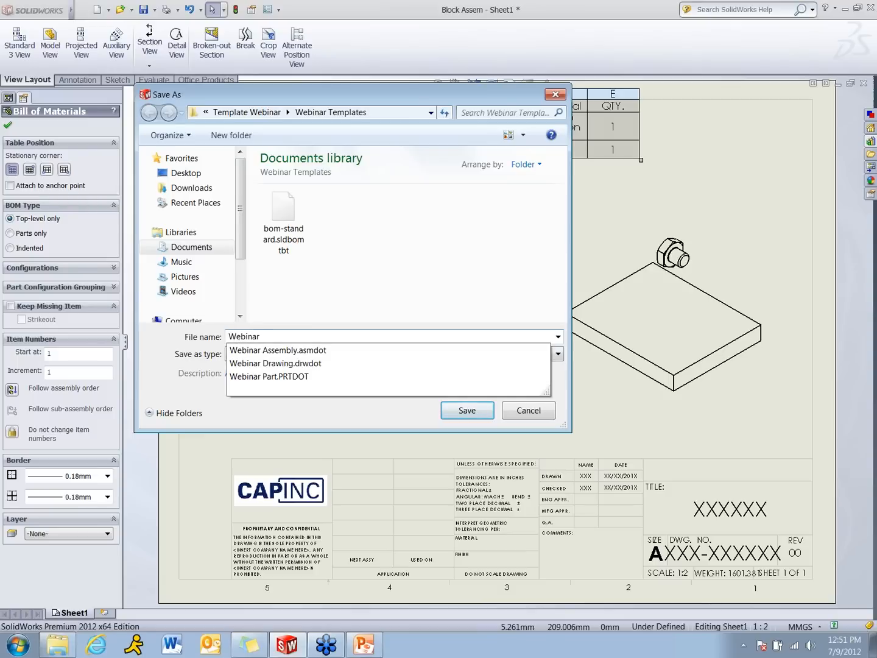
type("D")
key("Return")
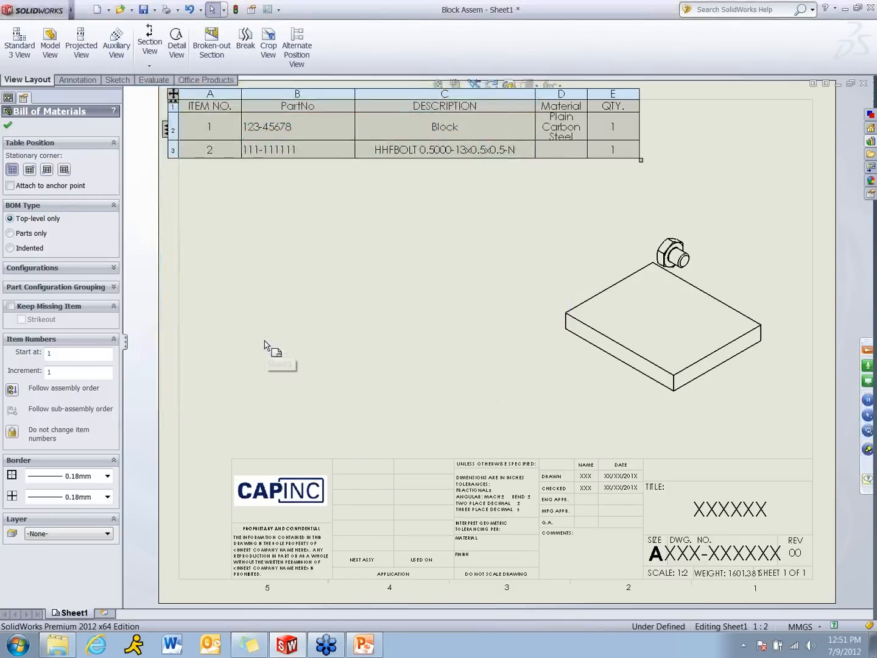
left_click(287, 321)
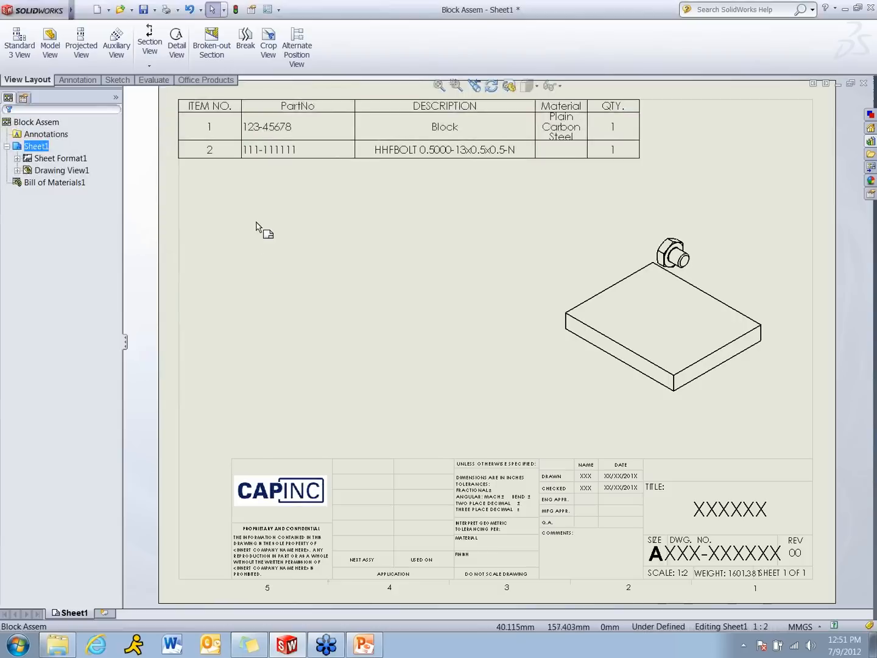
Delete the existing bill of materials and insert a top-level-only one for the assembly view from the Webinar BOM template, at the sheet's upper-left corner
left_click(179, 105)
key("Delete")
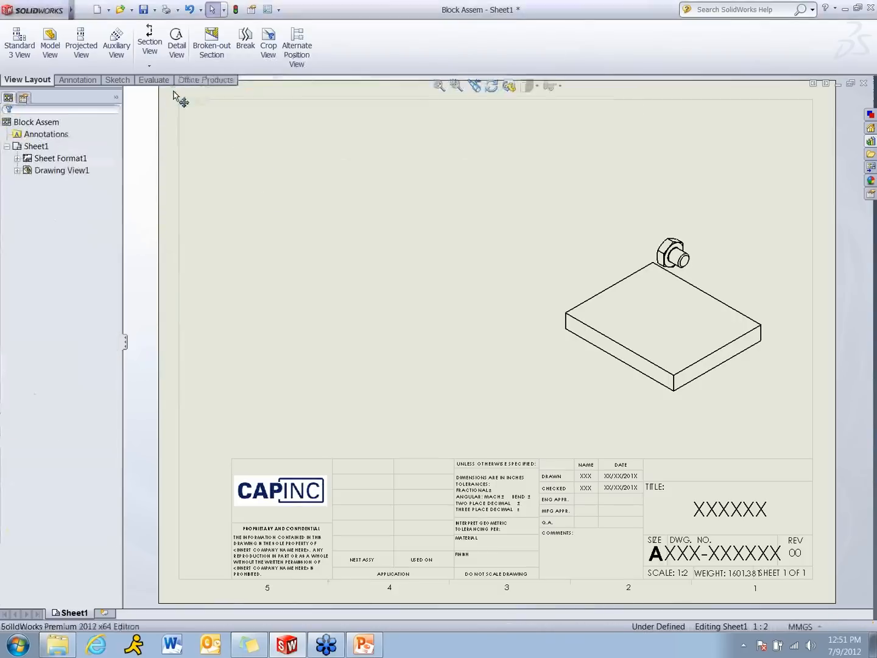
left_click(156, 10)
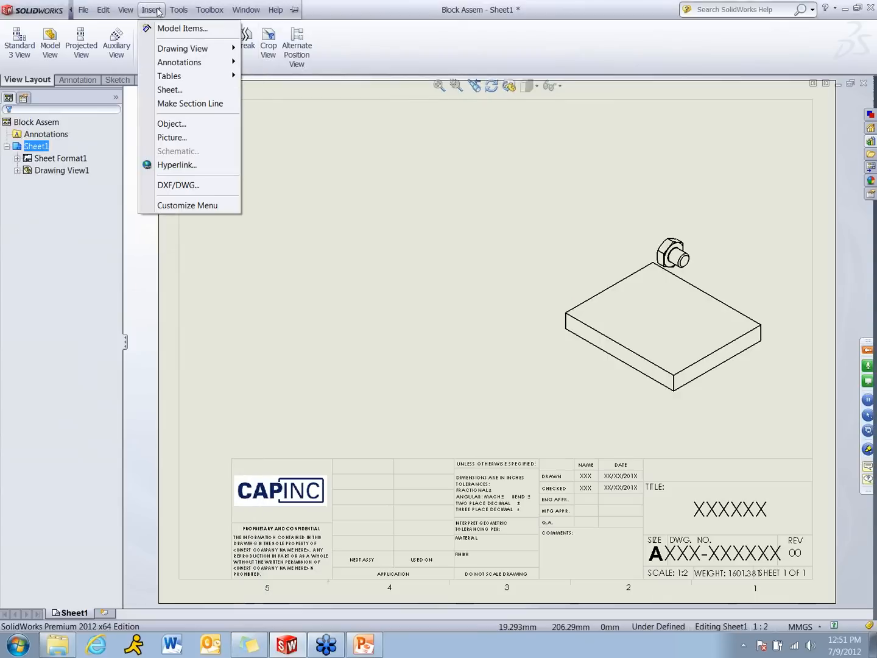
mouse_move(183, 76)
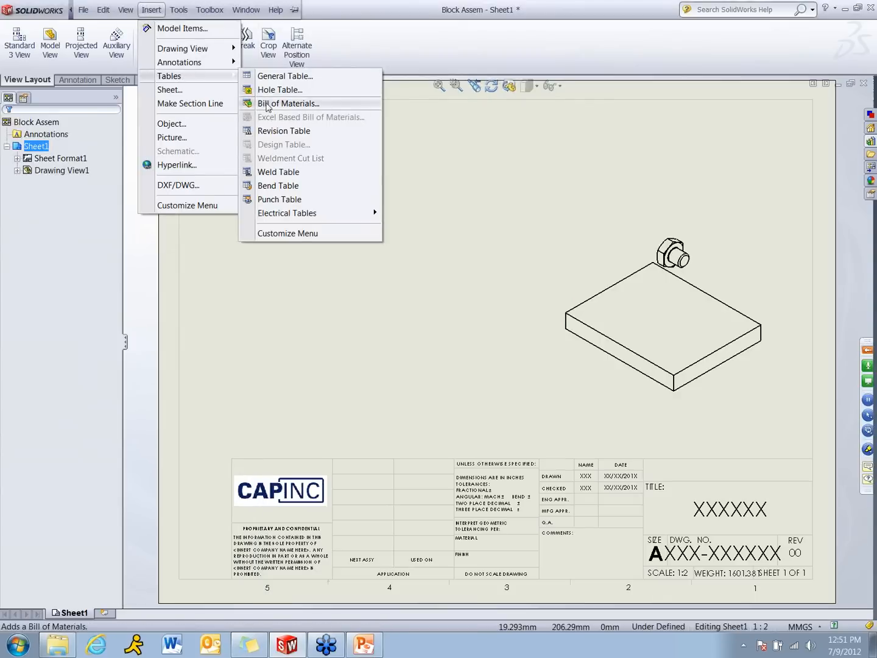
left_click(267, 104)
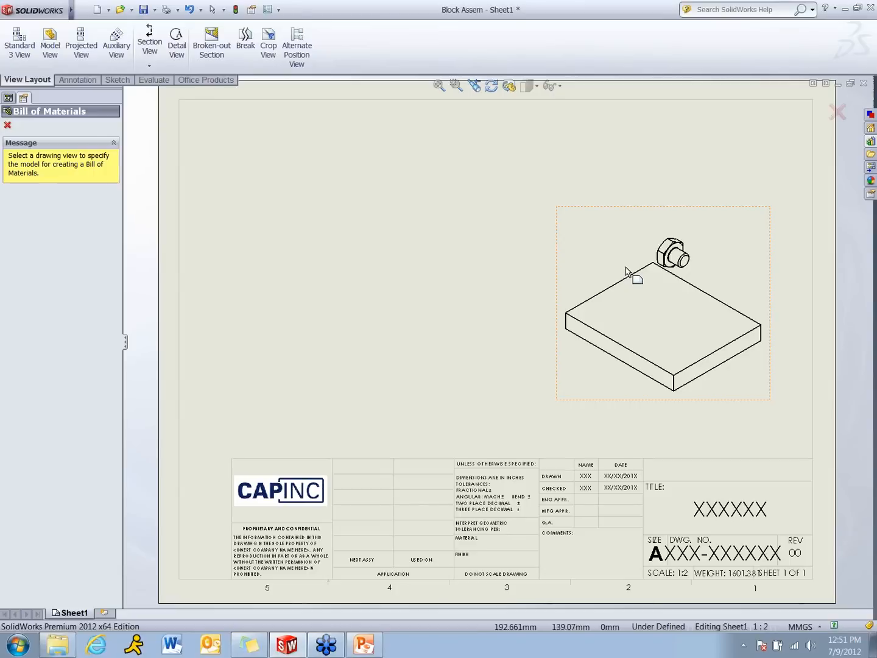
left_click(98, 161)
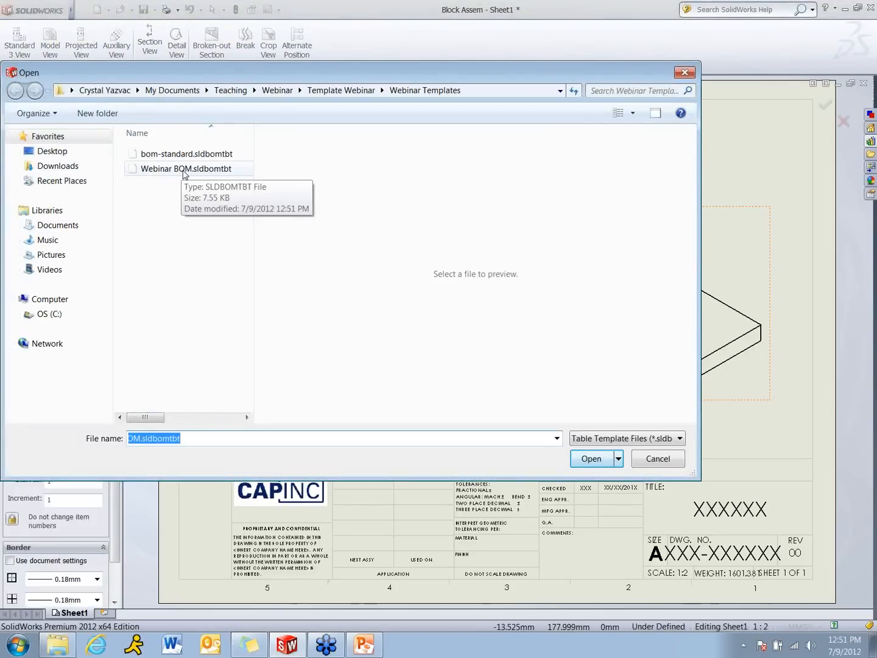
double_click(193, 171)
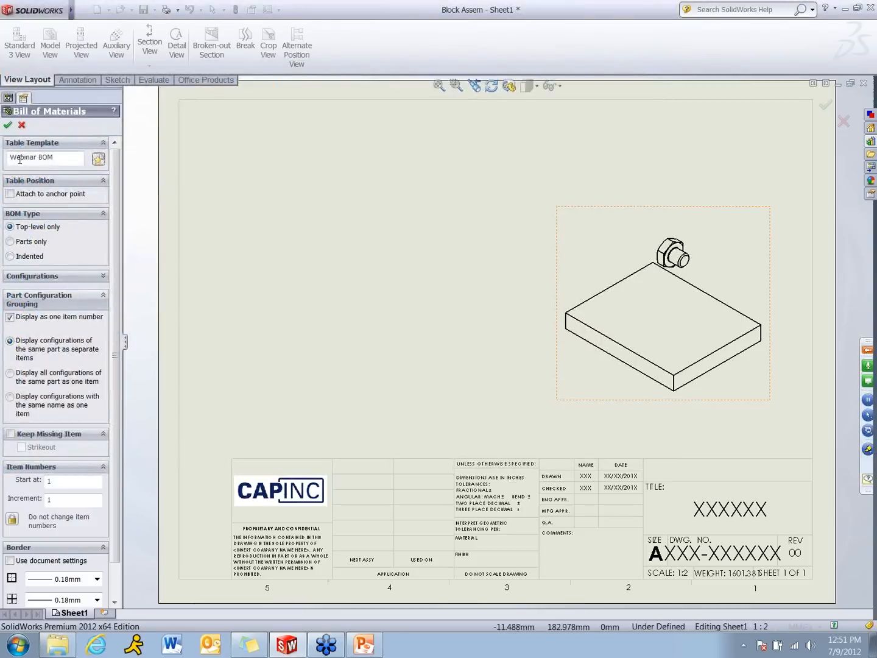
left_click(12, 126)
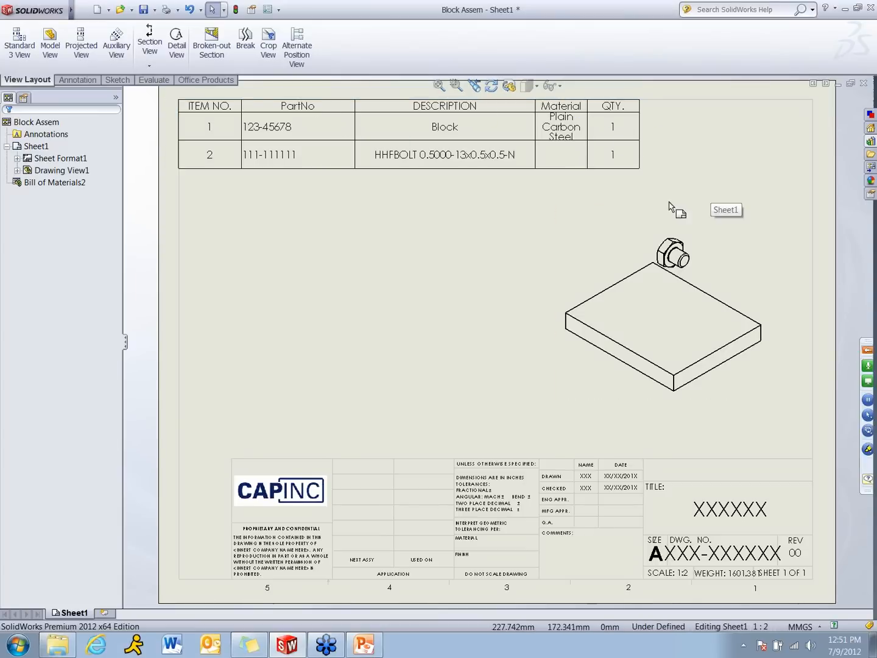
left_click(434, 310)
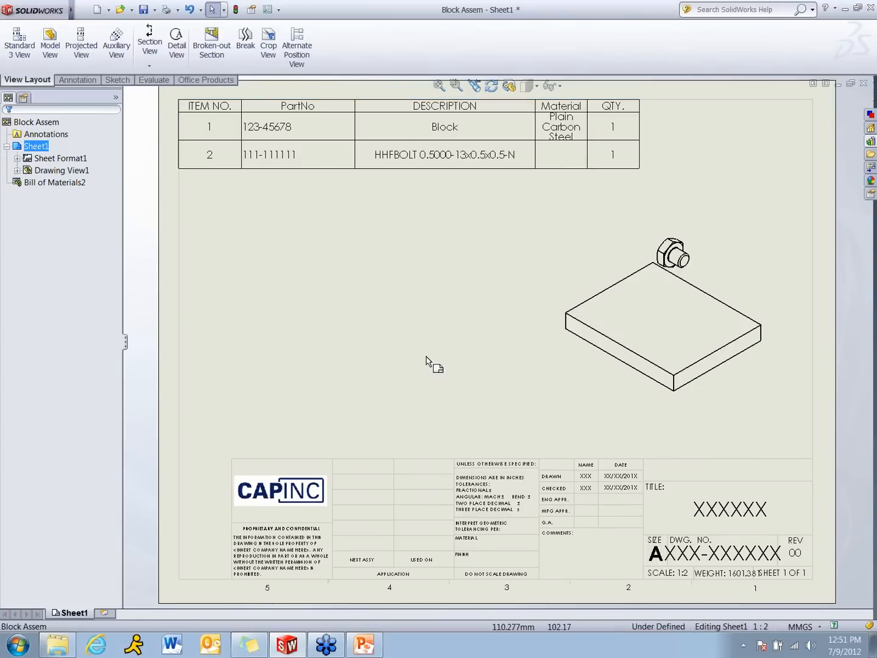
Switch to the Template.pptx presentation in PowerPoint and start the slide show from the EPDM Templates slide
left_click(360, 650)
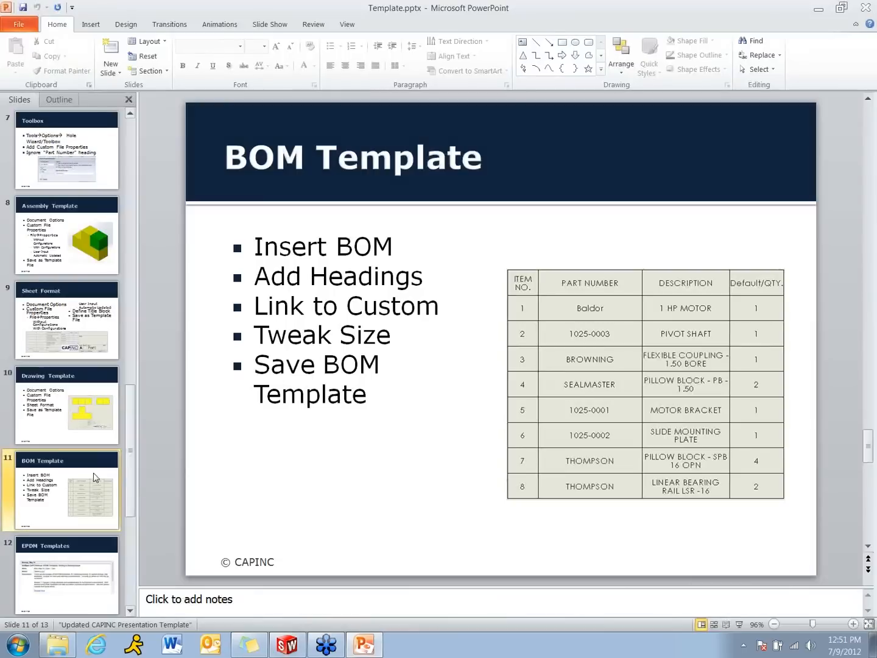
left_click(84, 565)
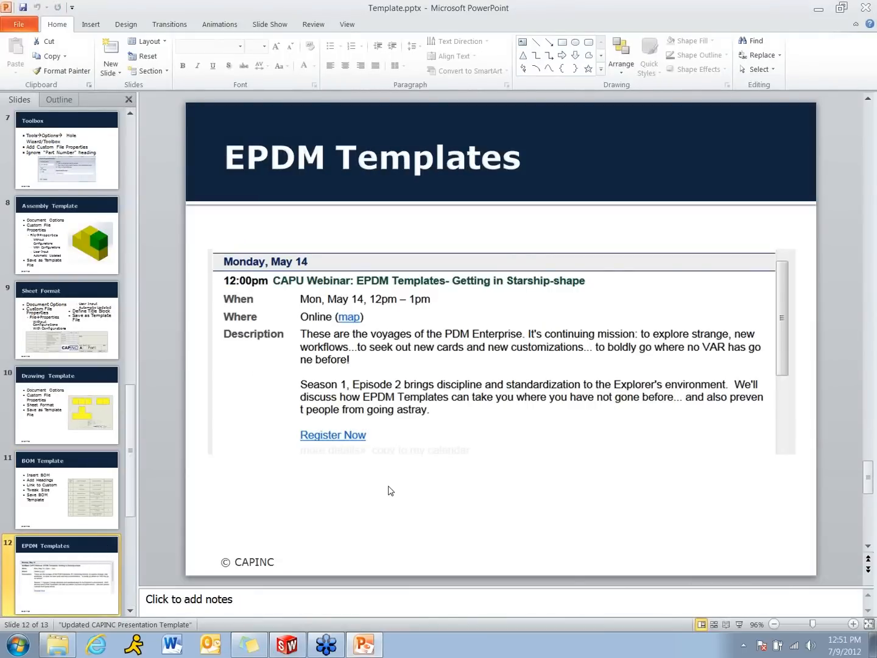
left_click(740, 623)
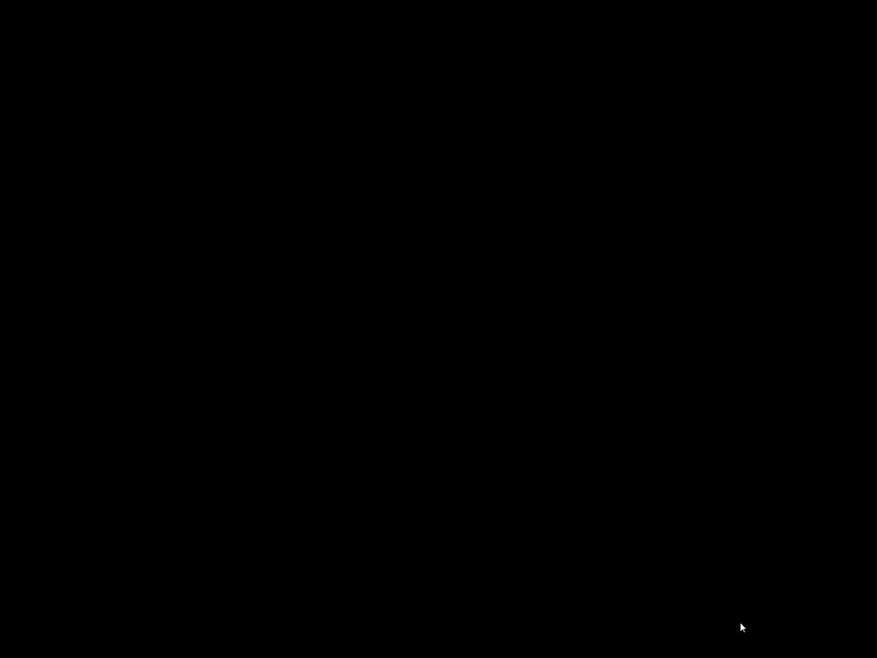